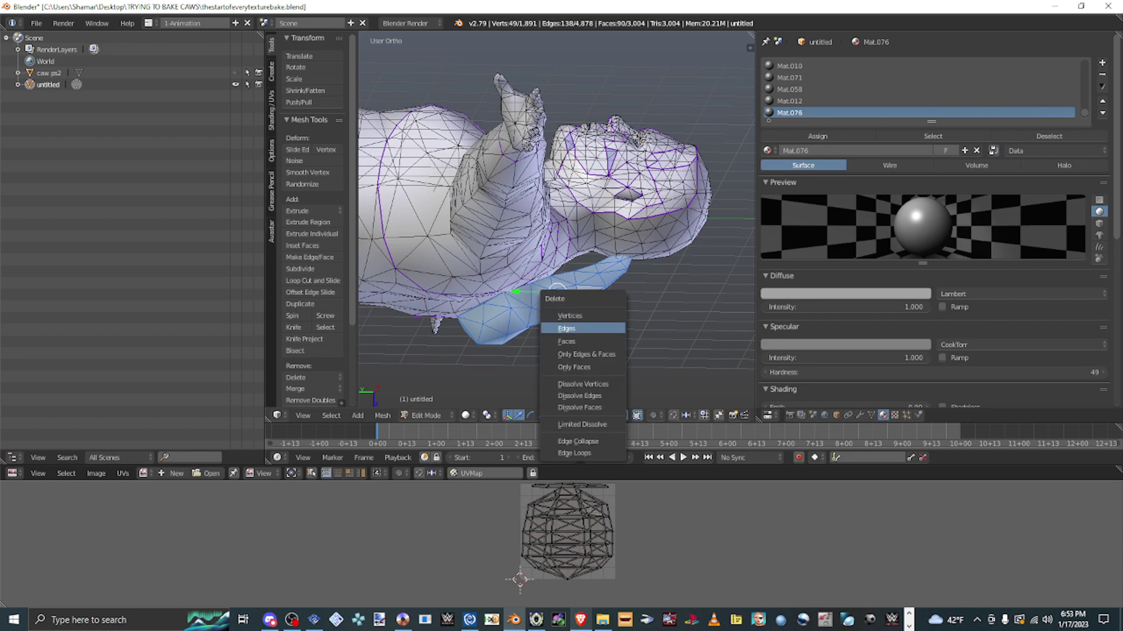
# - Delete the selected edges of the flap beside the neck on the untitled mesh and return to Object Mode
pyautogui.press('Return')
pyautogui.moveTo(556, 234); pyautogui.dragTo(611, 170, button='middle')
pyautogui.press('Tab')
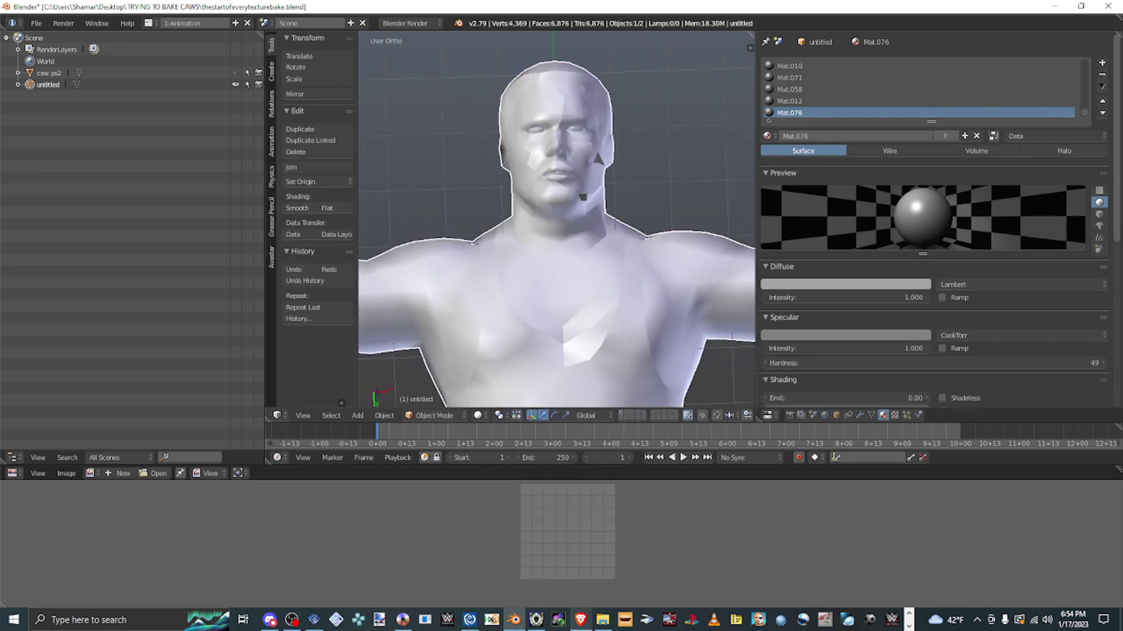
pyautogui.press('KP_Decimal')
pyautogui.moveTo(585, 222); pyautogui.dragTo(573, 223, button='middle')
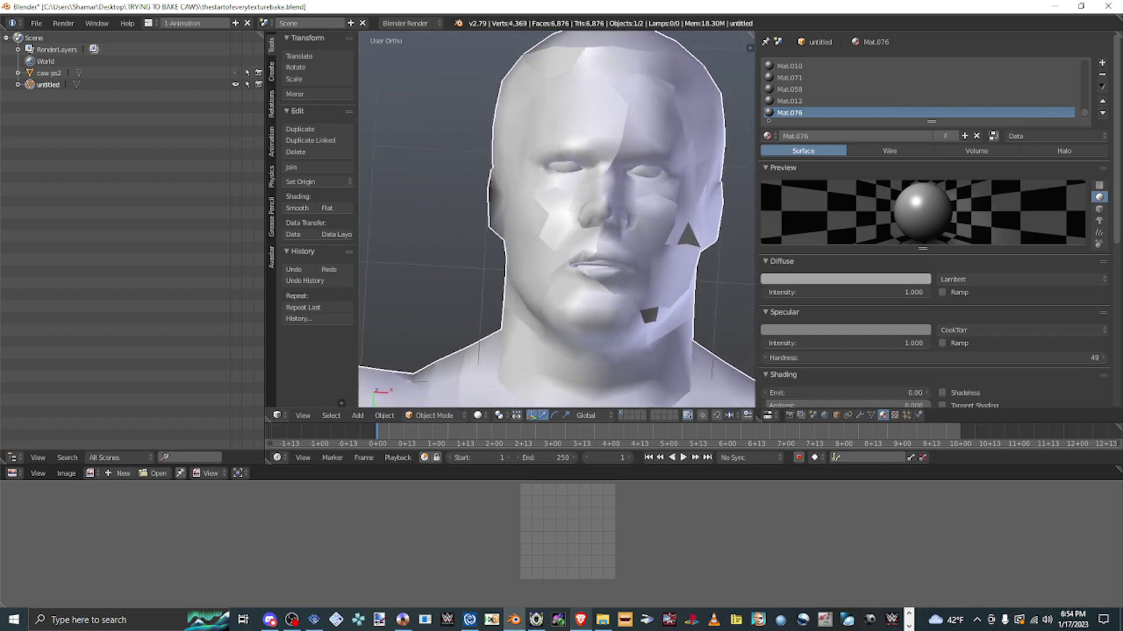
# - Show the overlapping meshes in wireframe, select caw ps2, and view it from the right side
pyautogui.press('z')
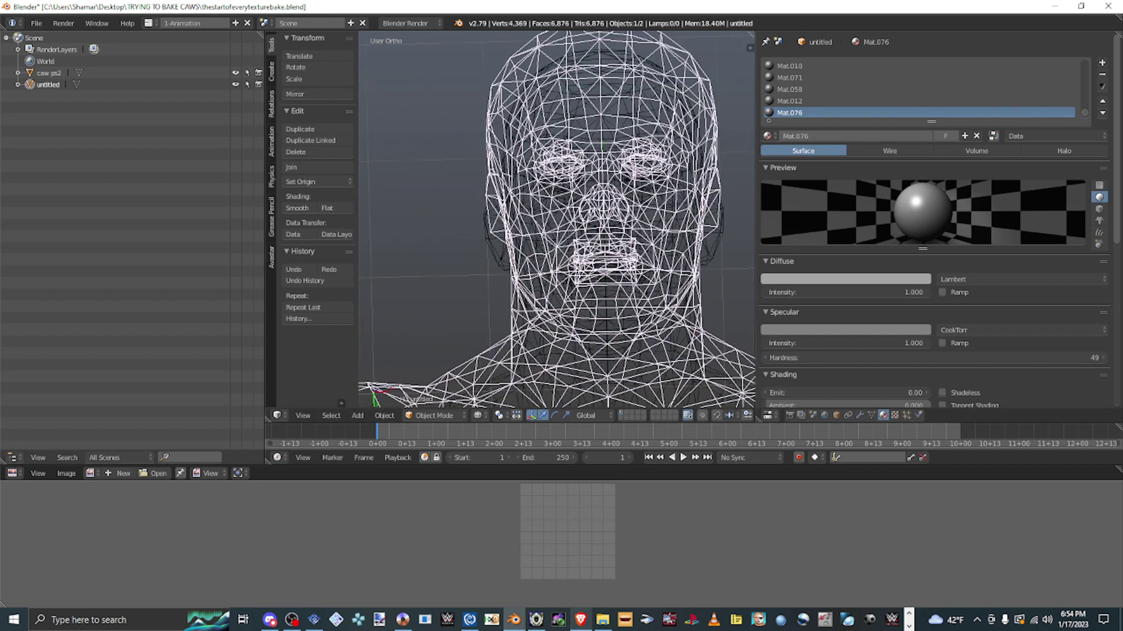
pyautogui.rightClick(585, 233)
pyautogui.scroll(-3, 584, 234)
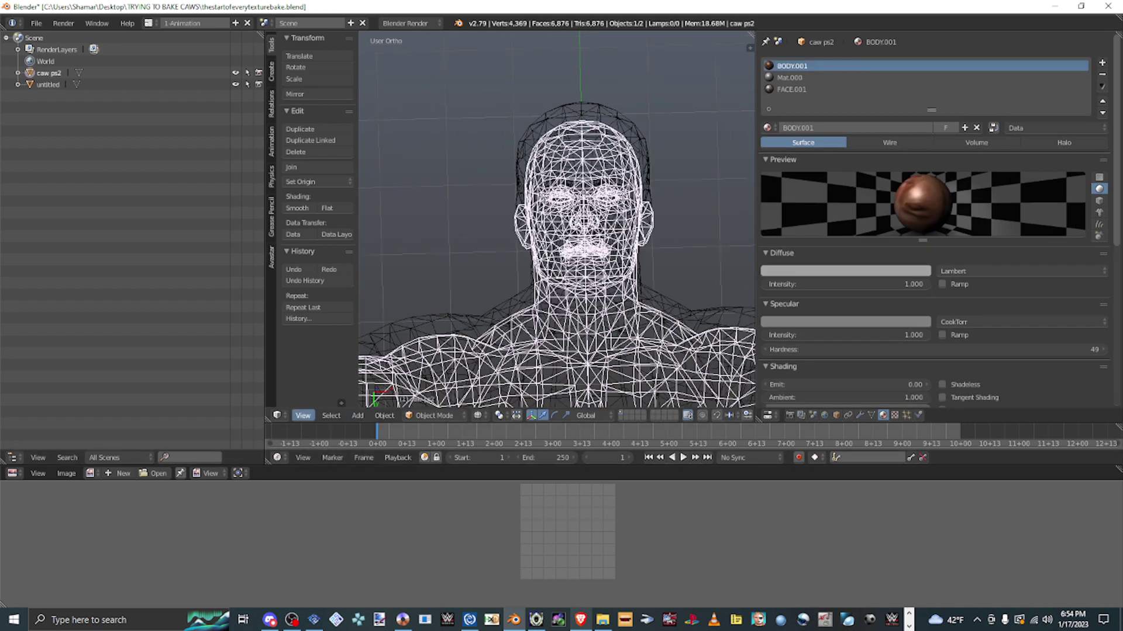
pyautogui.click(303, 415)
pyautogui.click(351, 314)
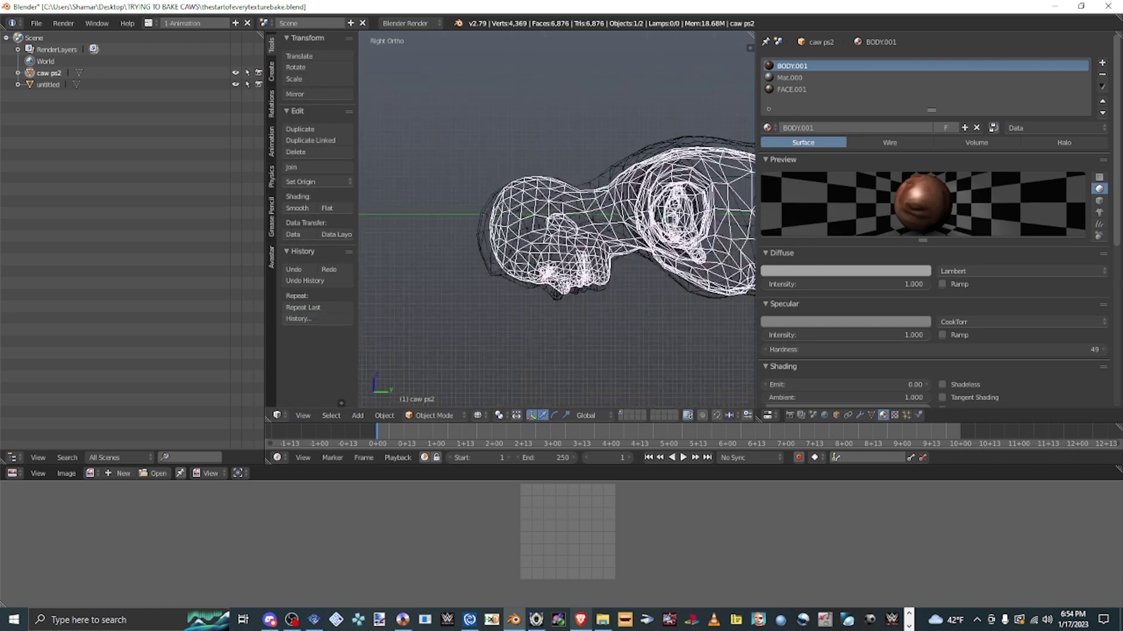
# - Switch caw ps2 to Sculpt Mode and set the brush radius to 900 px
pyautogui.scroll(2, 557, 219)
pyautogui.click(434, 415)
pyautogui.click(436, 377)
pyautogui.keyDown('shift'); pyautogui.moveTo(445, 351); pyautogui.dragTo(474, 358, button='middle'); pyautogui.keyUp('shift')
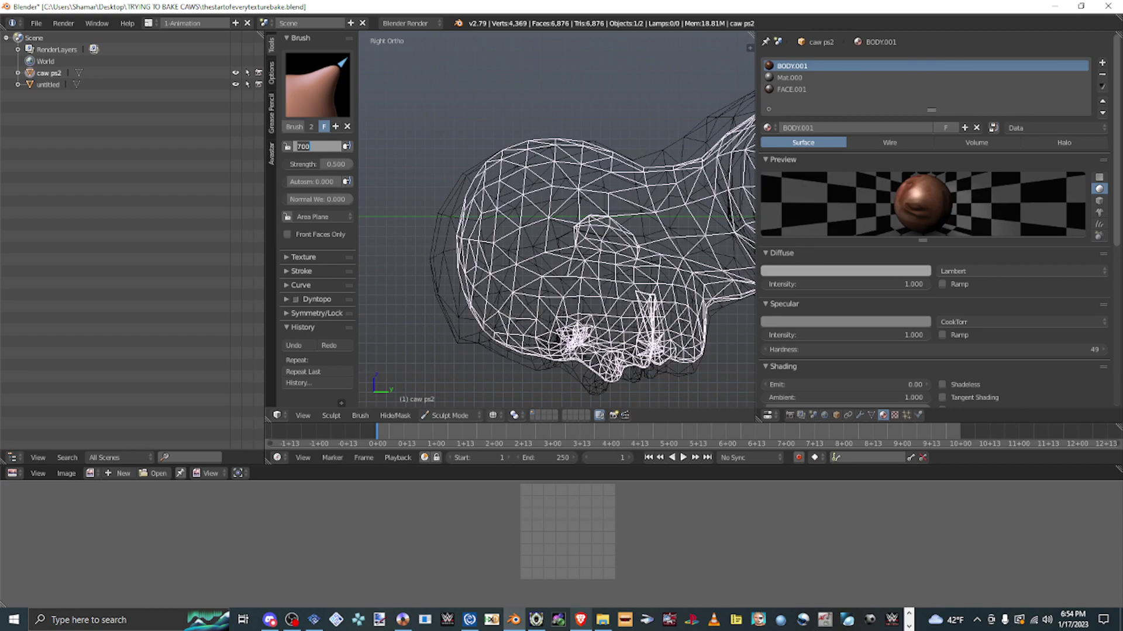
pyautogui.scroll(6, 557, 219)
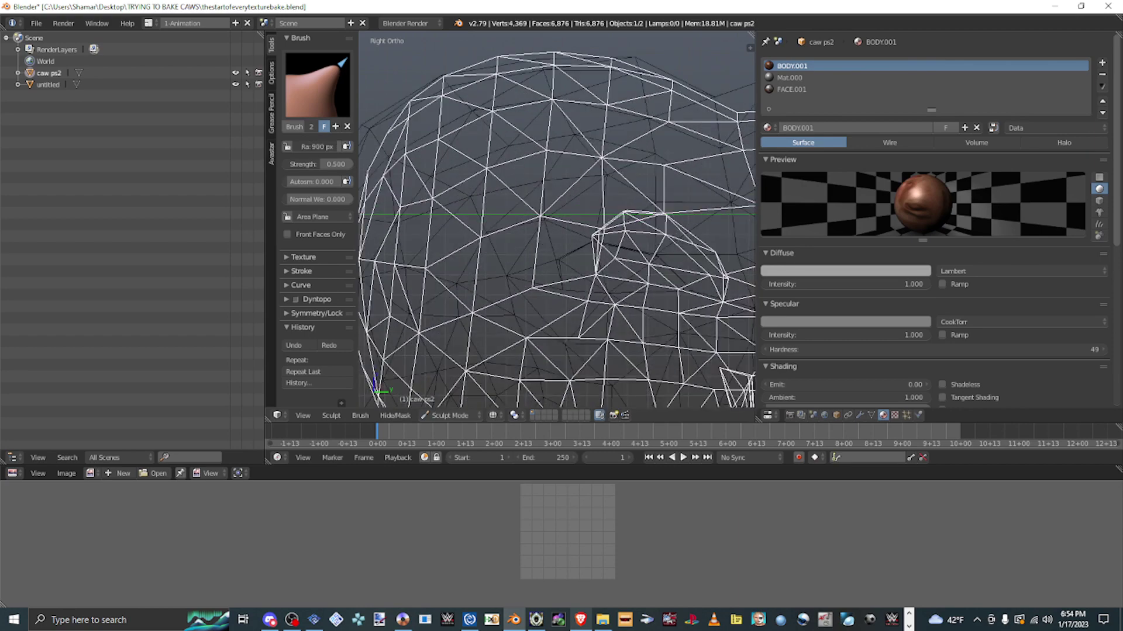
# - Sculpt the head and forehead of caw ps2 to follow the untitled mesh, checking the profile from the right side
pyautogui.moveTo(557, 219); pyautogui.dragTo(512, 219, button='middle')
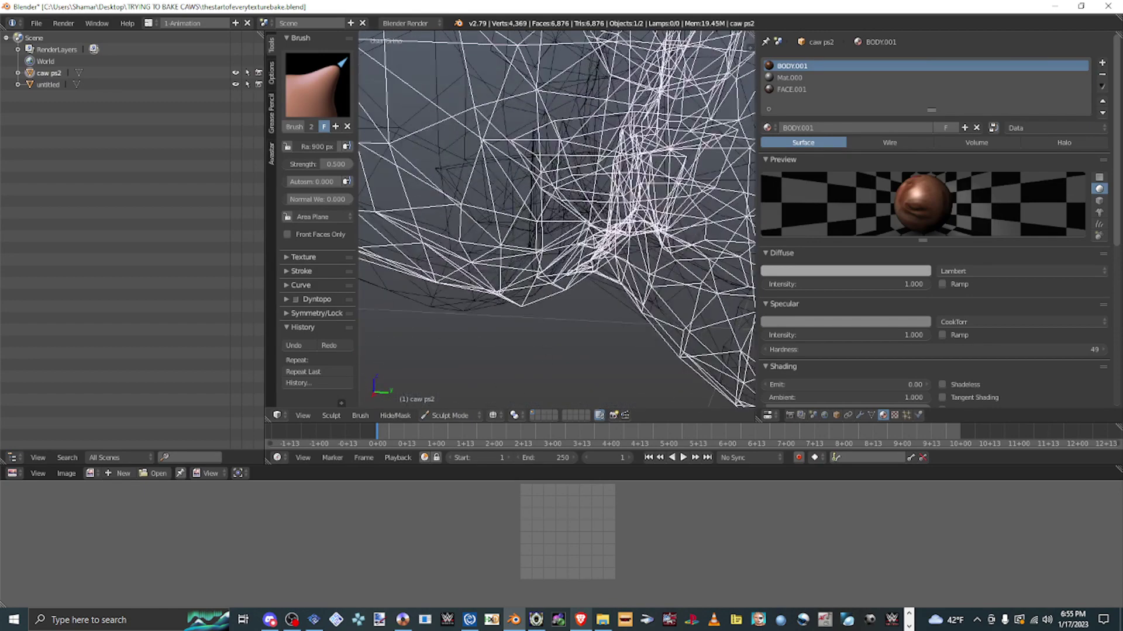
pyautogui.click(303, 416)
pyautogui.click(327, 314)
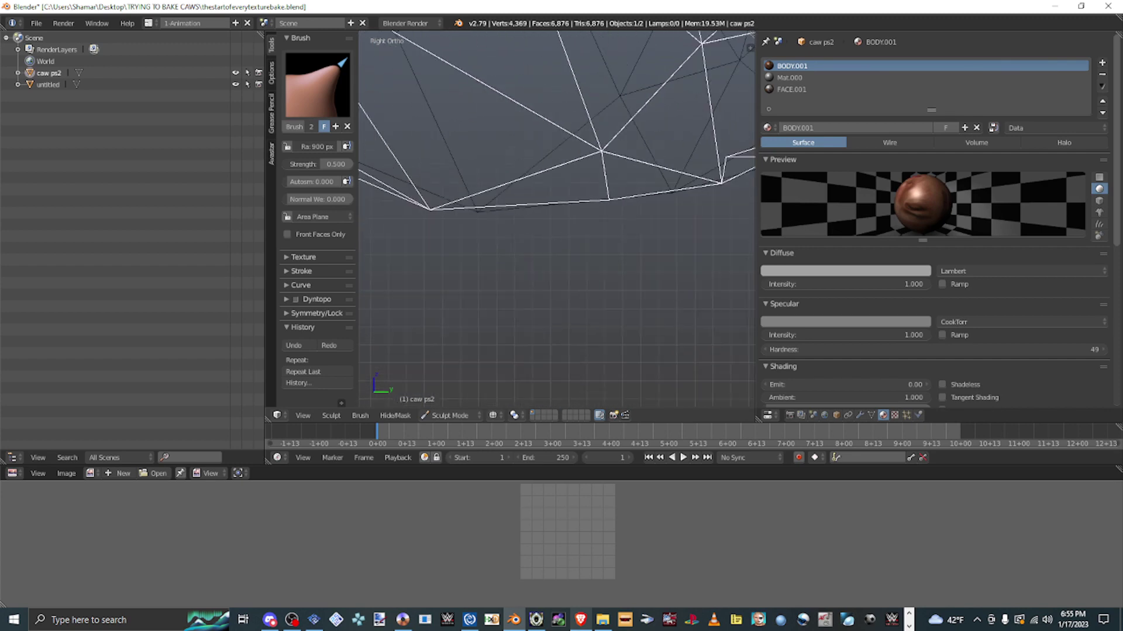
pyautogui.scroll(-5, 529, 380)
pyautogui.press('ctrl+KP_6')
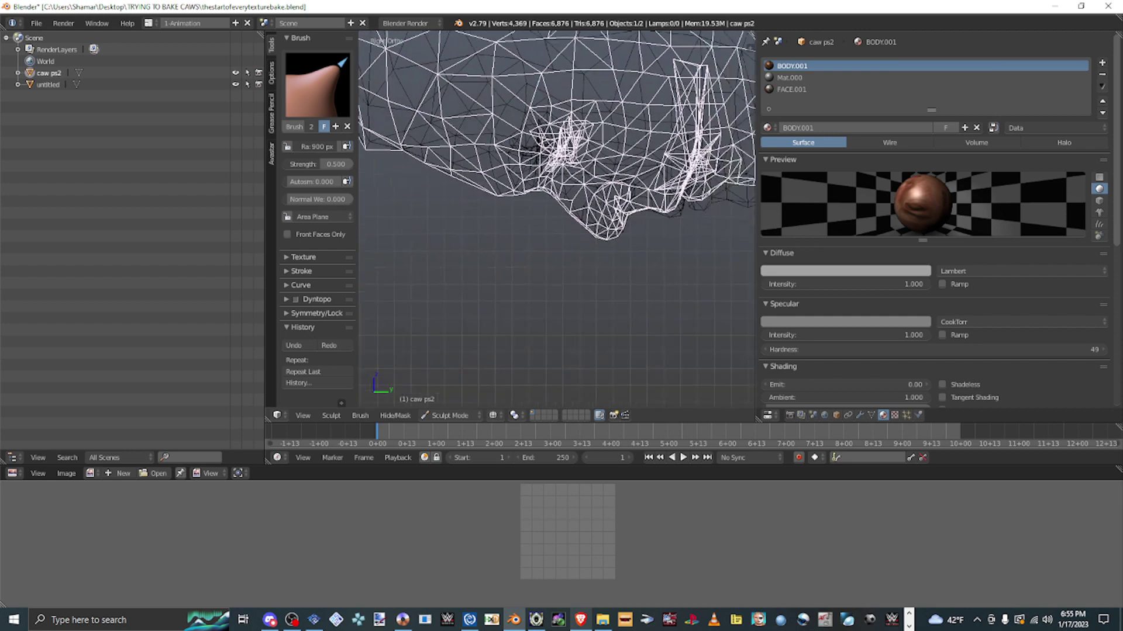
# - Pull the nose tip and nose base of caw ps2 onto the untitled mesh's profile
pyautogui.scroll(4, 557, 219)
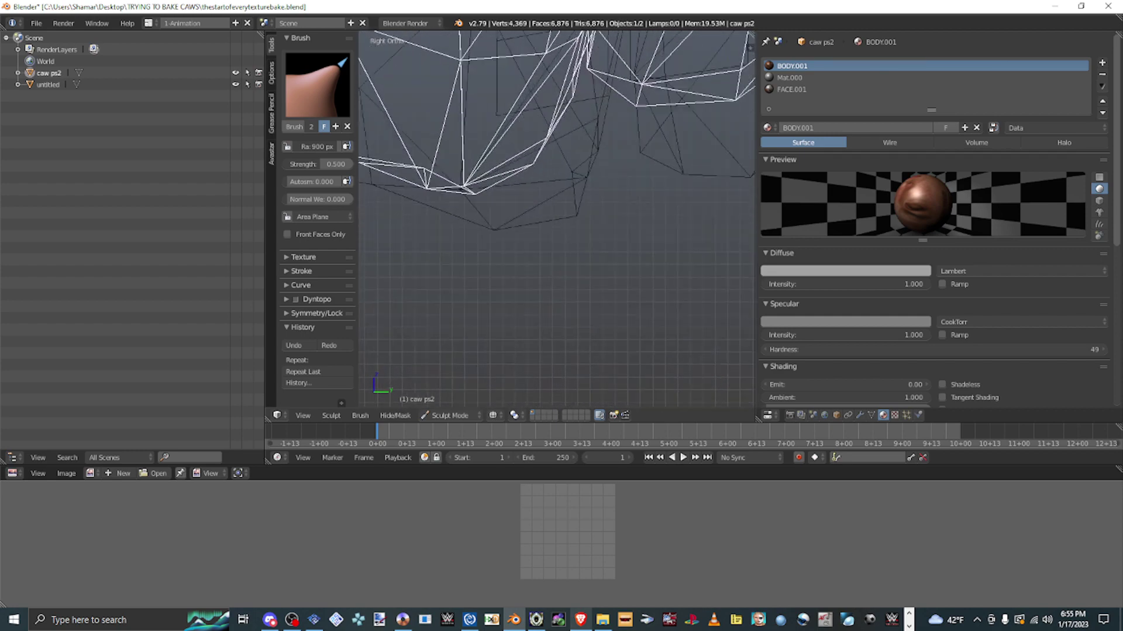
pyautogui.press('ctrl+KP_4')
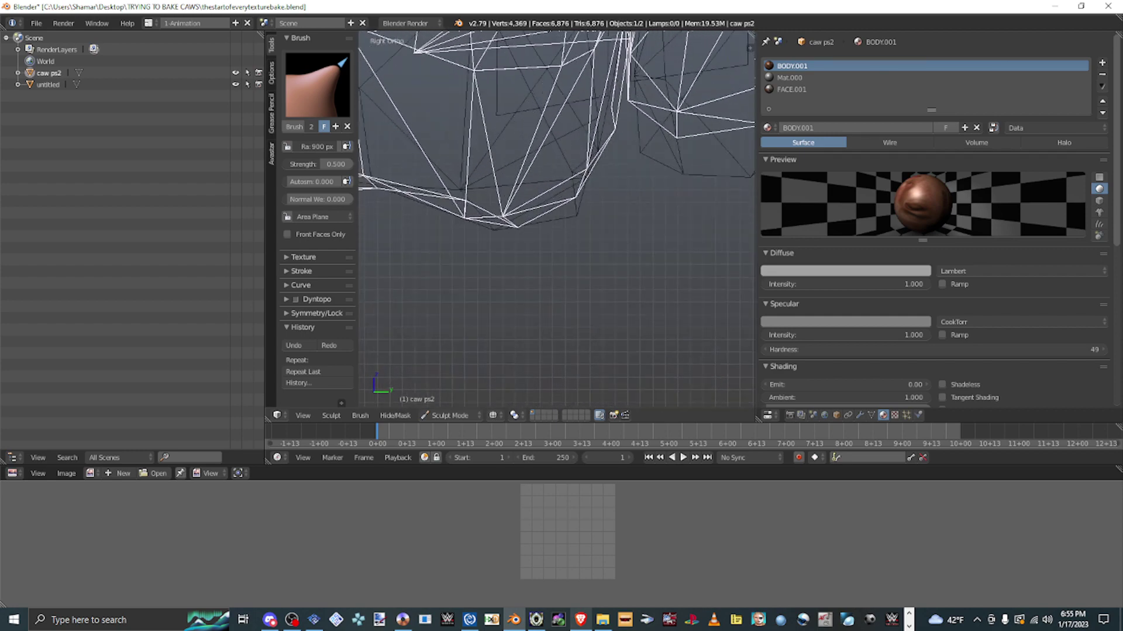
pyautogui.scroll(6, 556, 219)
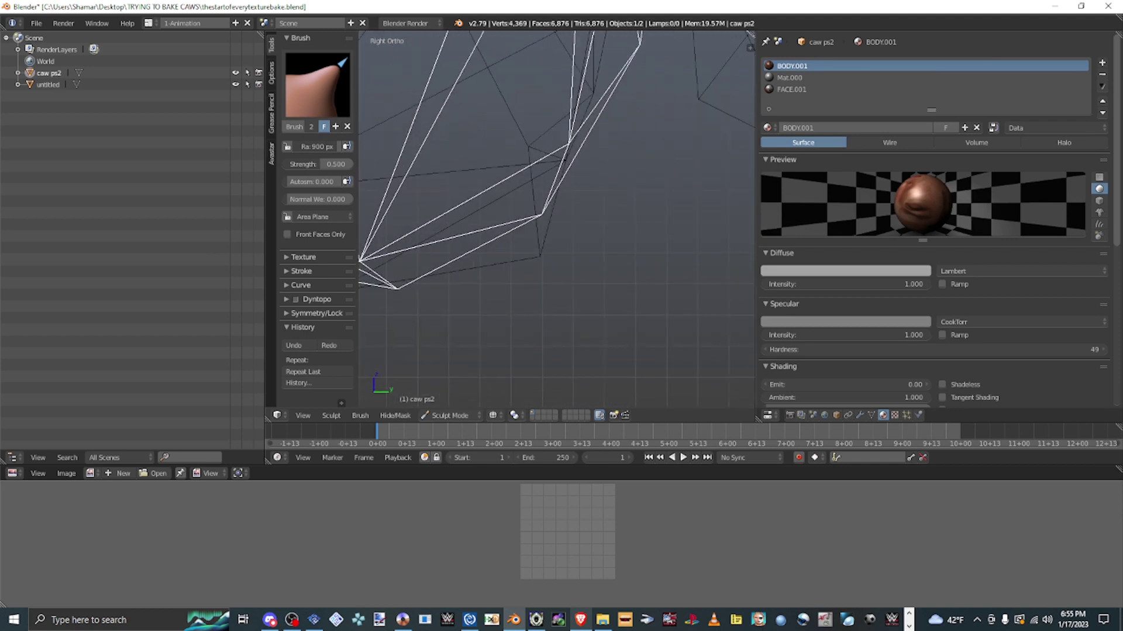
pyautogui.scroll(5, 557, 219)
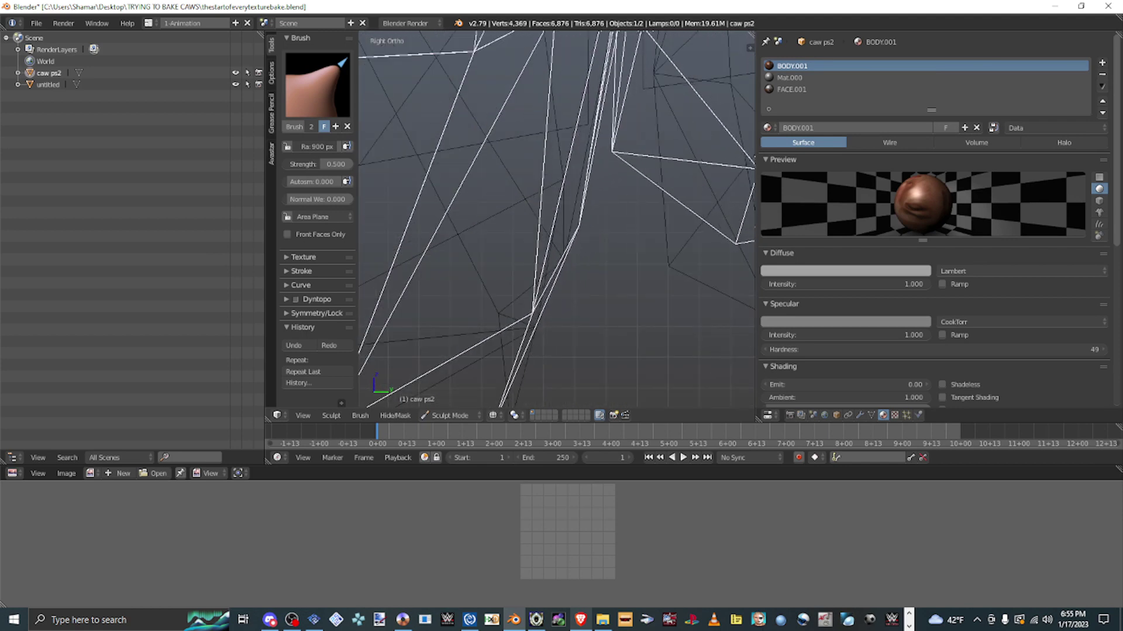
# - Sculpt the lips and chin of caw ps2 to match the side outline of the untitled mesh
pyautogui.scroll(-4, 557, 219)
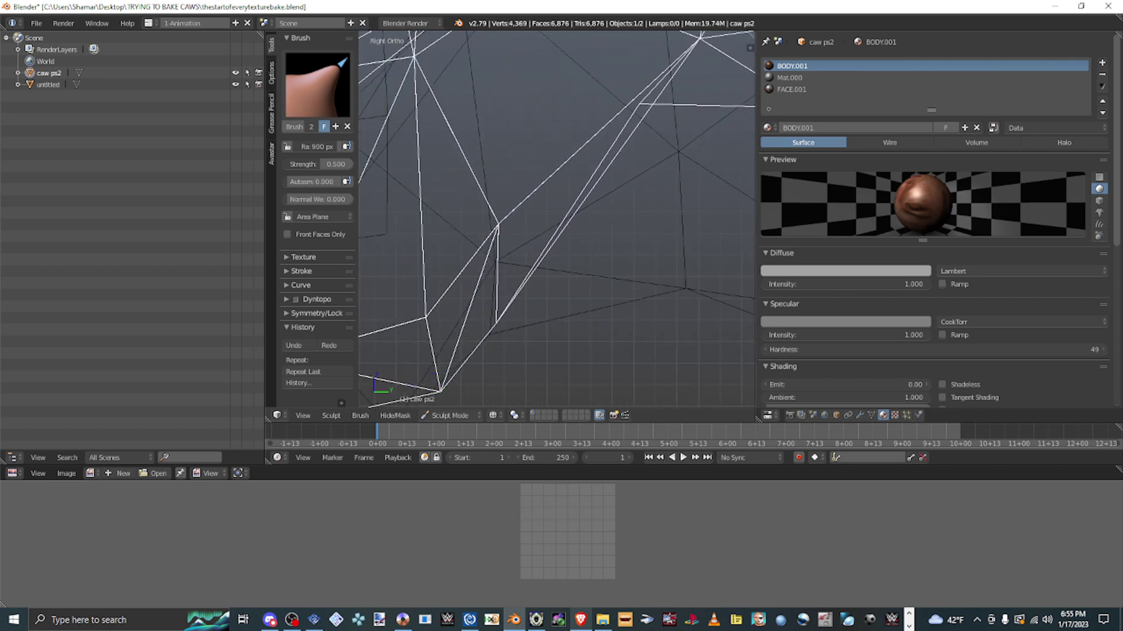
pyautogui.scroll(-3, 556, 216)
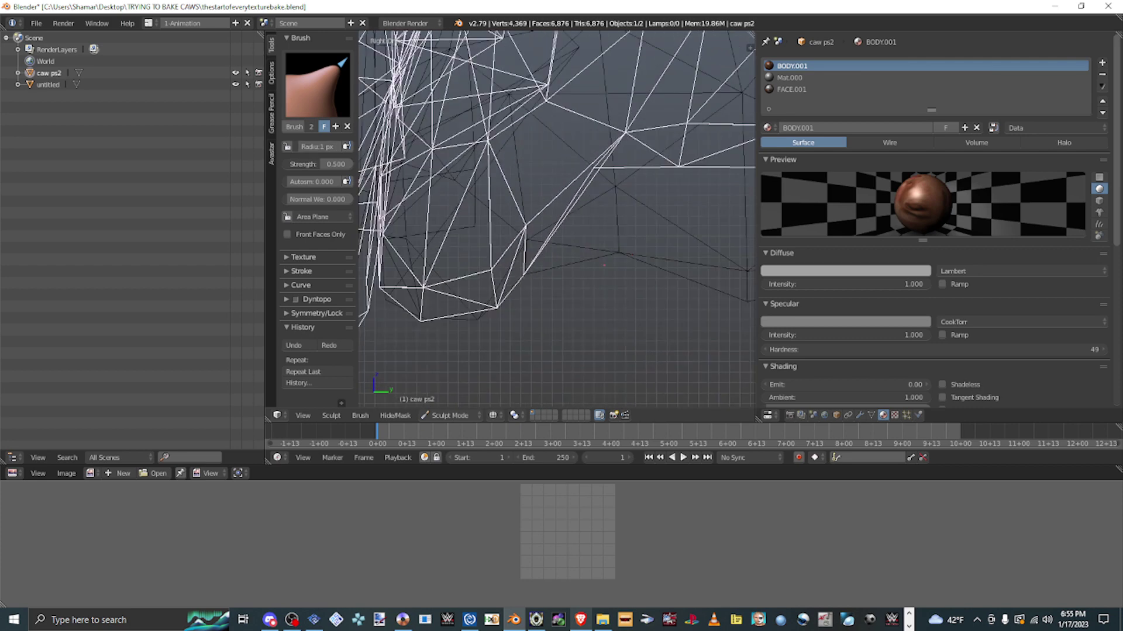
pyautogui.scroll(4, 555, 216)
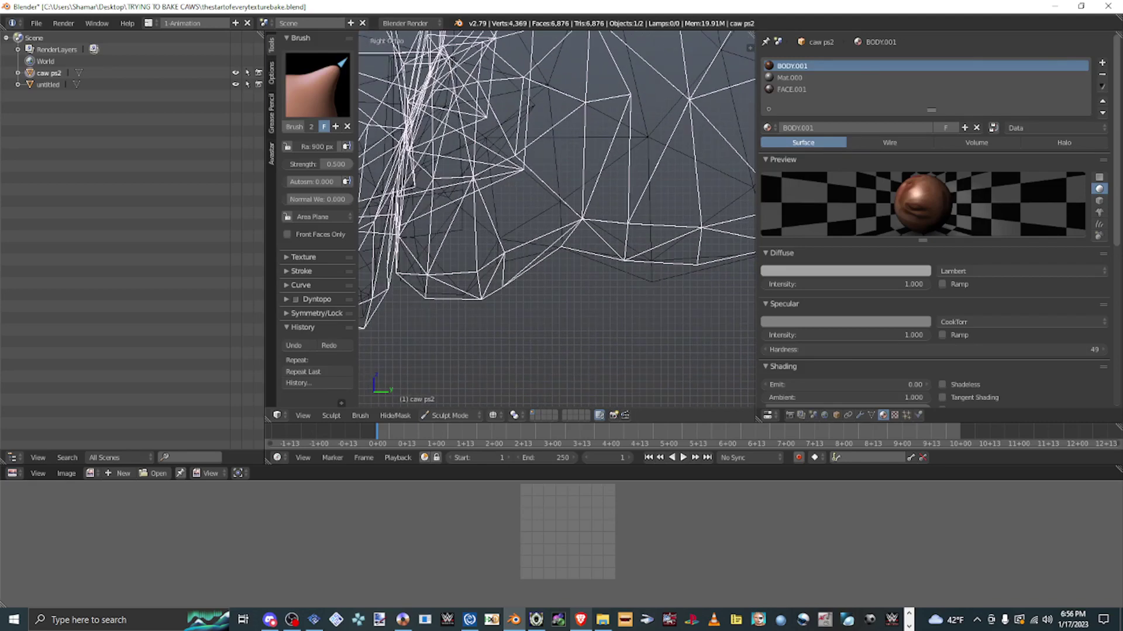
pyautogui.scroll(2, 556, 217)
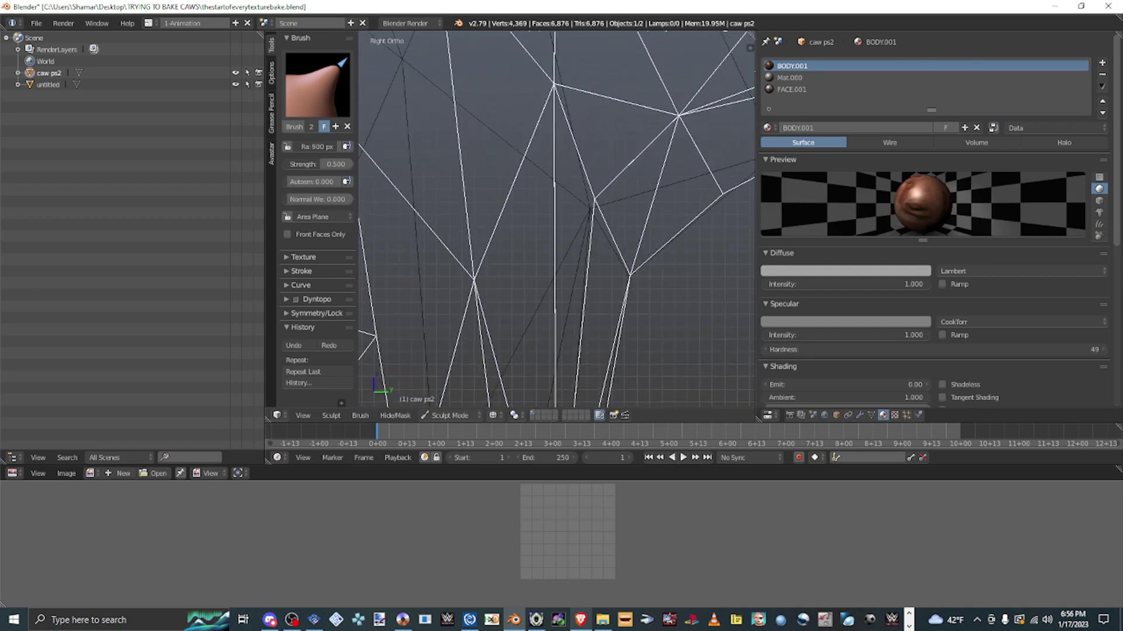
# - Adjust the side of the neck, the nape and the back of the head on caw ps2 to fit the untitled mesh
pyautogui.scroll(-4, 555, 216)
pyautogui.scroll(-2, 556, 216)
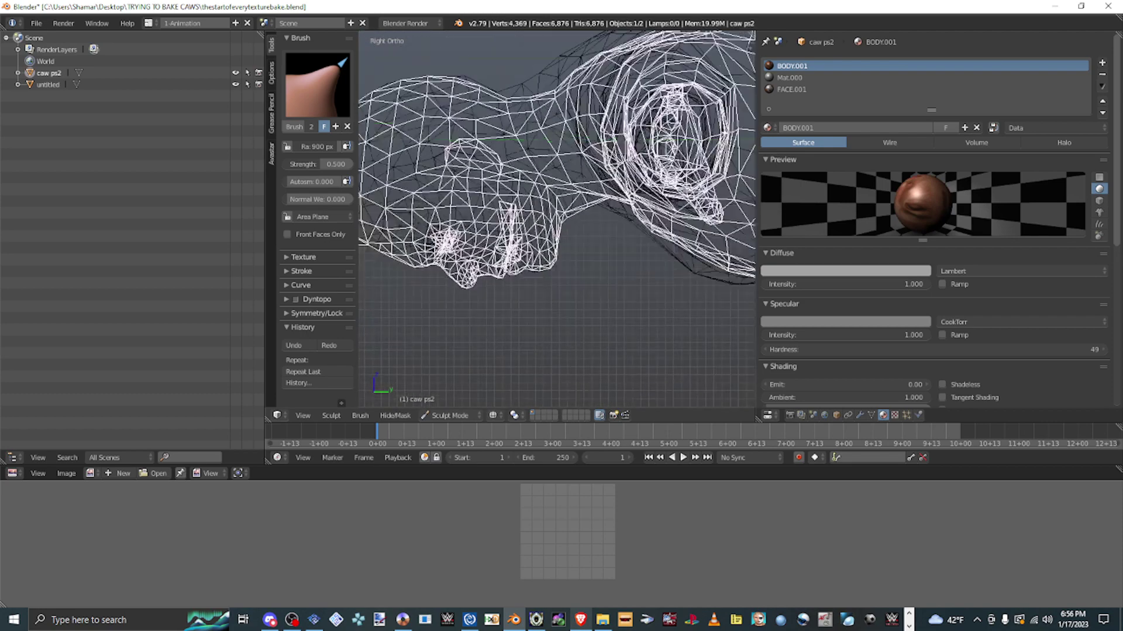
pyautogui.scroll(5, 555, 216)
pyautogui.scroll(2, 556, 217)
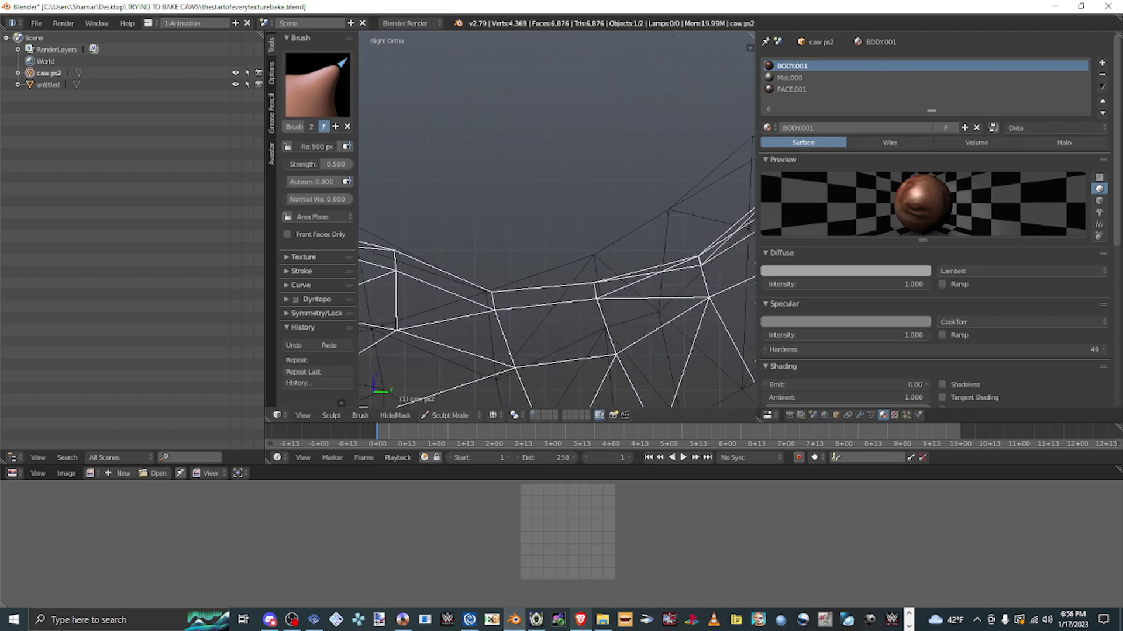
pyautogui.scroll(4, 555, 217)
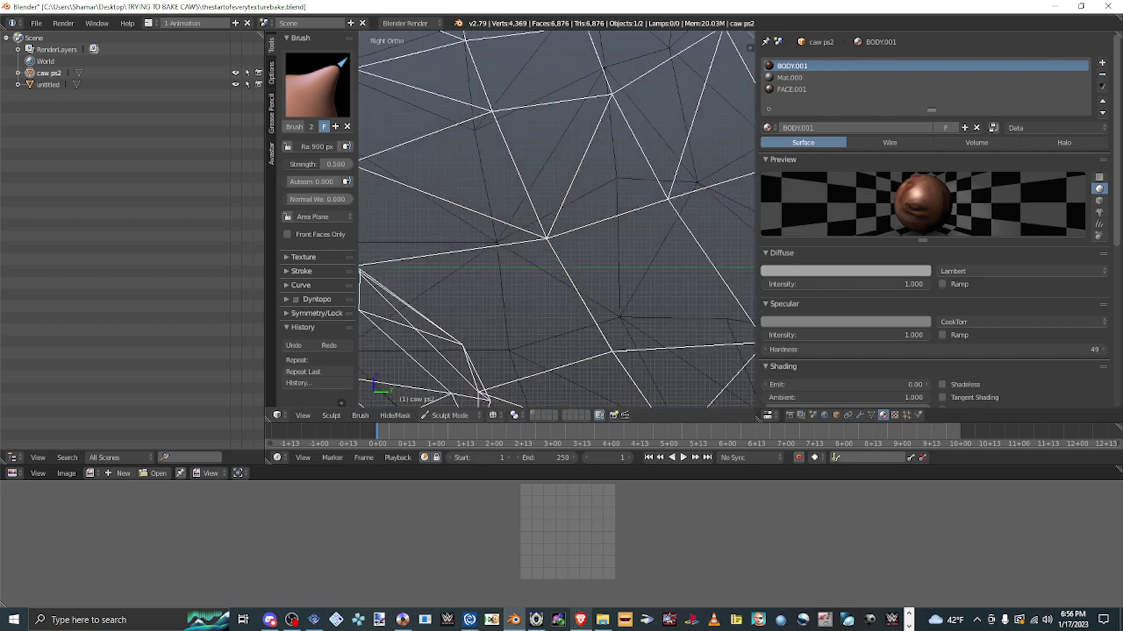
pyautogui.scroll(-6, 556, 217)
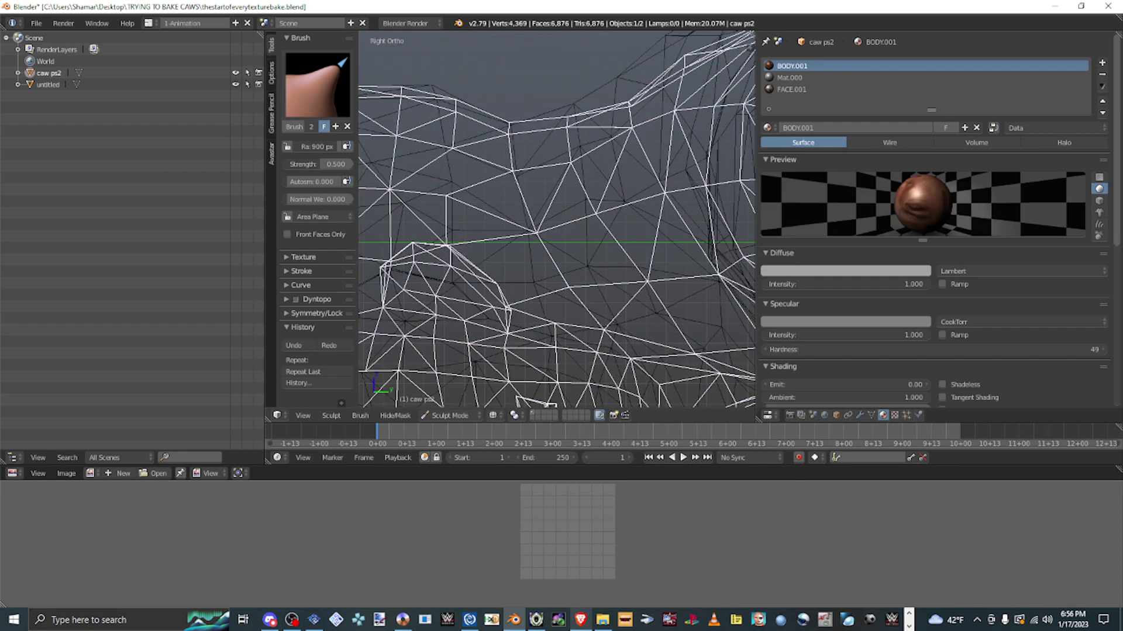
pyautogui.scroll(6, 555, 216)
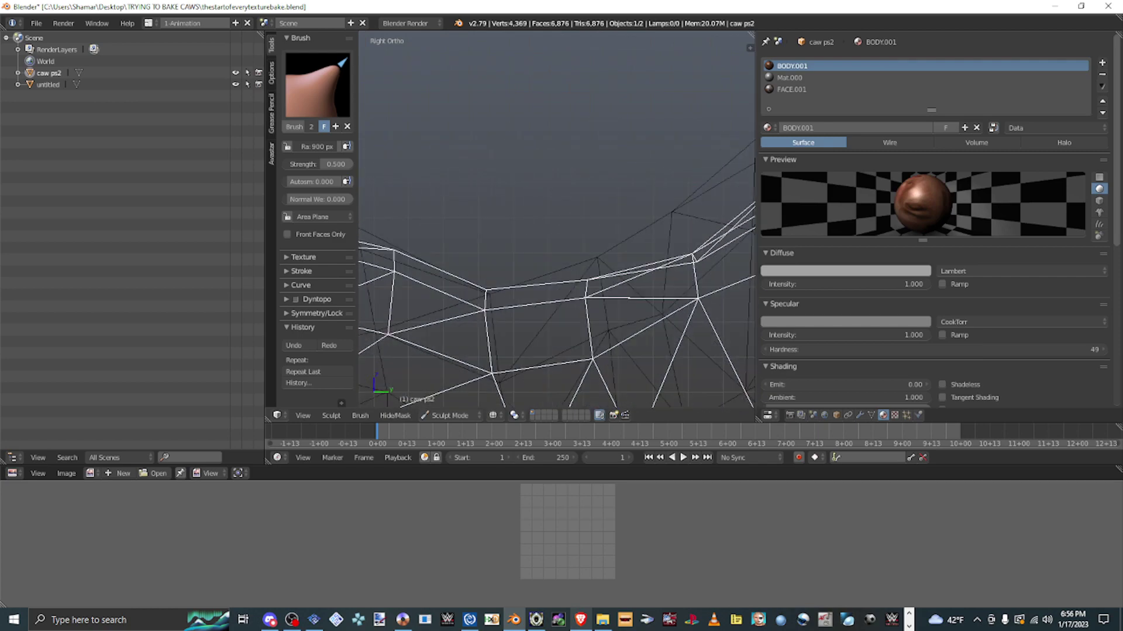
pyautogui.scroll(2, 555, 217)
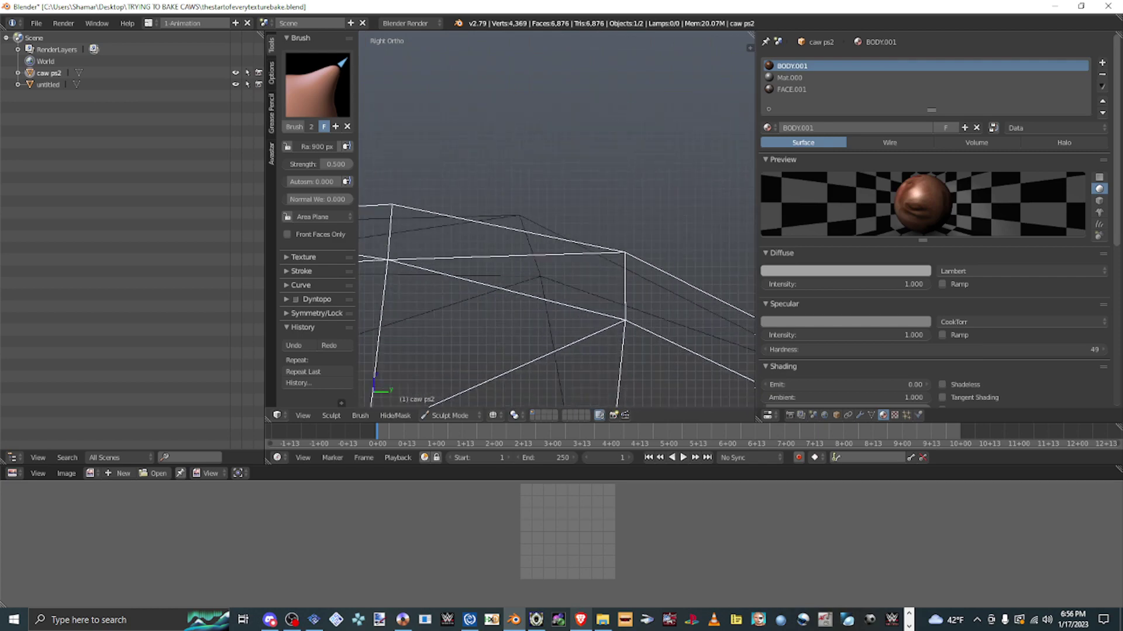
pyautogui.scroll(-4, 556, 222)
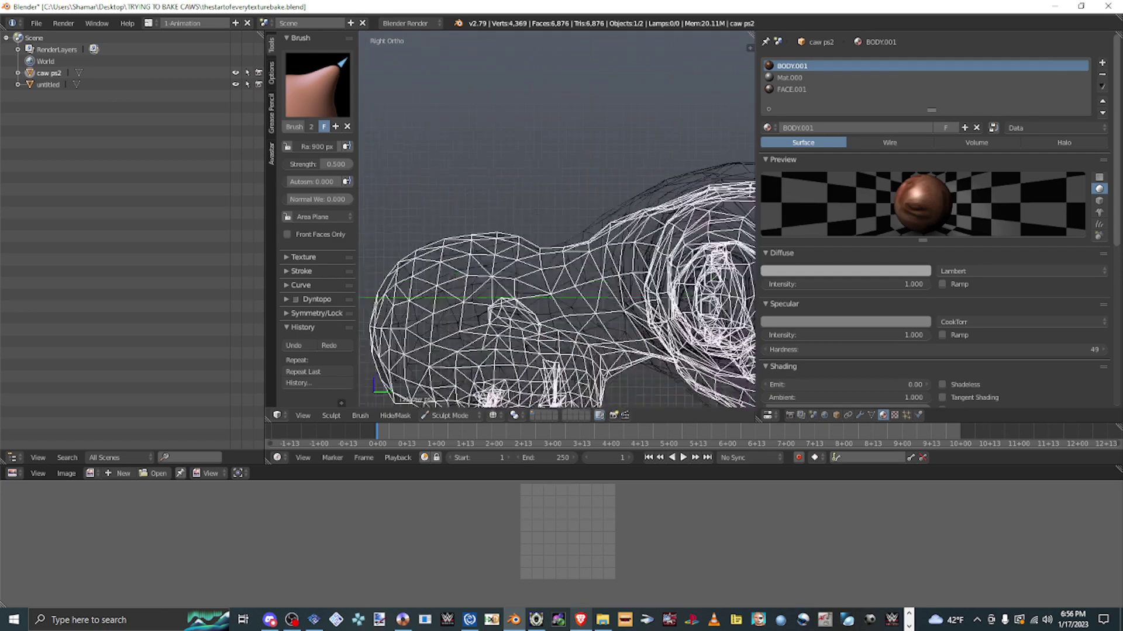
# - Pull the upper back and shoulder outline of caw ps2 outward to the untitled mesh's contour
pyautogui.scroll(4, 555, 222)
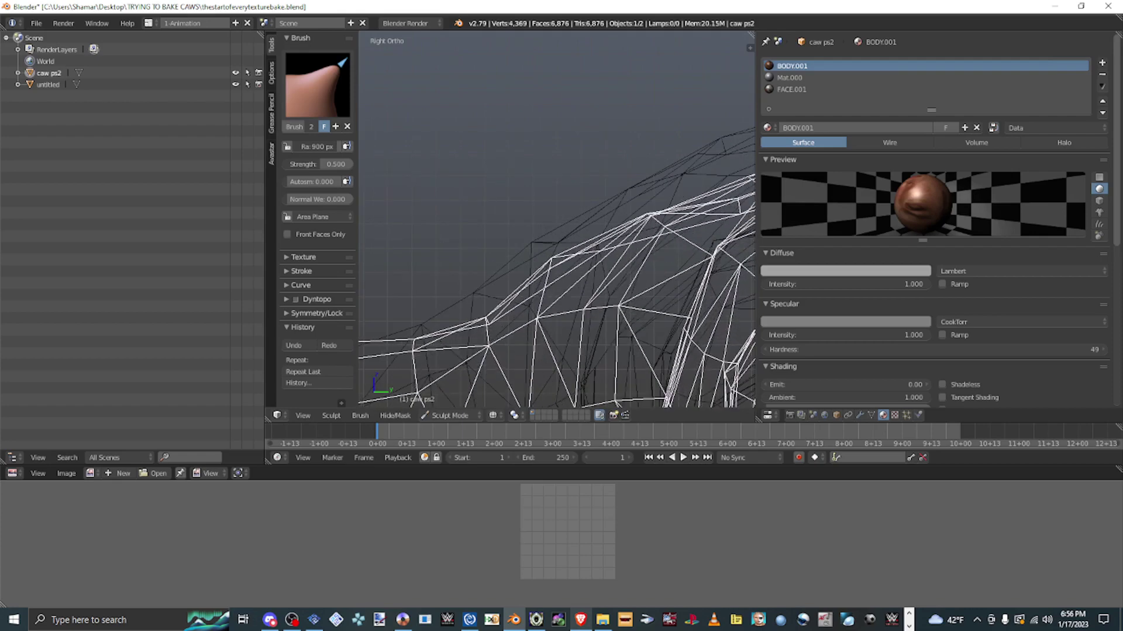
pyautogui.scroll(3, 556, 222)
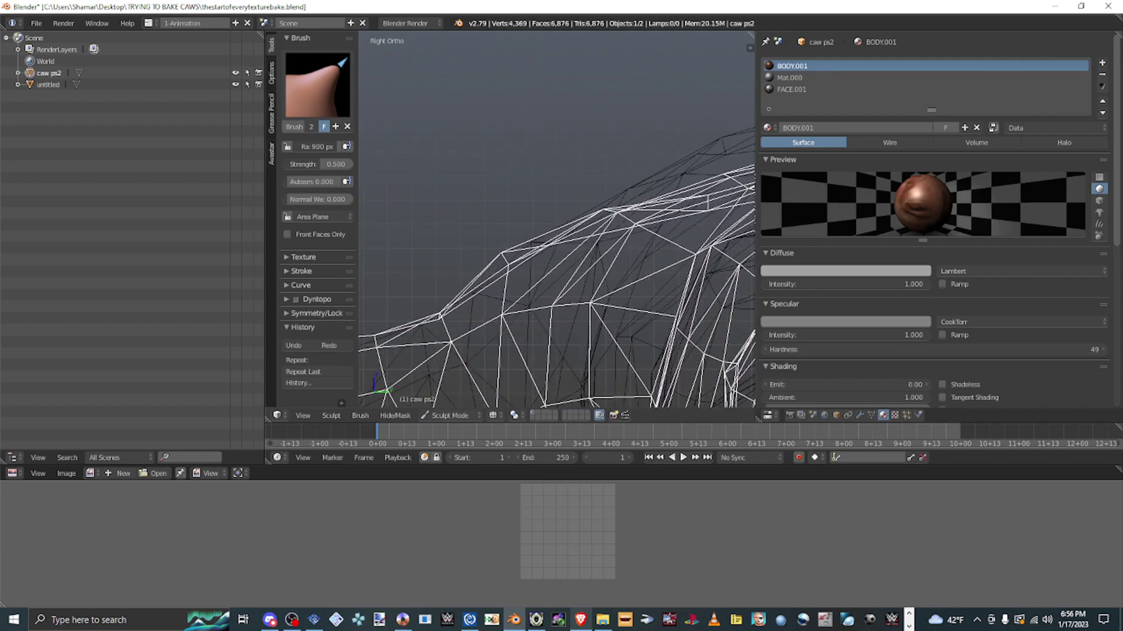
pyautogui.scroll(-4, 556, 222)
pyautogui.scroll(3, 555, 223)
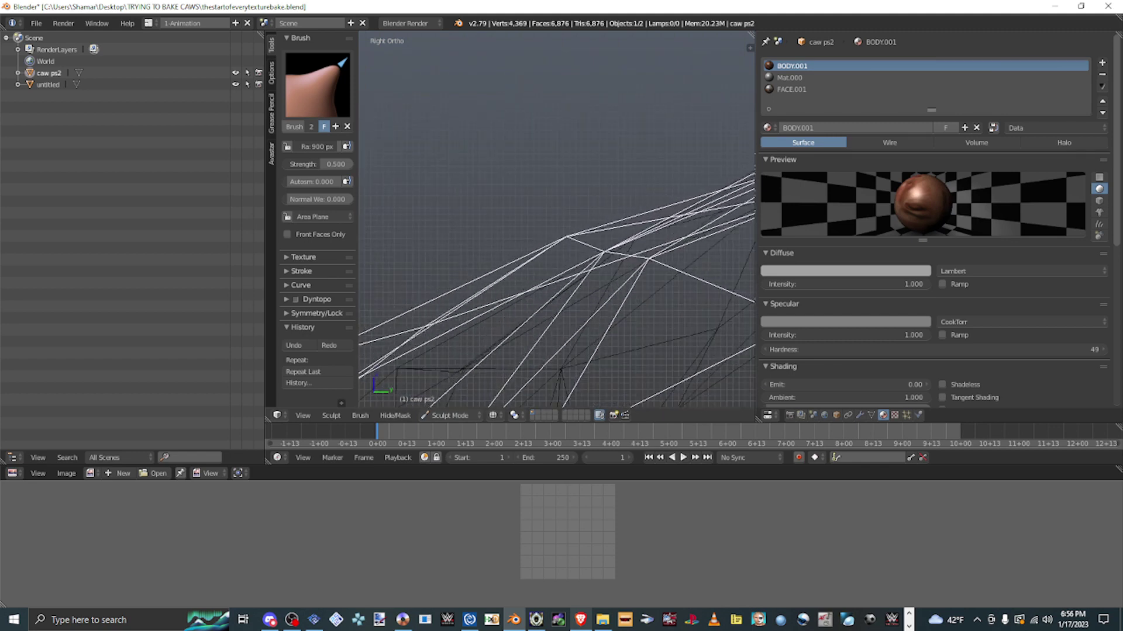
pyautogui.scroll(4, 752, 324)
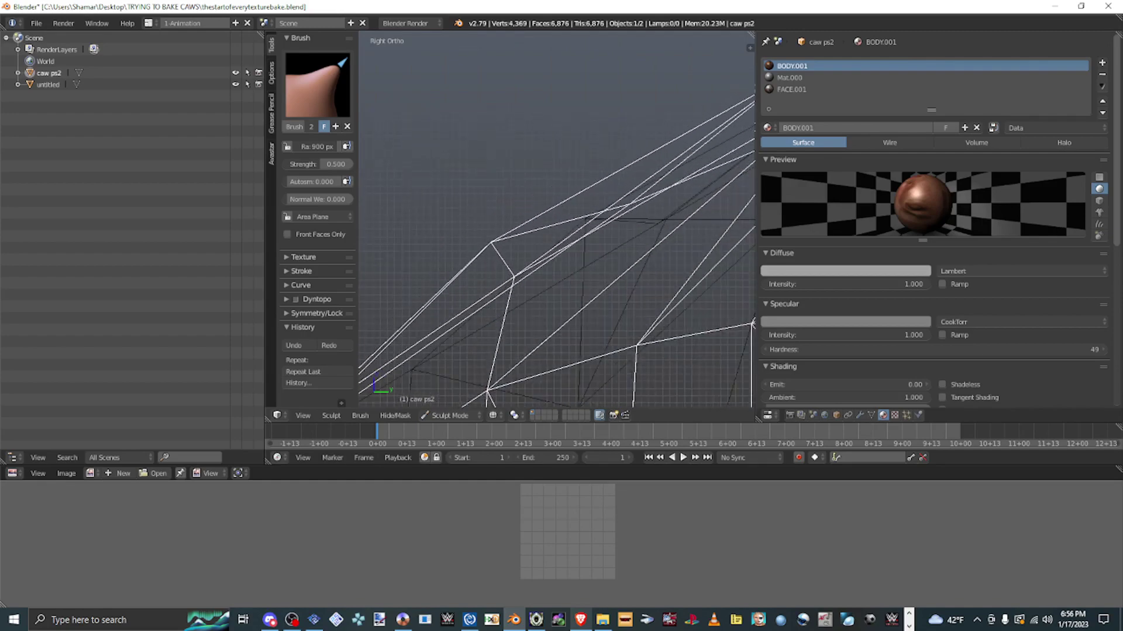
# - Sculpt the middle and lower back of caw ps2 to follow the untitled mesh's contour
pyautogui.scroll(-8, 752, 324)
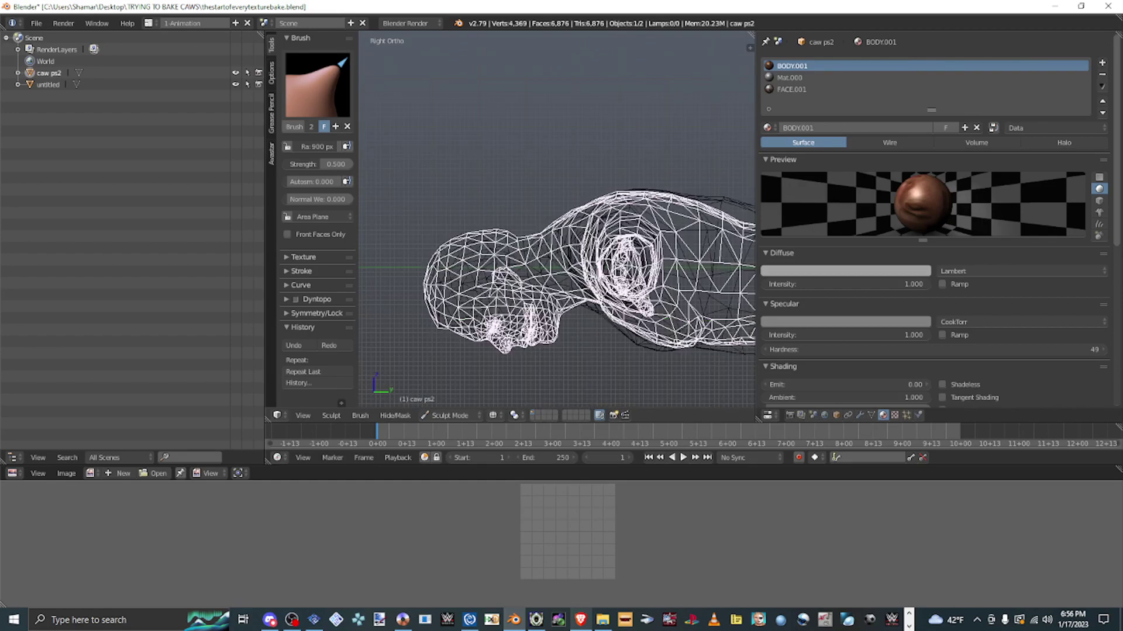
pyautogui.scroll(6, 752, 323)
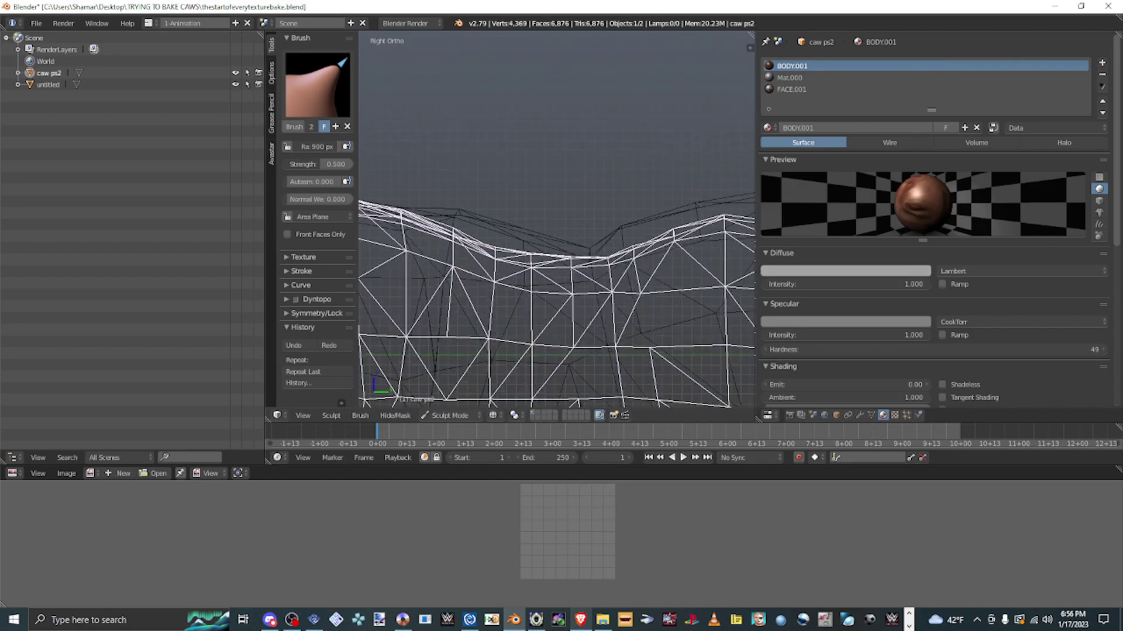
pyautogui.scroll(3, 752, 323)
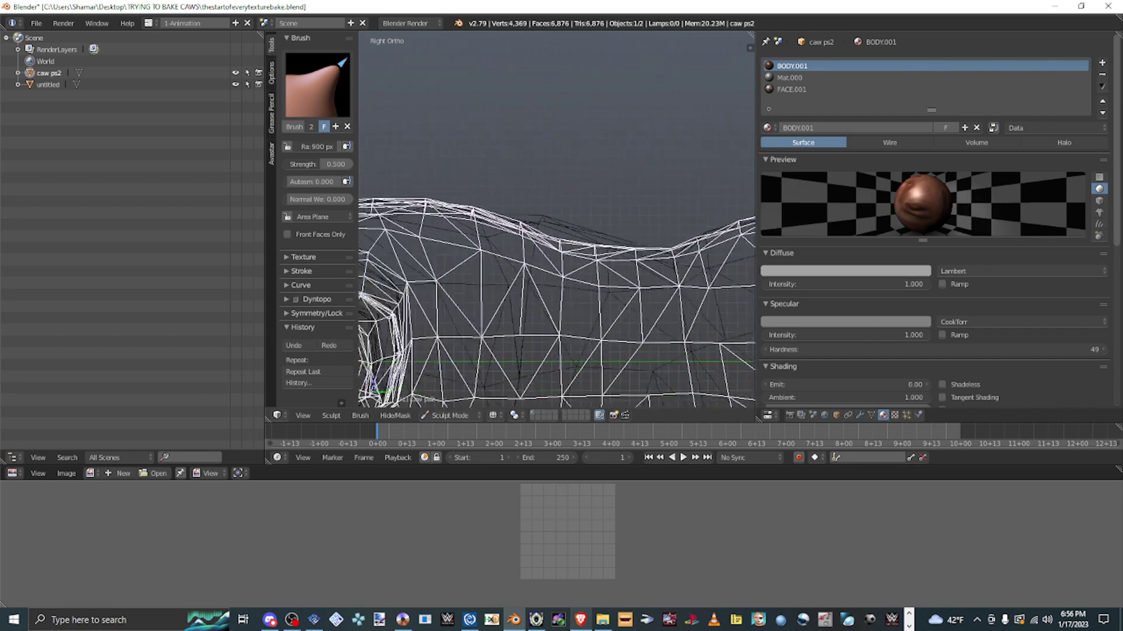
pyautogui.scroll(3, 753, 323)
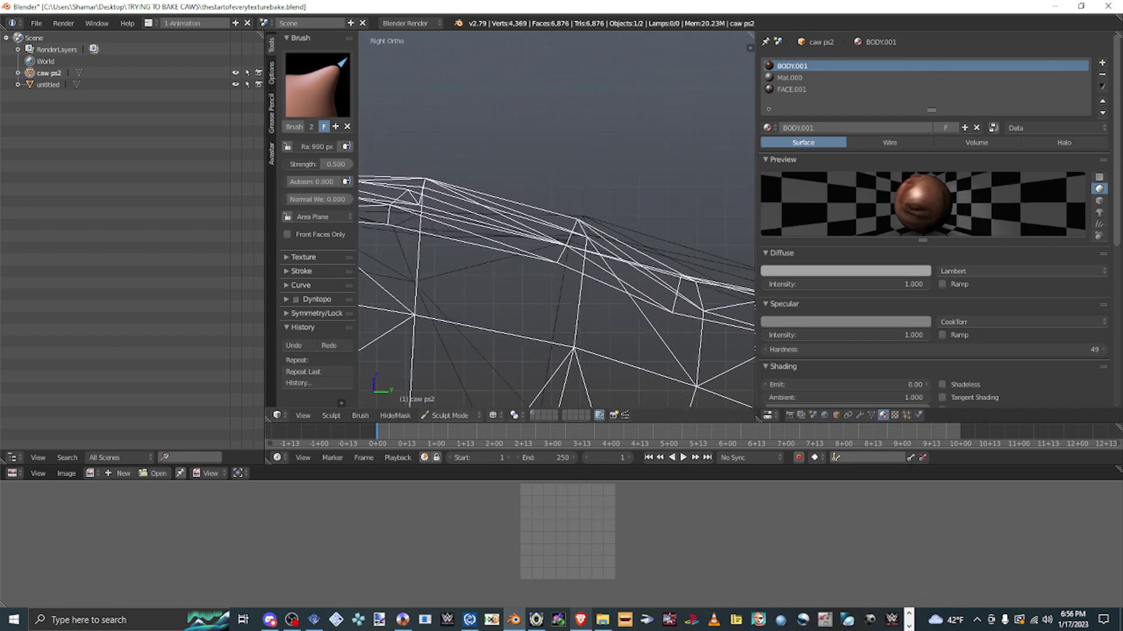
pyautogui.scroll(-8, 753, 324)
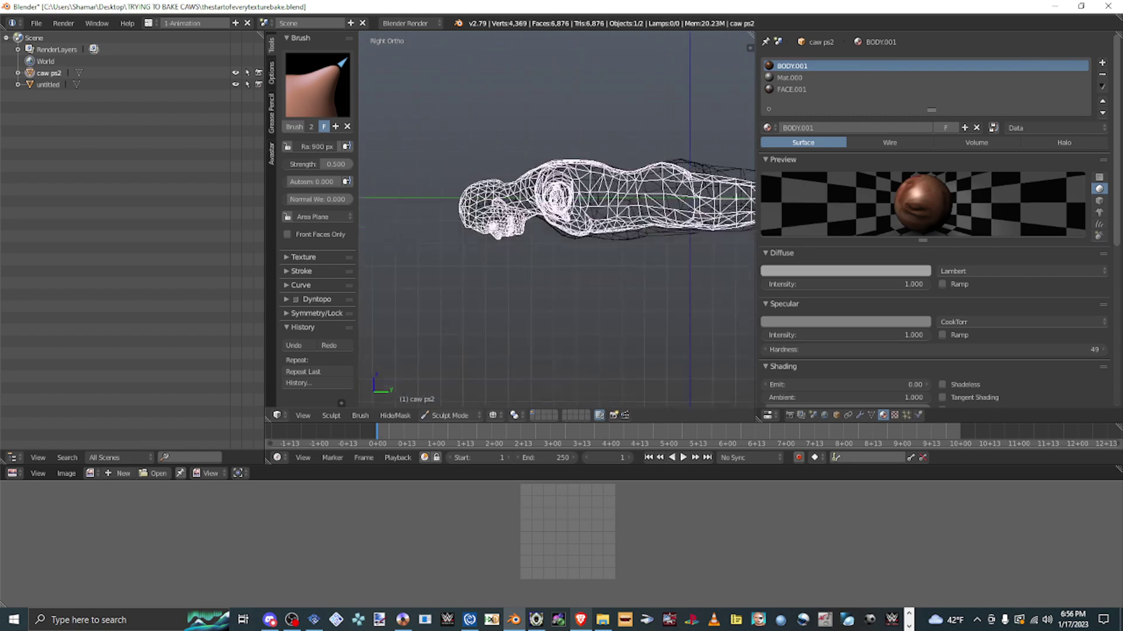
# - Pull the chest and the front base of the neck on caw ps2 outward to the untitled mesh's contour
pyautogui.scroll(3, 752, 323)
pyautogui.scroll(4, 753, 323)
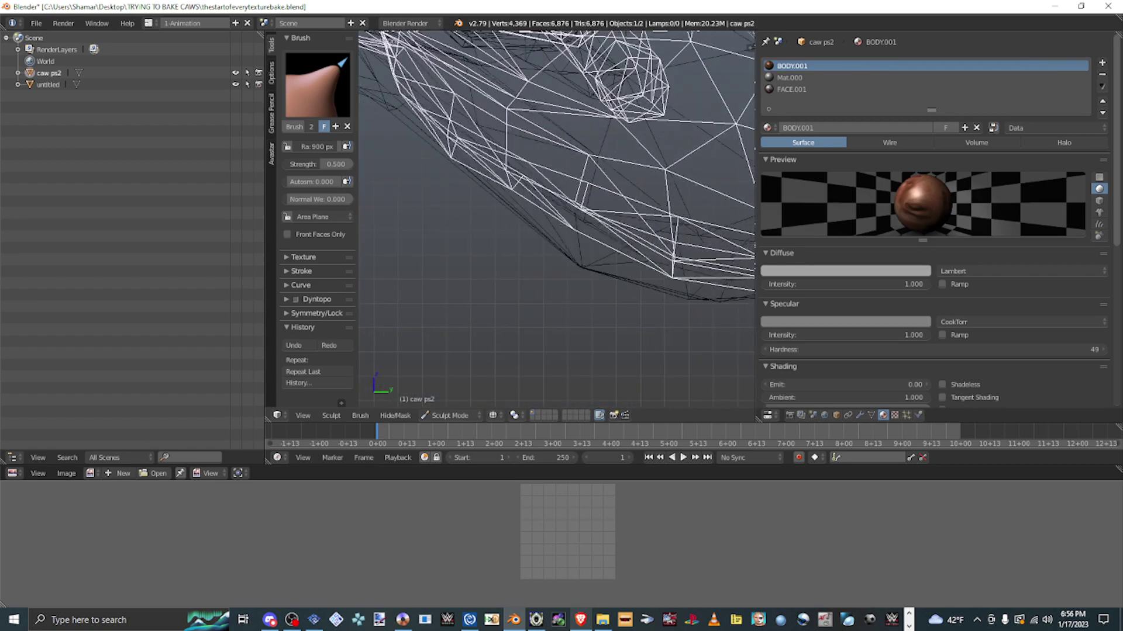
pyautogui.scroll(2, 752, 323)
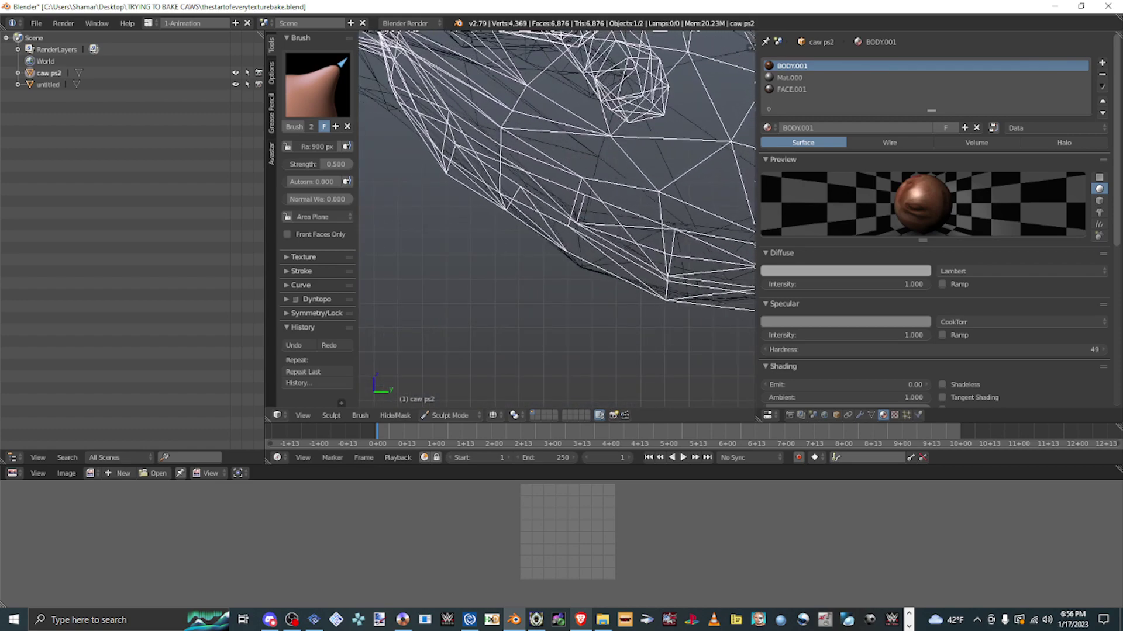
pyautogui.scroll(2, 752, 323)
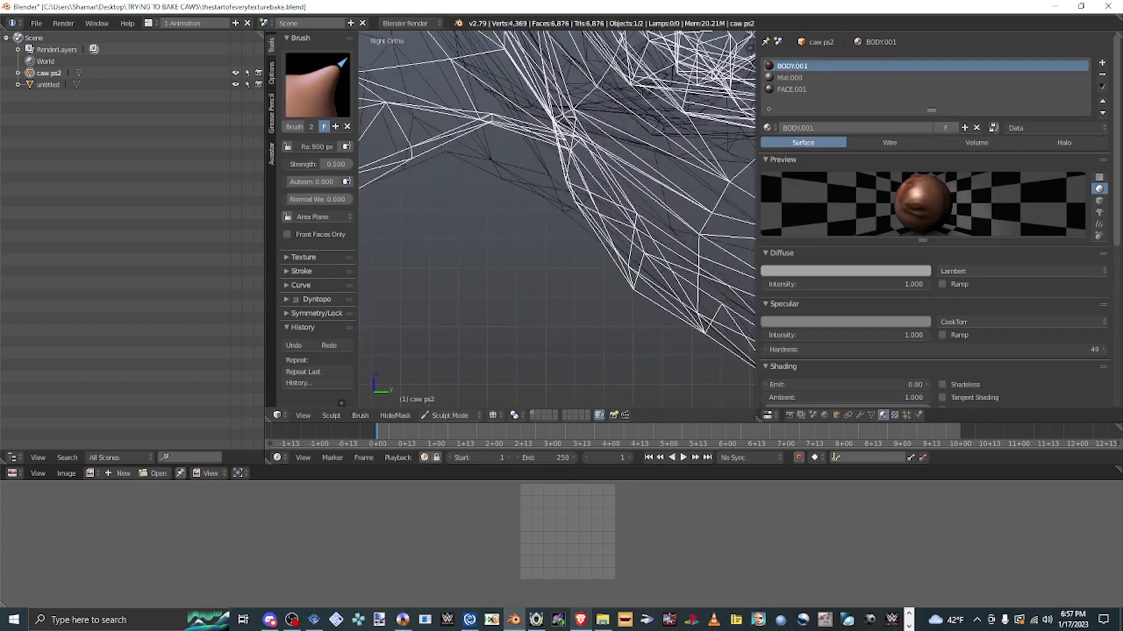
pyautogui.scroll(2, 753, 324)
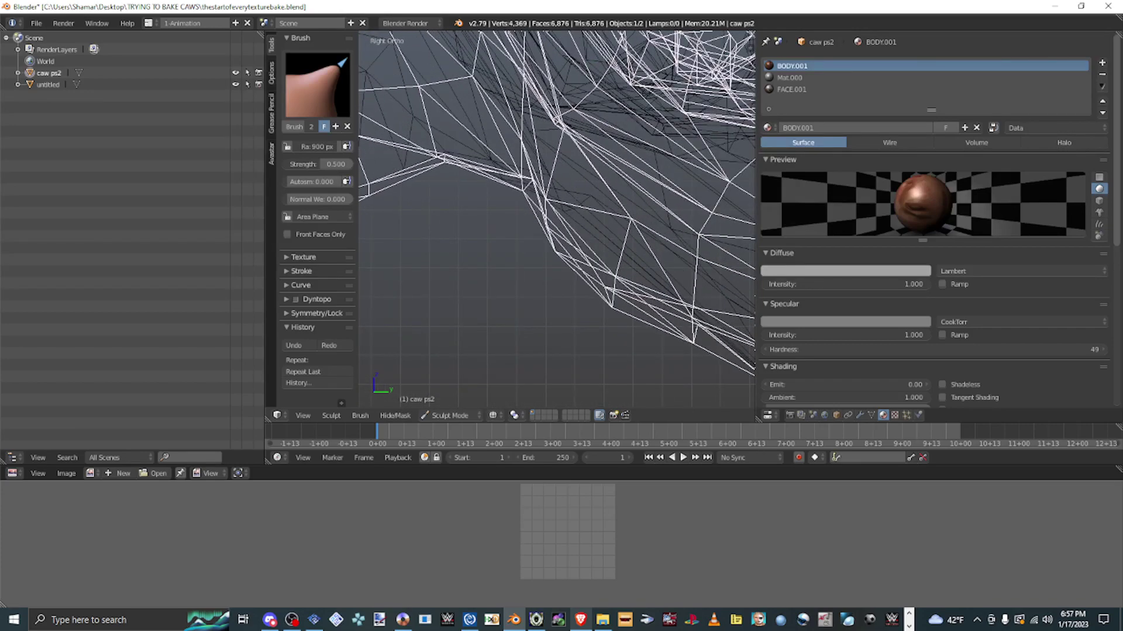
# - Move the corner where the jaw meets the neck on caw ps2 onto the matching corner of the untitled mesh
pyautogui.scroll(-3, 753, 323)
pyautogui.scroll(4, 753, 323)
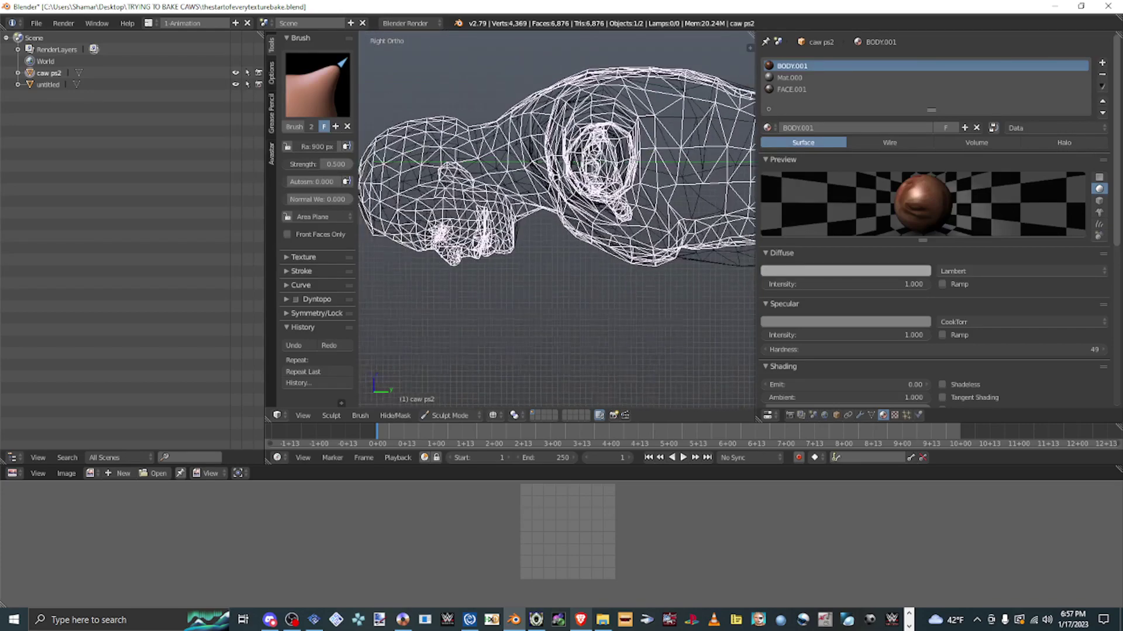
pyautogui.scroll(3, 753, 323)
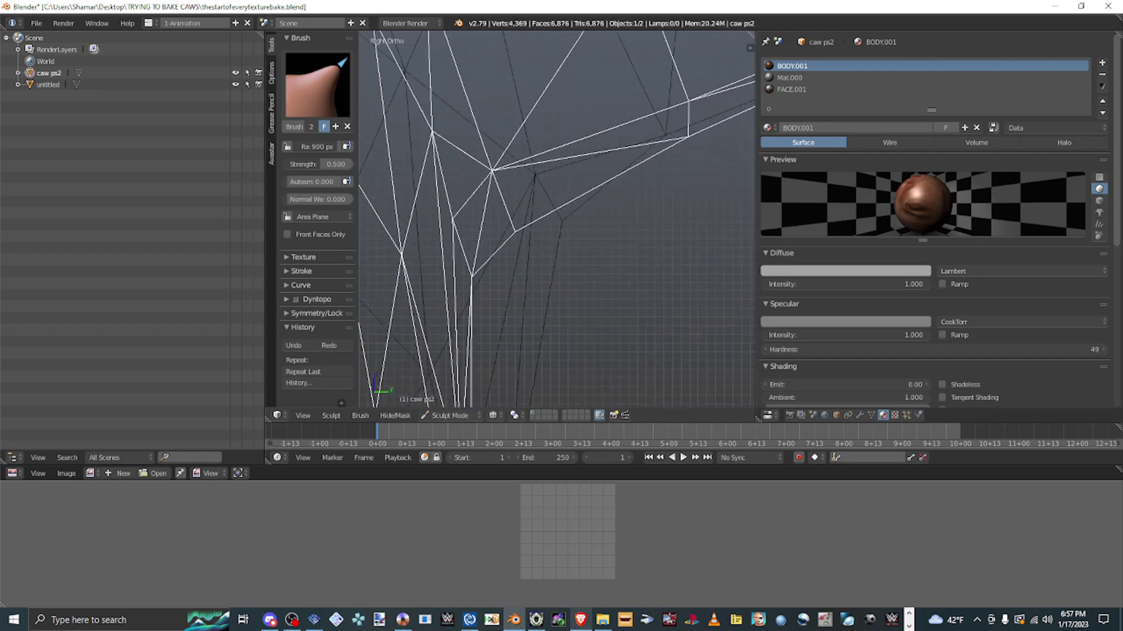
pyautogui.scroll(3, 752, 324)
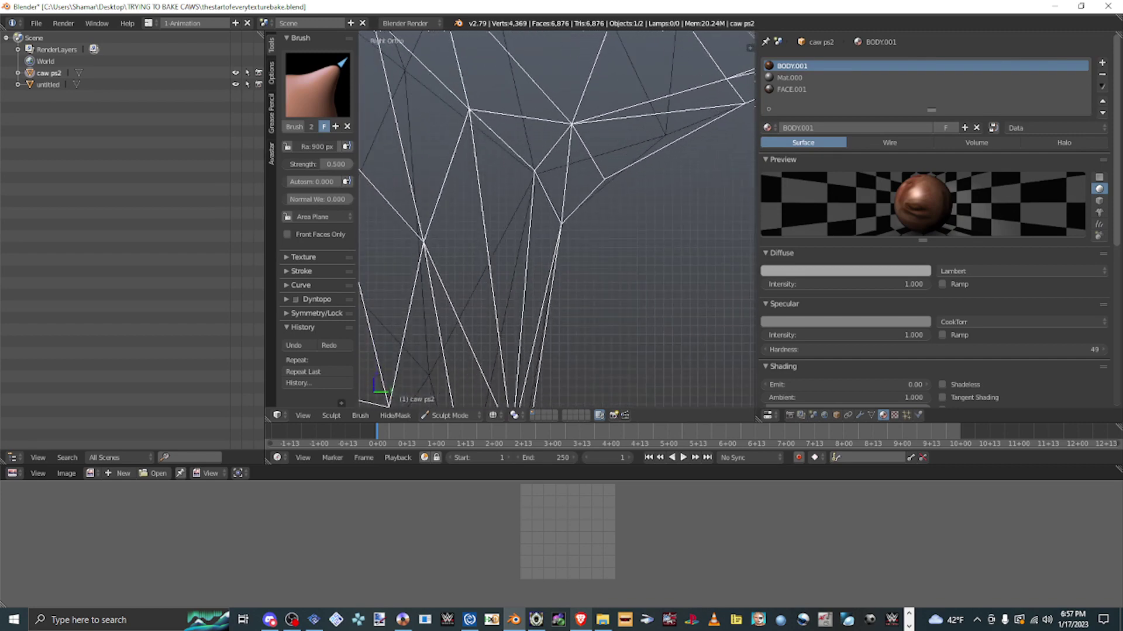
# - Fit the waist and buttocks of caw ps2 to the untitled mesh's front and back outlines
pyautogui.scroll(-5, 752, 323)
pyautogui.scroll(6, 556, 219)
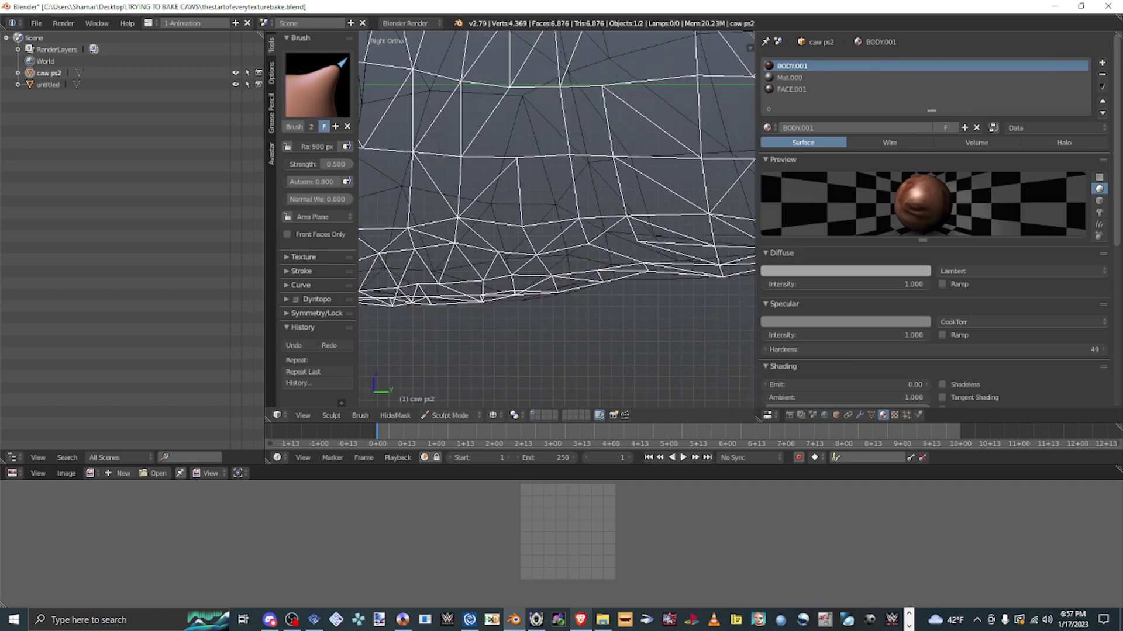
pyautogui.scroll(5, 557, 220)
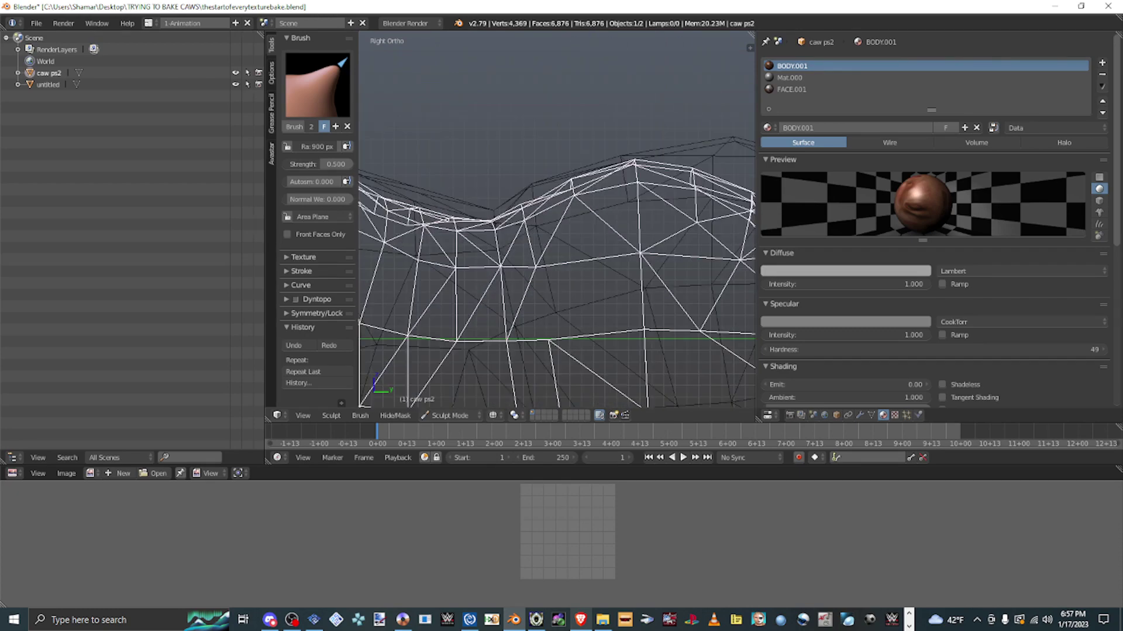
pyautogui.scroll(-2, 555, 222)
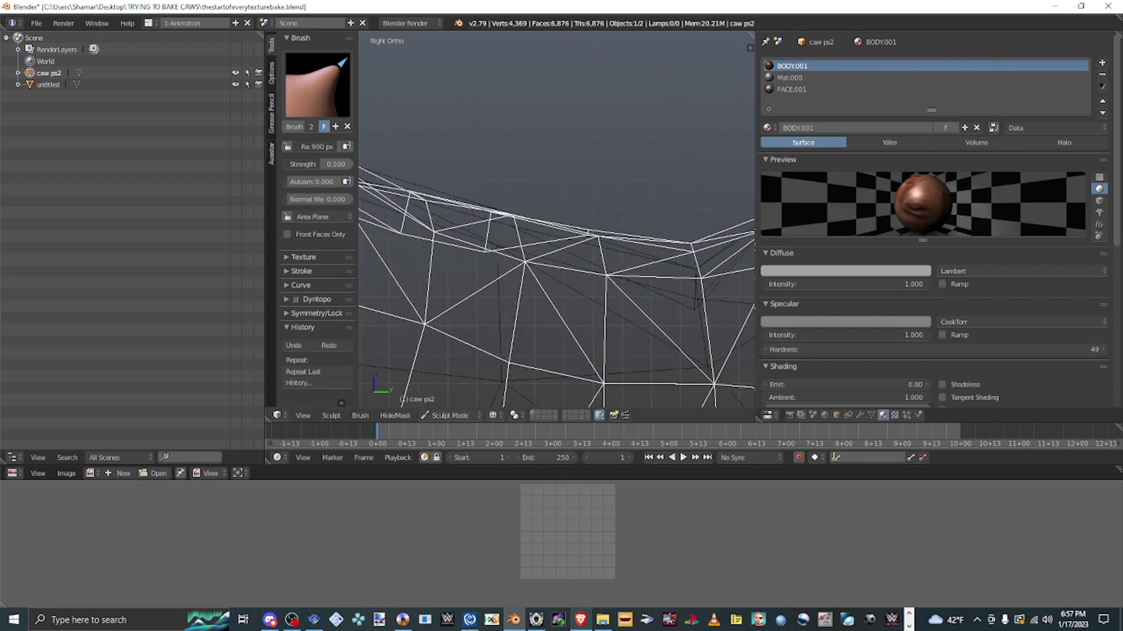
pyautogui.scroll(6, 556, 222)
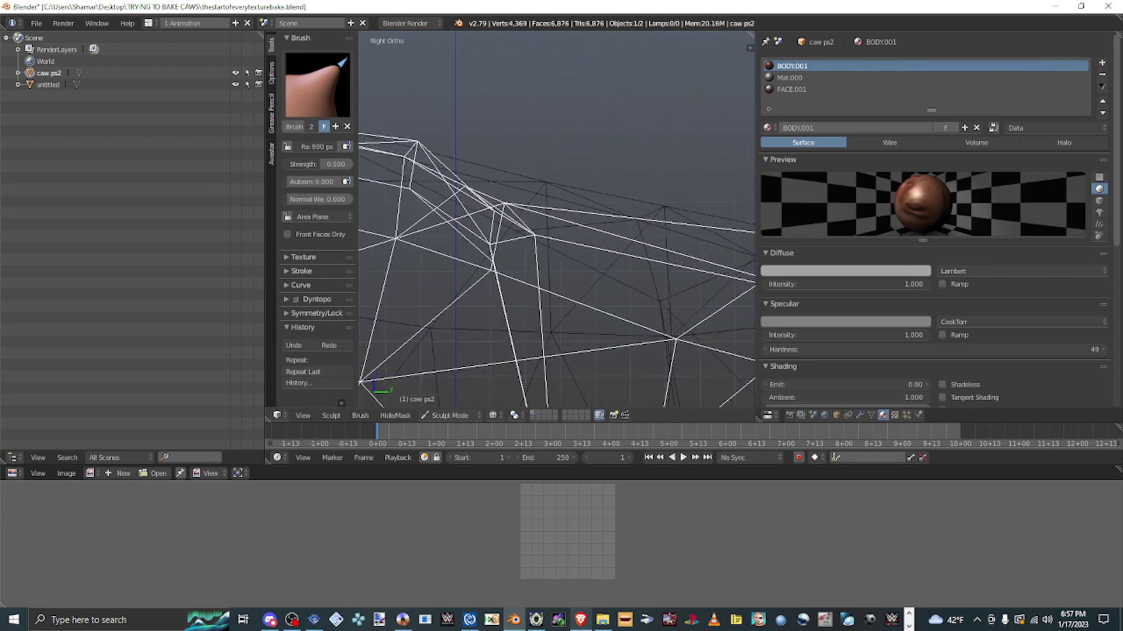
# - Pull the back of the upper thigh on caw ps2 outward to the untitled mesh's outline
pyautogui.hotkey('ctrl', 'z')
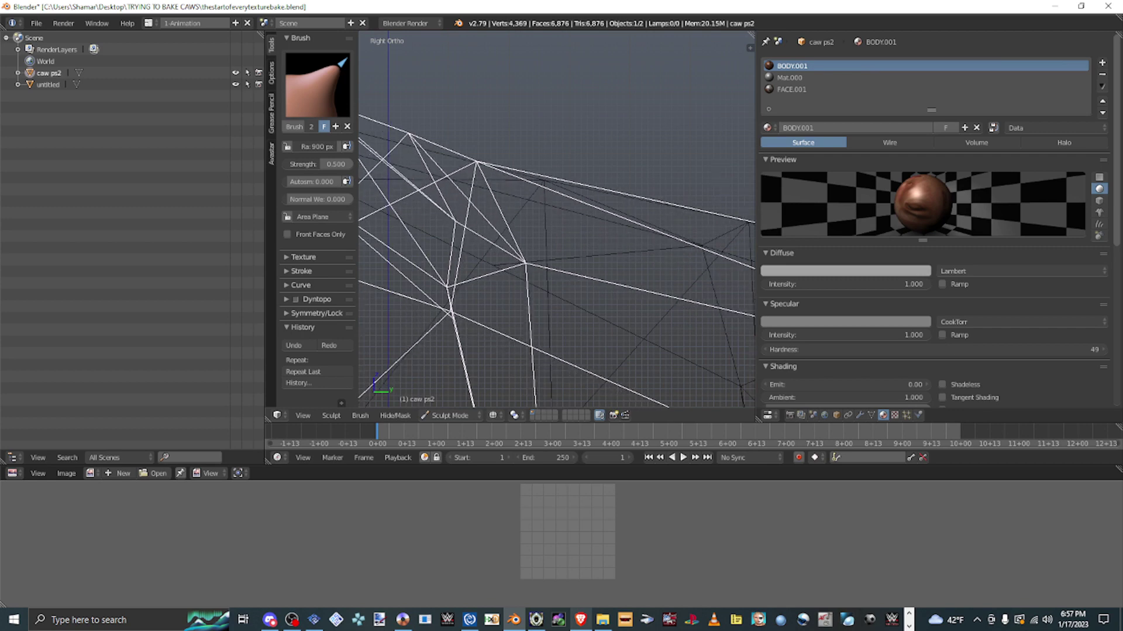
pyautogui.hotkey('ctrl', 'z')
pyautogui.hotkey('ctrl', 'z')
pyautogui.hotkey('ctrl', 'z')
pyautogui.hotkey('ctrl', 'z')
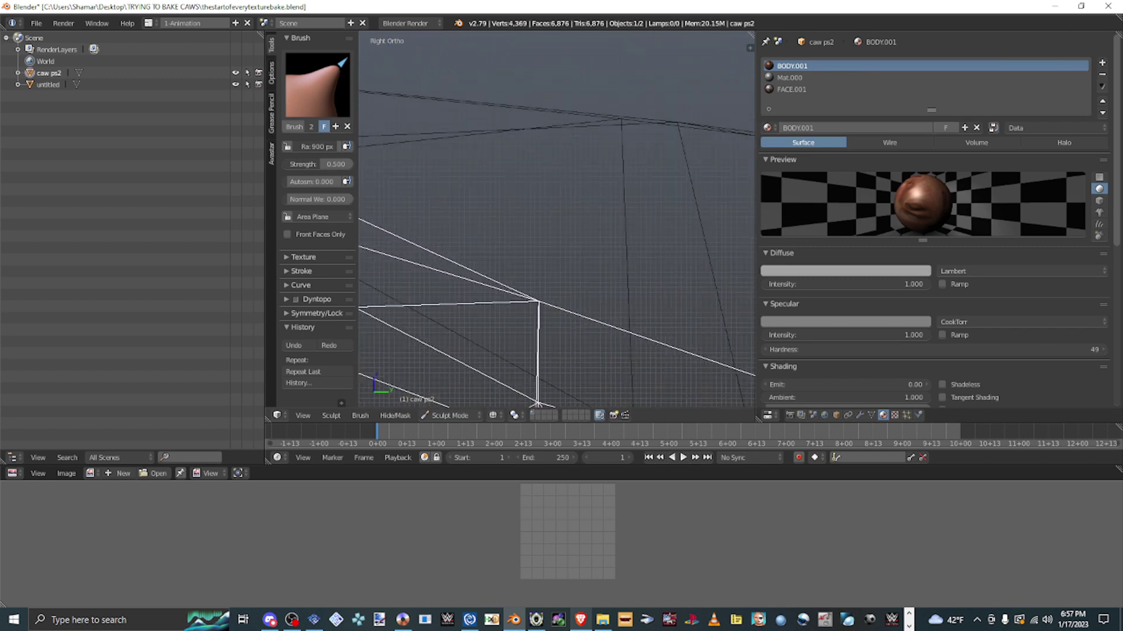
pyautogui.hotkey('ctrl', 'z')
pyautogui.hotkey('ctrl', 'z')
pyautogui.hotkey('ctrl', 'z')
pyautogui.hotkey('ctrl', 'z')
pyautogui.hotkey('ctrl', 'z')
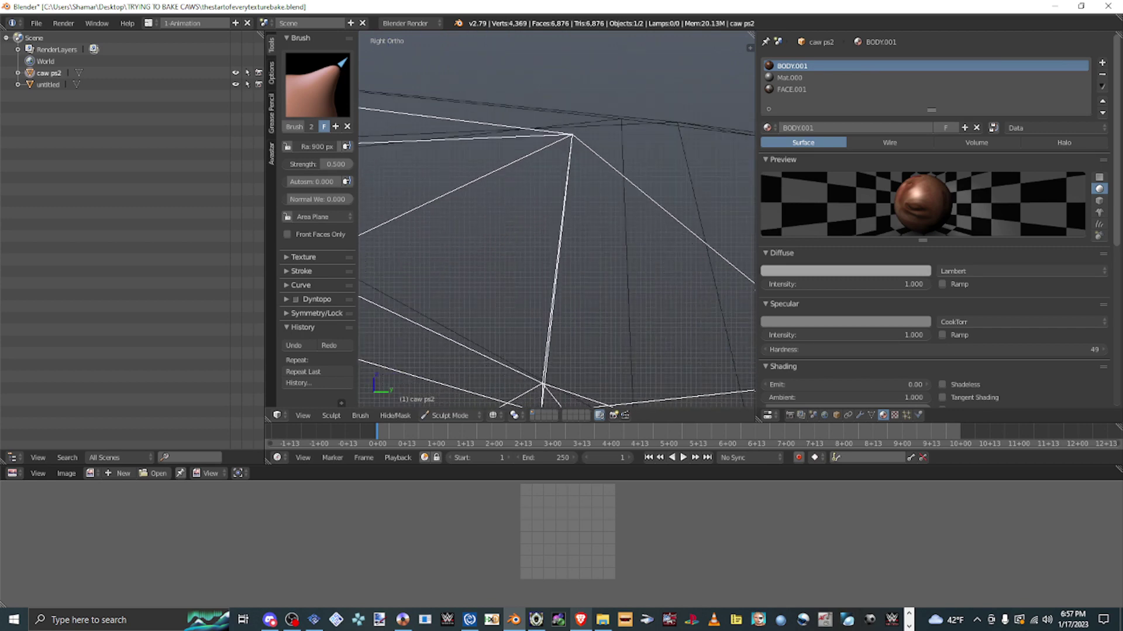
# - Raise the back of the lower thigh and knee on caw ps2 to meet the untitled mesh's outline
pyautogui.scroll(2, 555, 222)
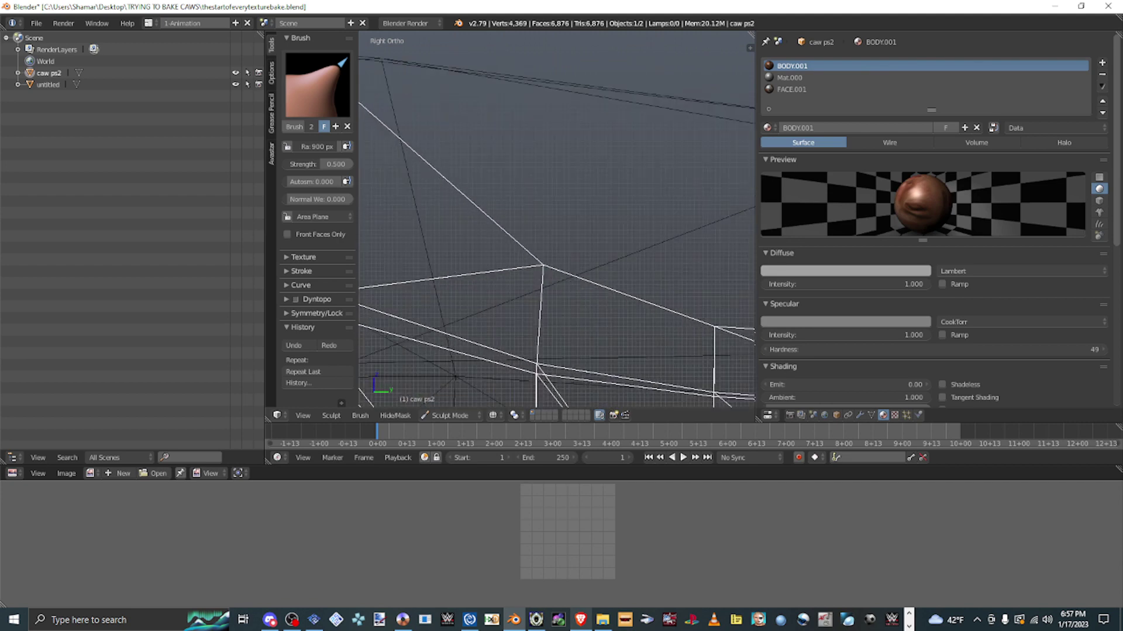
pyautogui.hotkey('ctrl', 'z')
pyautogui.hotkey('ctrl', 'z')
pyautogui.hotkey('ctrl', 'z')
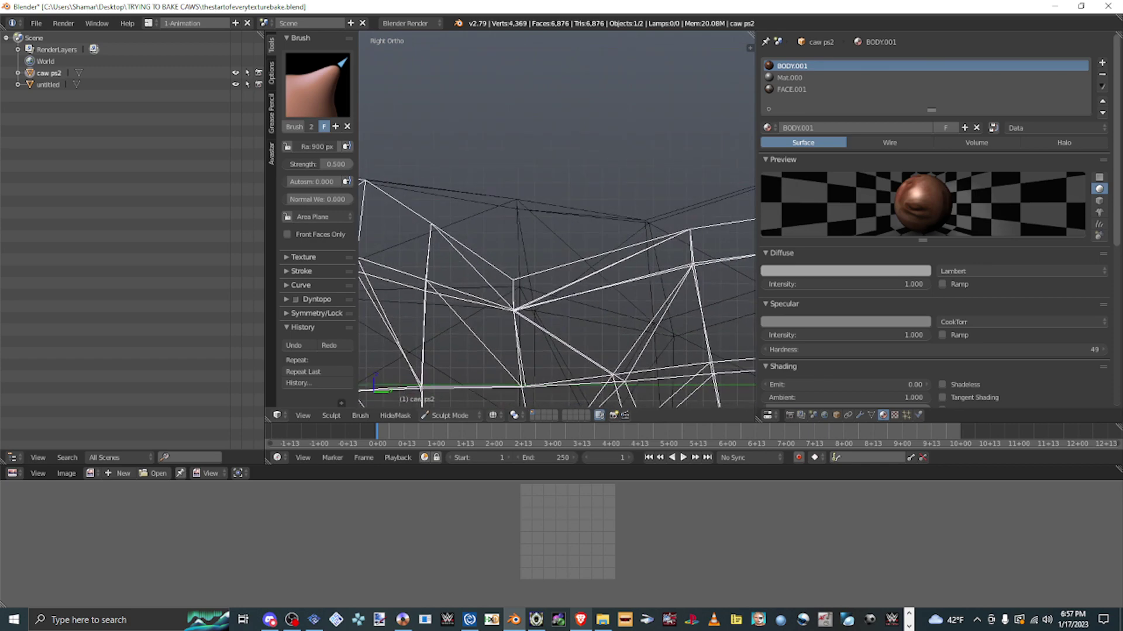
pyautogui.scroll(4, 389, 307)
pyautogui.scroll(3, 556, 222)
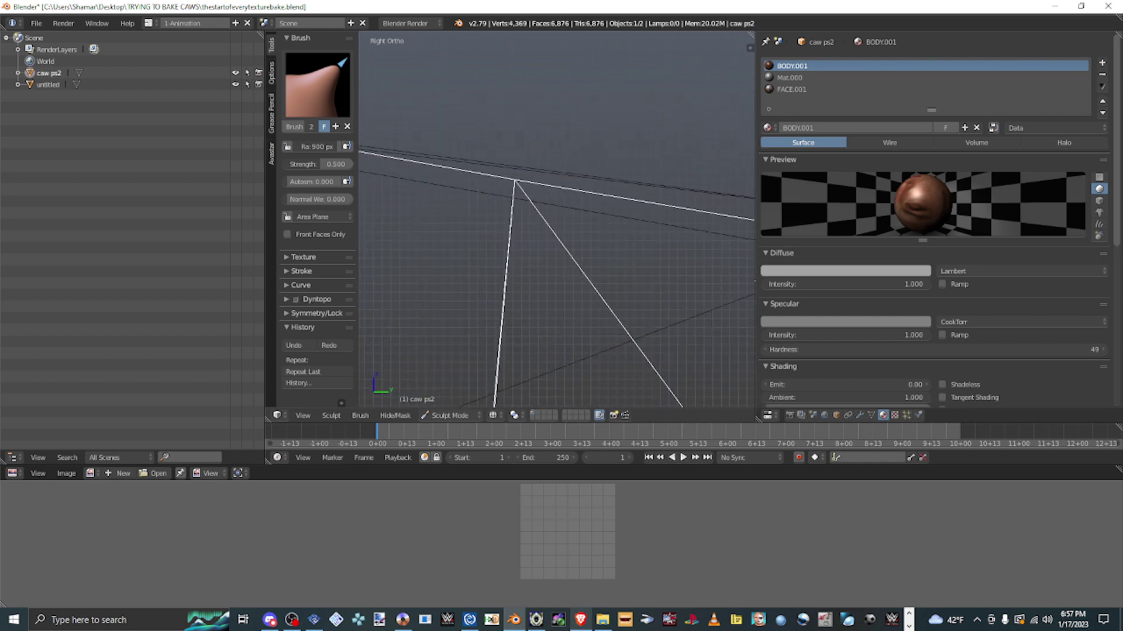
pyautogui.scroll(-2, 556, 223)
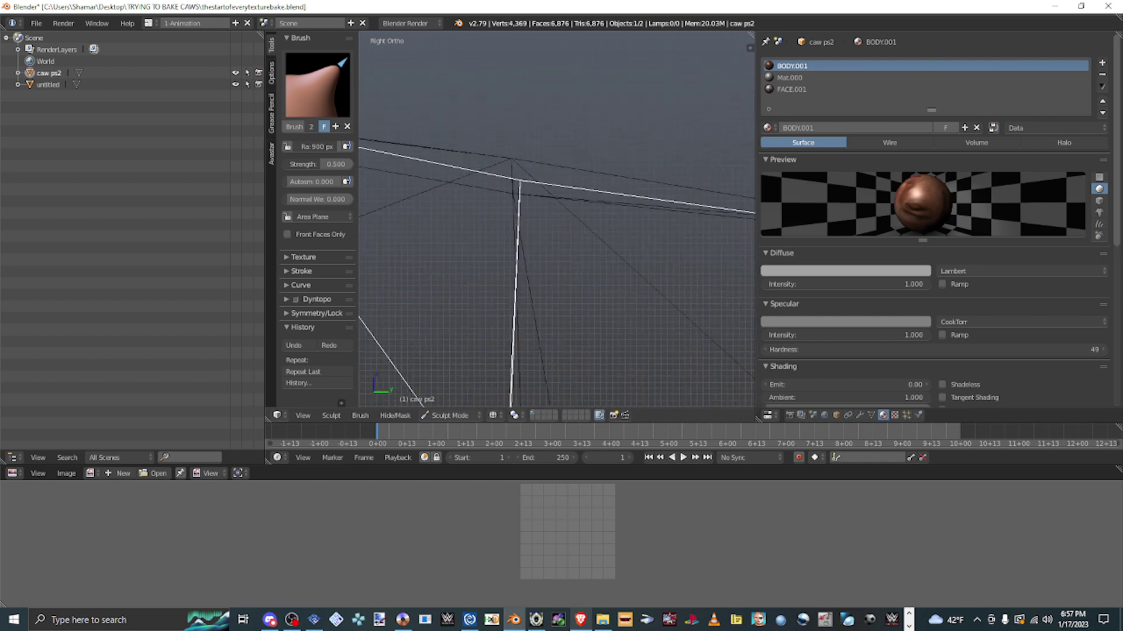
pyautogui.scroll(-2, 555, 222)
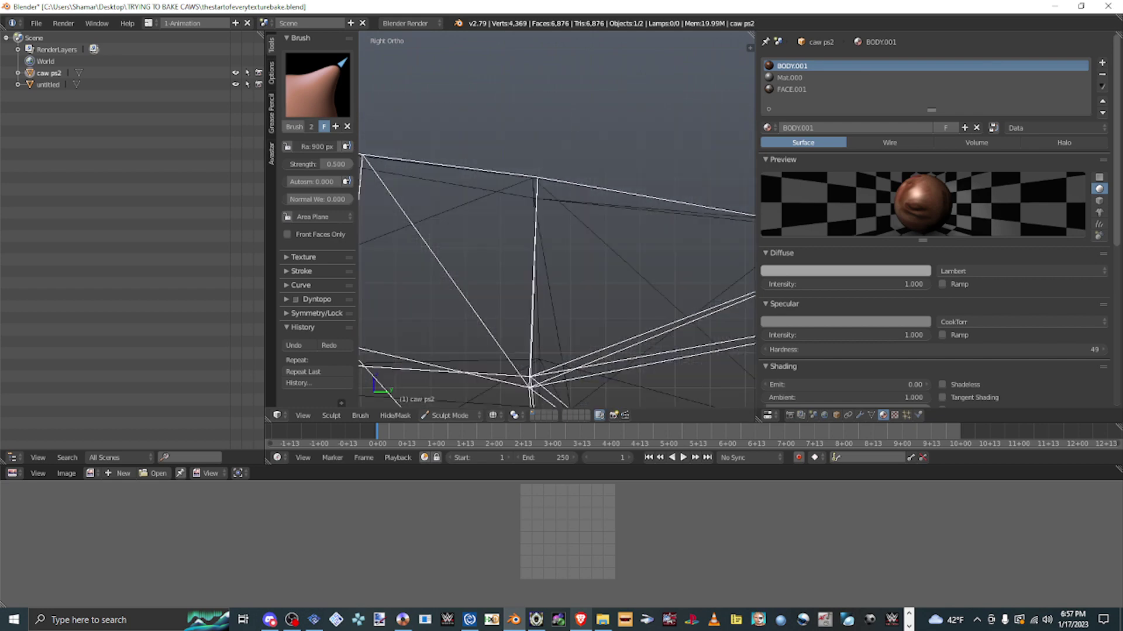
# - Sculpt the upper calf of caw ps2 to follow the untitled mesh's curve below the knee
pyautogui.scroll(2, 555, 222)
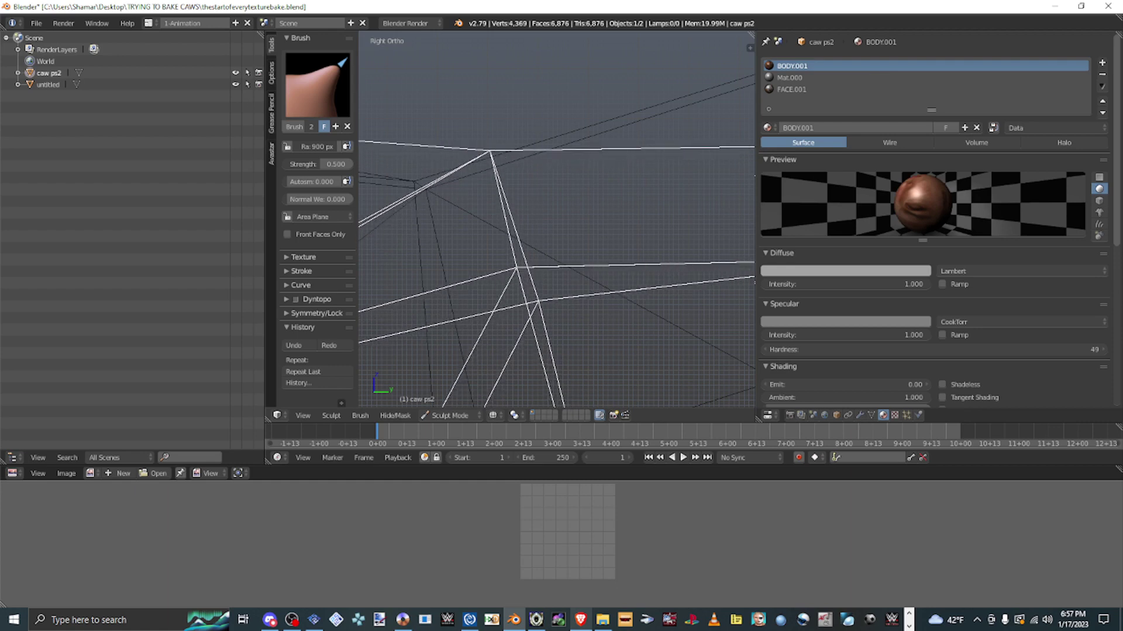
pyautogui.scroll(-2, 555, 222)
pyautogui.scroll(3, 555, 222)
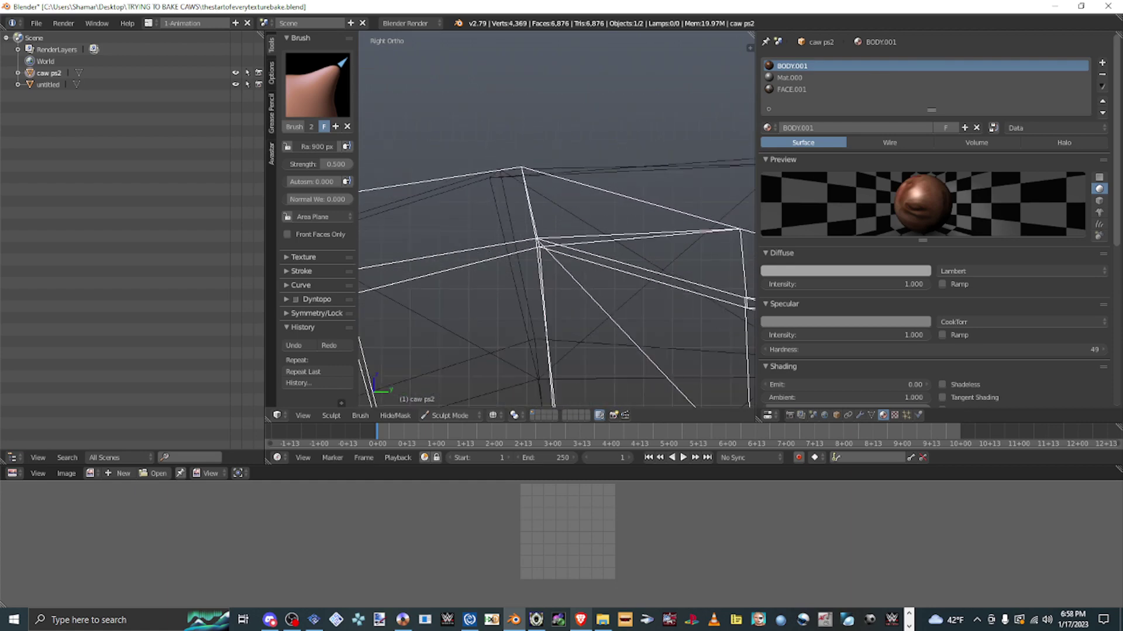
pyautogui.scroll(-2, 556, 222)
pyautogui.scroll(3, 556, 222)
pyautogui.moveTo(503, 173)
pyautogui.mouseDown()
pyautogui.moveTo(531, 113)
pyautogui.moveTo(561, 111)
pyautogui.mouseUp()
pyautogui.scroll(-3, 555, 223)
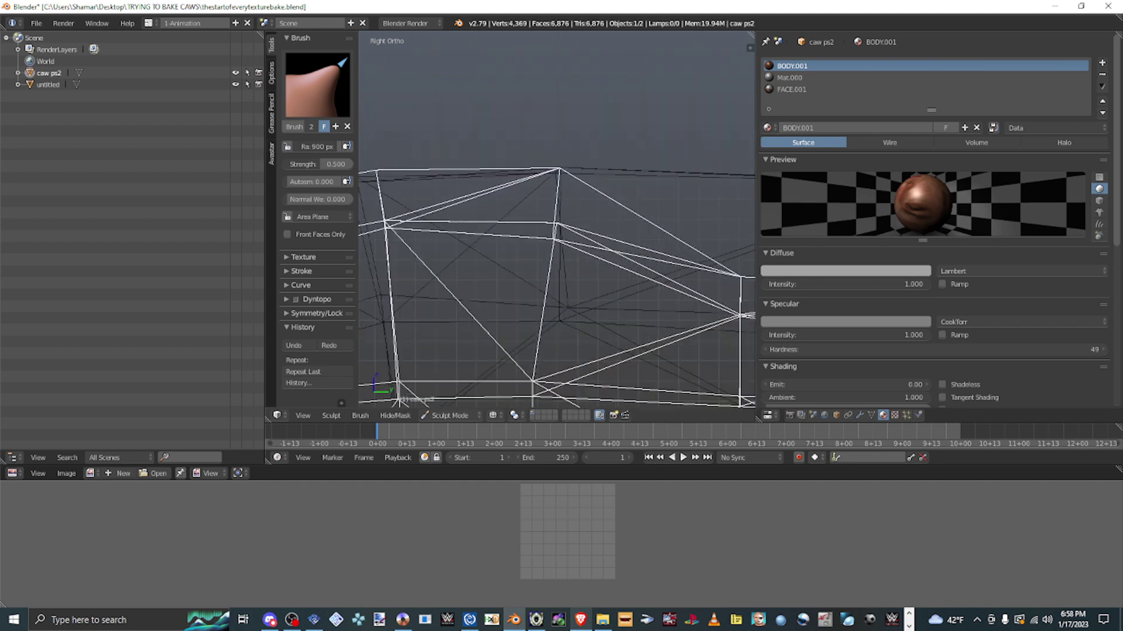
# - Pull the lower calf vertices of caw ps2 outward onto the untitled mesh's back outline
pyautogui.scroll(4, 556, 222)
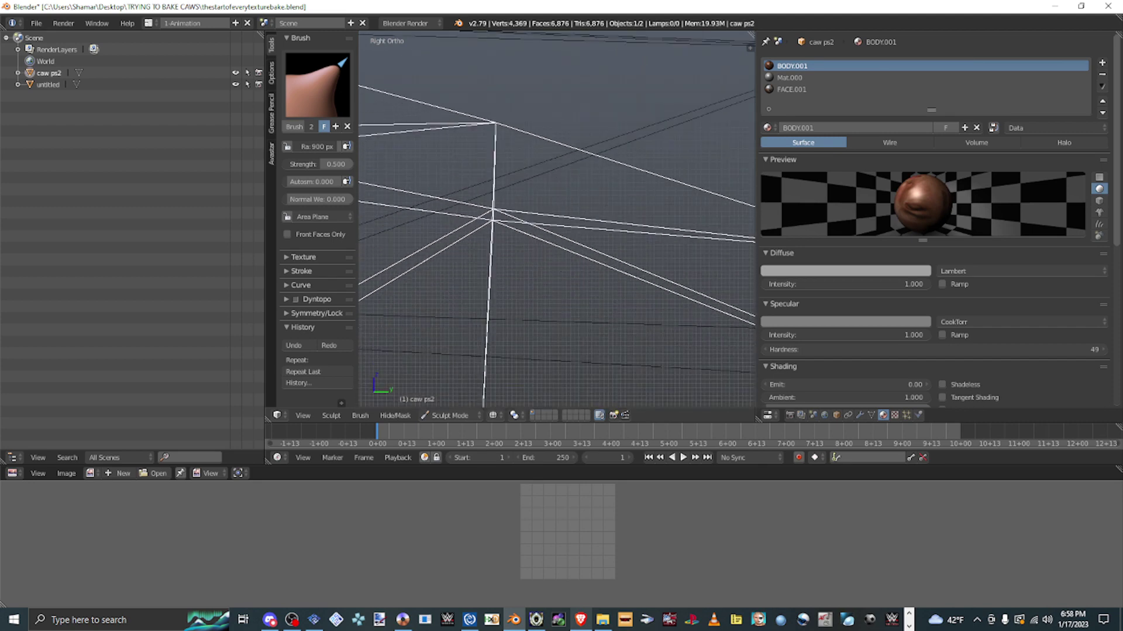
pyautogui.press('KP_4')
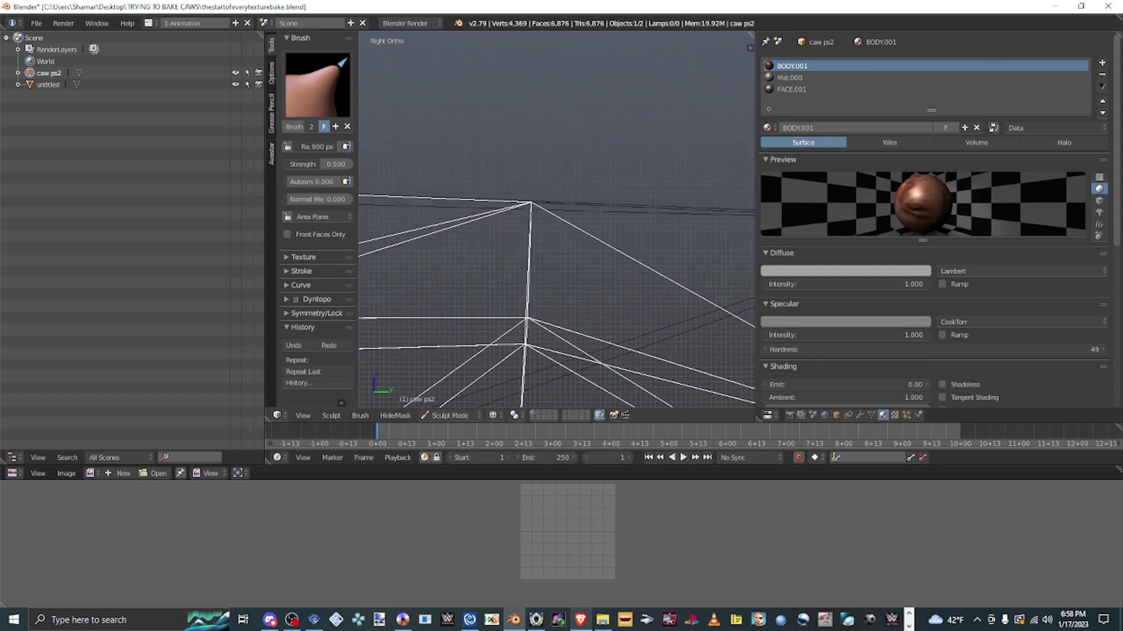
pyautogui.press('KP_4')
pyautogui.press('KP_4')
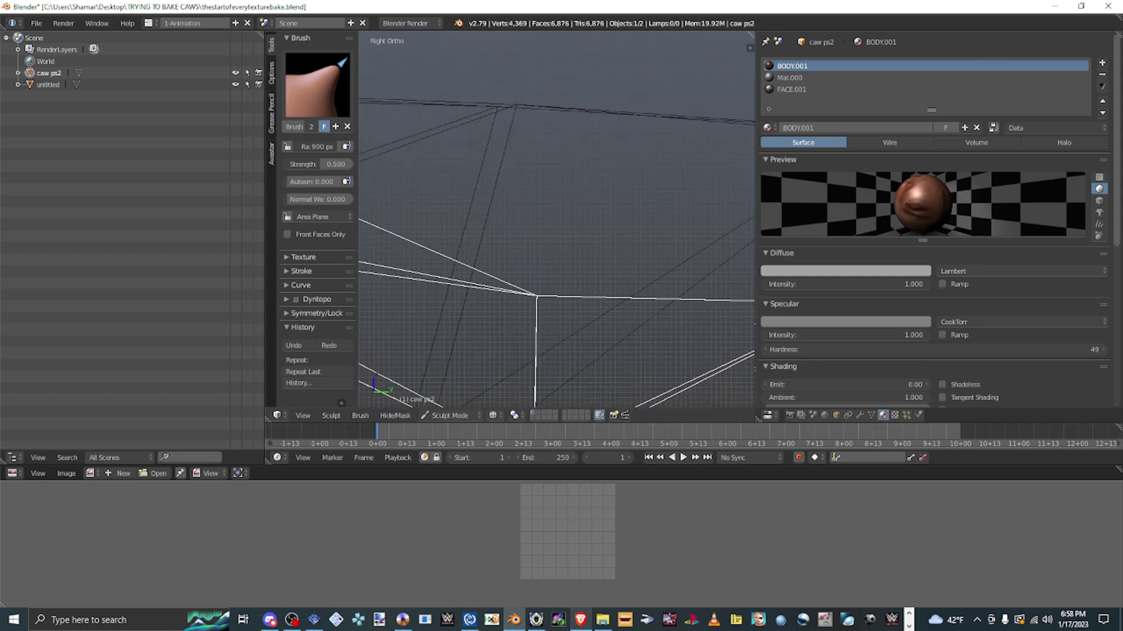
pyautogui.press('KP_4')
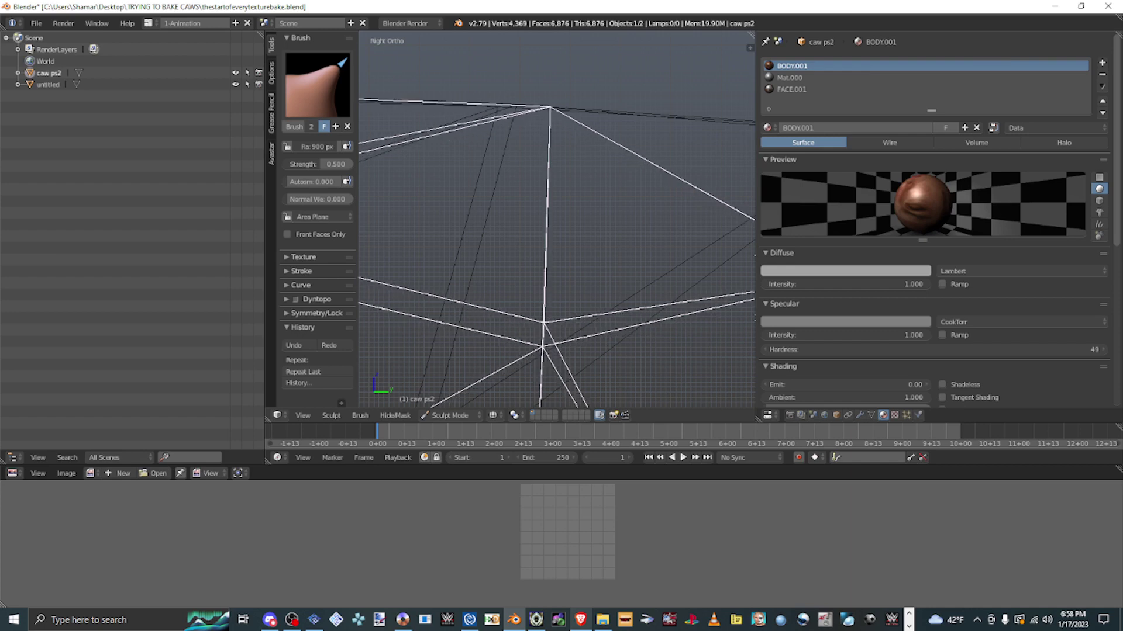
pyautogui.press('KP_4')
pyautogui.press('KP_4')
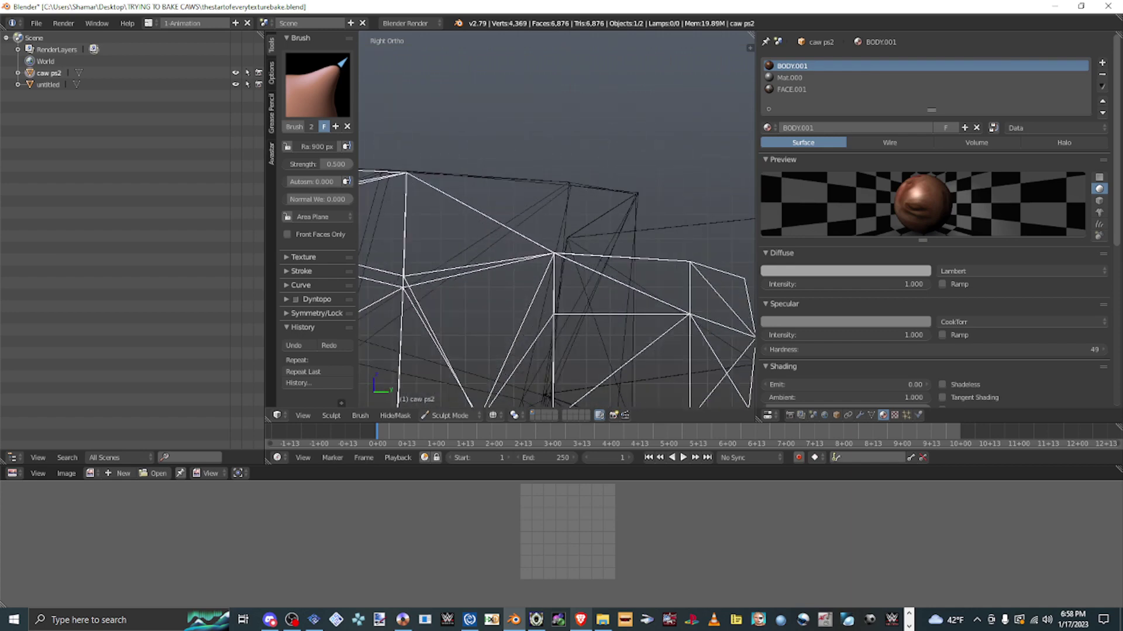
# - Adjust the back of the ankle and the heel on caw ps2 to fit the untitled mesh's foot outline
pyautogui.press('KP_4')
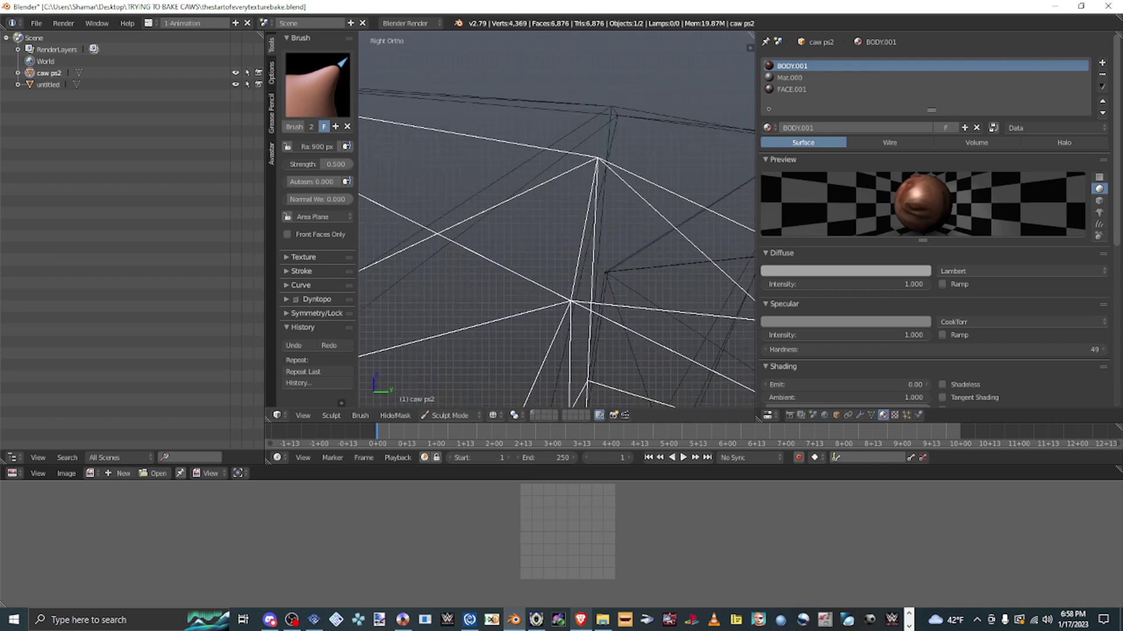
pyautogui.press('KP_4')
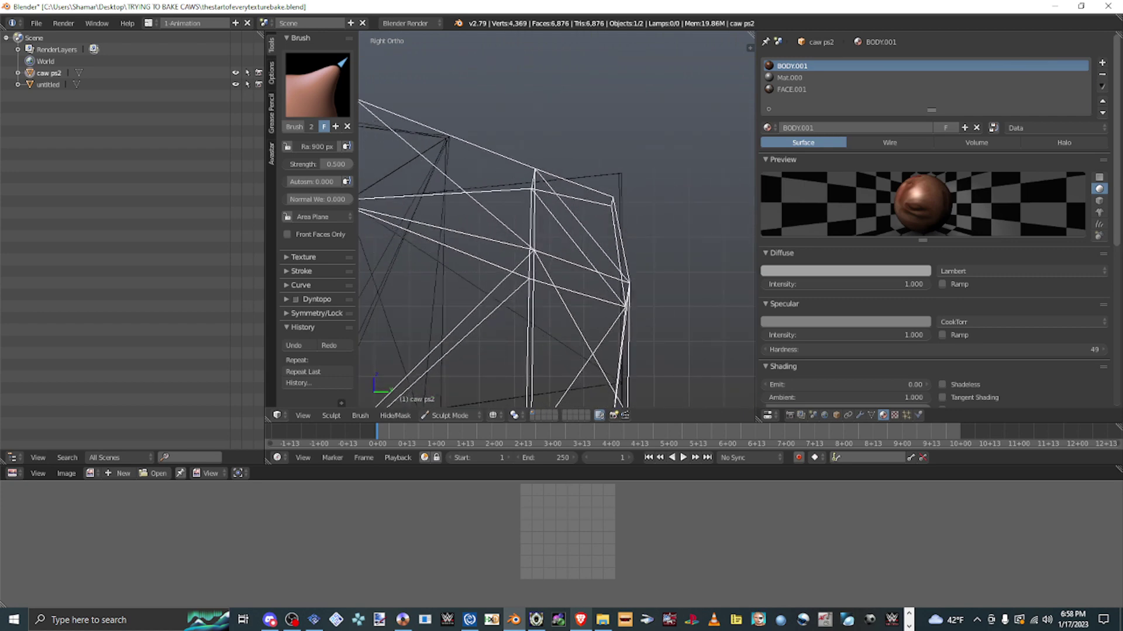
pyautogui.press('KP_4')
pyautogui.scroll(3, 556, 219)
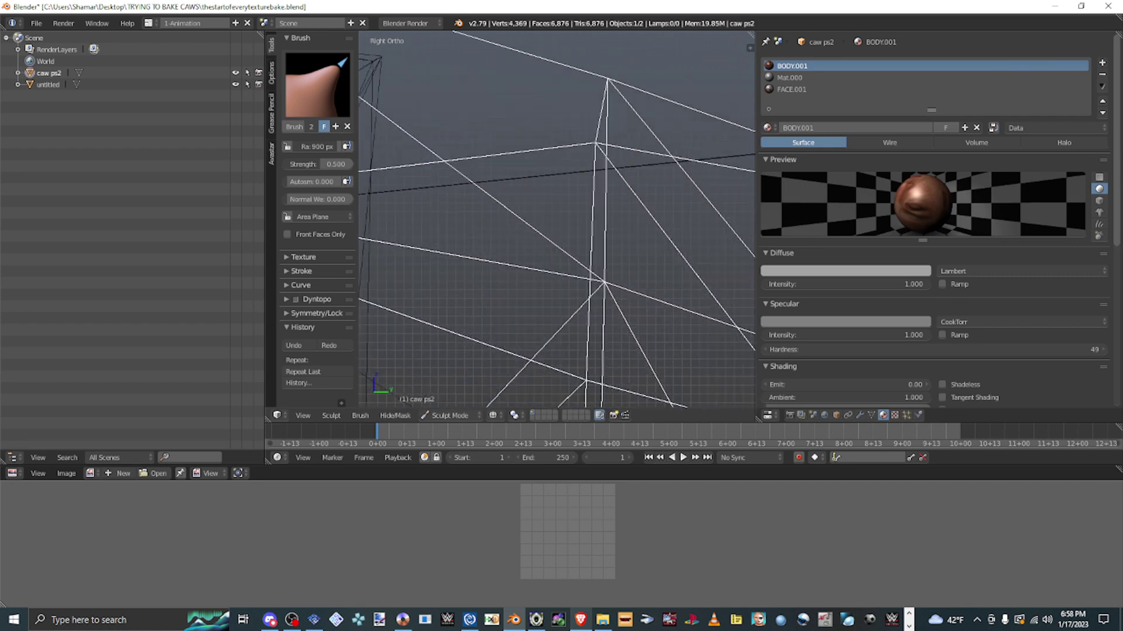
pyautogui.press('KP_4')
pyautogui.press('KP_4')
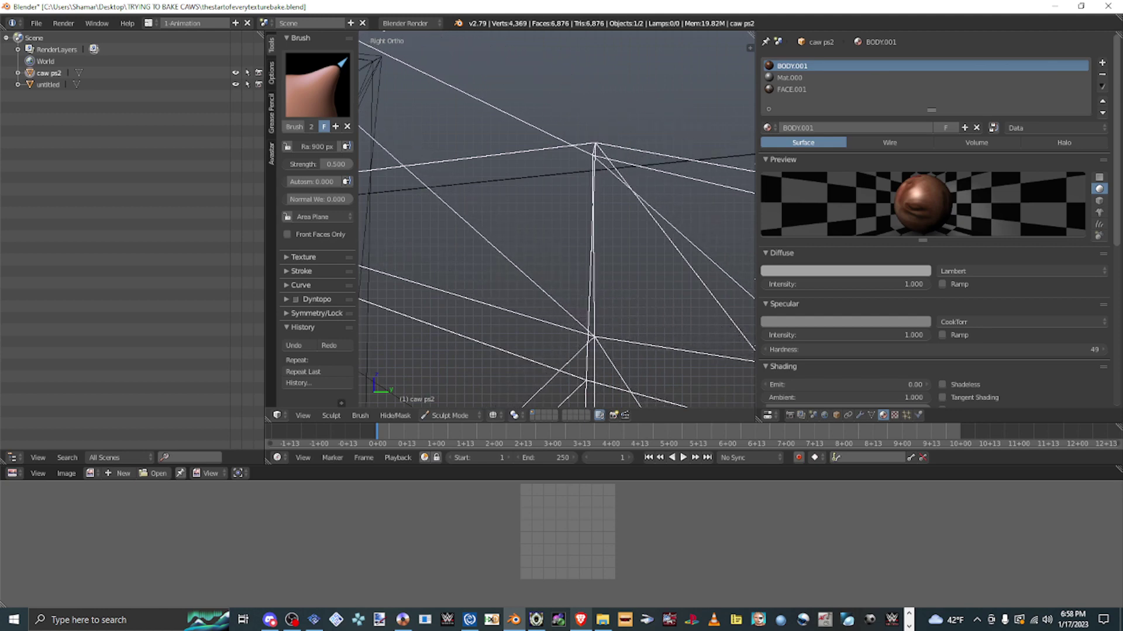
pyautogui.press('KP_4')
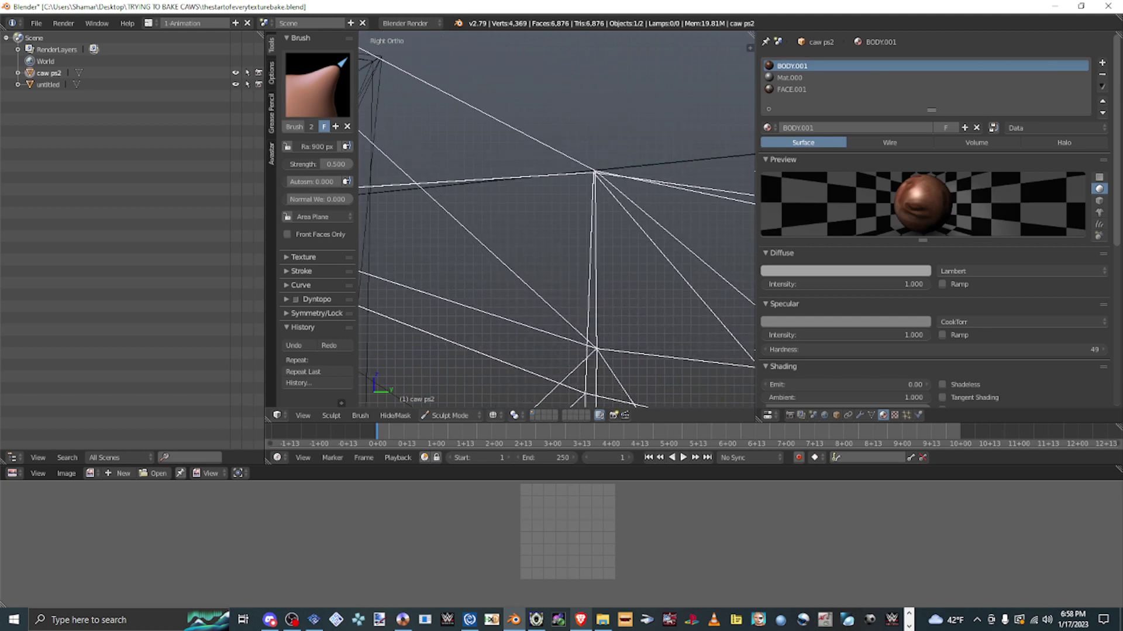
pyautogui.scroll(-5, 556, 219)
pyautogui.scroll(5, 556, 219)
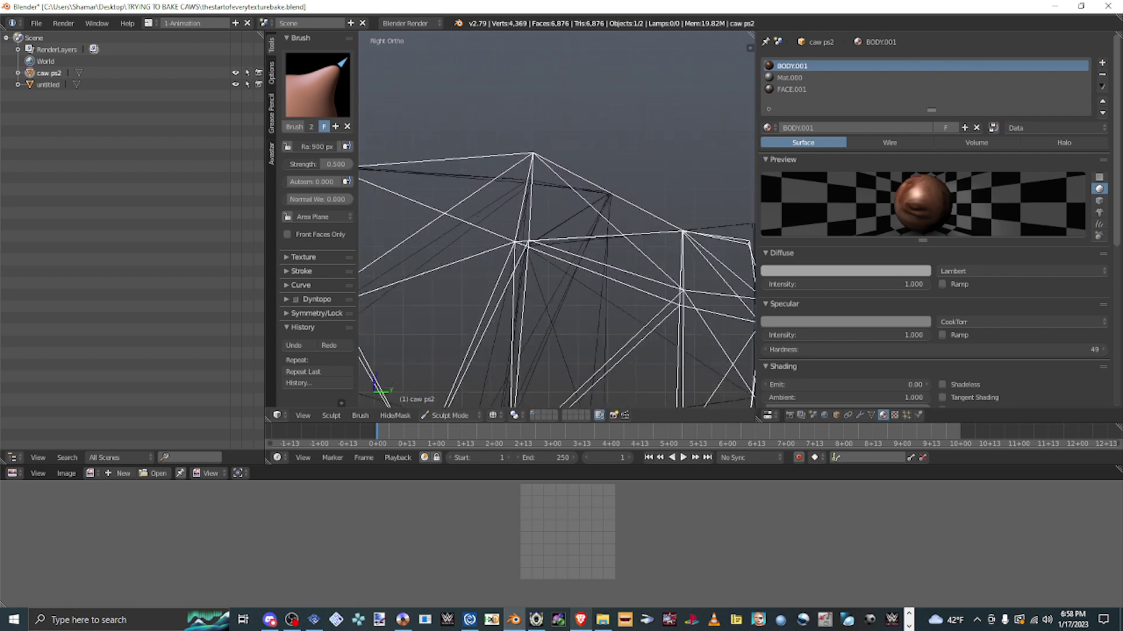
pyautogui.scroll(-5, 557, 219)
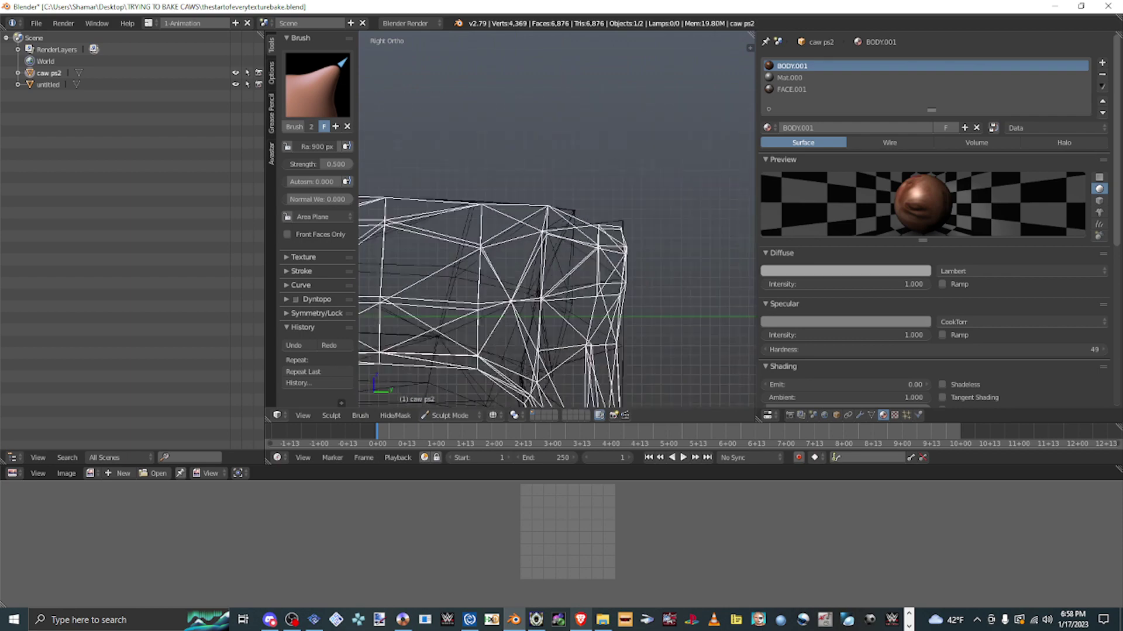
# - Pull the front of the upper thigh on caw ps2 outward onto the untitled mesh's front outline
pyautogui.scroll(3, 557, 219)
pyautogui.scroll(4, 557, 219)
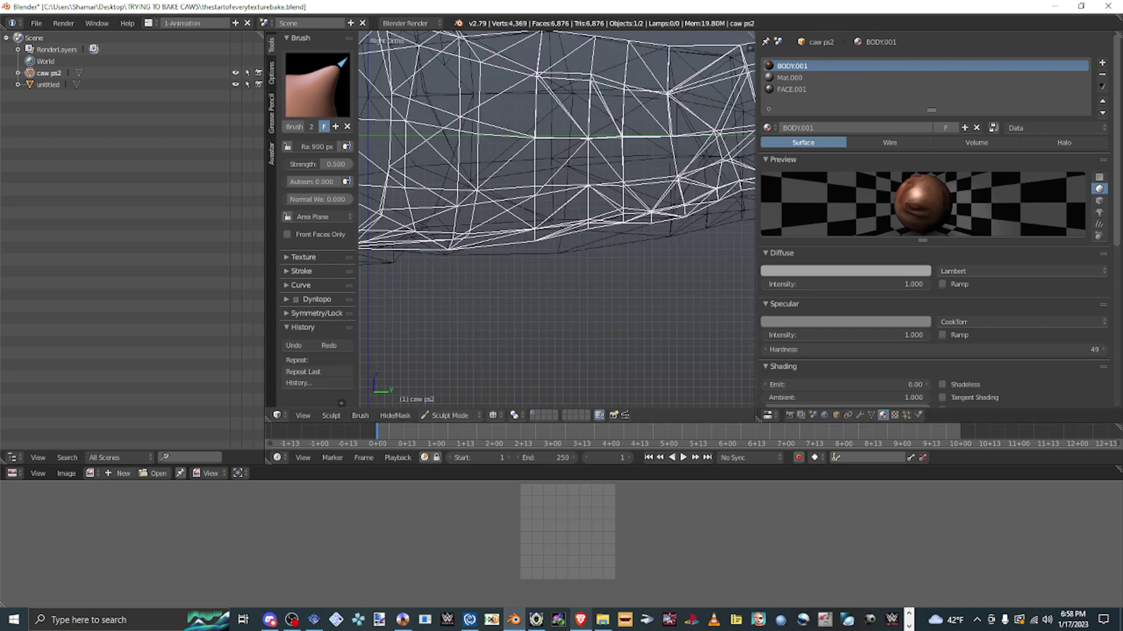
pyautogui.scroll(3, 556, 219)
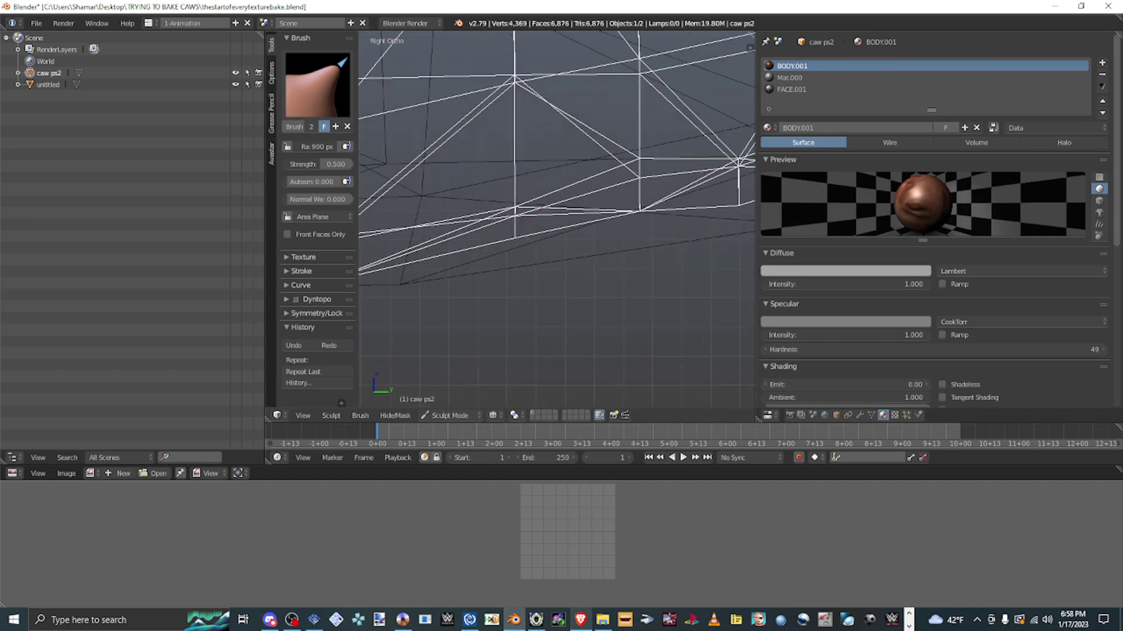
pyautogui.scroll(3, 556, 219)
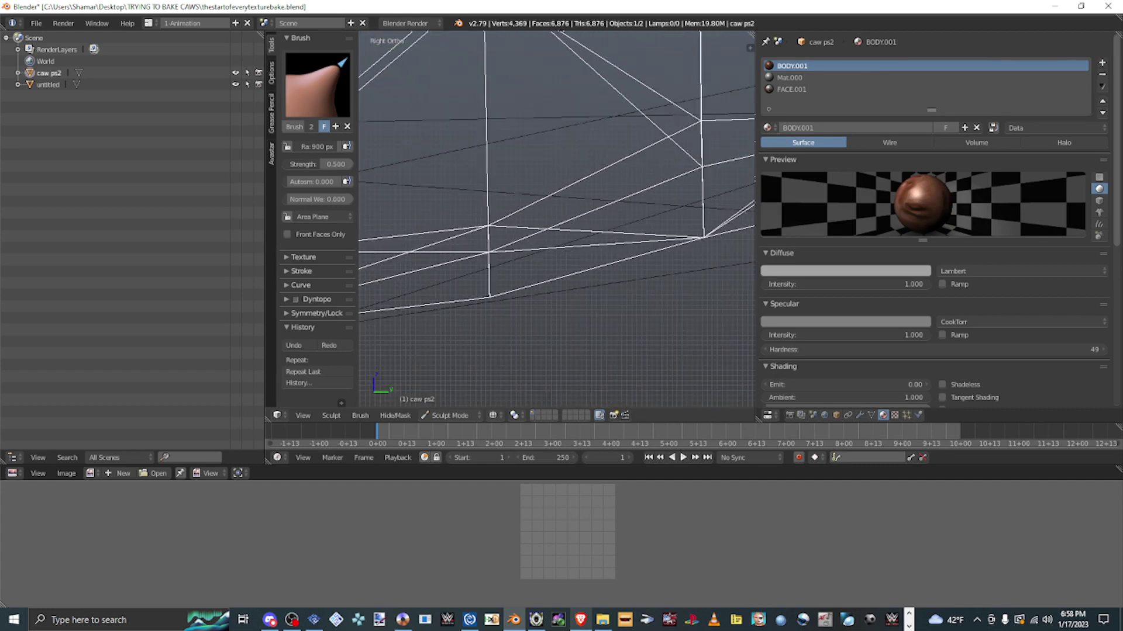
pyautogui.scroll(1, 556, 220)
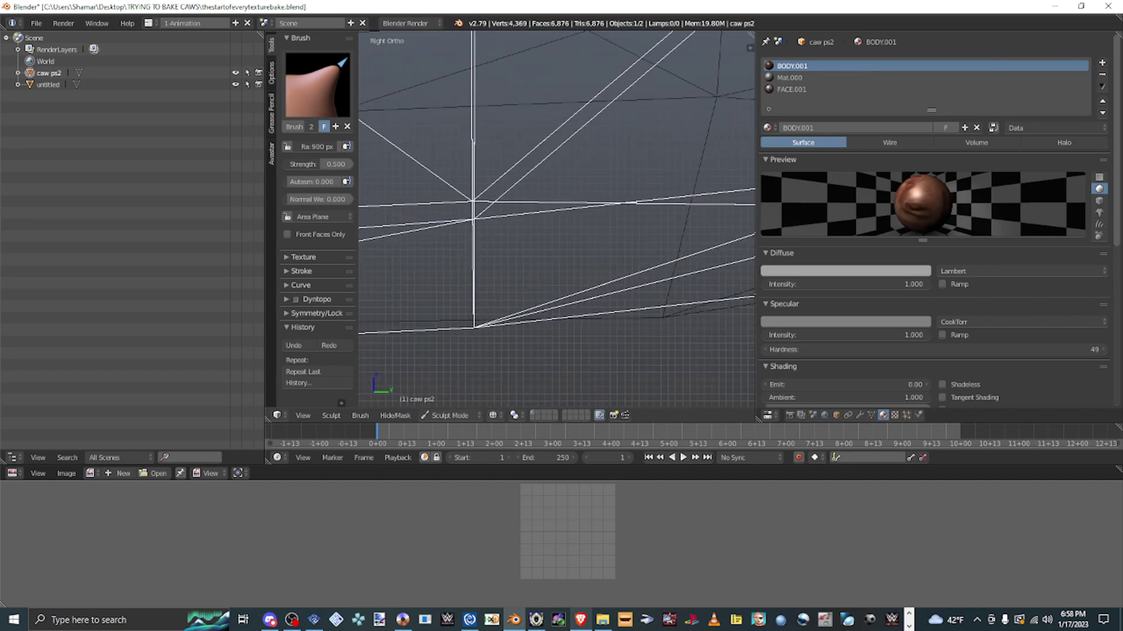
pyautogui.scroll(1, 556, 219)
pyautogui.scroll(4, 557, 219)
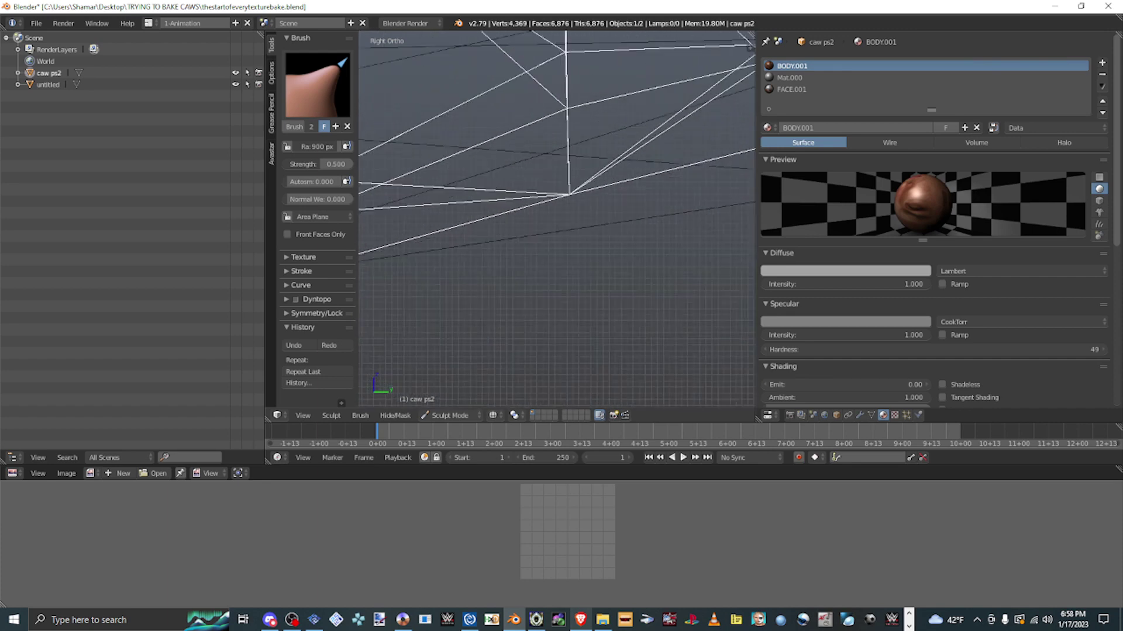
# - Move the mid-thigh front vertices of caw ps2 onto the untitled mesh's outline
pyautogui.scroll(-2, 557, 219)
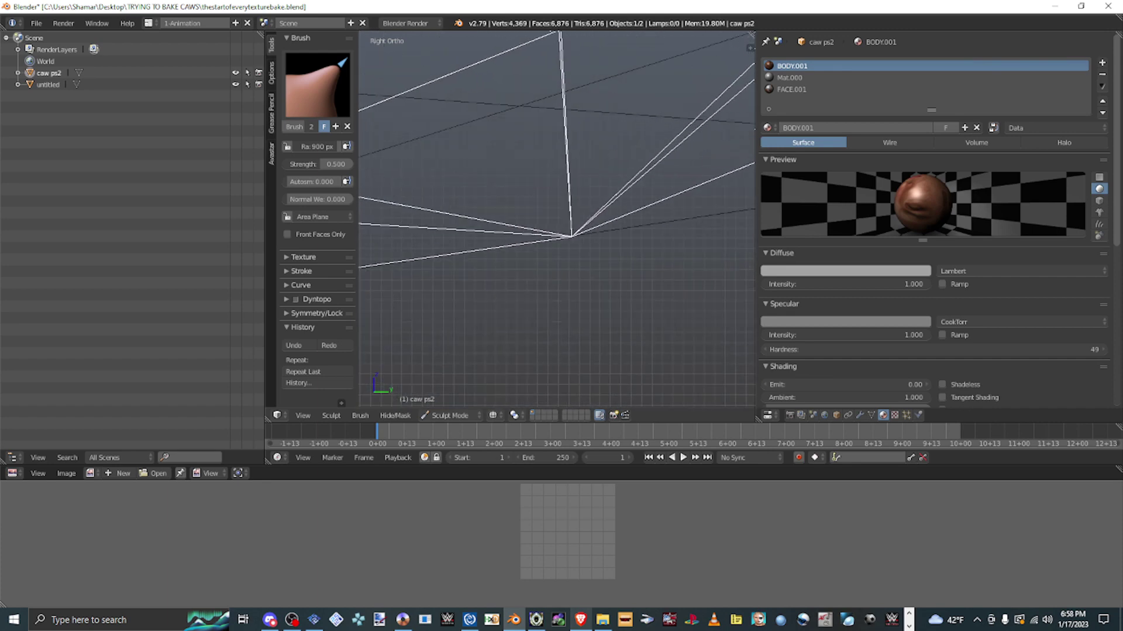
pyautogui.scroll(3, 557, 220)
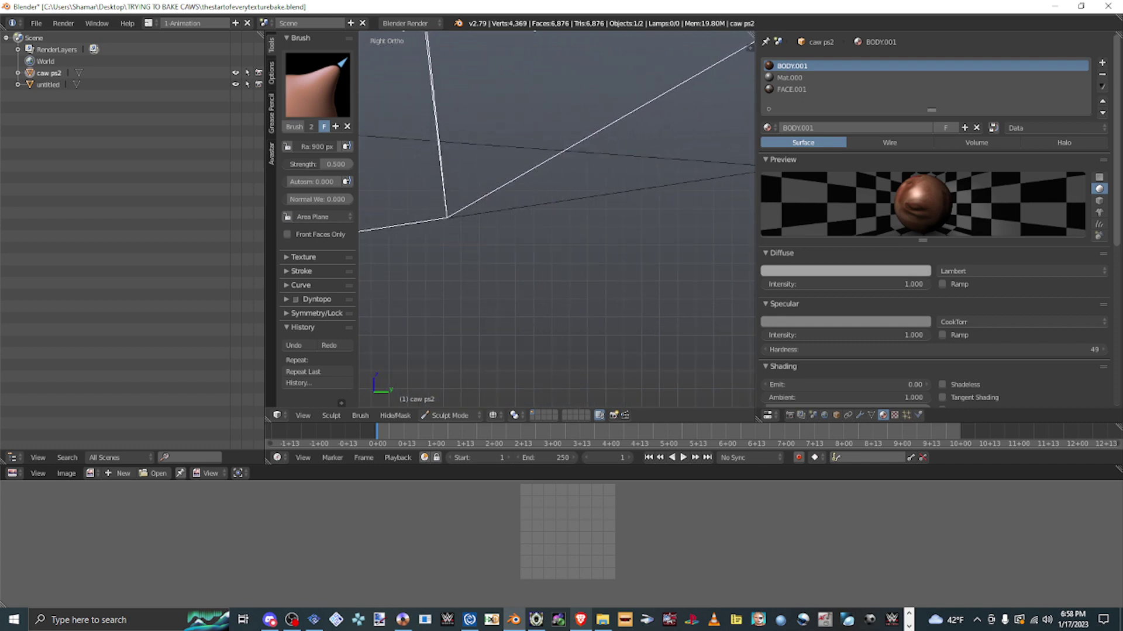
pyautogui.scroll(-3, 557, 220)
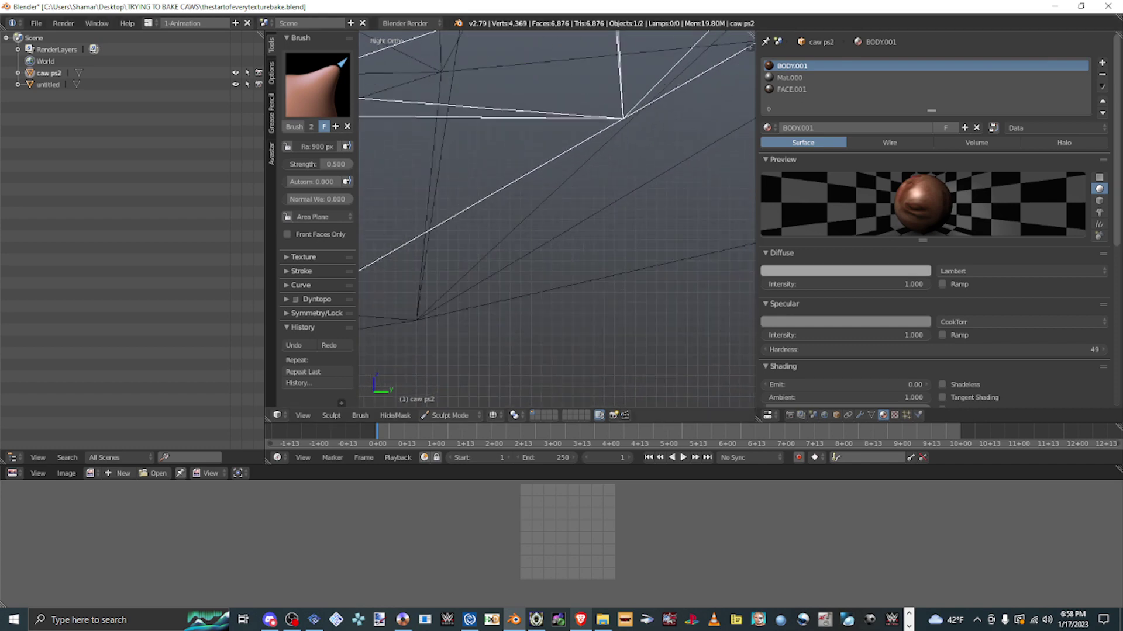
pyautogui.moveTo(623, 118); pyautogui.dragTo(642, 267)
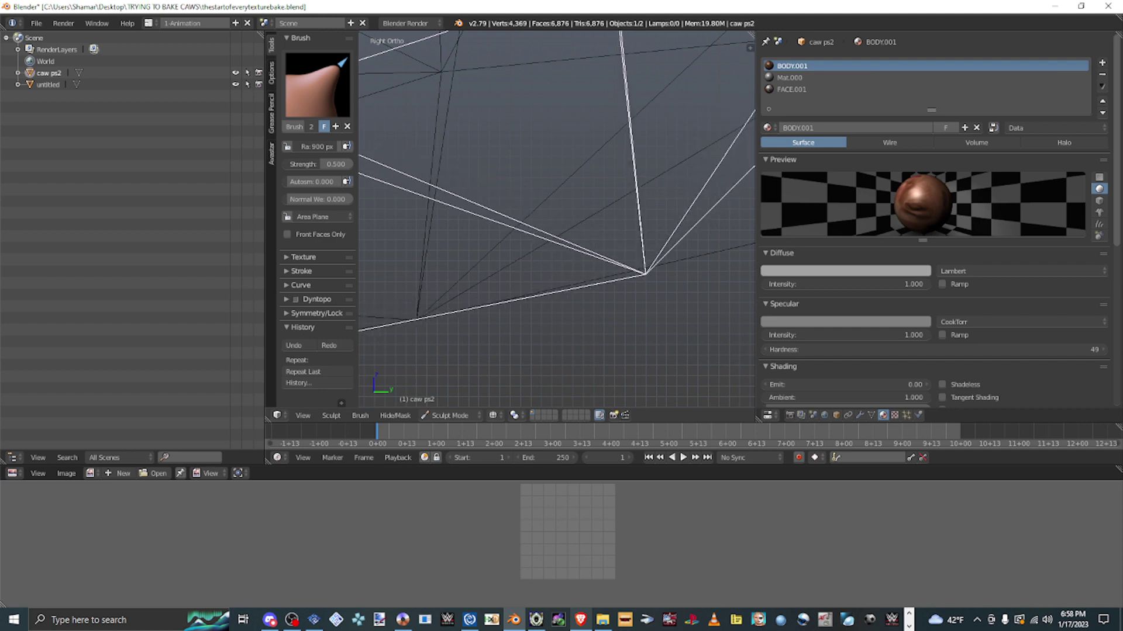
pyautogui.scroll(-2, 557, 219)
pyautogui.scroll(3, 556, 219)
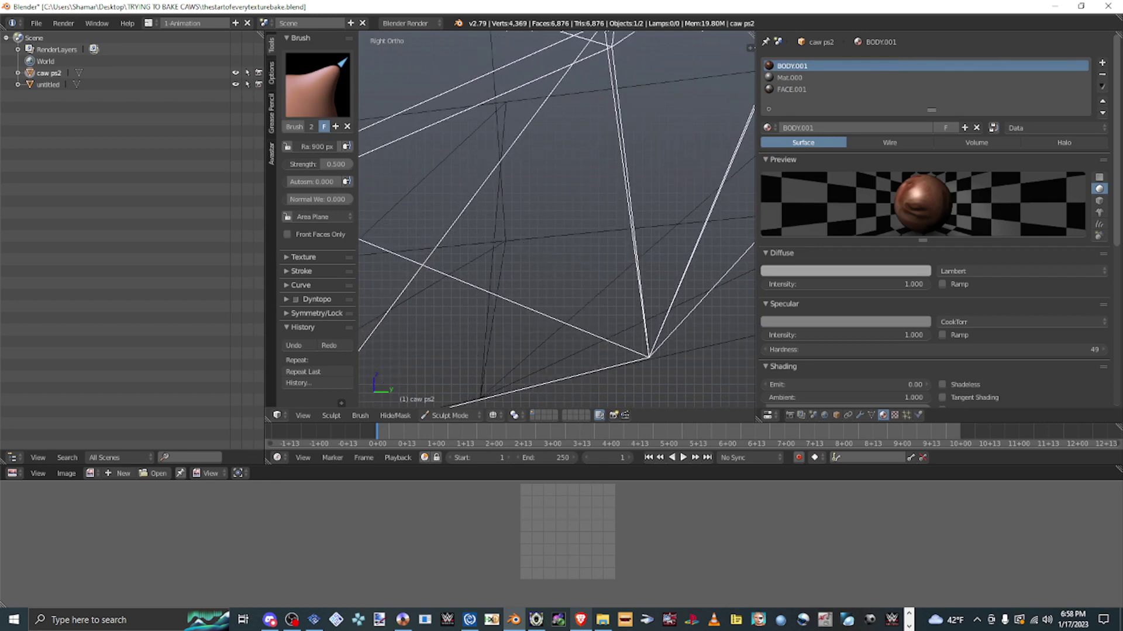
# - Sculpt the front of the lower thigh on caw ps2 outward to meet the untitled mesh's outline above the knee
pyautogui.scroll(-3, 556, 219)
pyautogui.scroll(4, 556, 220)
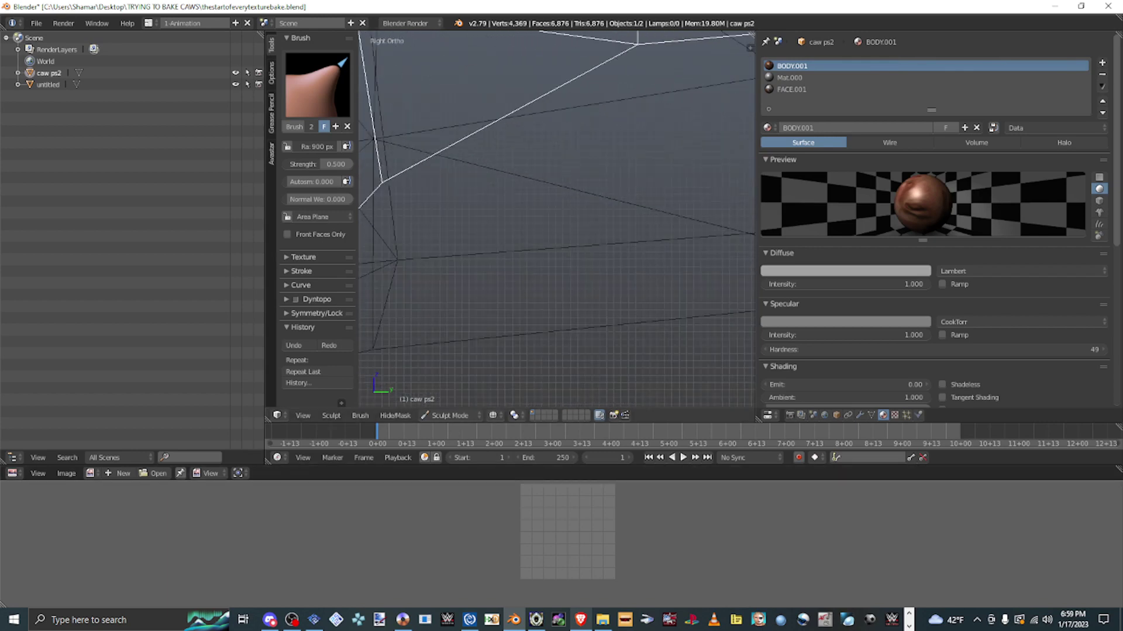
pyautogui.scroll(-3, 556, 219)
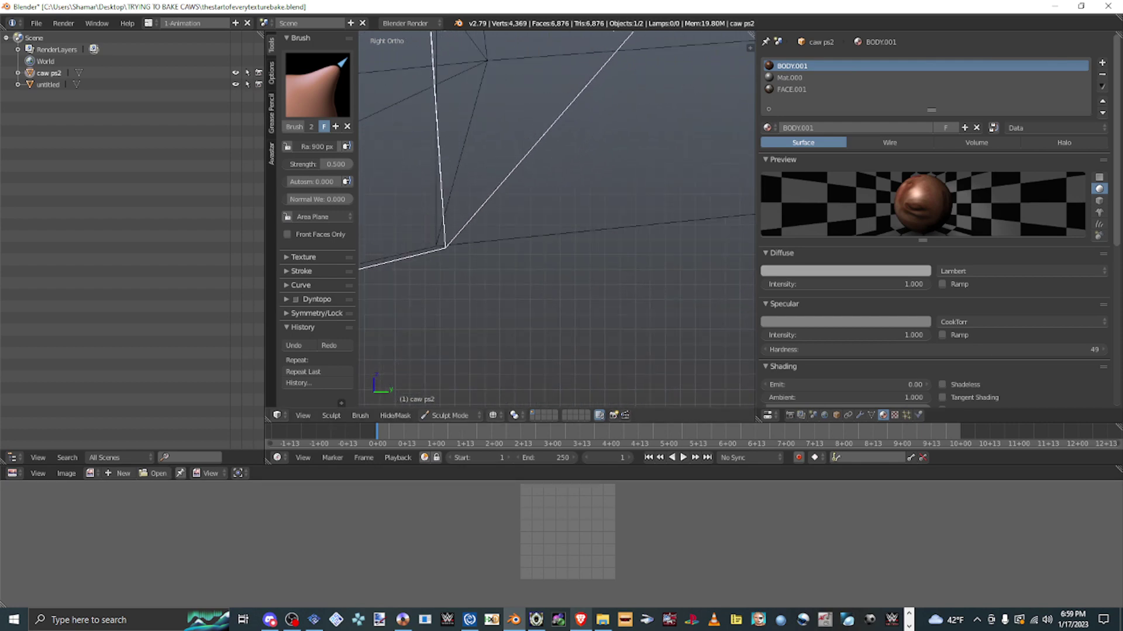
pyautogui.scroll(-3, 557, 219)
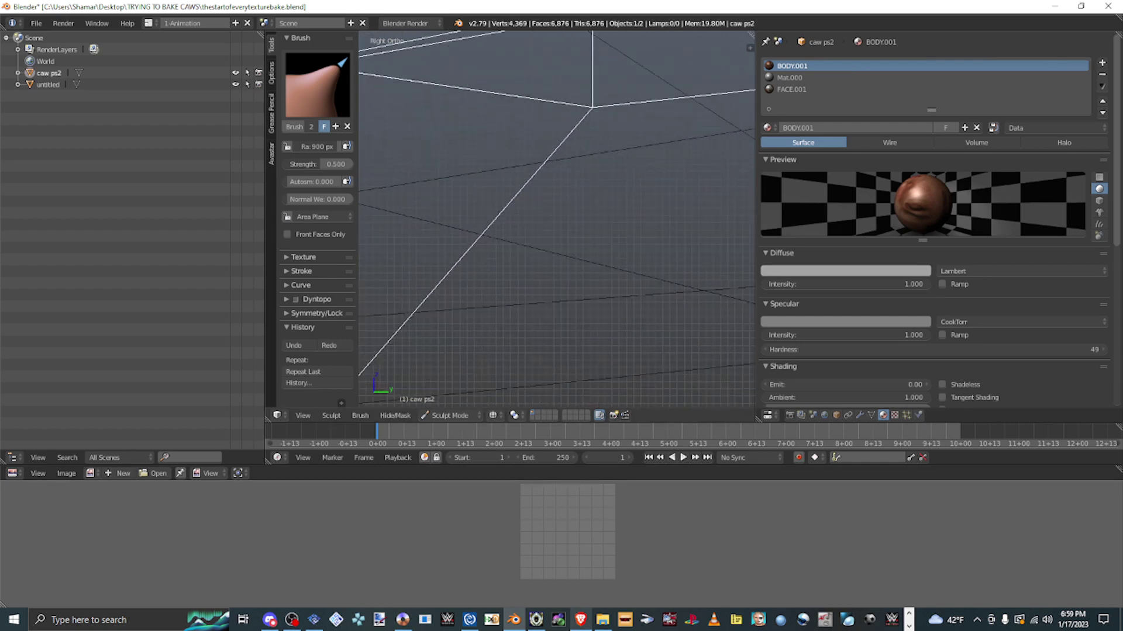
pyautogui.scroll(3, 557, 219)
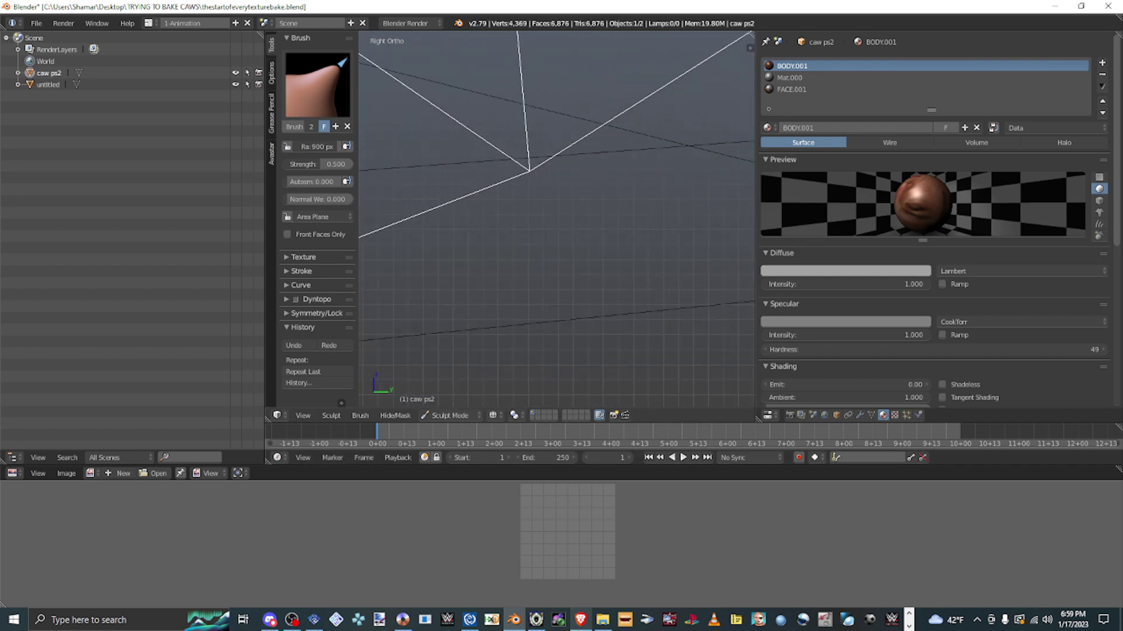
pyautogui.scroll(3, 557, 219)
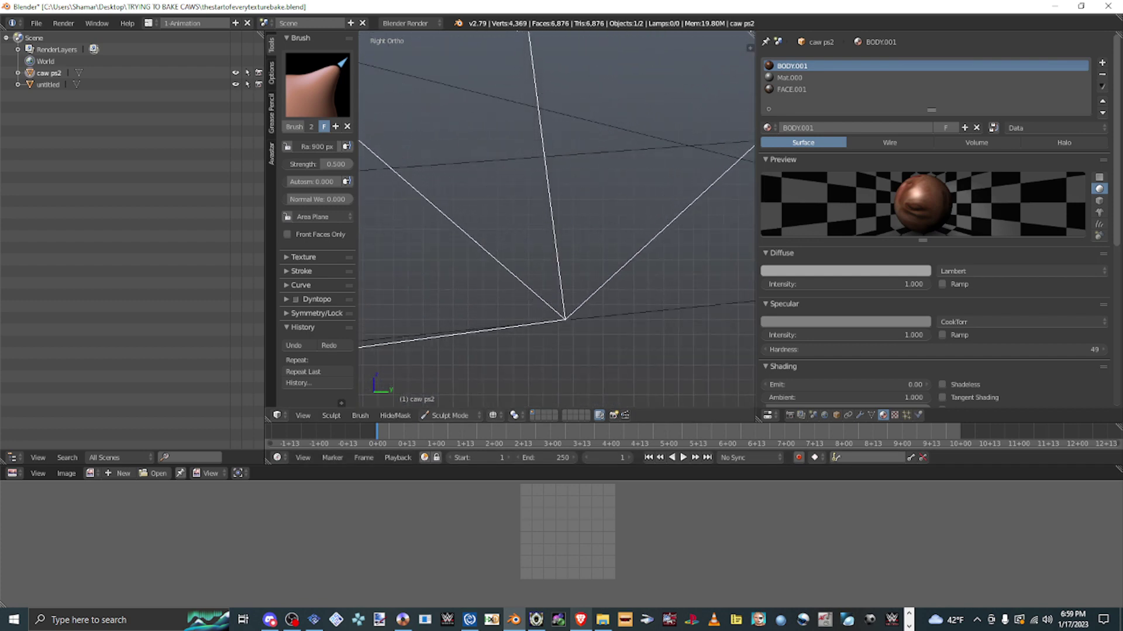
# - Fit the front of the knee on caw ps2 to the untitled mesh's outline
pyautogui.scroll(3, 556, 219)
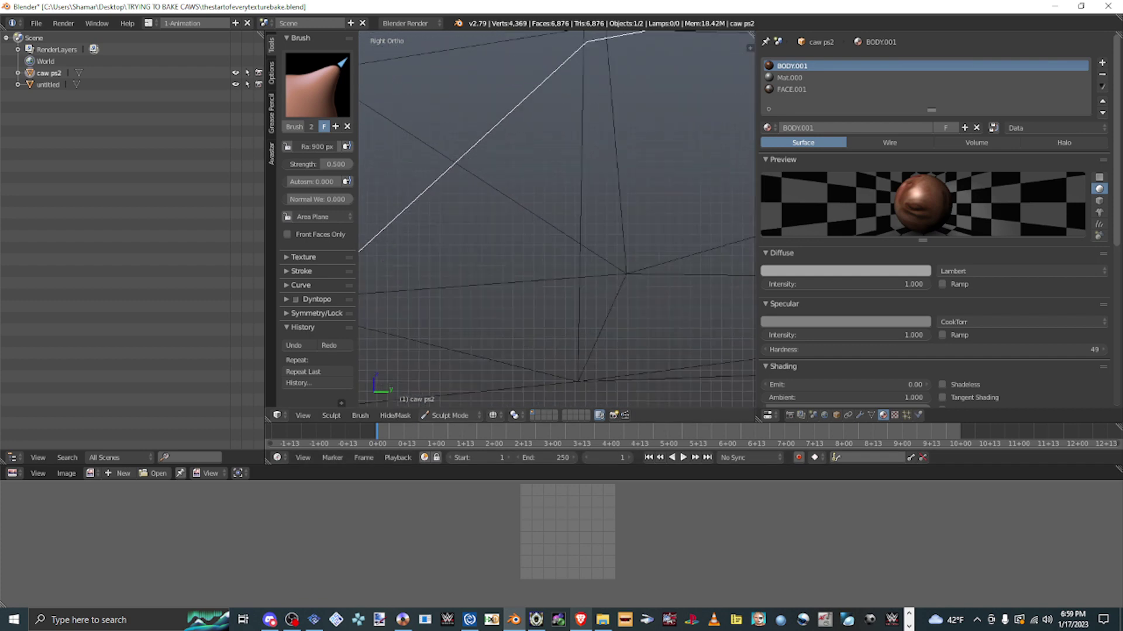
pyautogui.scroll(3, 556, 220)
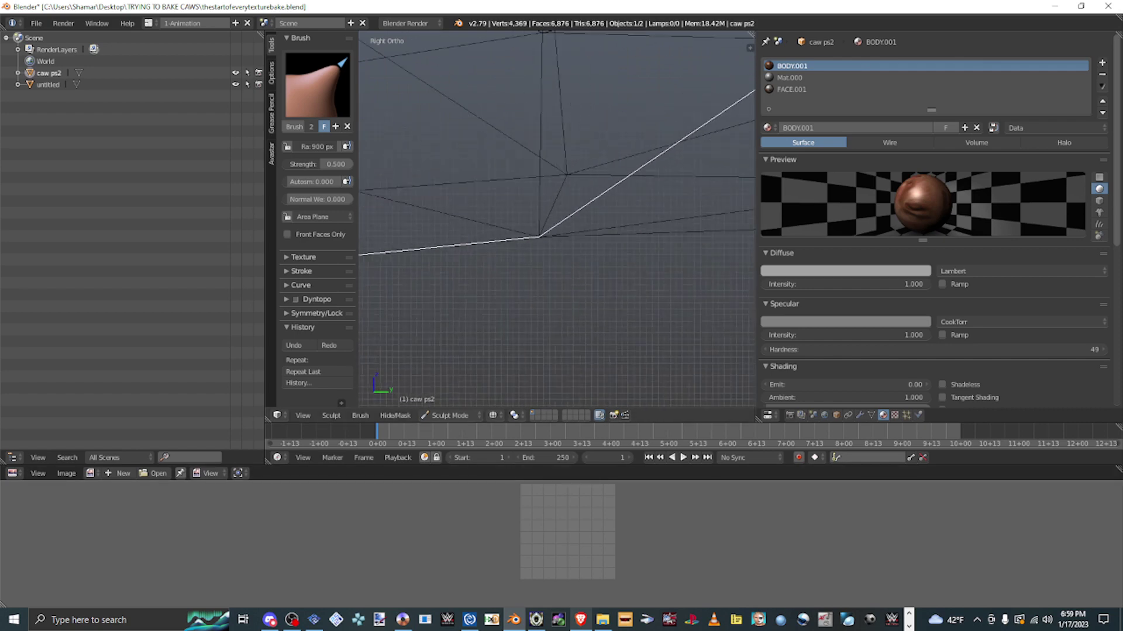
pyautogui.scroll(3, 557, 220)
pyautogui.scroll(5, 556, 220)
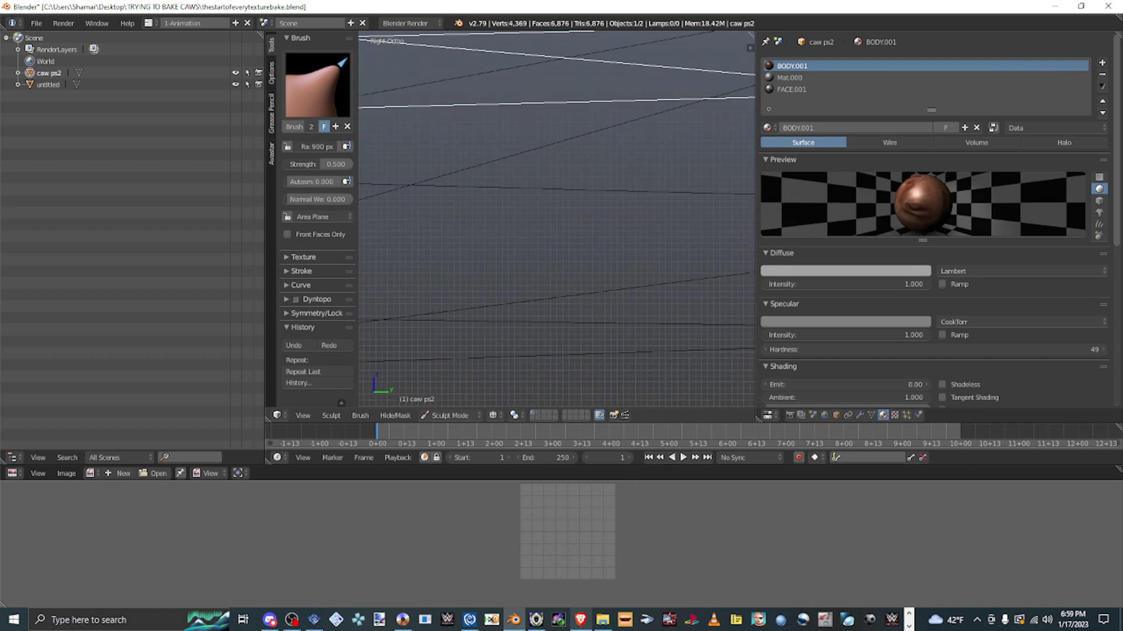
pyautogui.scroll(2, 556, 219)
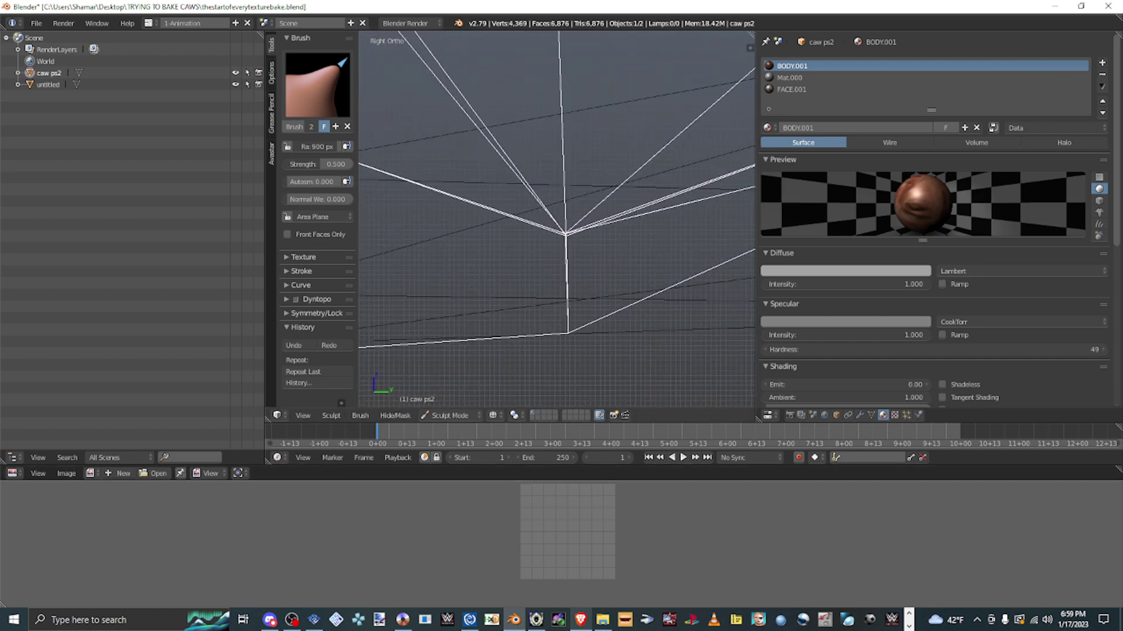
# - Pull the shin vertices of caw ps2 outward to follow the untitled mesh's front outline down to the ankle
pyautogui.scroll(4, 556, 220)
pyautogui.scroll(2, 557, 219)
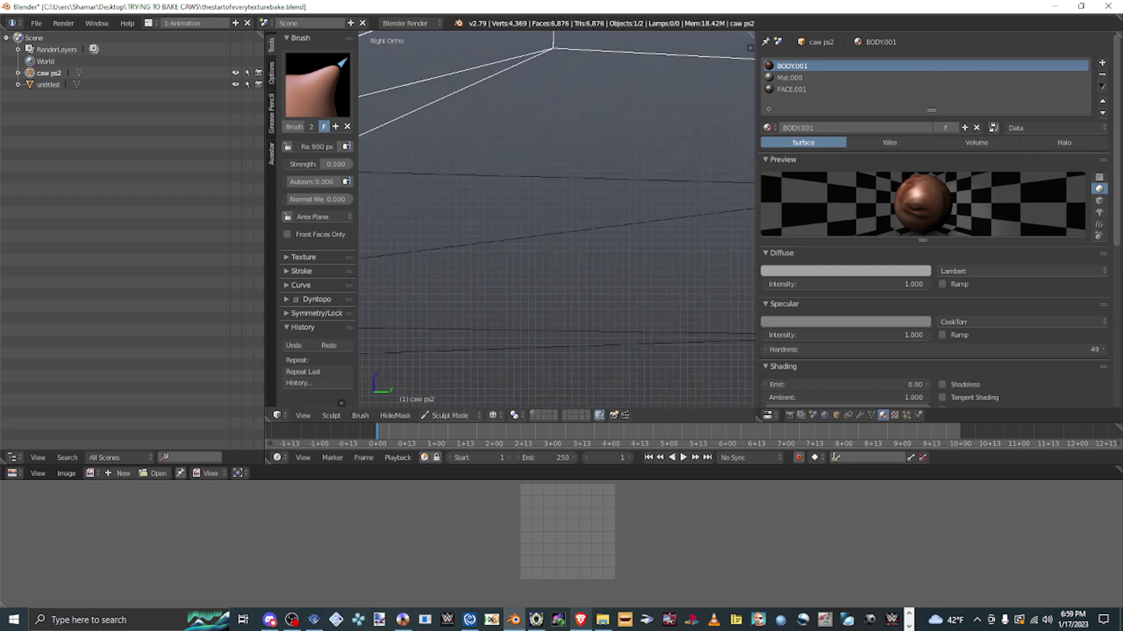
pyautogui.keyDown('shift'); pyautogui.moveTo(557, 219); pyautogui.dragTo(571, 333, button='middle'); pyautogui.keyUp('shift')
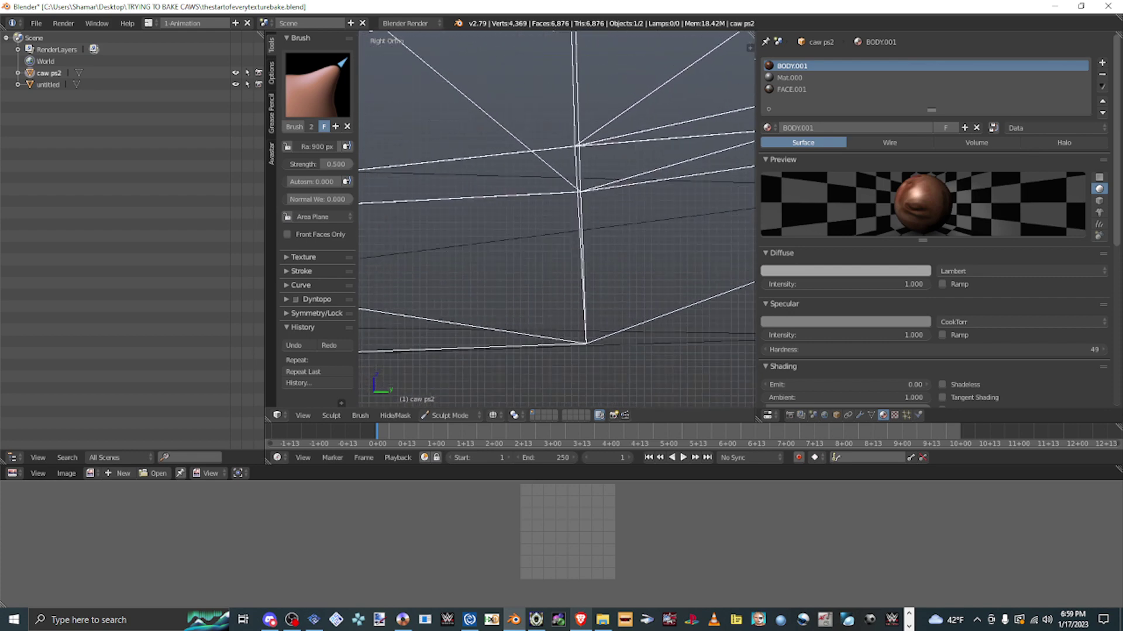
pyautogui.scroll(-5, 557, 219)
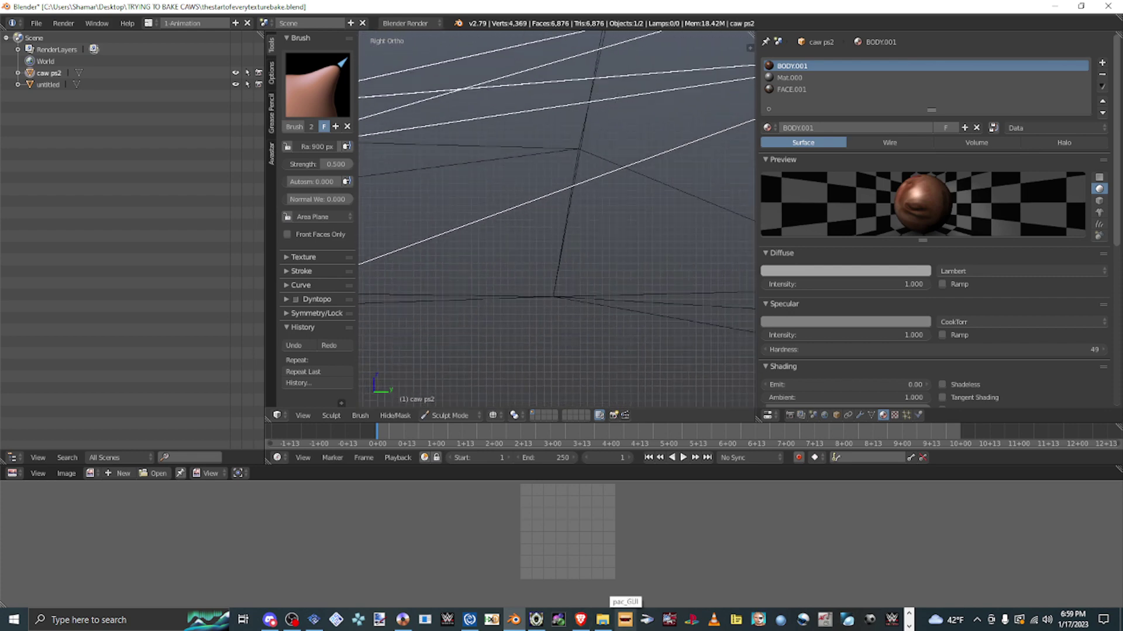
pyautogui.keyDown('shift'); pyautogui.moveTo(557, 219); pyautogui.dragTo(538, 147, button='middle'); pyautogui.keyUp('shift')
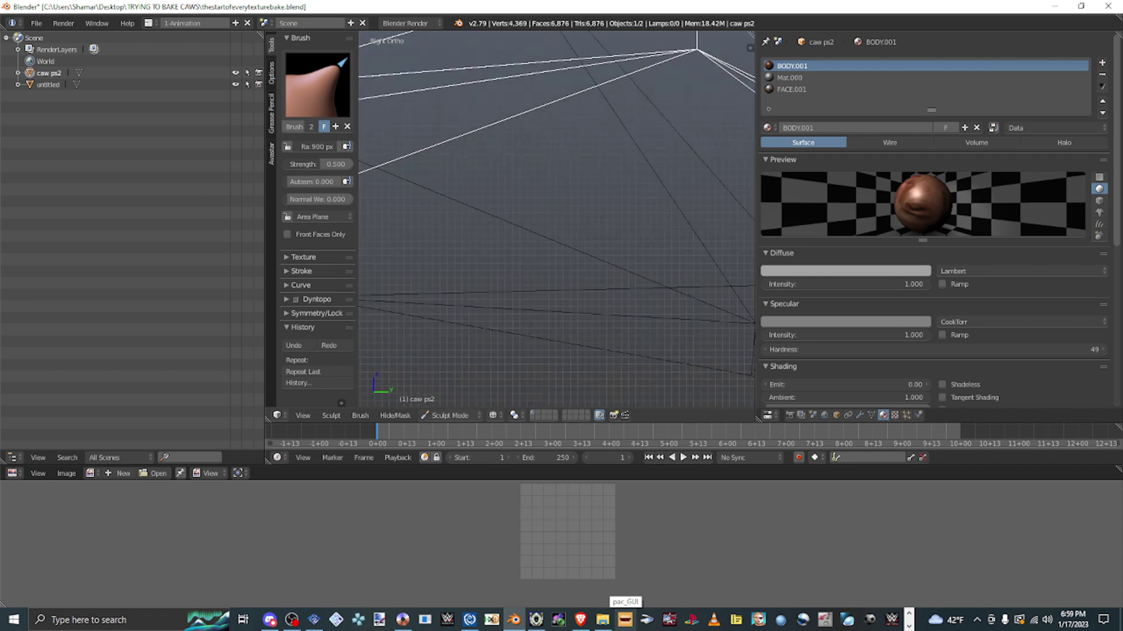
pyautogui.keyDown('shift'); pyautogui.moveTo(556, 220); pyautogui.dragTo(521, 316, button='middle'); pyautogui.keyUp('shift')
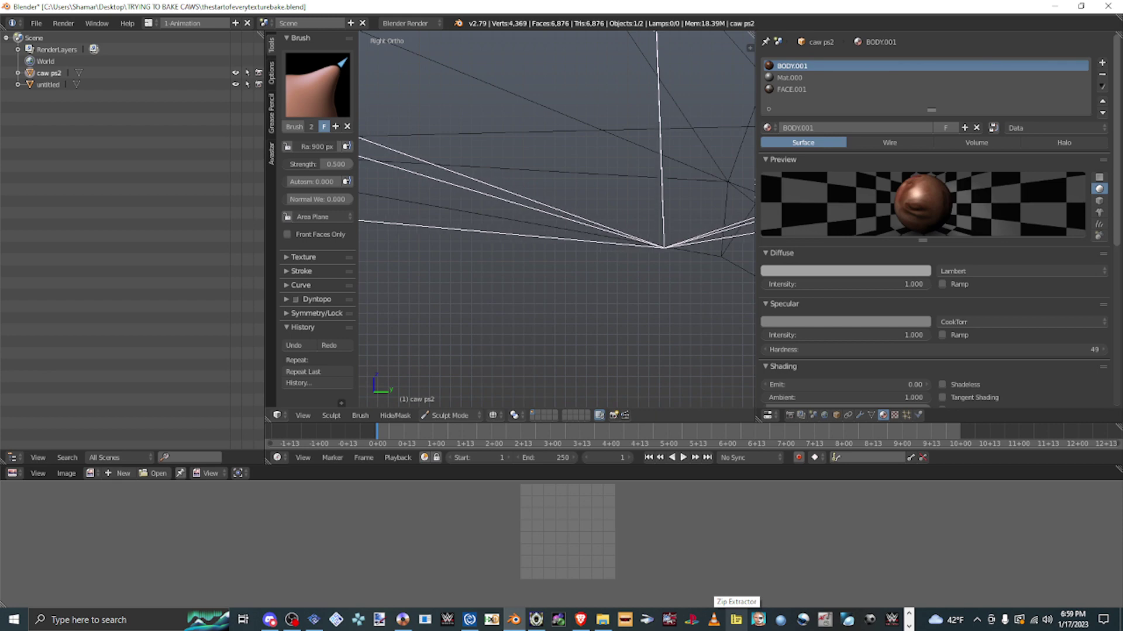
# - Move the front of the ankle and the toes of caw ps2 outward to match the untitled mesh's foot outline
pyautogui.scroll(-5, 556, 219)
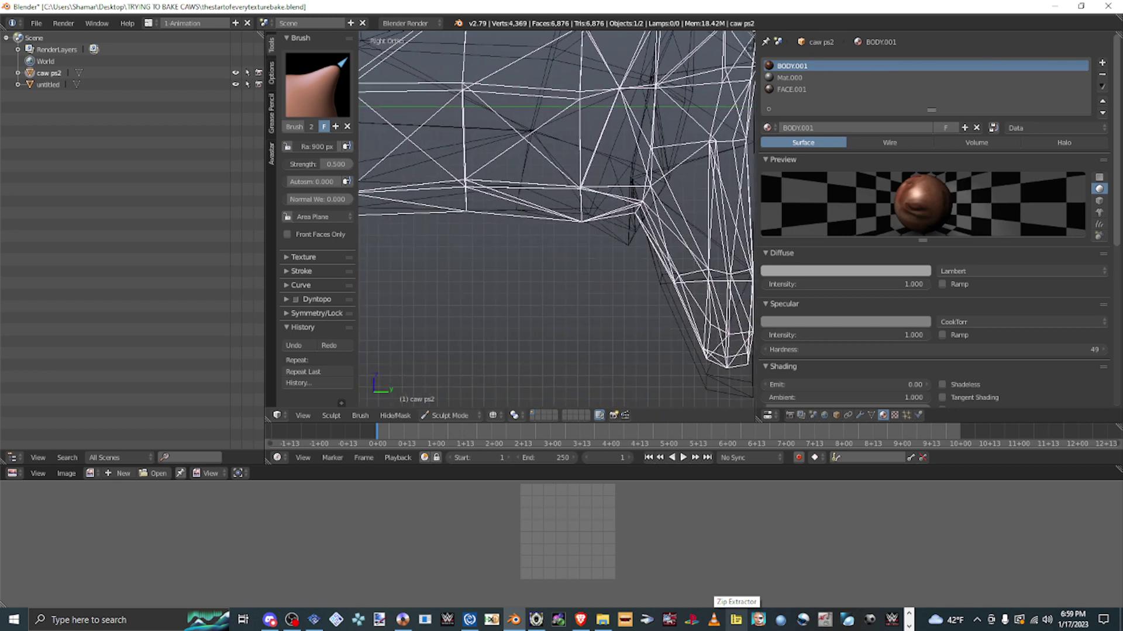
pyautogui.scroll(5, 557, 219)
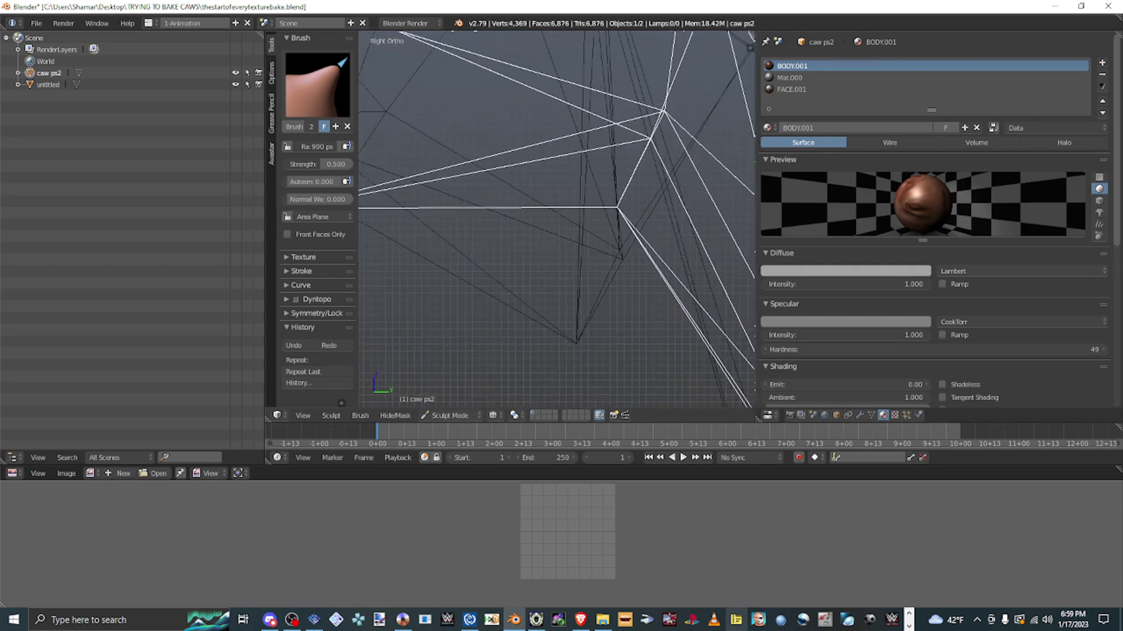
pyautogui.moveTo(664, 110); pyautogui.dragTo(637, 199)
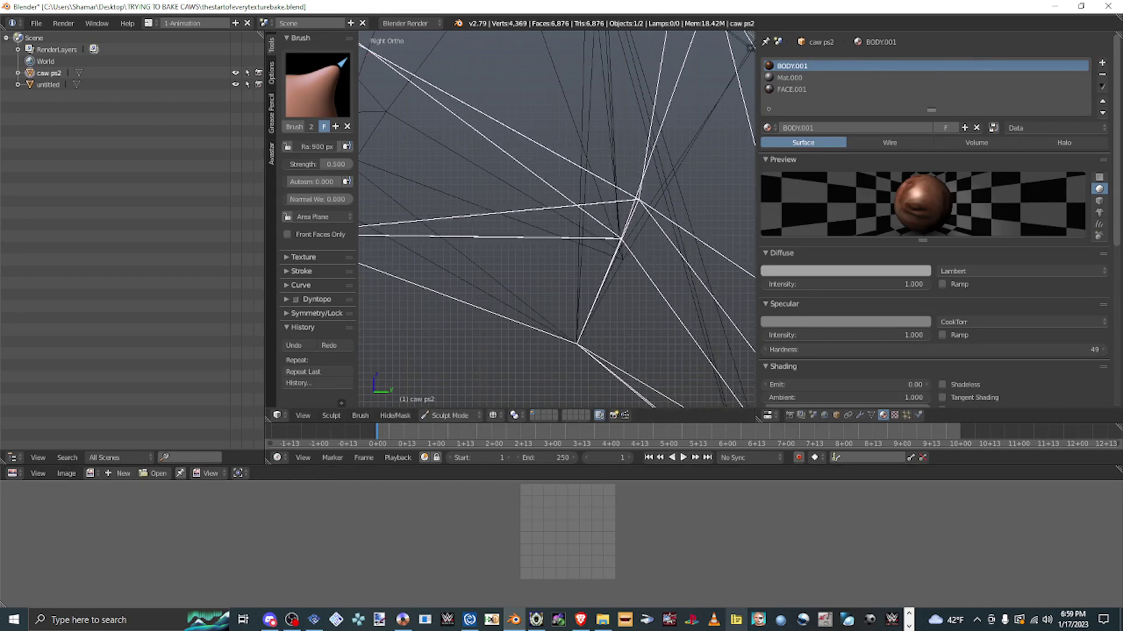
pyautogui.scroll(-5, 557, 220)
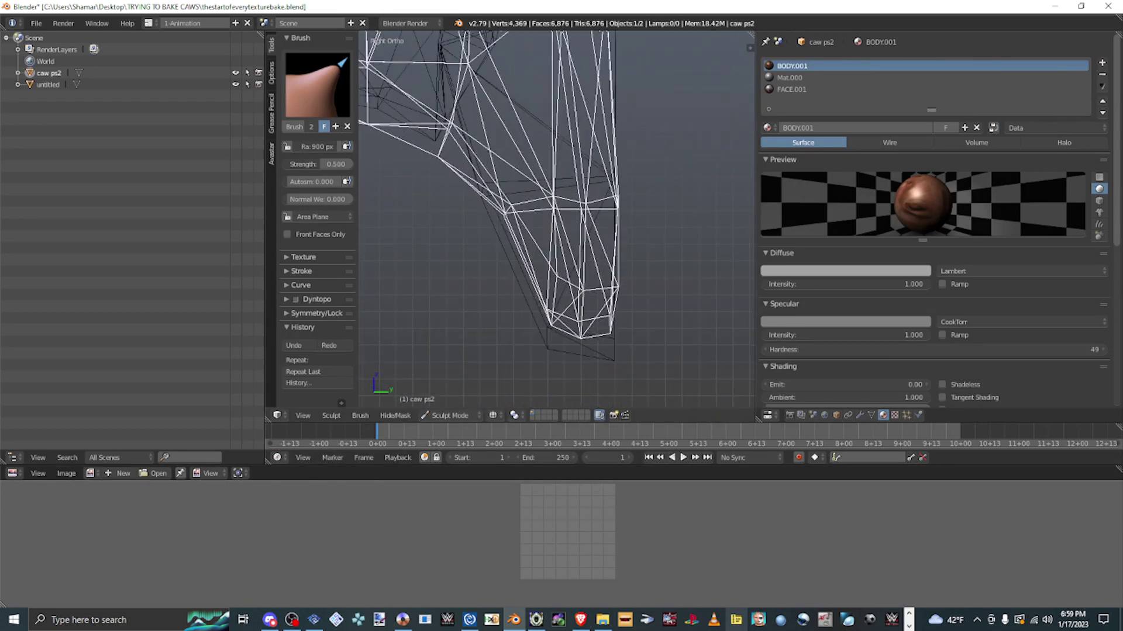
pyautogui.moveTo(582, 338); pyautogui.dragTo(582, 361)
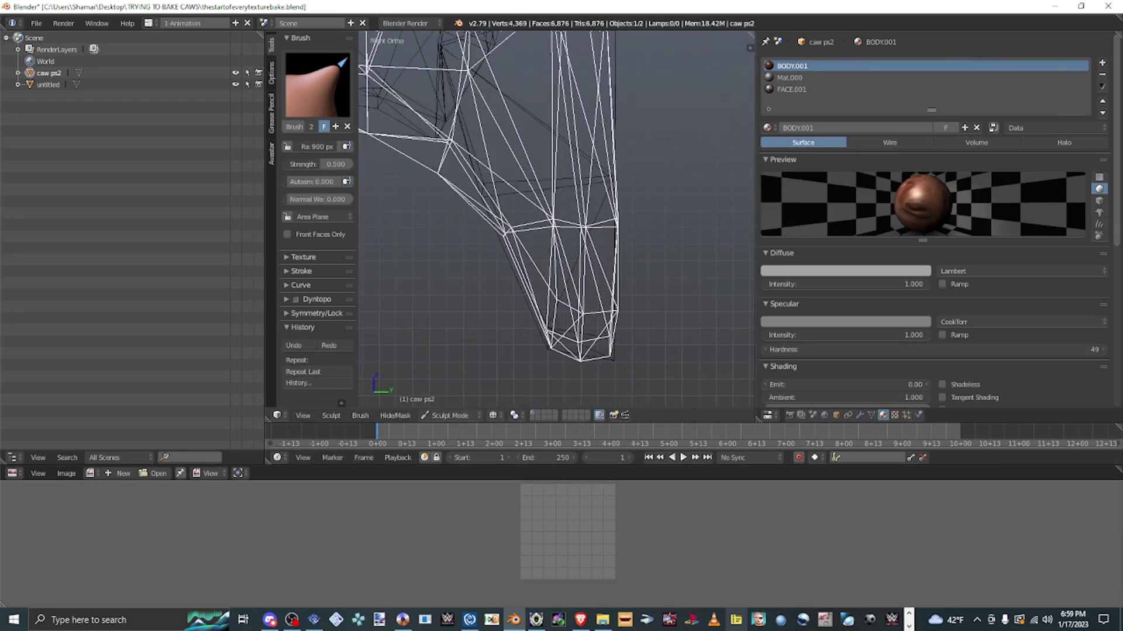
# - Widen the legs of caw ps2 by pulling their outer side vertices toward the untitled mesh's side outline
pyautogui.scroll(-2, 555, 219)
pyautogui.moveTo(556, 219); pyautogui.dragTo(590, 193, button='middle')
pyautogui.scroll(-2, 591, 176)
pyautogui.scroll(6, 561, 233)
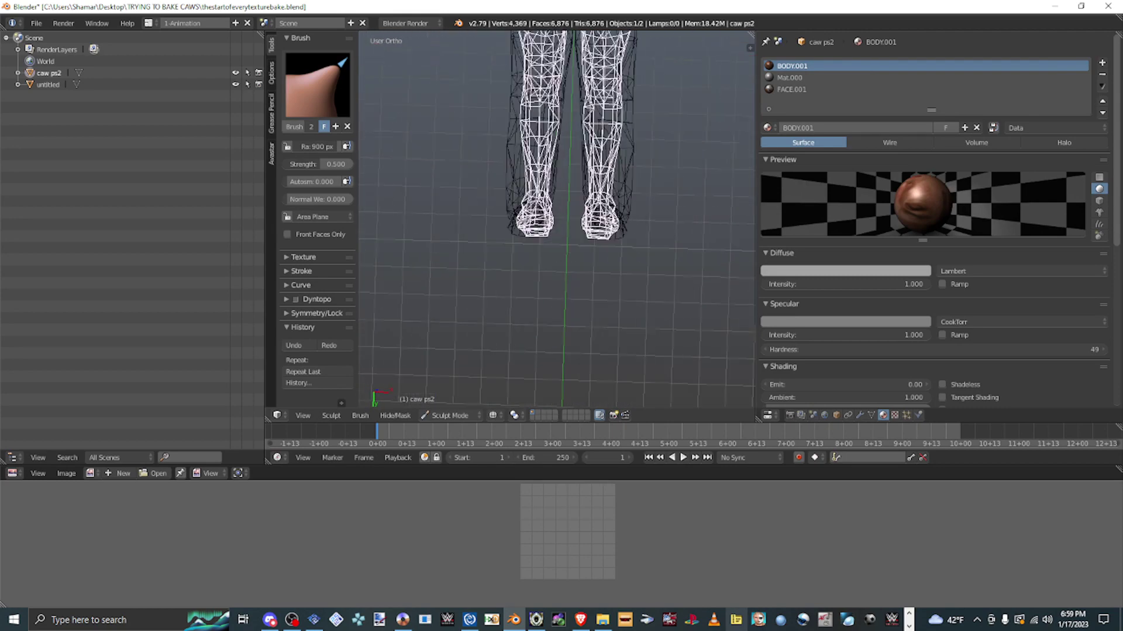
pyautogui.moveTo(561, 234); pyautogui.dragTo(747, 216, button='middle')
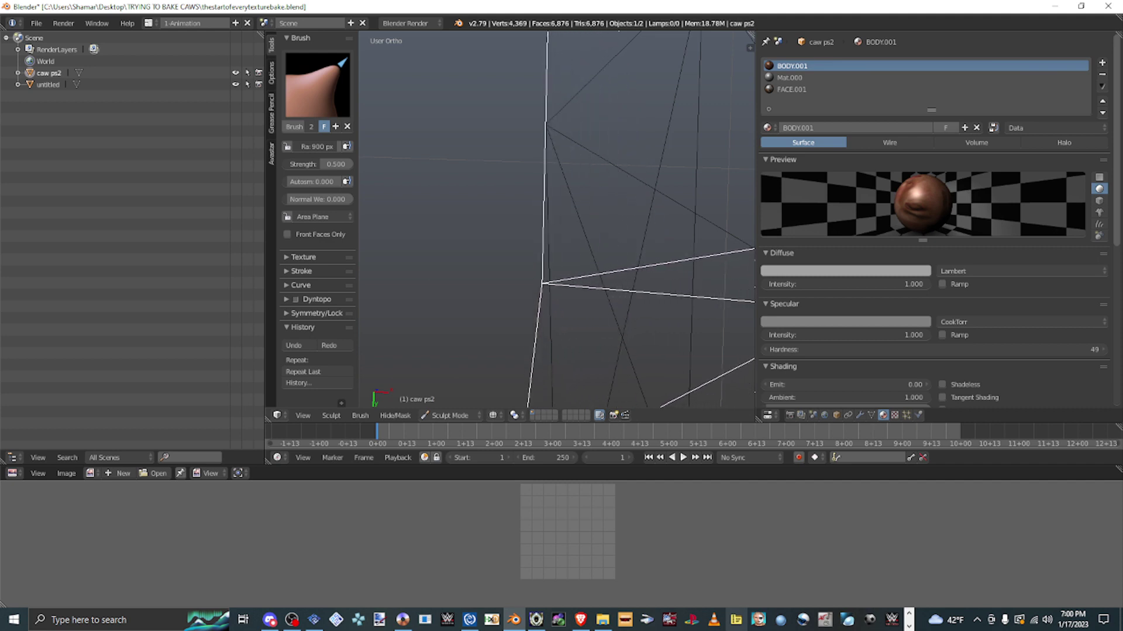
pyautogui.moveTo(747, 215); pyautogui.dragTo(789, 203, button='middle')
pyautogui.scroll(10, 557, 220)
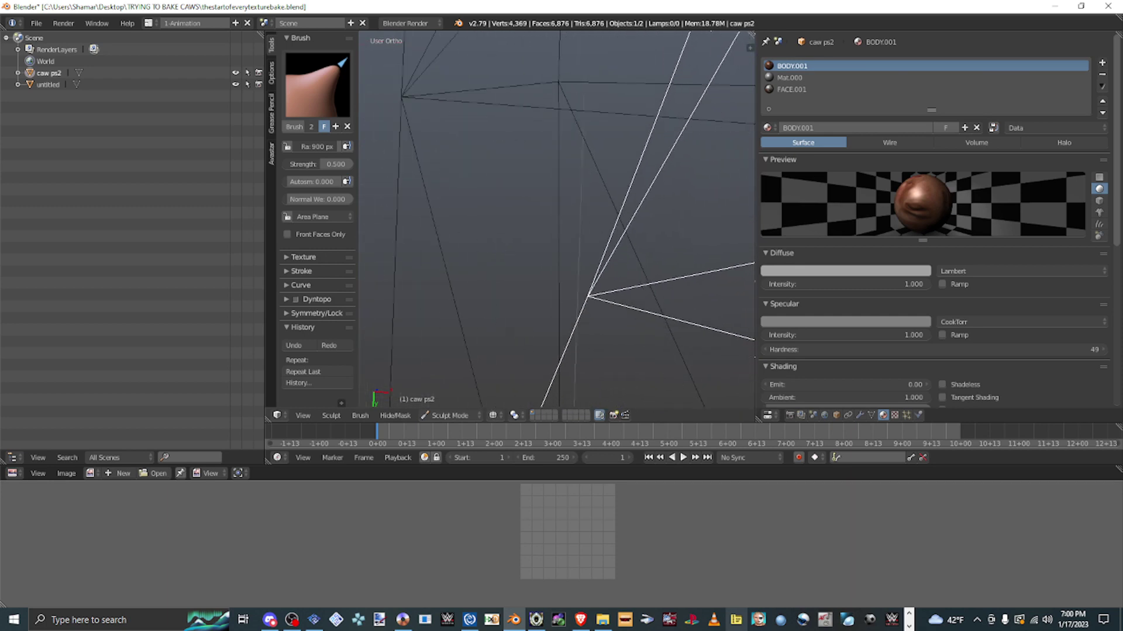
# - Pull the outer leg vertices of caw ps2 outward down to the ankle to follow the untitled mesh's outline
pyautogui.moveTo(788, 203); pyautogui.dragTo(818, 192, button='middle')
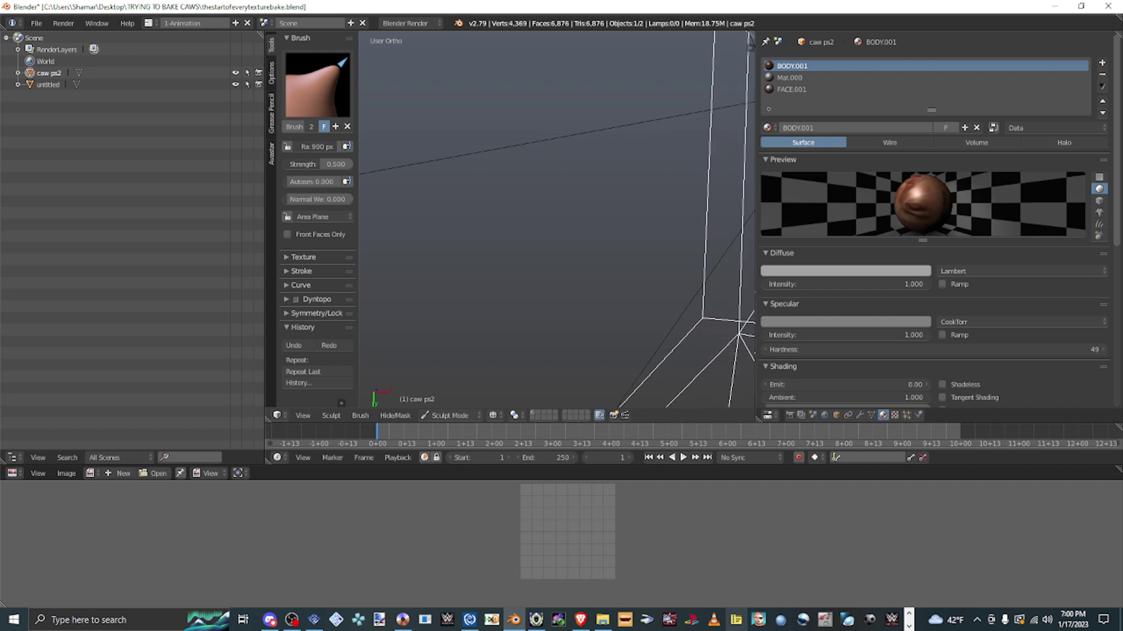
pyautogui.keyDown('shift'); pyautogui.moveTo(584, 233); pyautogui.dragTo(513, 187, button='middle'); pyautogui.keyUp('shift')
pyautogui.moveTo(555, 222); pyautogui.dragTo(509, 219, button='middle')
pyautogui.moveTo(492, 257); pyautogui.dragTo(406, 261)
pyautogui.moveTo(555, 219); pyautogui.dragTo(568, 305, button='middle')
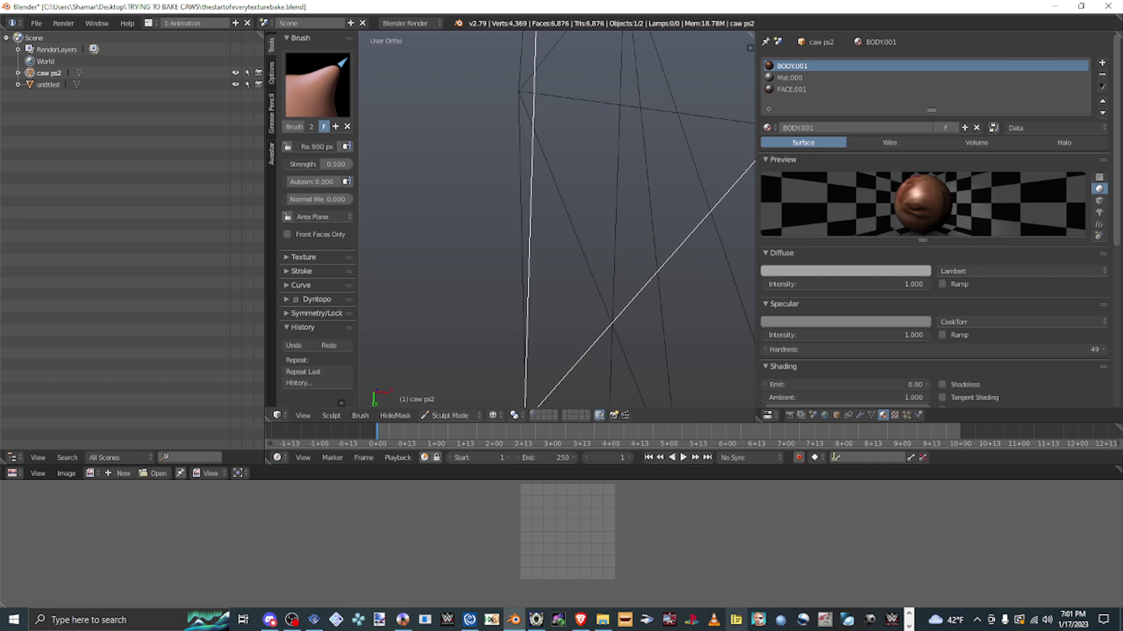
pyautogui.moveTo(567, 304); pyautogui.dragTo(573, 311, button='middle')
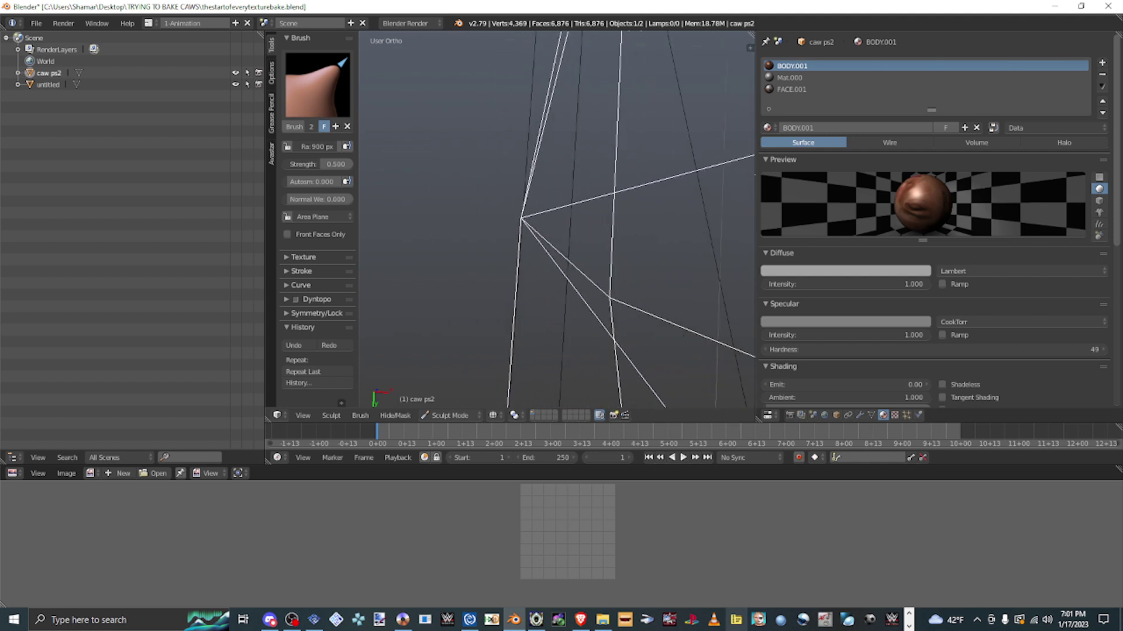
pyautogui.moveTo(573, 312); pyautogui.dragTo(587, 334, button='middle')
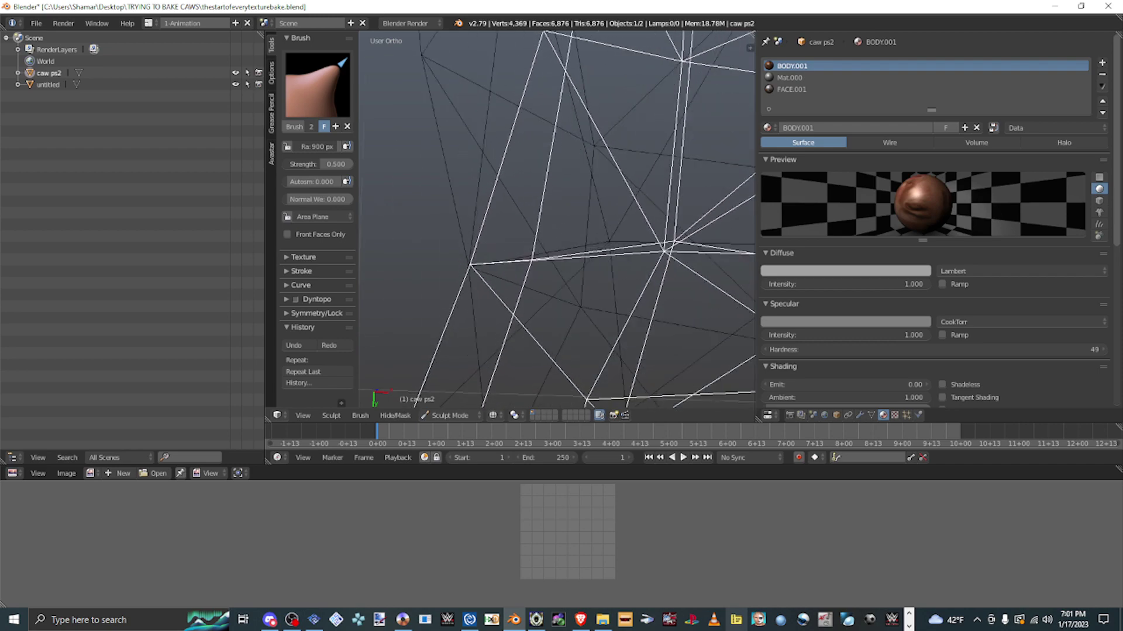
# - Examine how the feet and lower legs of caw ps2 line up with the untitled mesh from different angles
pyautogui.scroll(-10, 556, 219)
pyautogui.keyDown('shift'); pyautogui.moveTo(587, 333); pyautogui.dragTo(587, 208, button='middle'); pyautogui.keyUp('shift')
pyautogui.scroll(5, 556, 219)
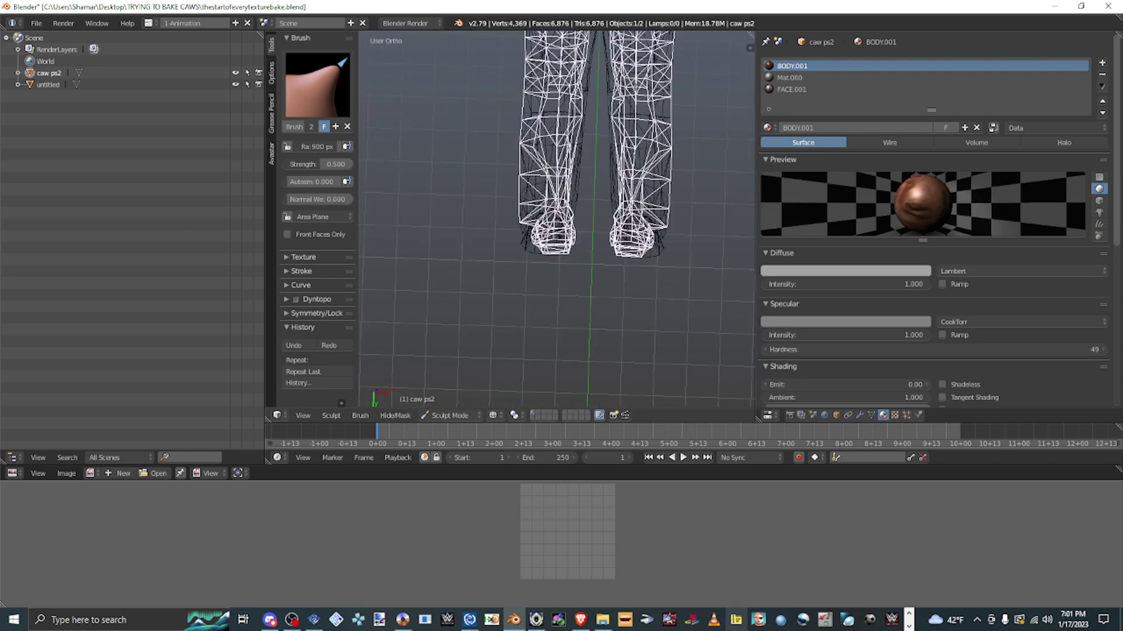
pyautogui.scroll(4, 556, 220)
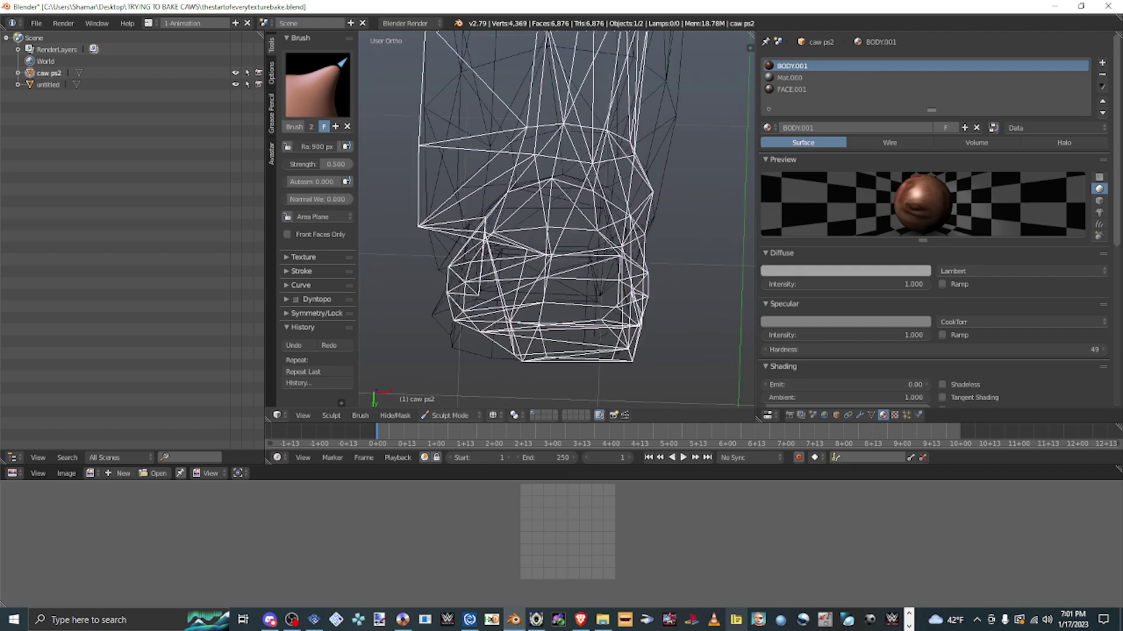
pyautogui.moveTo(557, 219); pyautogui.dragTo(557, 293, button='middle')
pyautogui.scroll(-3, 556, 292)
pyautogui.scroll(4, 557, 292)
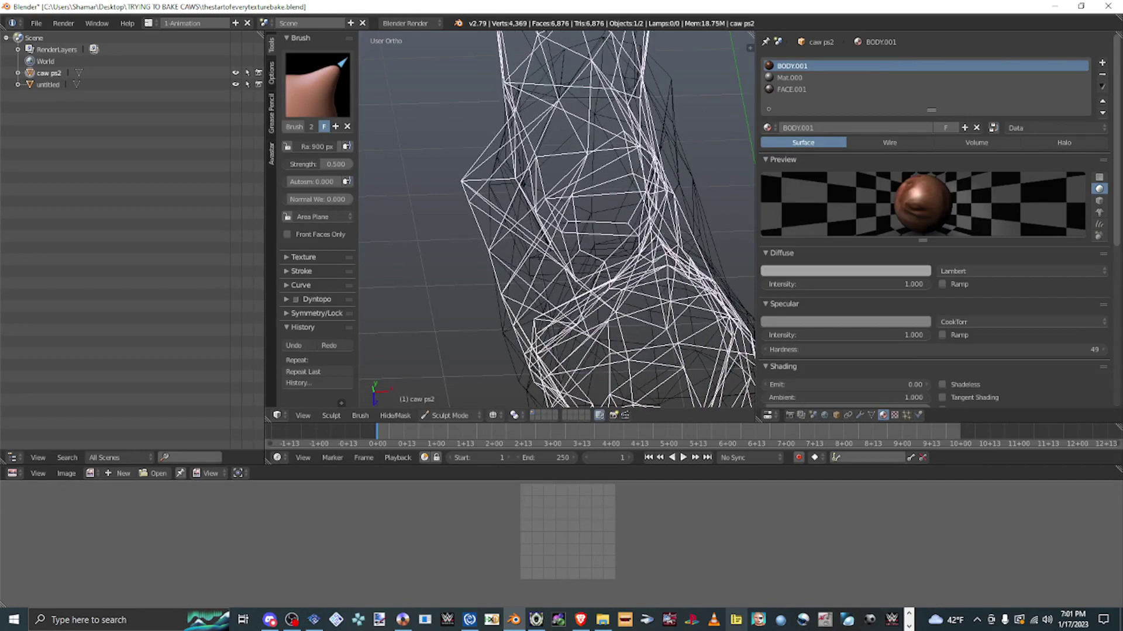
pyautogui.scroll(-3, 556, 292)
pyautogui.moveTo(557, 292); pyautogui.dragTo(556, 257, button='middle')
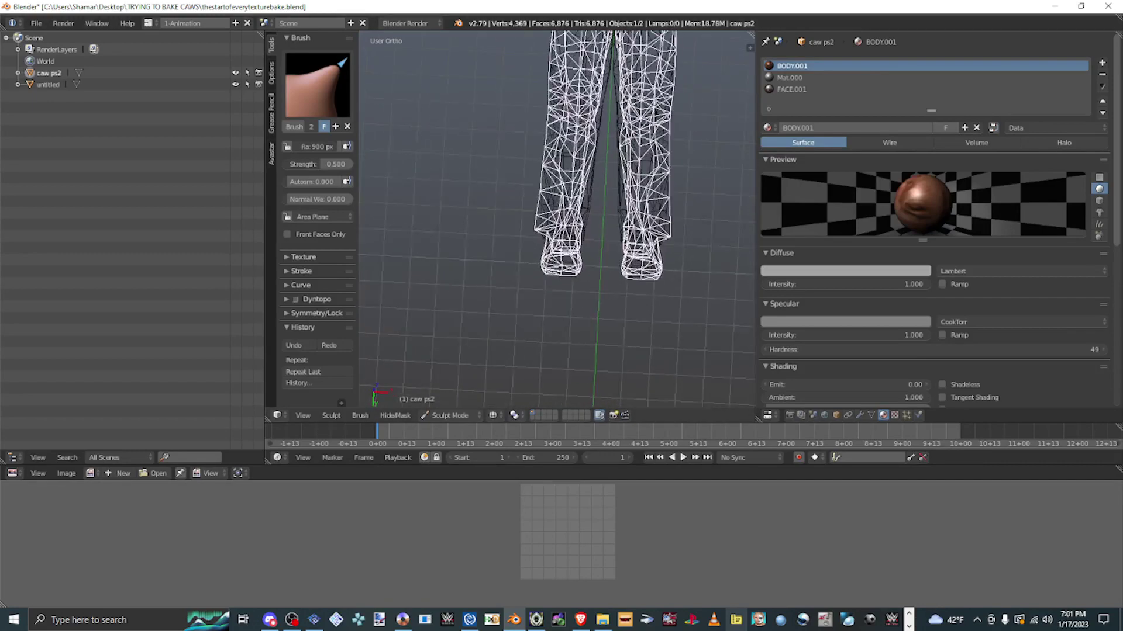
# - Move the inner ankle vertices of caw ps2 onto the matching corner of the untitled mesh
pyautogui.scroll(6, 501, 256)
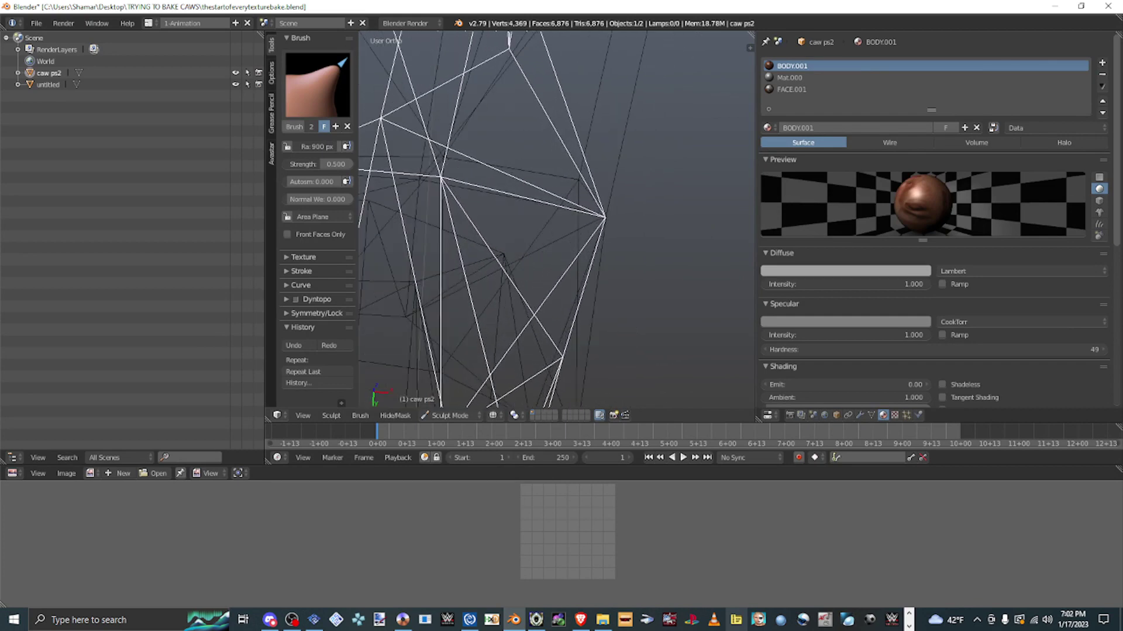
pyautogui.scroll(3, 501, 256)
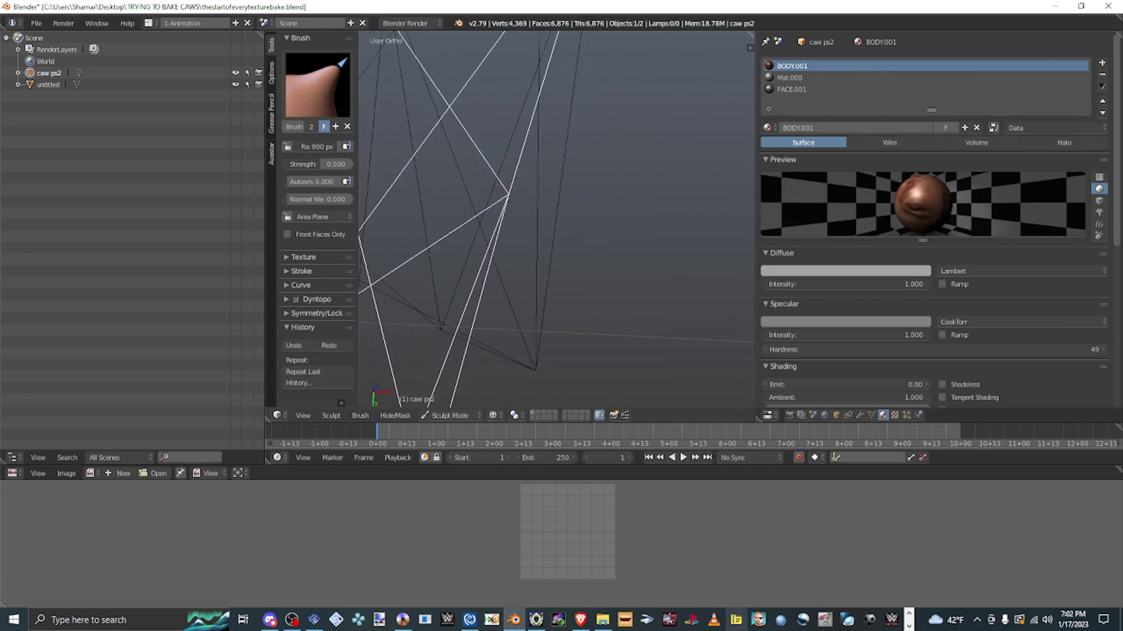
pyautogui.keyDown('shift'); pyautogui.moveTo(556, 222); pyautogui.dragTo(557, 293, button='middle'); pyautogui.keyUp('shift')
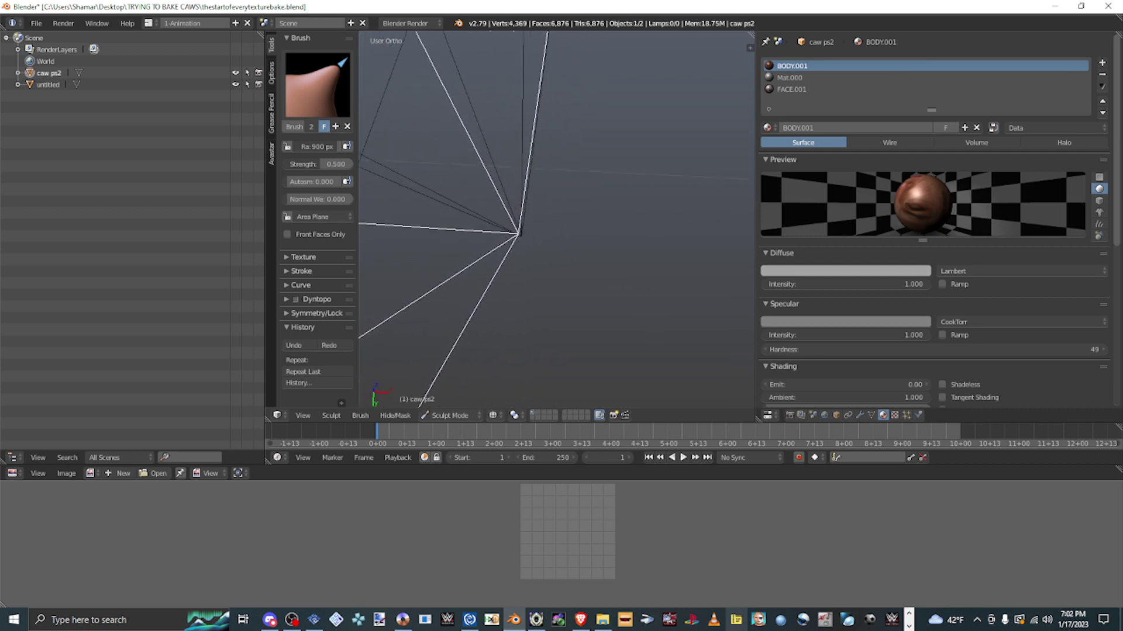
pyautogui.scroll(-4, 555, 222)
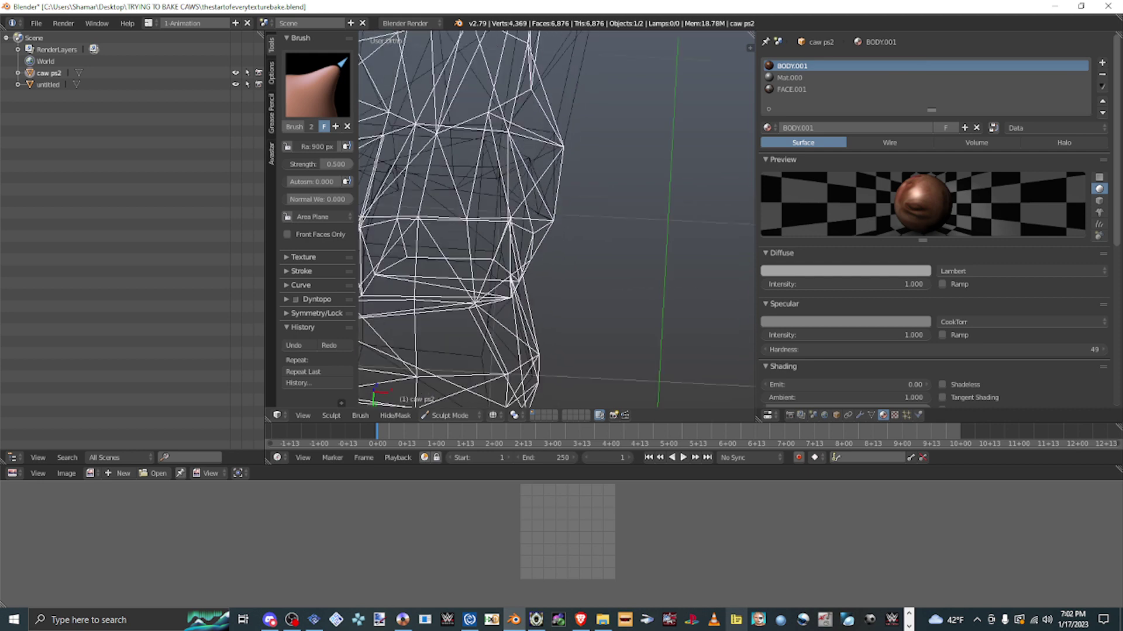
# - Pull the inner side vertices of the legs on caw ps2 toward the untitled mesh's inner leg outline
pyautogui.scroll(5, 556, 222)
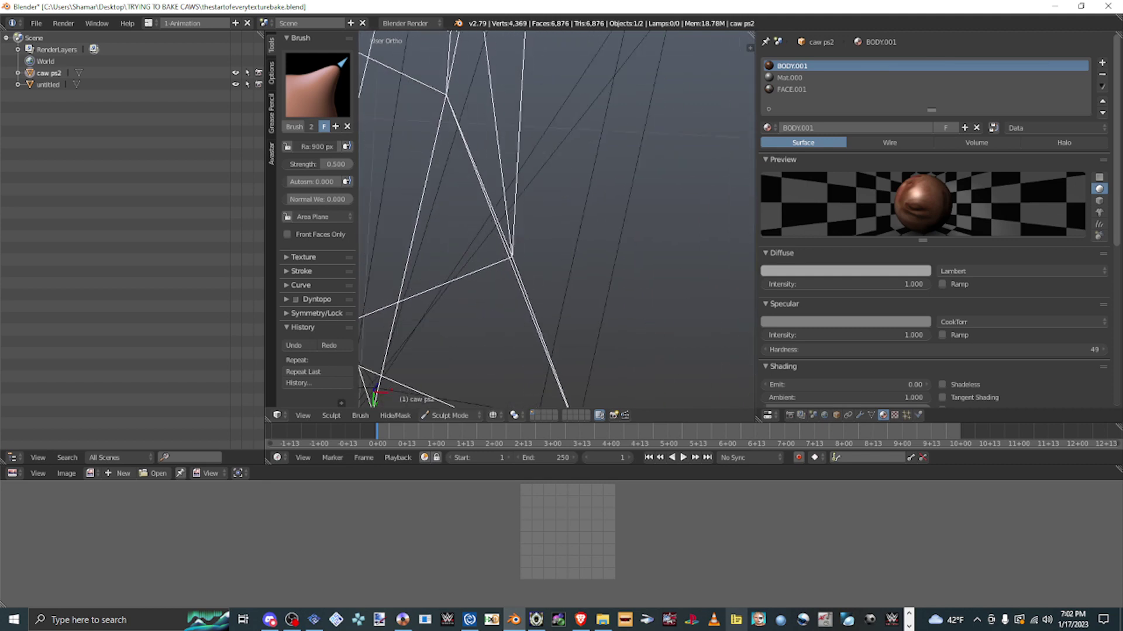
pyautogui.scroll(3, 556, 223)
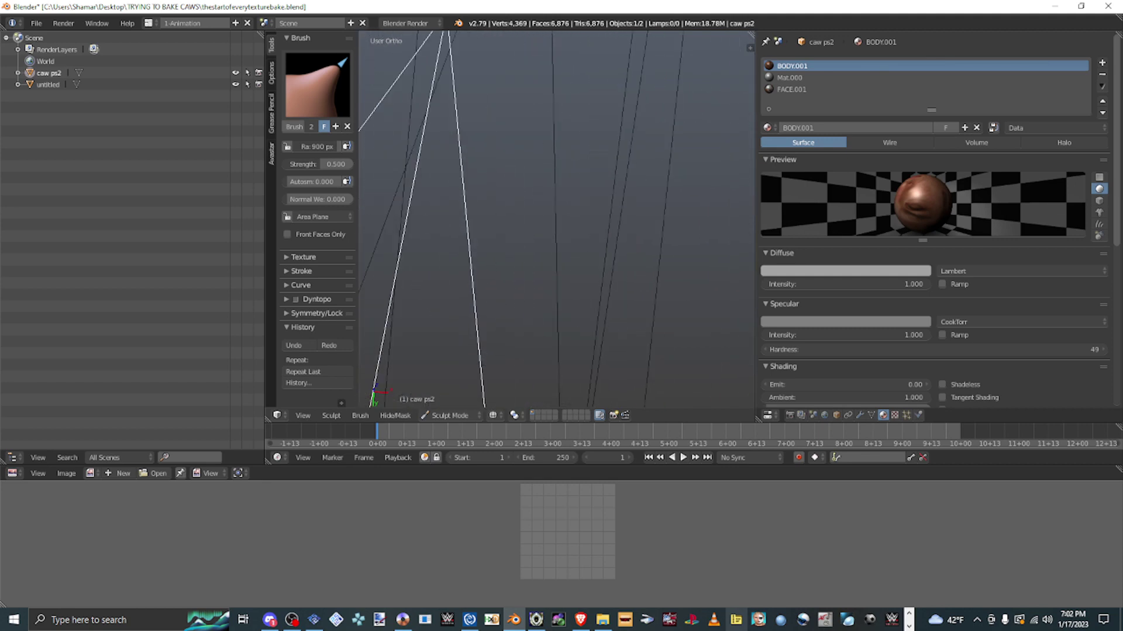
pyautogui.scroll(-2, 556, 222)
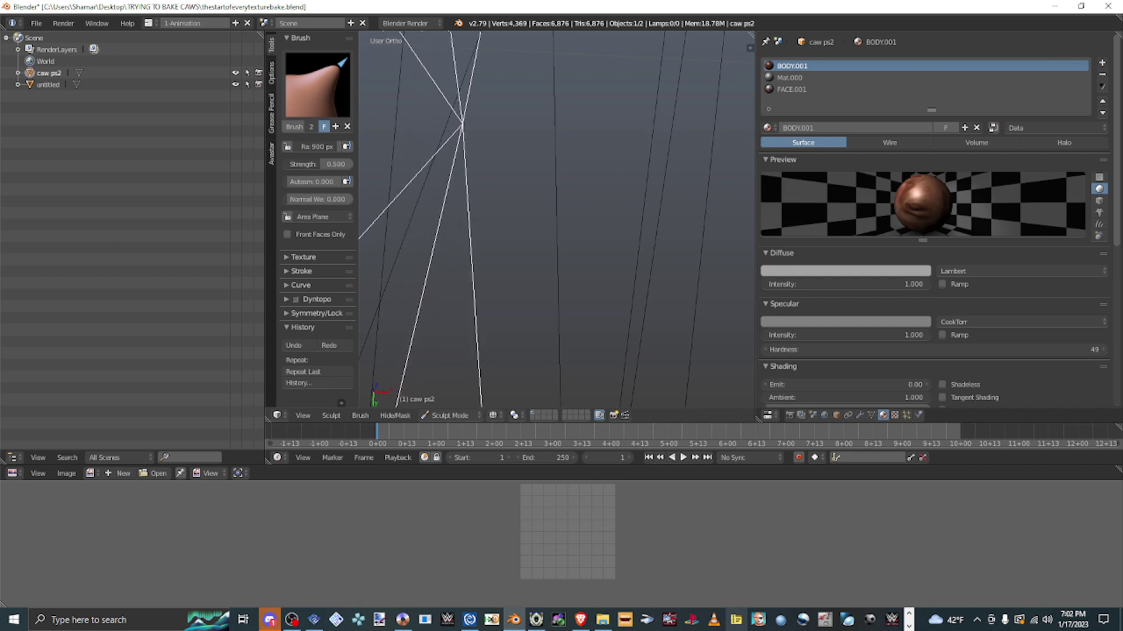
pyautogui.moveTo(555, 223); pyautogui.dragTo(546, 250, button='middle')
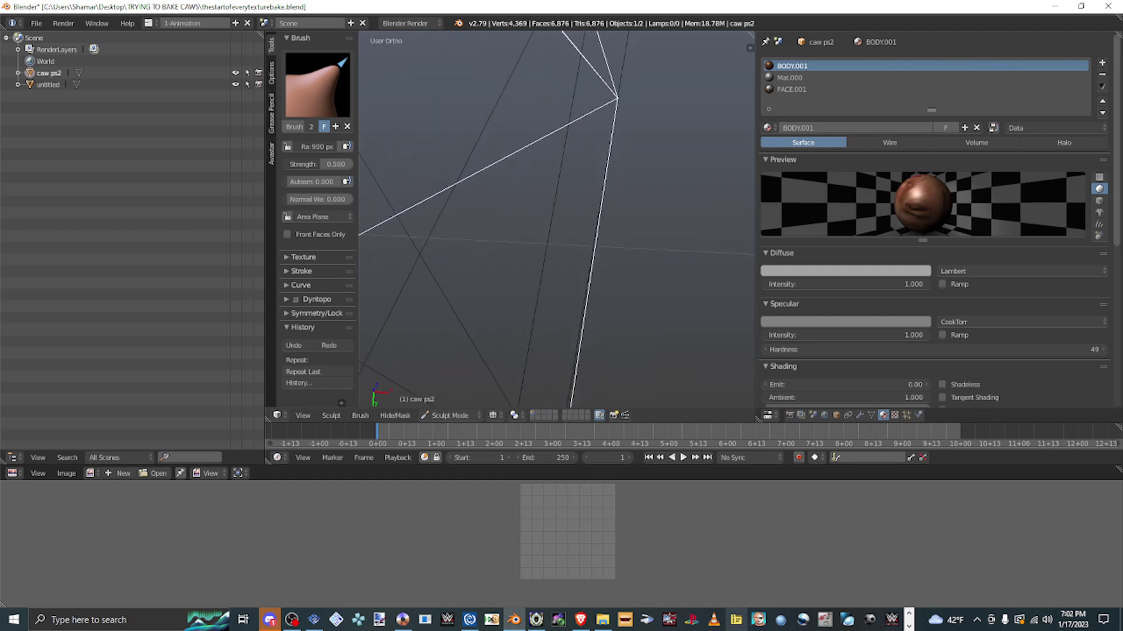
pyautogui.moveTo(556, 222); pyautogui.dragTo(369, 240, button='middle')
pyautogui.moveTo(398, 298)
pyautogui.mouseDown(button='middle')
pyautogui.moveTo(650, 332)
pyautogui.moveTo(561, 386)
pyautogui.moveTo(415, 275)
pyautogui.moveTo(412, 174)
pyautogui.moveTo(657, 188)
pyautogui.moveTo(613, 393)
pyautogui.moveTo(439, 388)
pyautogui.moveTo(446, 251)
pyautogui.moveTo(418, 171)
pyautogui.moveTo(390, 161)
pyautogui.moveTo(412, 374)
pyautogui.moveTo(491, 351)
pyautogui.moveTo(439, 326)
pyautogui.moveTo(470, 336)
pyautogui.moveTo(503, 374)
pyautogui.moveTo(464, 301)
pyautogui.moveTo(514, 238)
pyautogui.moveTo(613, 250)
pyautogui.moveTo(567, 221)
pyautogui.moveTo(658, 240)
pyautogui.moveTo(630, 229)
pyautogui.moveTo(623, 240)
pyautogui.moveTo(628, 218)
pyautogui.moveTo(620, 257)
pyautogui.mouseUp(button='middle')
pyautogui.scroll(6, 556, 219)
pyautogui.scroll(-10, 558, 219)
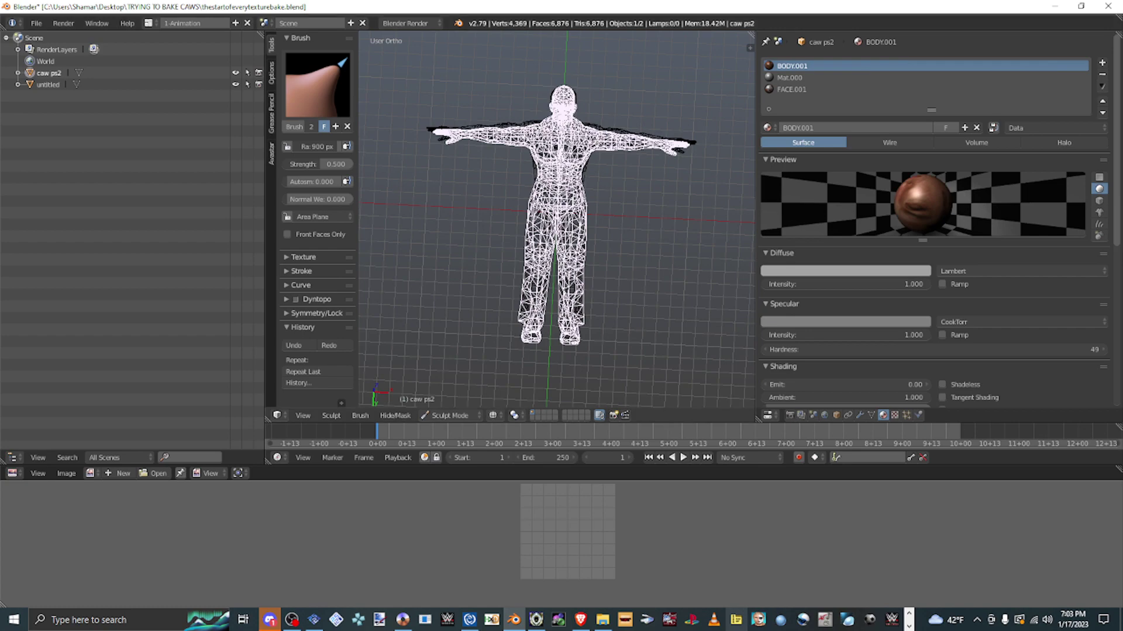
# - Fit the side vertices of caw ps2 around the hip and waist to the untitled mesh's outline
pyautogui.scroll(10, 559, 220)
pyautogui.scroll(3, 559, 219)
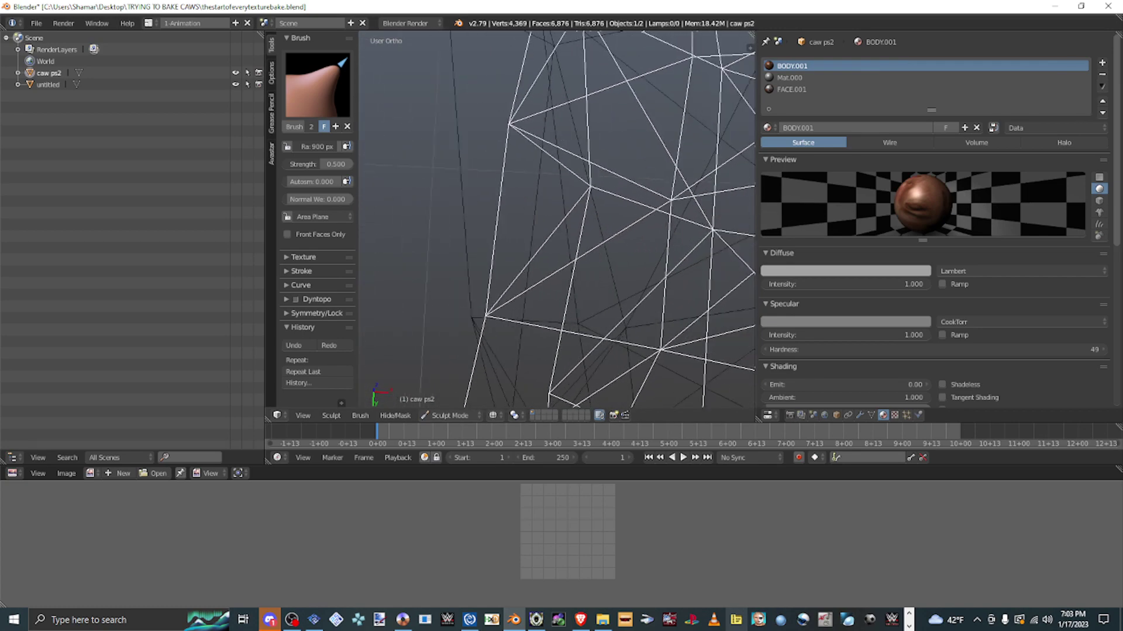
pyautogui.scroll(5, 559, 220)
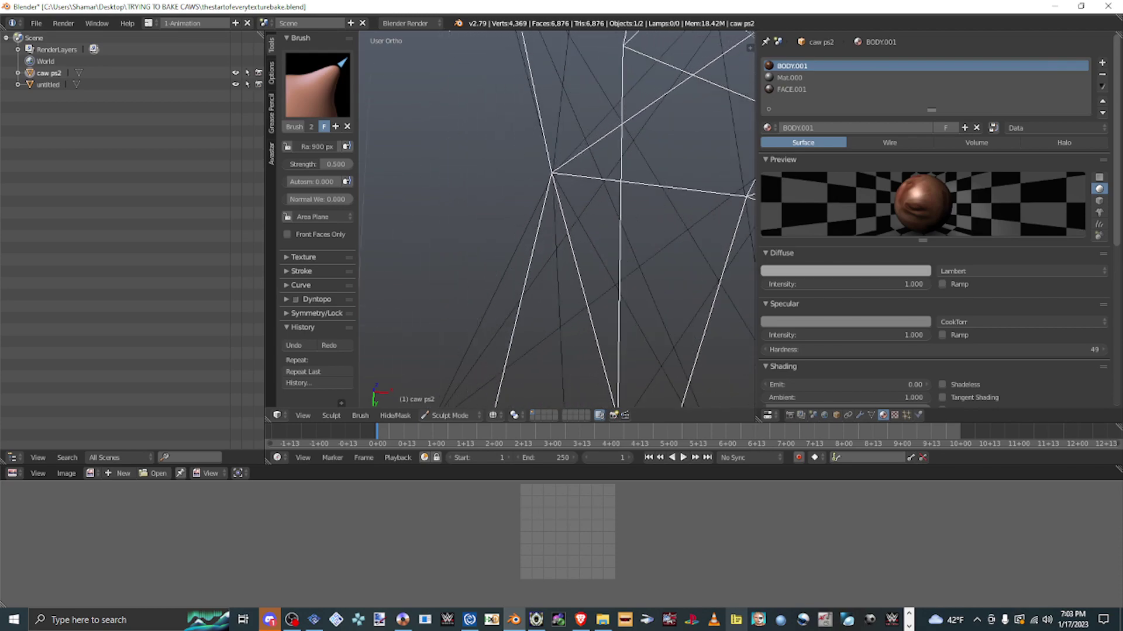
pyautogui.scroll(-5, 559, 220)
pyautogui.scroll(10, 558, 219)
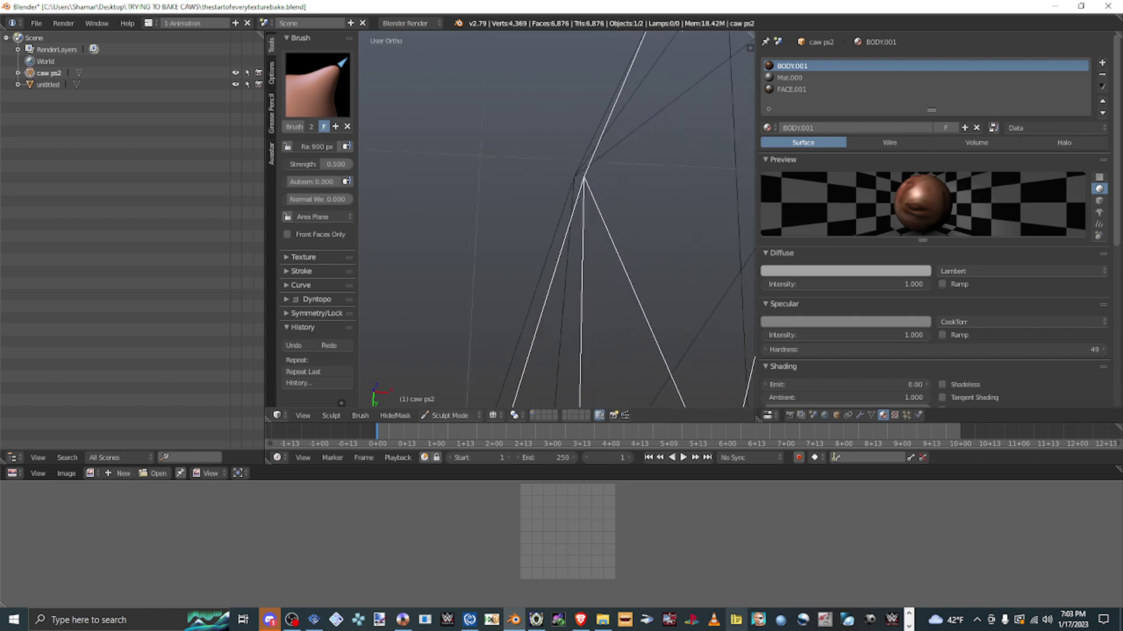
pyautogui.scroll(6, 558, 220)
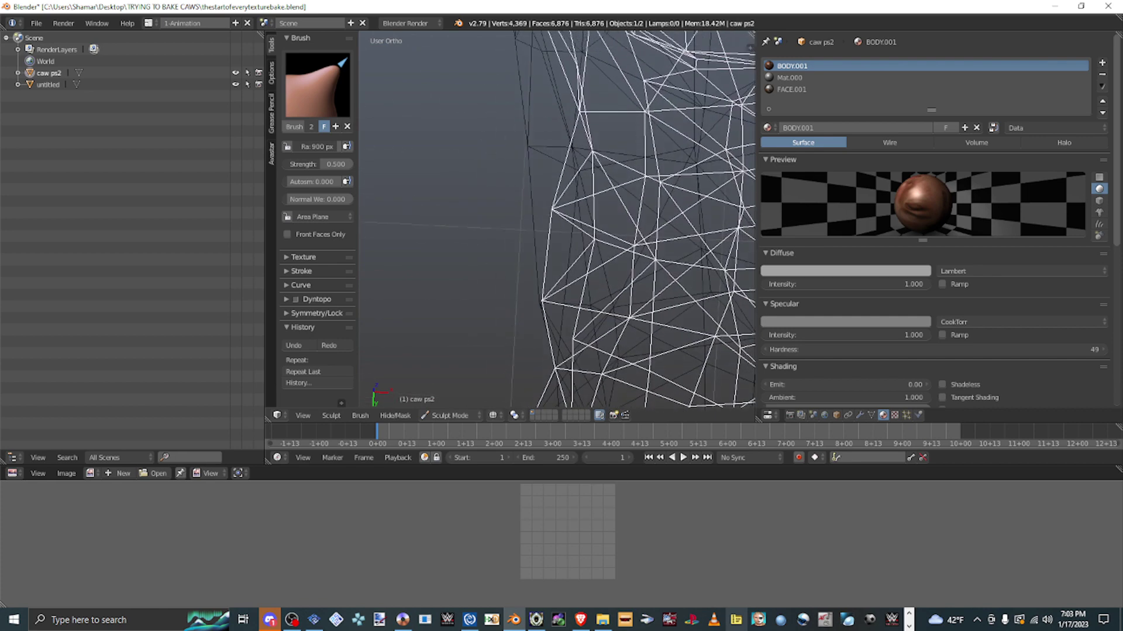
# - Pull the side of the torso on caw ps2 outward to the untitled mesh's outline up to the armpit
pyautogui.scroll(3, 558, 219)
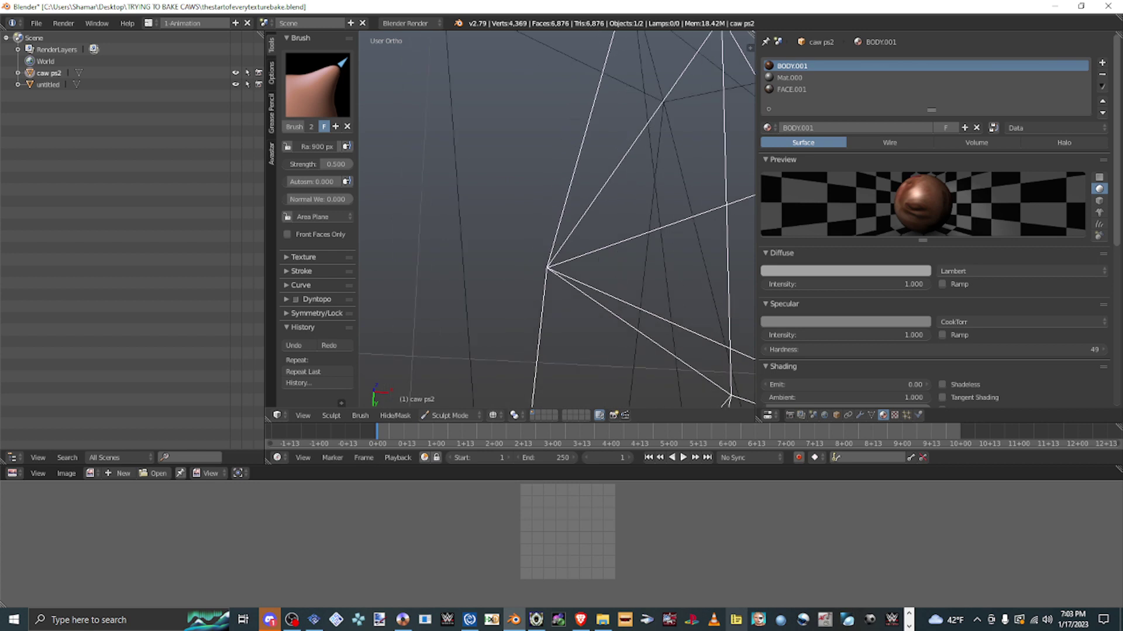
pyautogui.scroll(2, 558, 219)
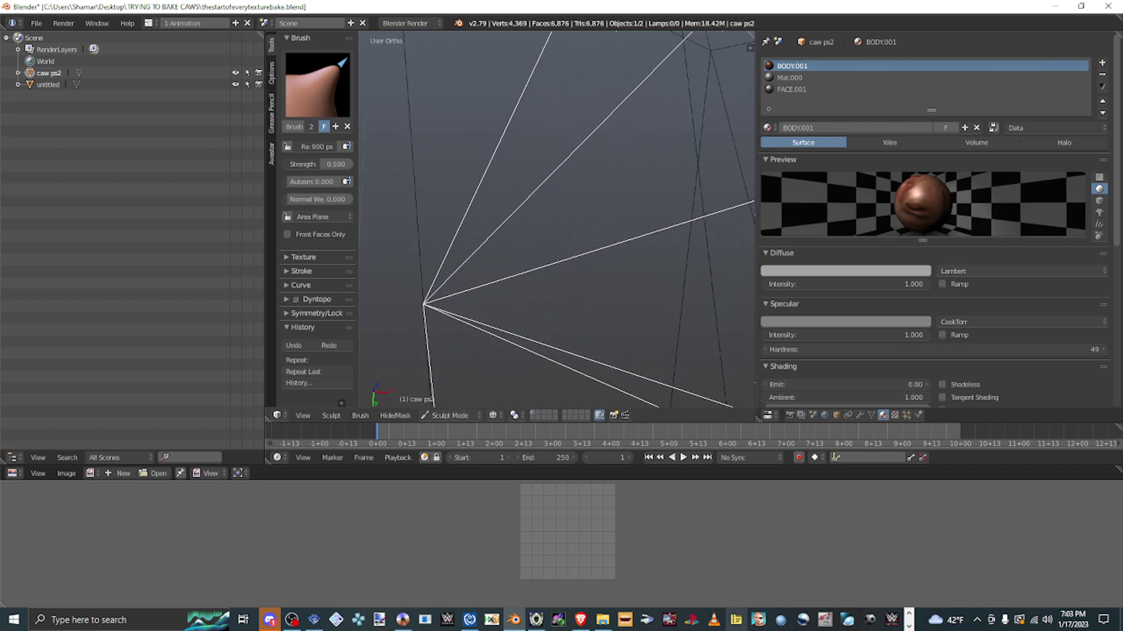
pyautogui.scroll(-3, 558, 219)
pyautogui.moveTo(558, 219); pyautogui.dragTo(585, 228, button='middle')
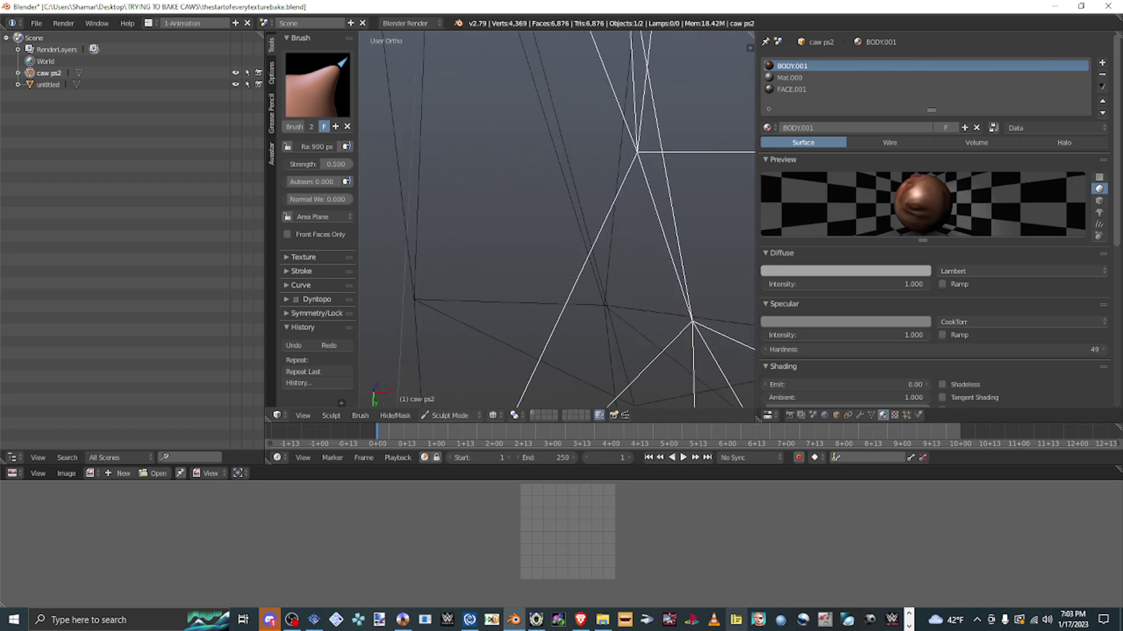
pyautogui.moveTo(490, 181); pyautogui.dragTo(412, 272)
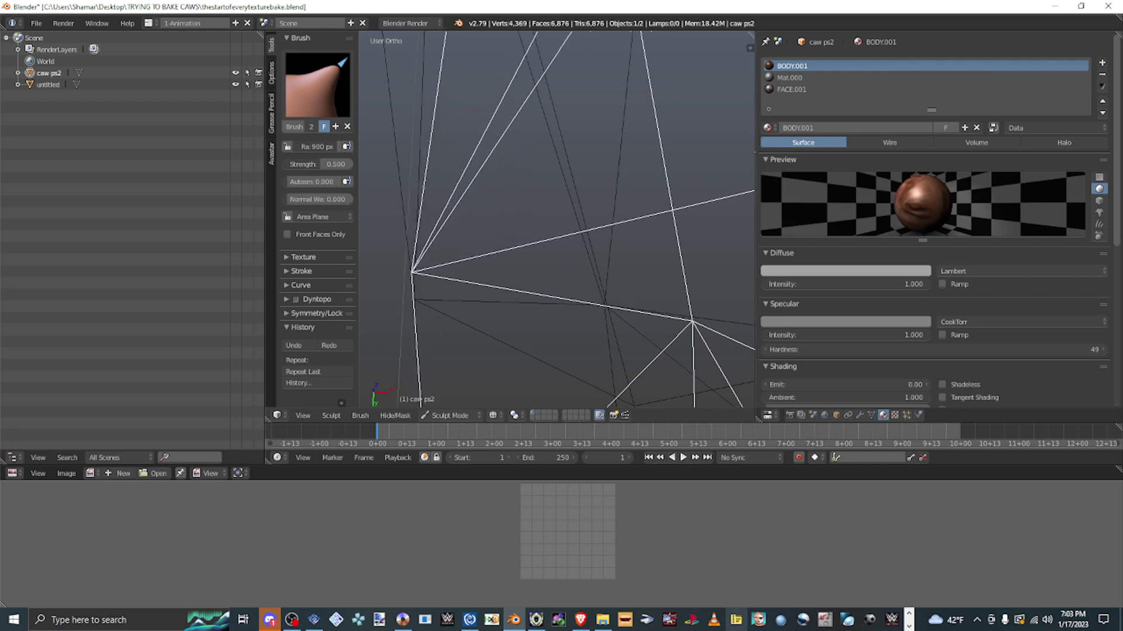
pyautogui.moveTo(558, 219); pyautogui.dragTo(602, 229, button='middle')
pyautogui.moveTo(472, 270); pyautogui.dragTo(409, 297)
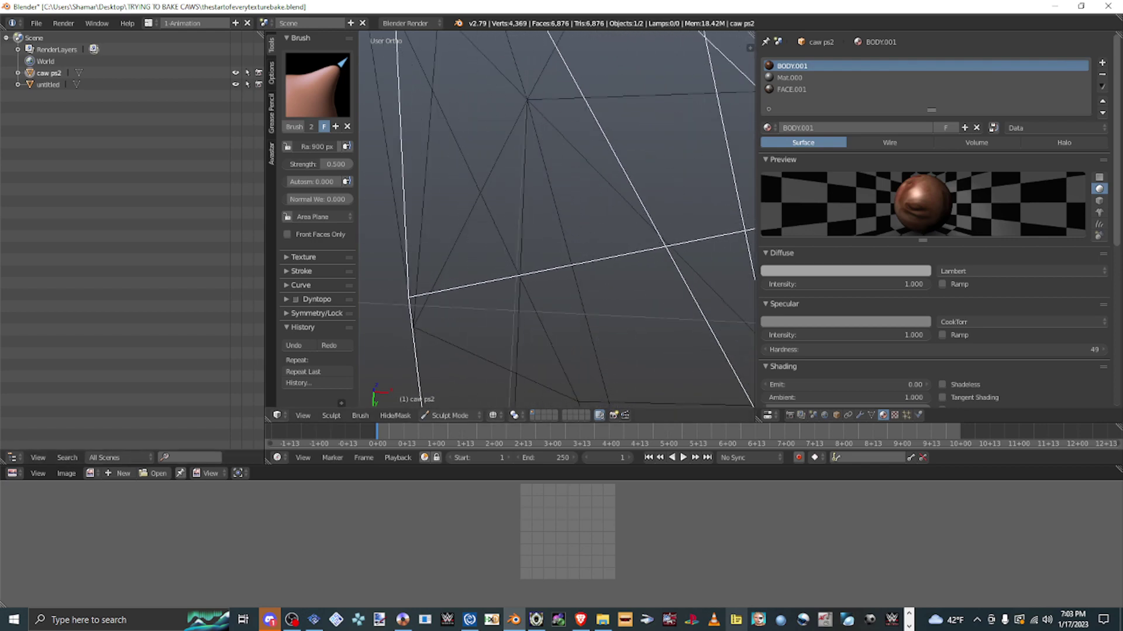
pyautogui.moveTo(555, 234); pyautogui.dragTo(627, 226, button='middle')
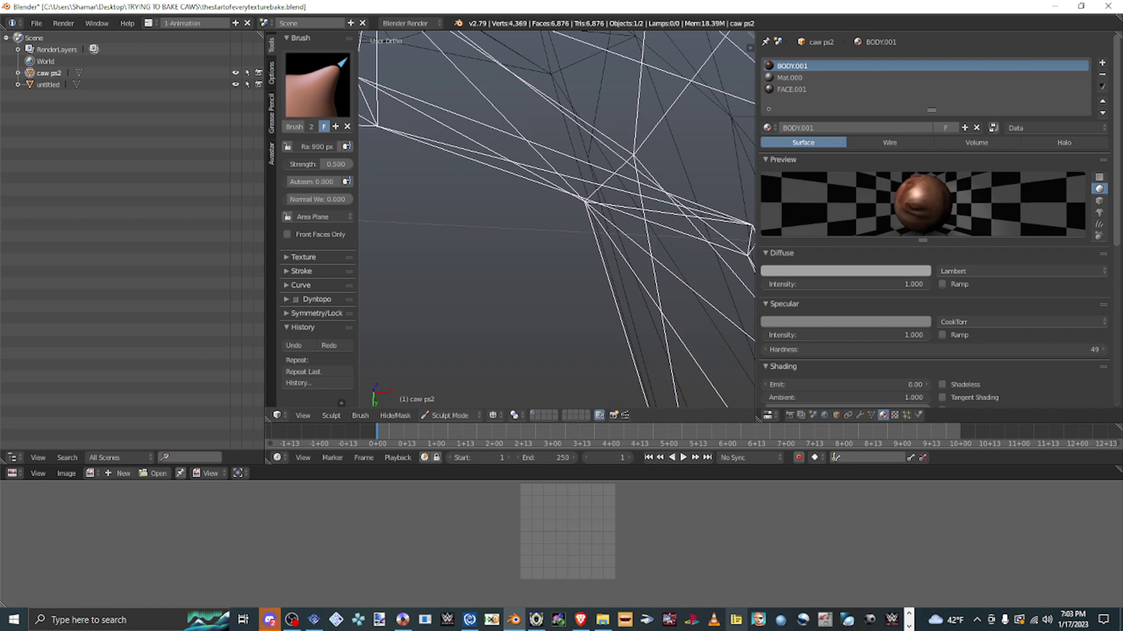
# - Raise the top of the shoulder and upper arm on caw ps2 to match the untitled mesh
pyautogui.scroll(-6, 627, 226)
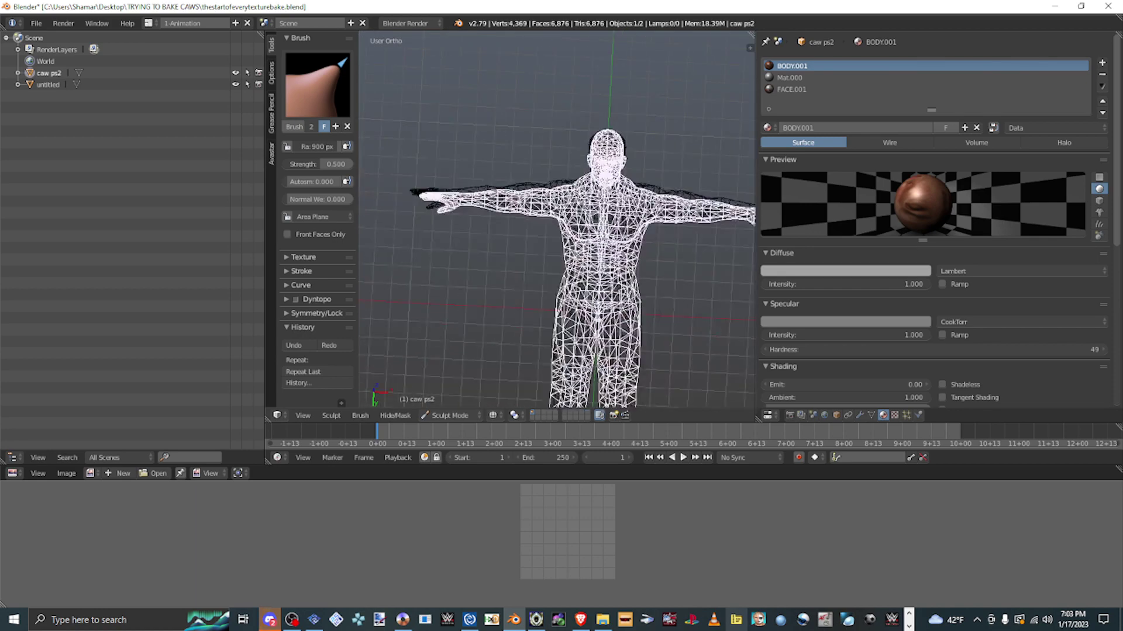
pyautogui.scroll(10, 557, 219)
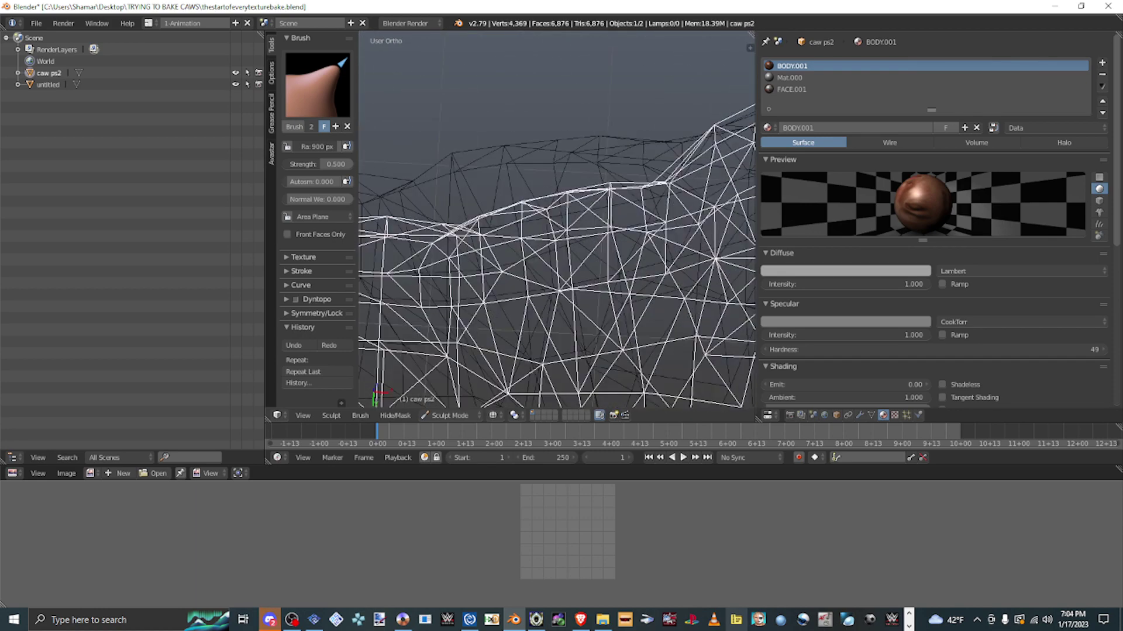
pyautogui.scroll(2, 552, 225)
pyautogui.scroll(-3, 553, 226)
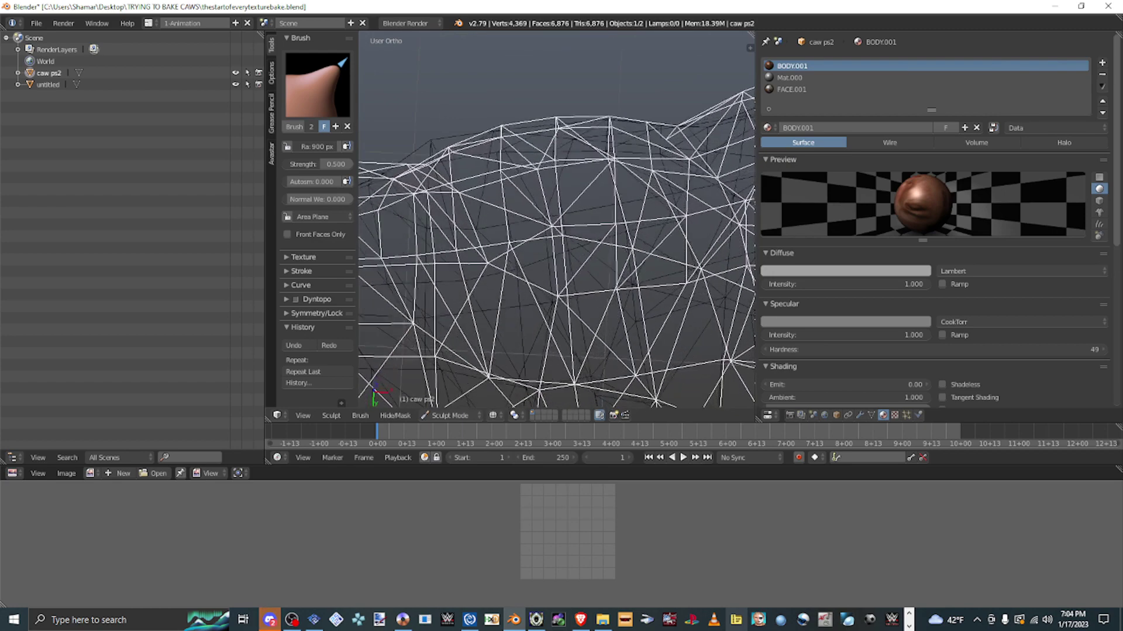
pyautogui.scroll(2, 553, 225)
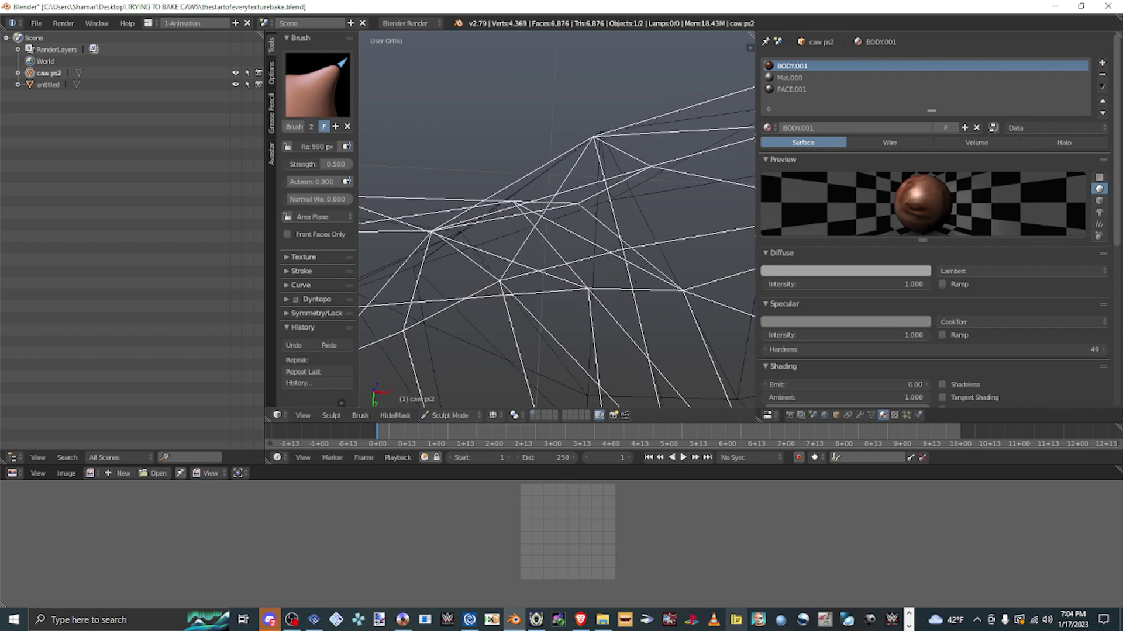
# - From the front view, fit the top of the upper arm on caw ps2 to the untitled mesh's outline
pyautogui.scroll(-10, 553, 225)
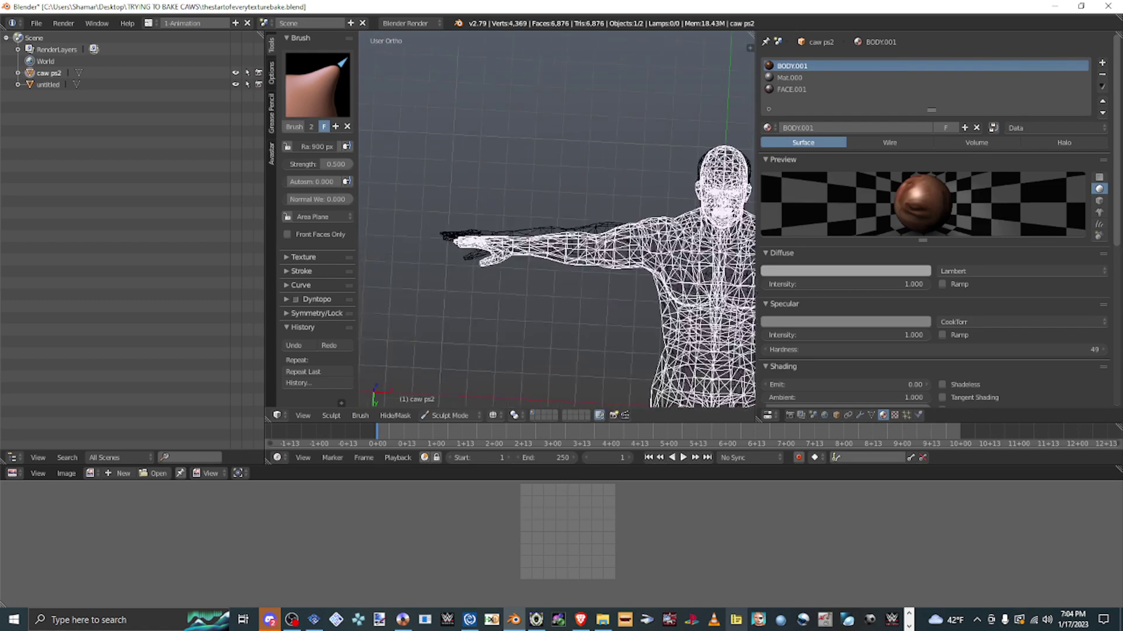
pyautogui.click(302, 415)
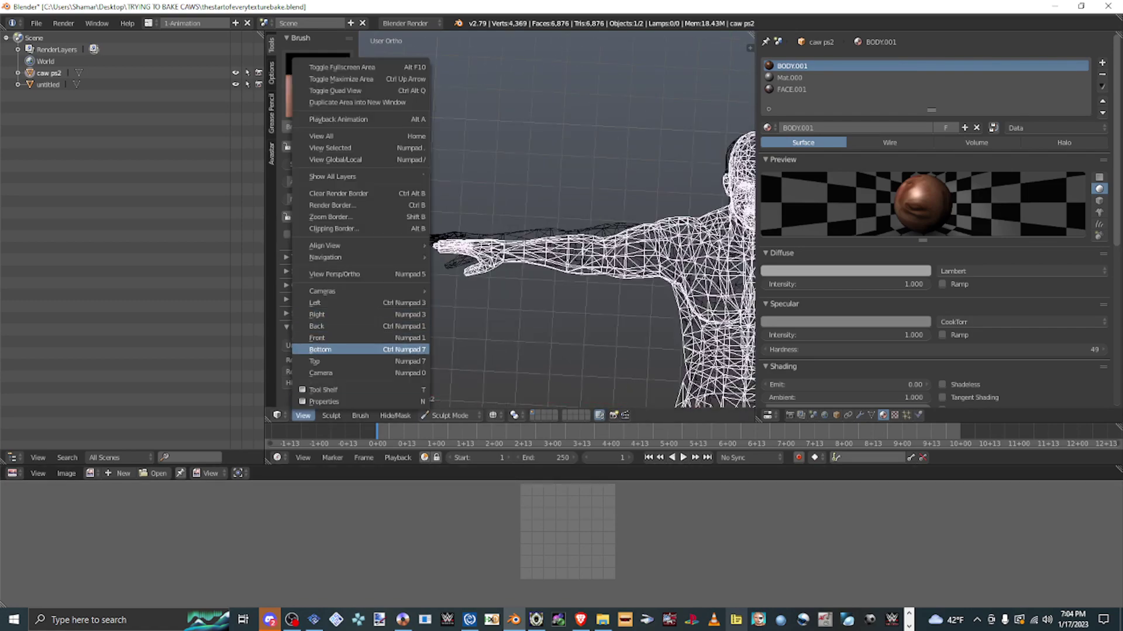
pyautogui.click(318, 338)
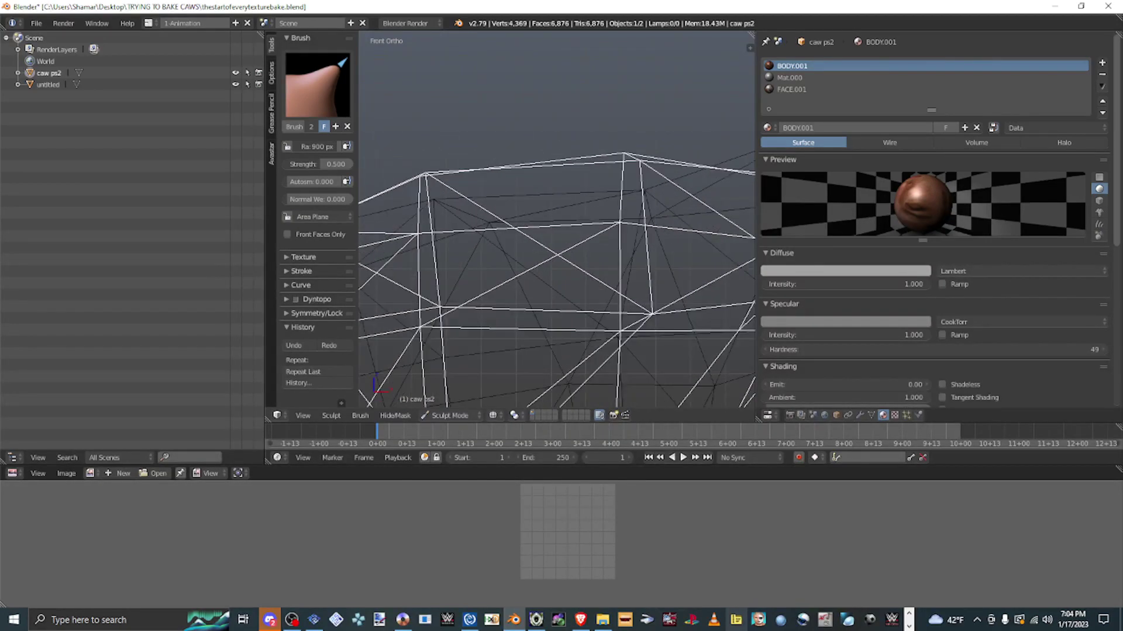
pyautogui.scroll(4, 555, 222)
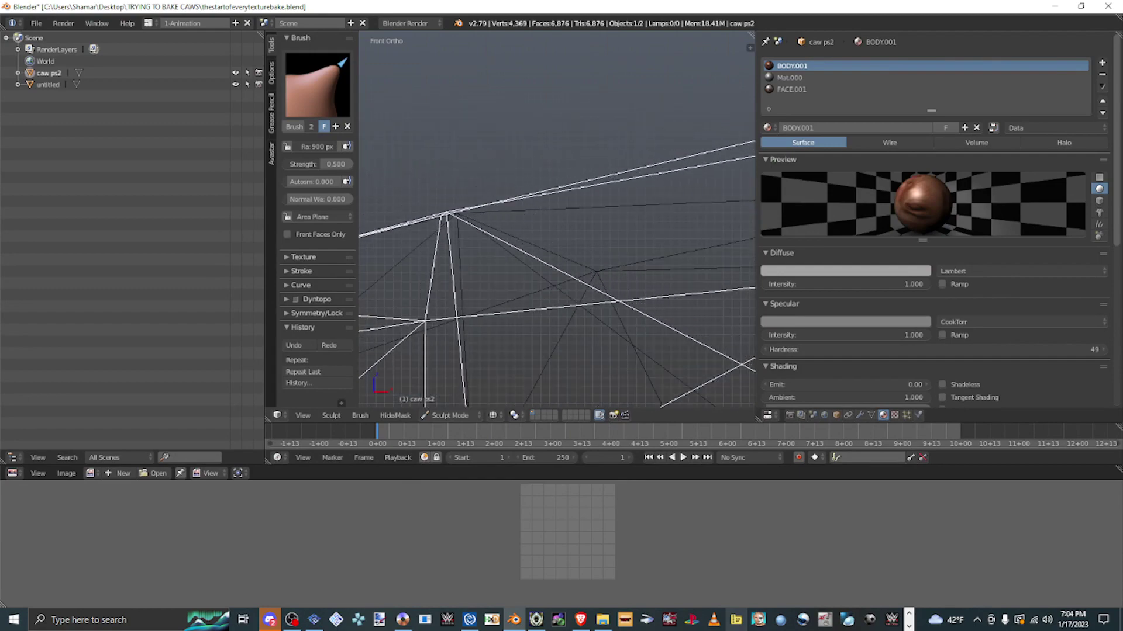
pyautogui.scroll(-4, 556, 223)
pyautogui.scroll(3, 555, 223)
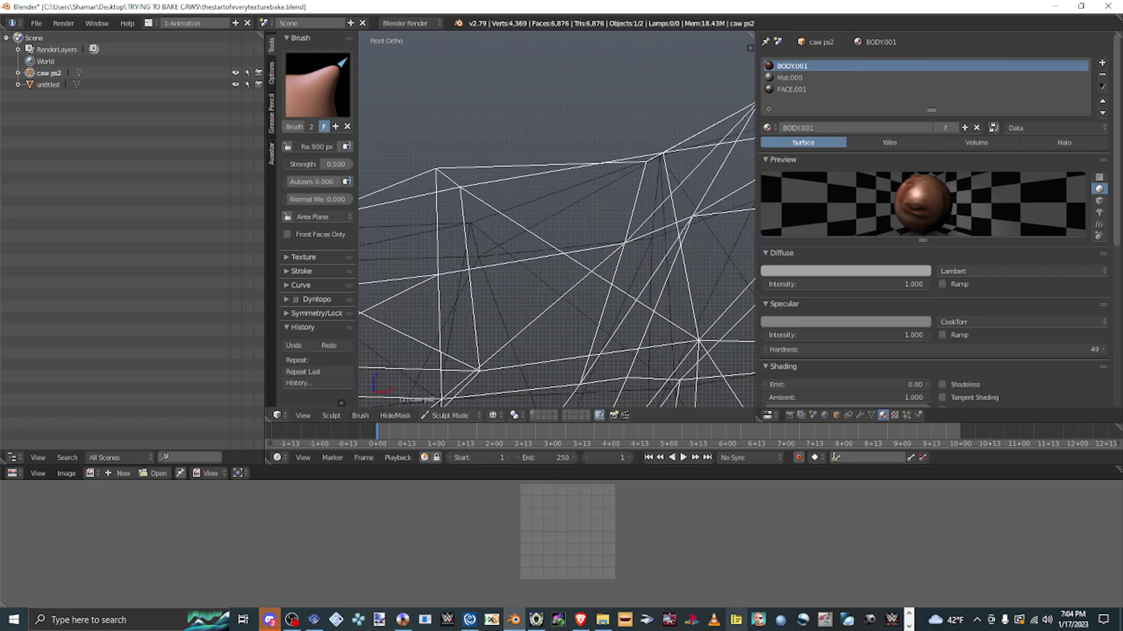
pyautogui.scroll(3, 555, 223)
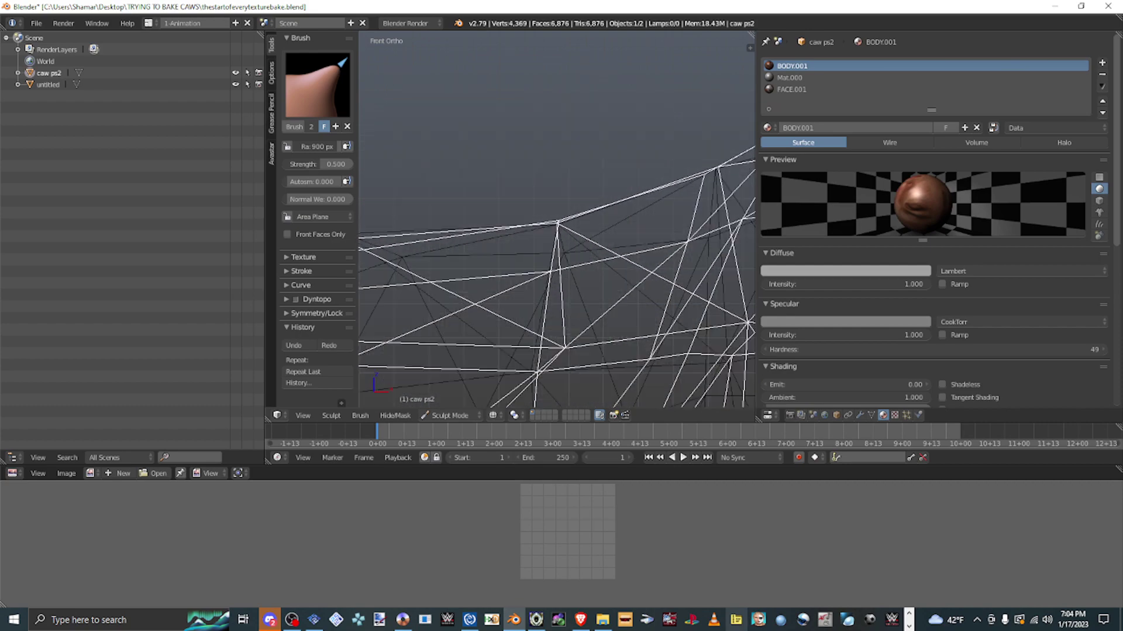
# - Raise the top of the forearm on caw ps2 from the wrist toward the elbow to the untitled mesh's outline
pyautogui.scroll(-3, 555, 223)
pyautogui.scroll(4, 555, 223)
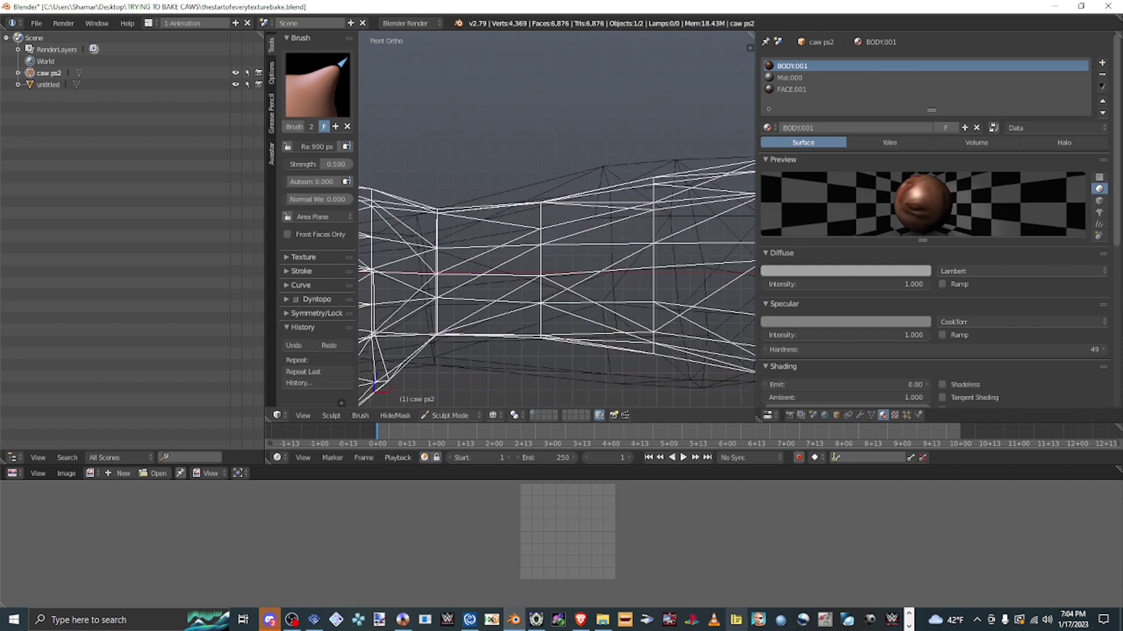
pyautogui.scroll(3, 555, 222)
pyautogui.scroll(4, 555, 222)
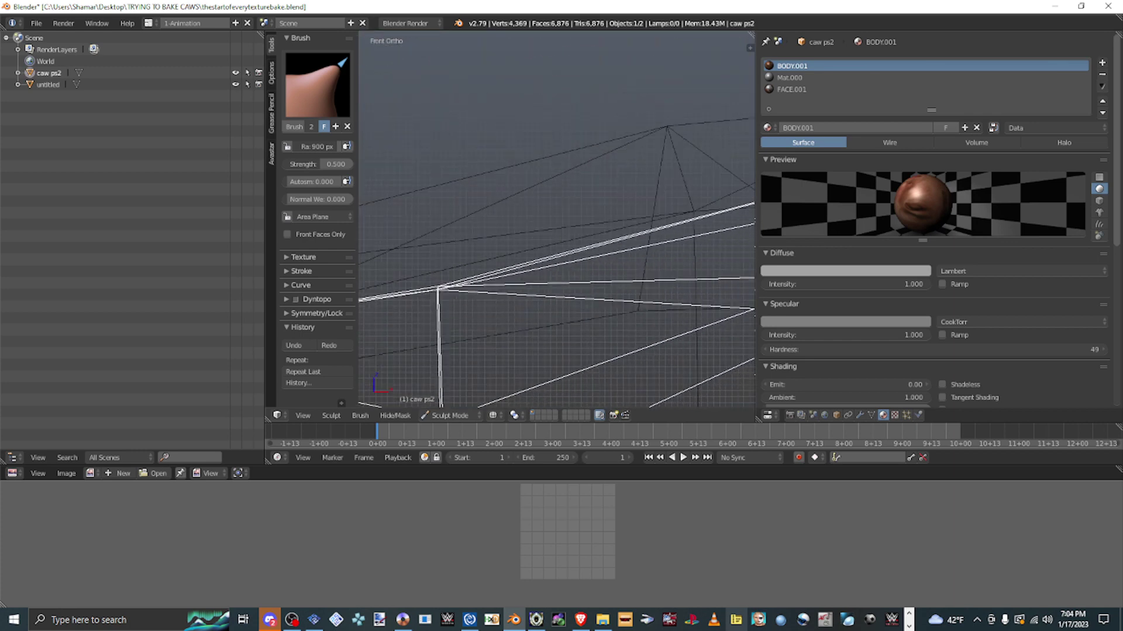
pyautogui.keyDown('shift'); pyautogui.moveTo(555, 222); pyautogui.dragTo(624, 158, button='middle'); pyautogui.keyUp('shift')
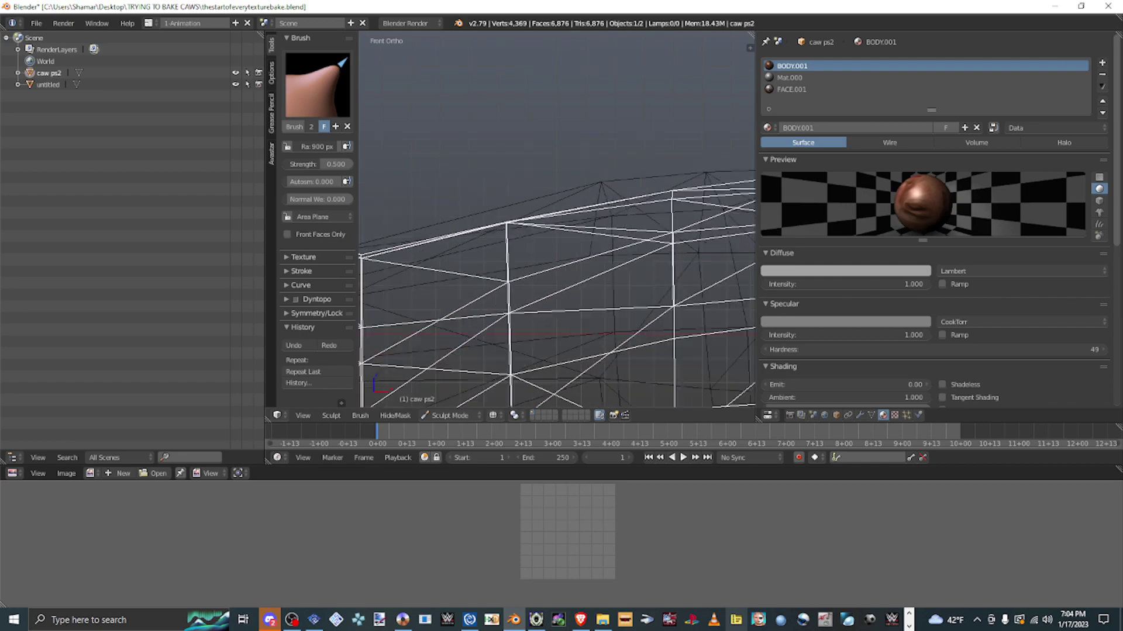
pyautogui.scroll(-6, 555, 222)
# - Fit the thumb and the lower edge of the hand on caw ps2 to the untitled mesh's hand
pyautogui.scroll(3, 555, 222)
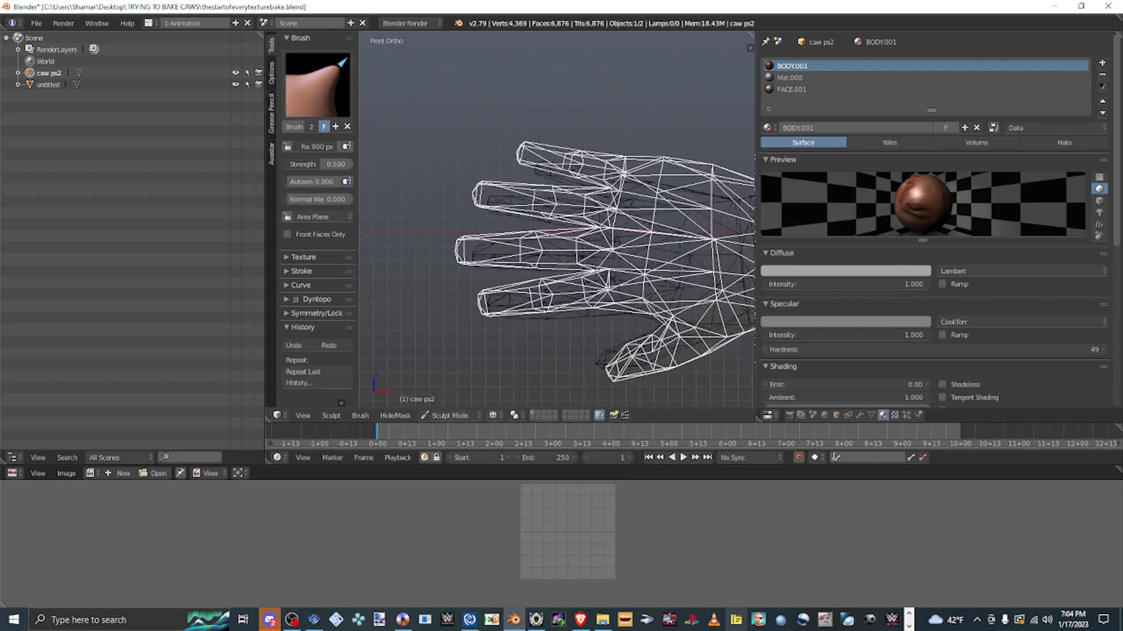
pyautogui.scroll(5, 556, 223)
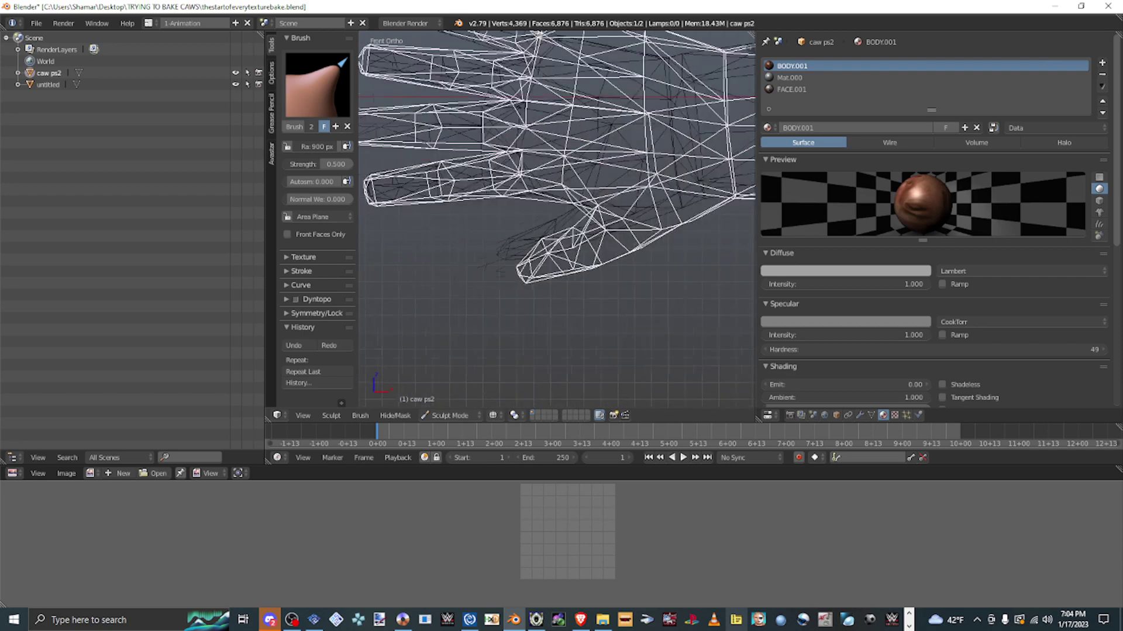
pyautogui.scroll(4, 556, 222)
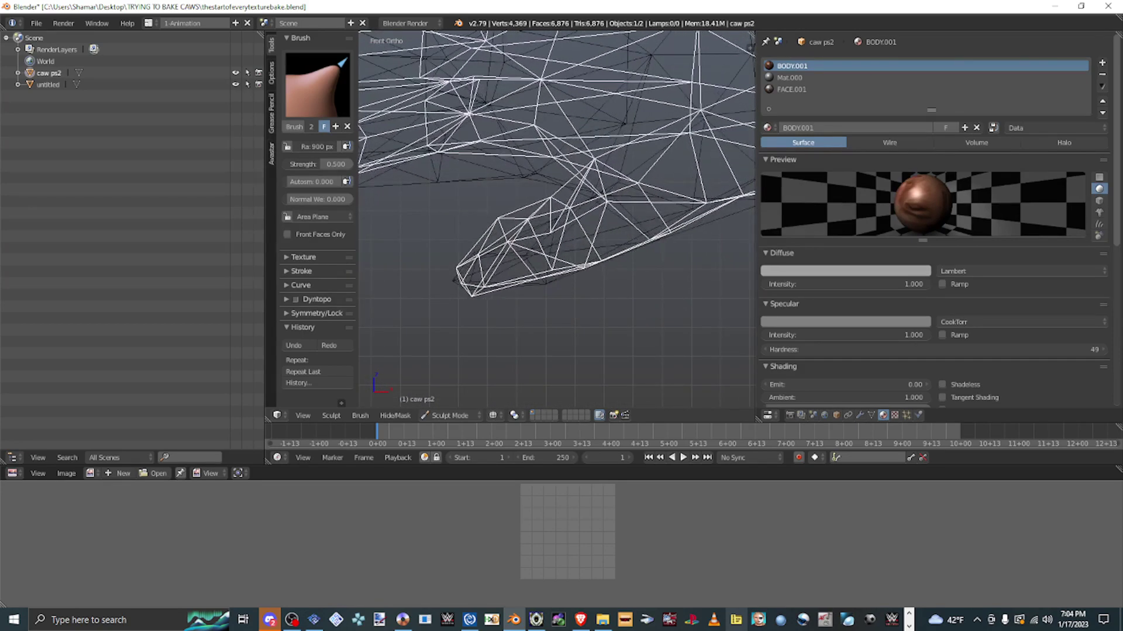
pyautogui.scroll(-7, 556, 222)
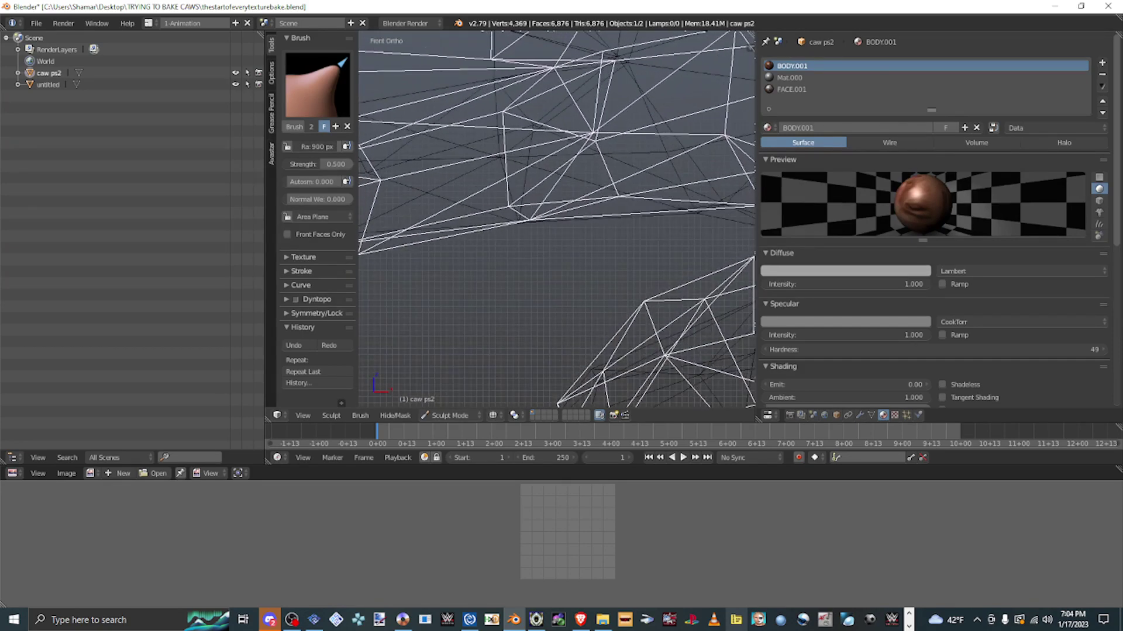
# - Pull the underside of the arm on caw ps2 to the untitled mesh's lower arm outline in the front view
pyautogui.scroll(3, 556, 223)
pyautogui.scroll(4, 555, 222)
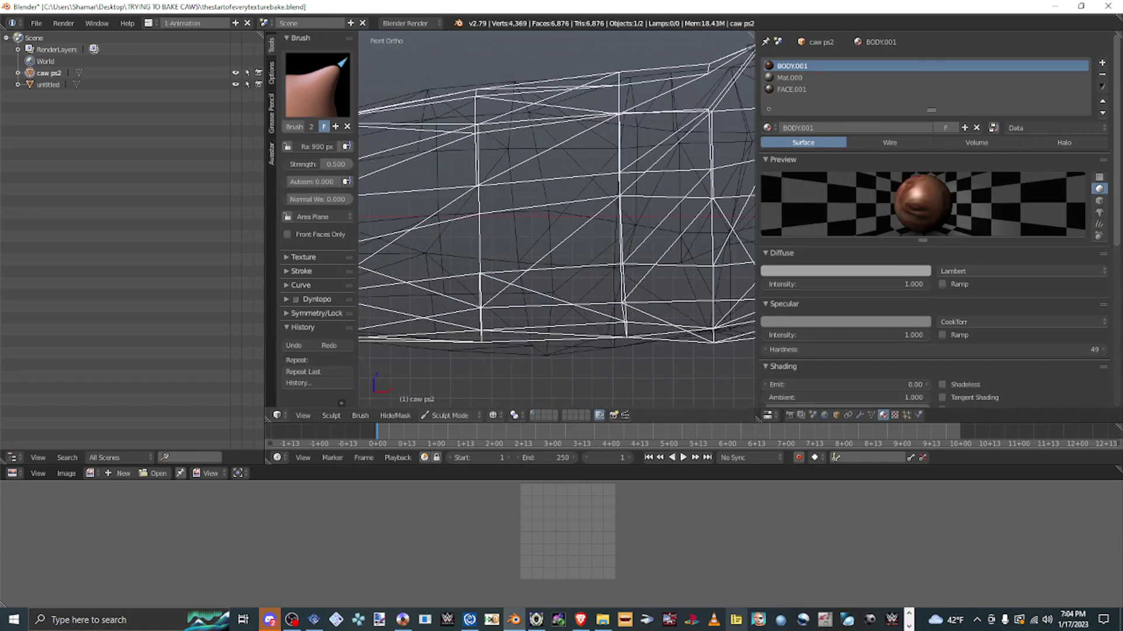
pyautogui.keyDown('shift'); pyautogui.scroll(-3, 555, 222); pyautogui.keyUp('shift')
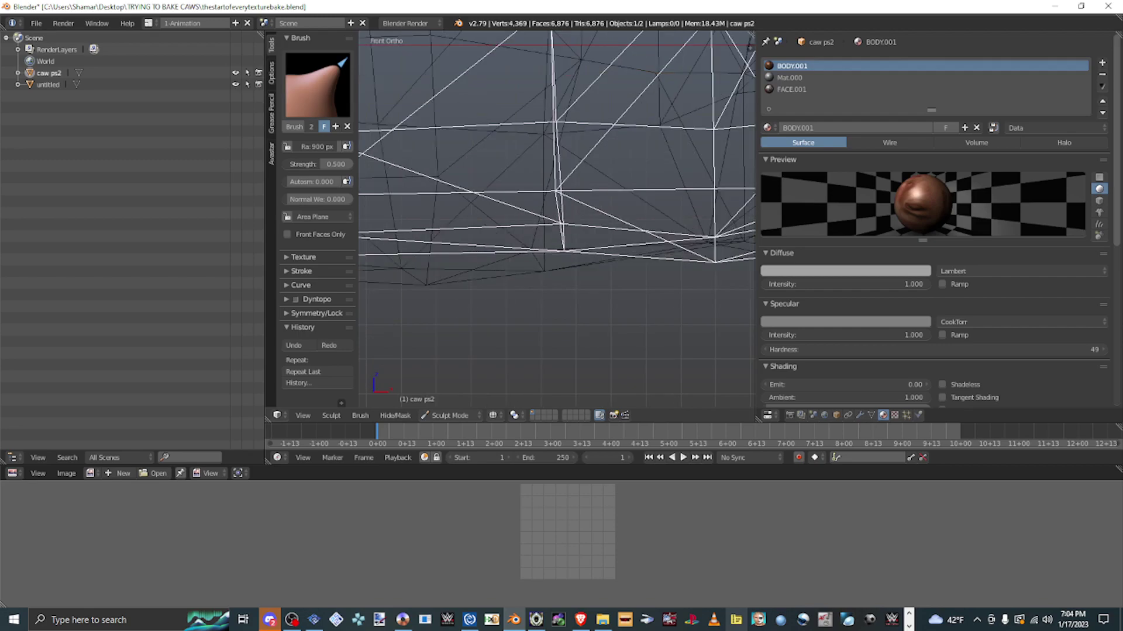
pyautogui.scroll(-8, 555, 223)
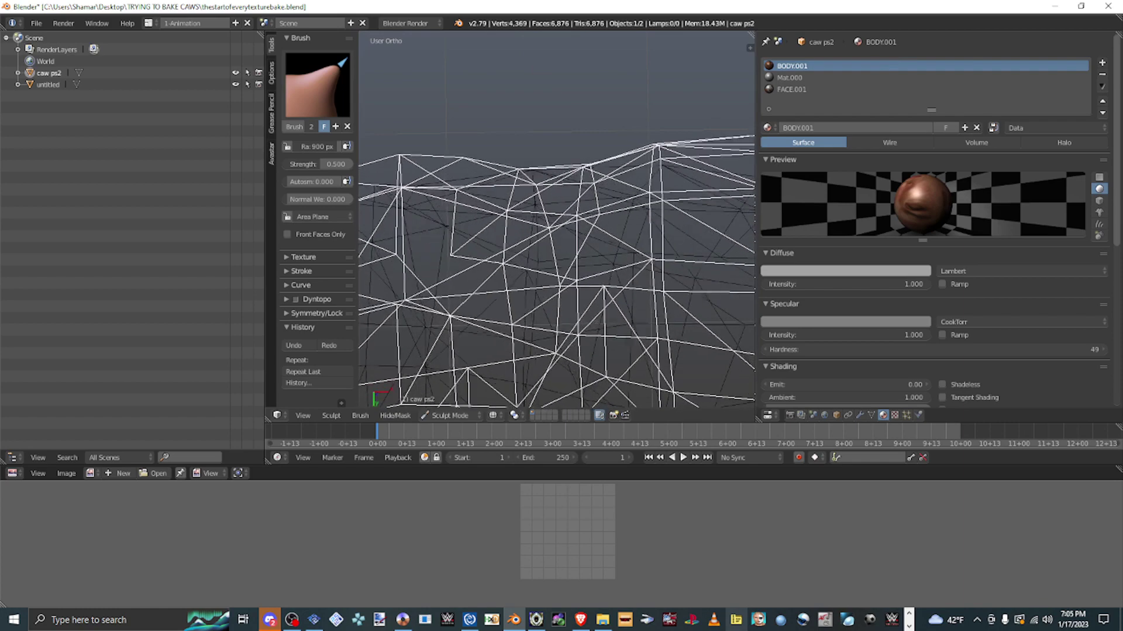
# - From an angled view, shift the forearm vertices of caw ps2 up to the untitled mesh's forearm
pyautogui.keyDown('shift'); pyautogui.scroll(-5, 555, 222); pyautogui.keyUp('shift')
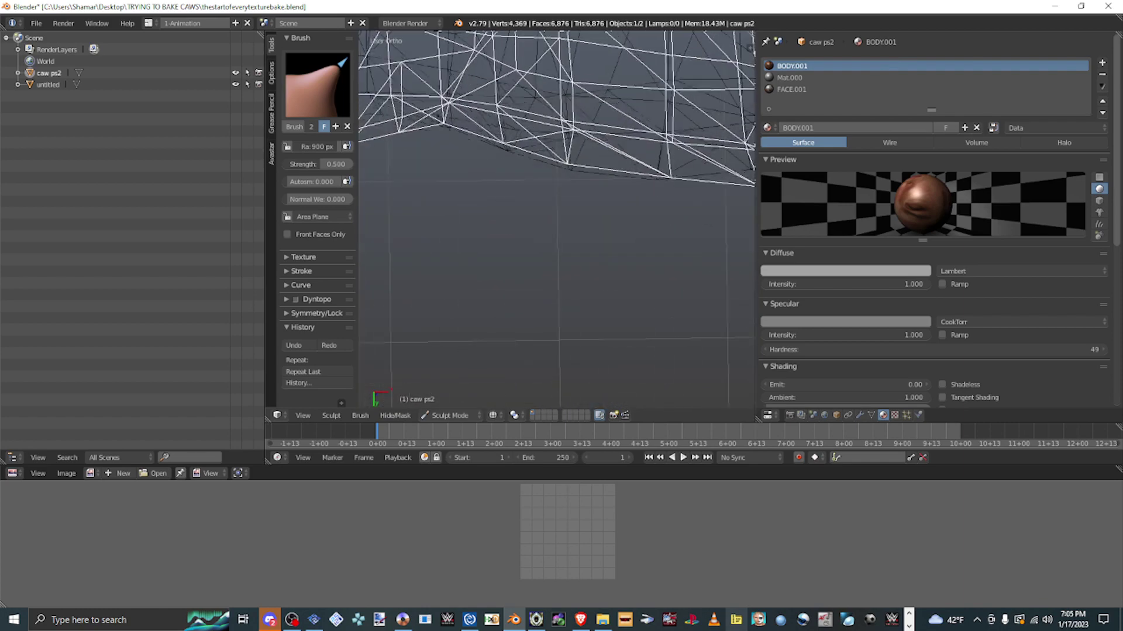
pyautogui.moveTo(556, 222); pyautogui.dragTo(596, 176, button='middle')
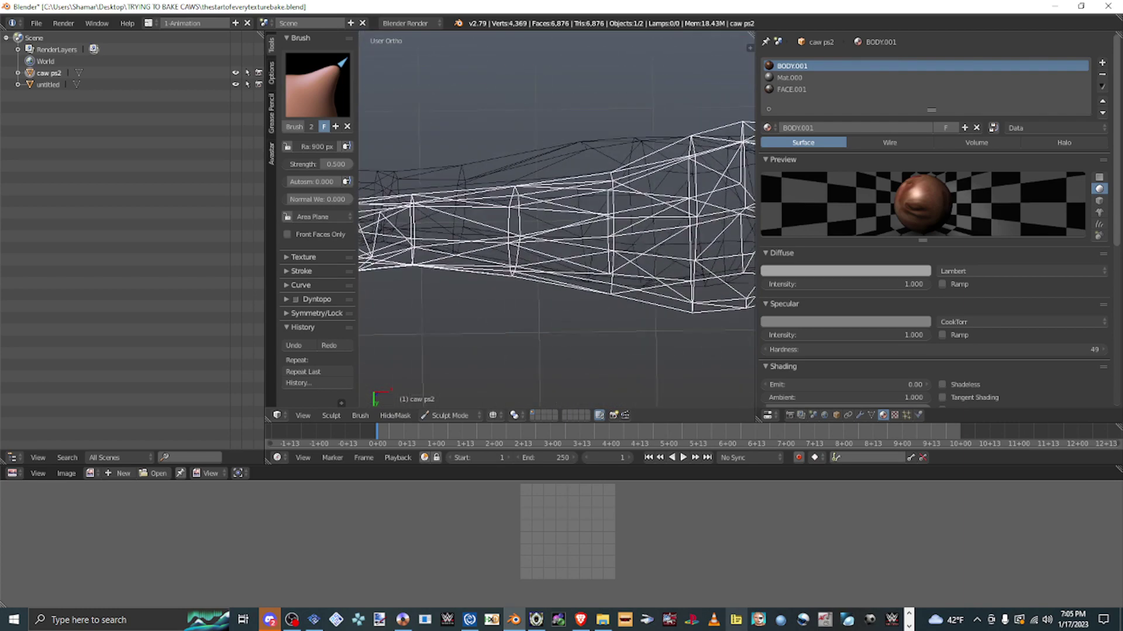
pyautogui.scroll(5, 558, 225)
pyautogui.moveTo(558, 226); pyautogui.dragTo(578, 217, button='middle')
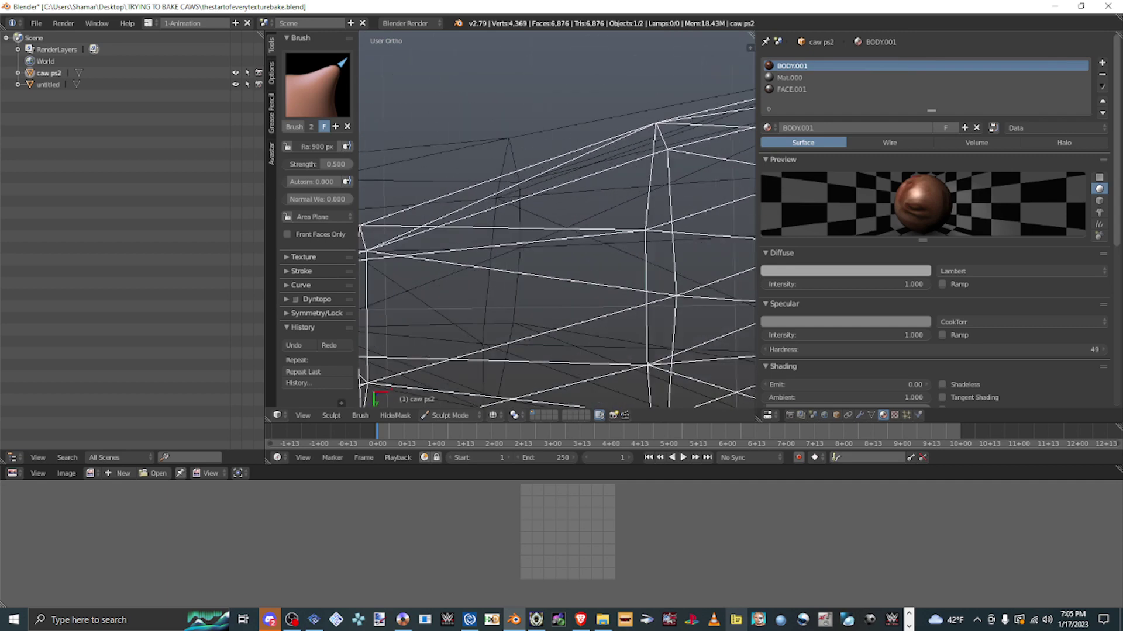
# - Move the fingers of caw ps2 onto the untitled mesh's fingers in the angled view
pyautogui.moveTo(578, 216); pyautogui.dragTo(634, 184, button='middle')
pyautogui.scroll(2, 556, 223)
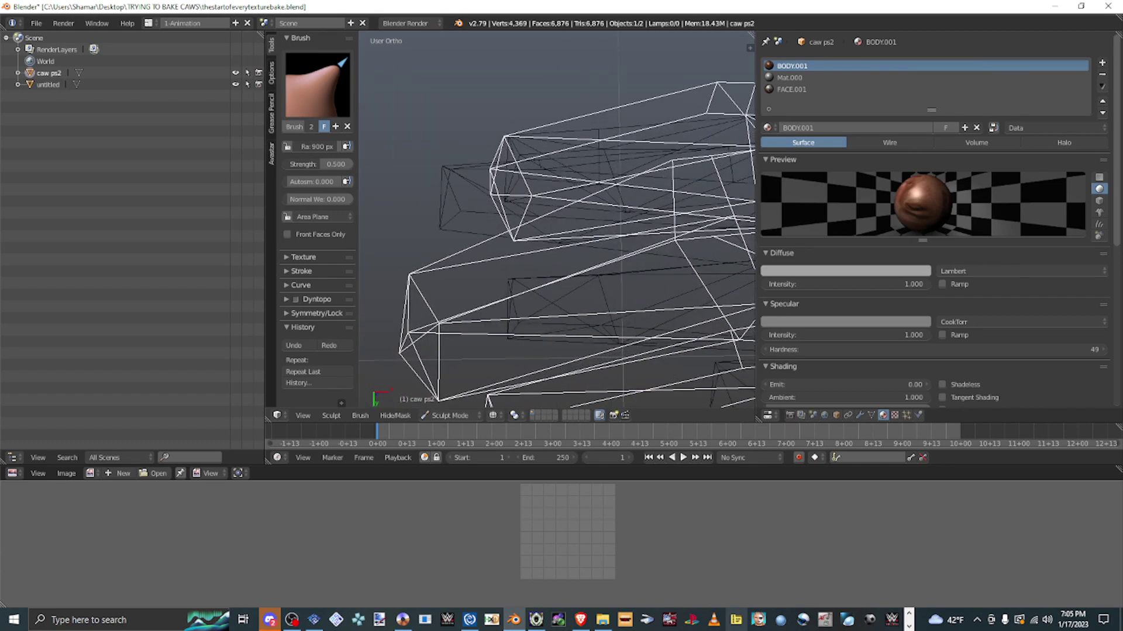
pyautogui.moveTo(634, 184); pyautogui.dragTo(640, 181, button='middle')
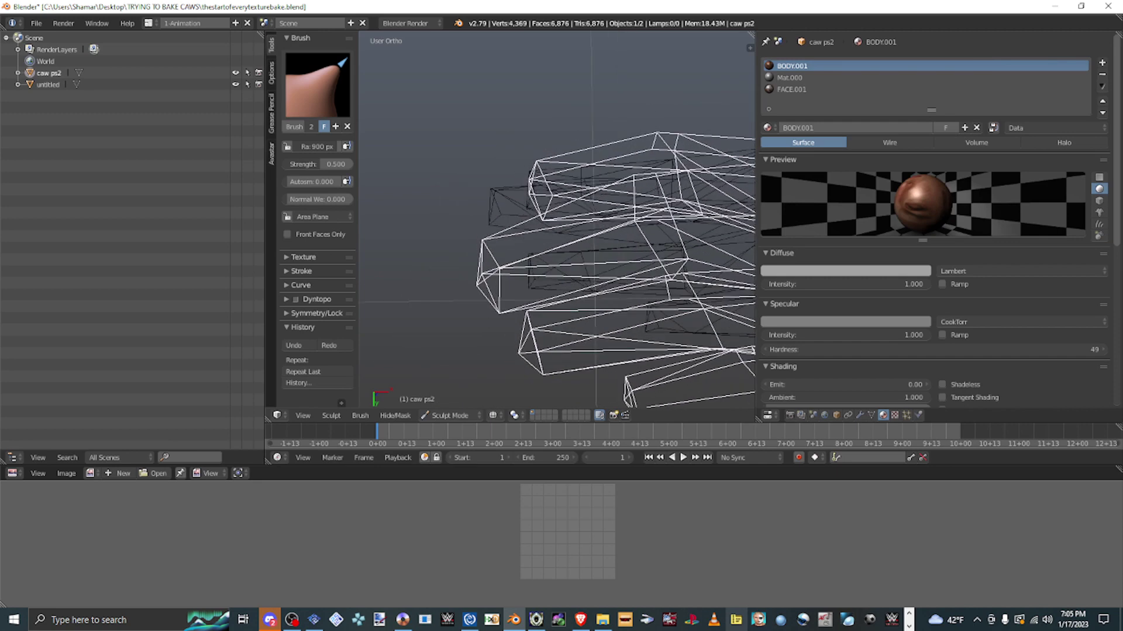
pyautogui.moveTo(640, 181); pyautogui.dragTo(682, 166, button='middle')
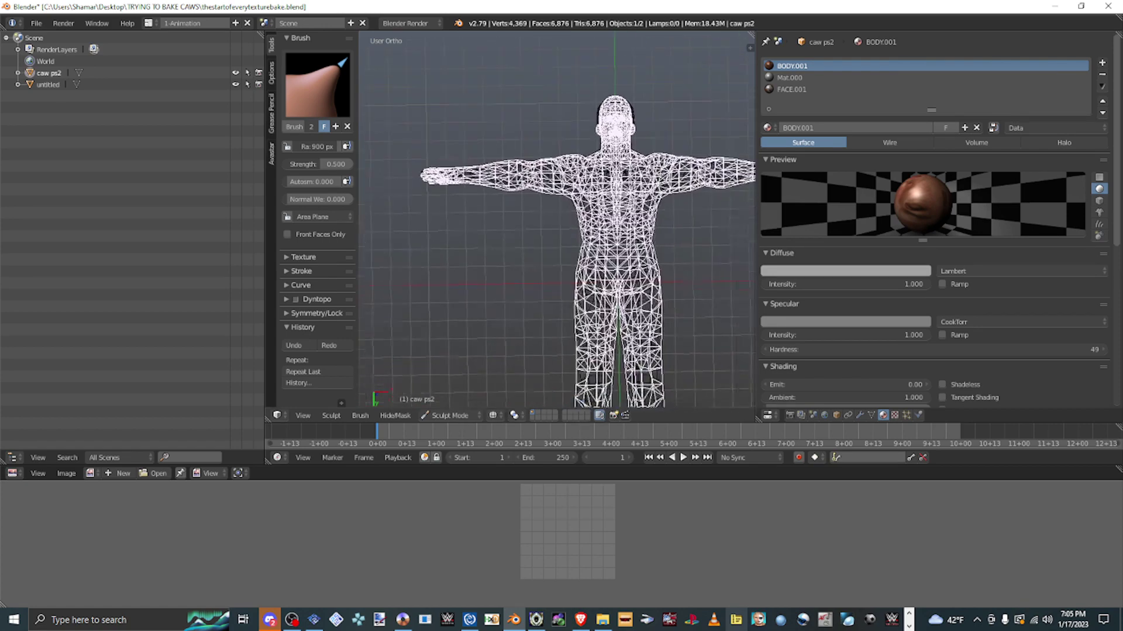
# - Fit the armpit and the side of the chest on caw ps2 to the untitled mesh's outline
pyautogui.scroll(3, 555, 219)
pyautogui.scroll(5, 556, 220)
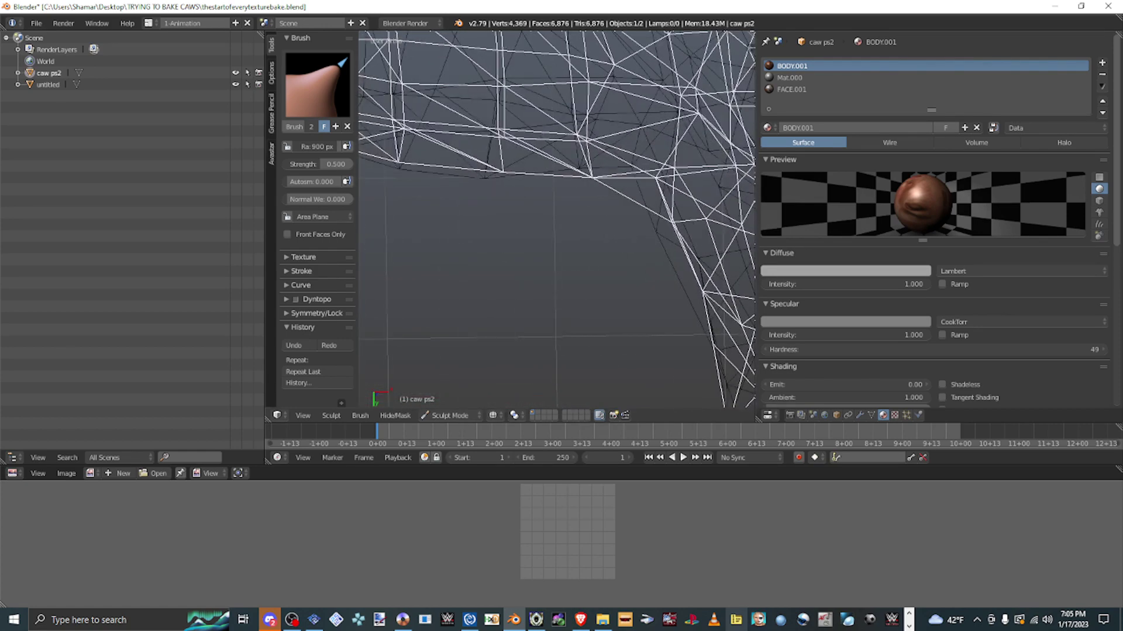
pyautogui.moveTo(556, 219); pyautogui.dragTo(579, 202, button='middle')
pyautogui.scroll(4, 555, 219)
# - Pull the side of the head on caw ps2 outward to the untitled mesh's head outline
pyautogui.scroll(-10, 555, 219)
pyautogui.scroll(10, 591, 187)
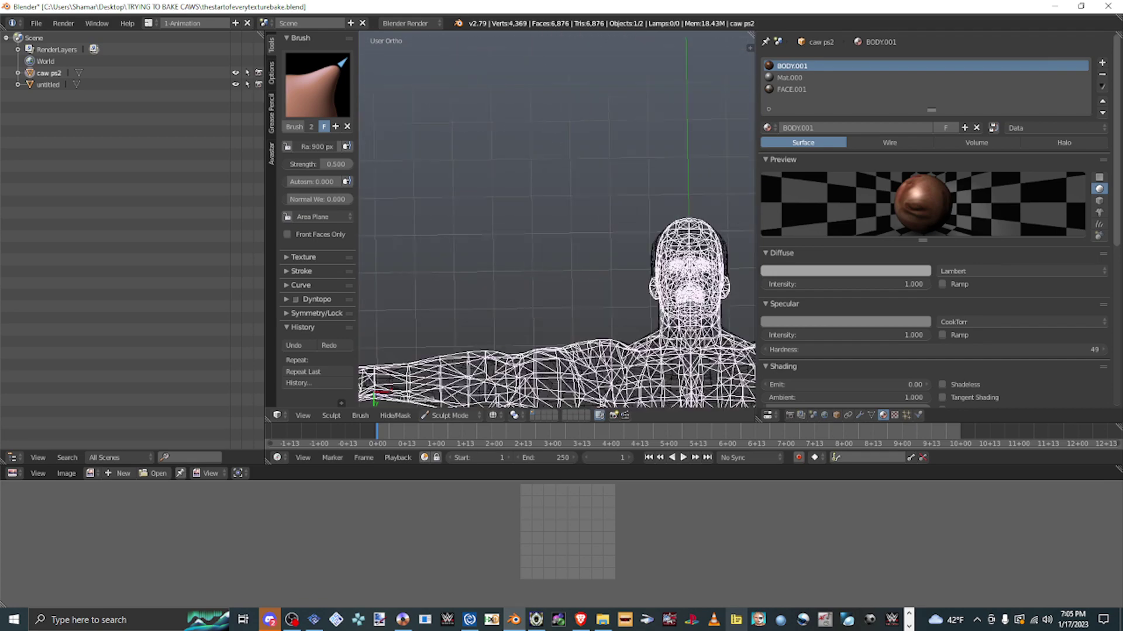
pyautogui.scroll(4, 592, 187)
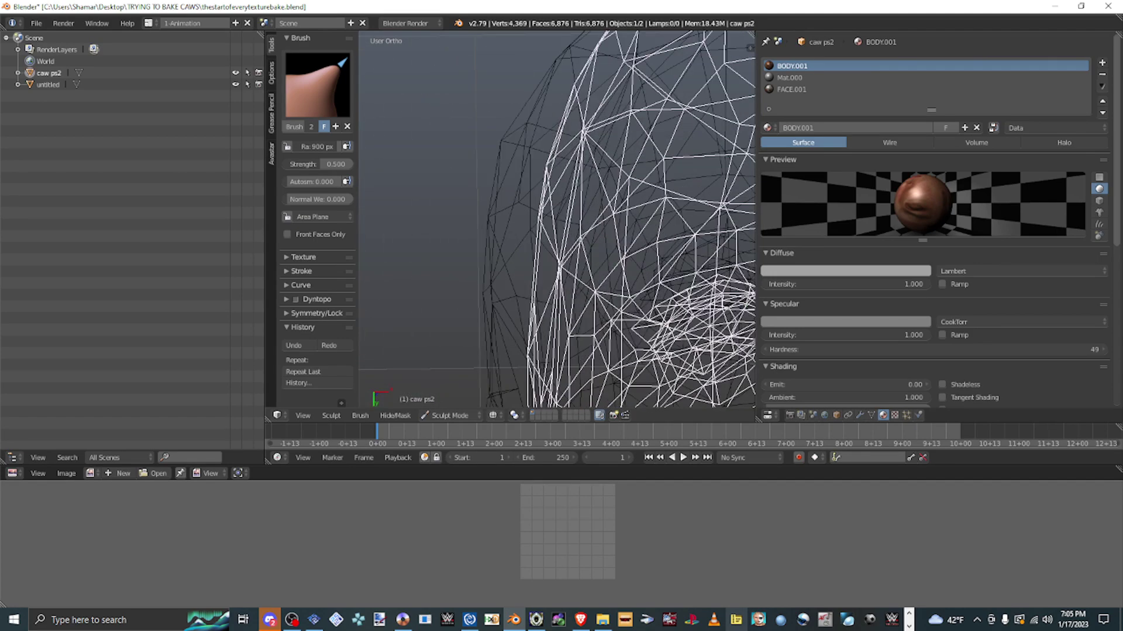
pyautogui.moveTo(585, 205); pyautogui.dragTo(575, 205, button='middle')
pyautogui.scroll(5, 591, 187)
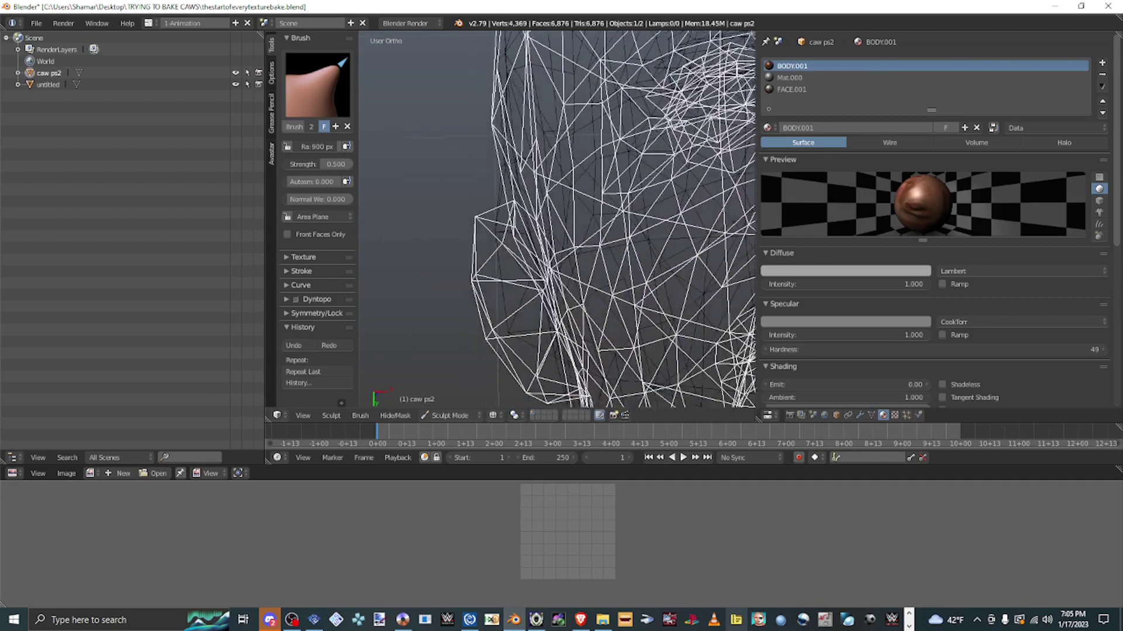
# - Push the protruding ear vertices of caw ps2 inward to the side of the untitled mesh's head
pyautogui.scroll(4, 557, 219)
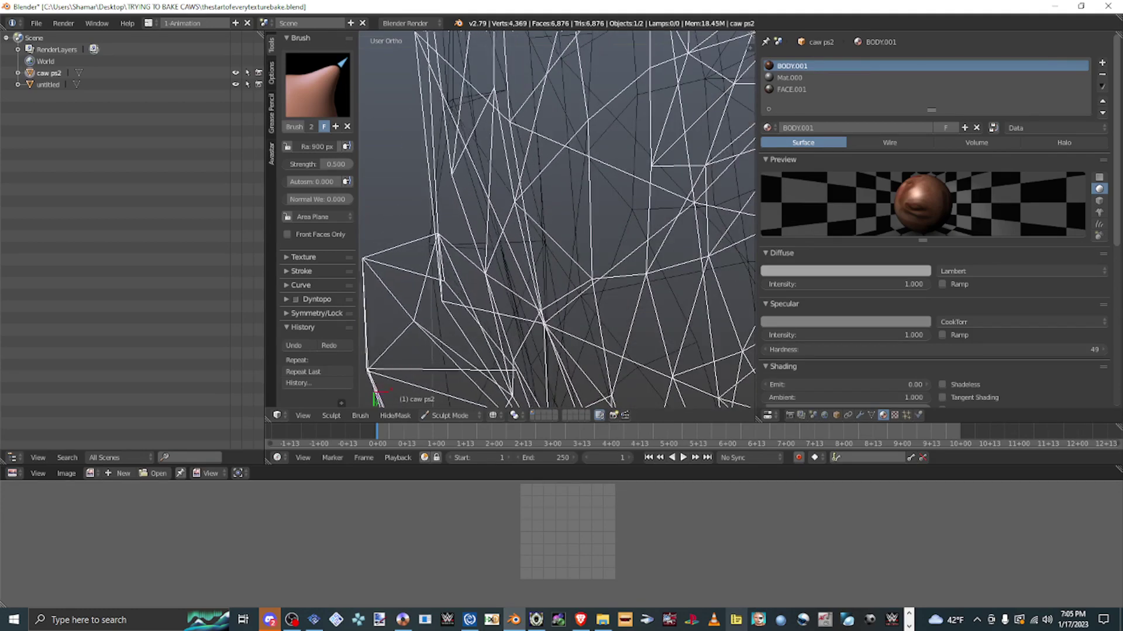
pyautogui.moveTo(556, 233); pyautogui.dragTo(612, 206, button='middle')
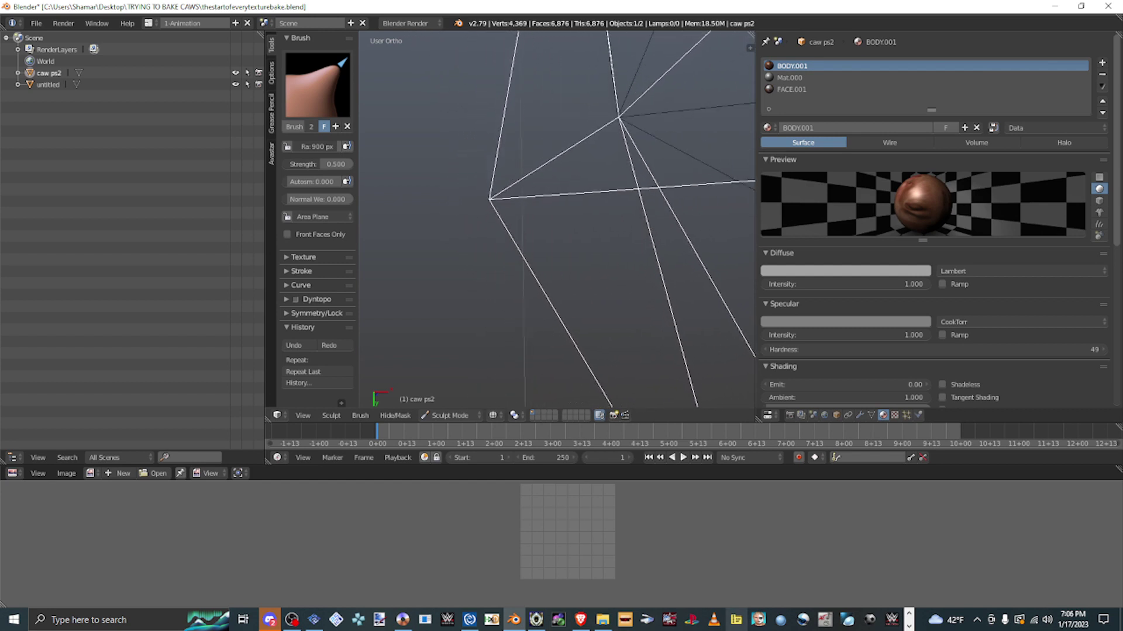
pyautogui.moveTo(613, 206); pyautogui.dragTo(622, 202, button='middle')
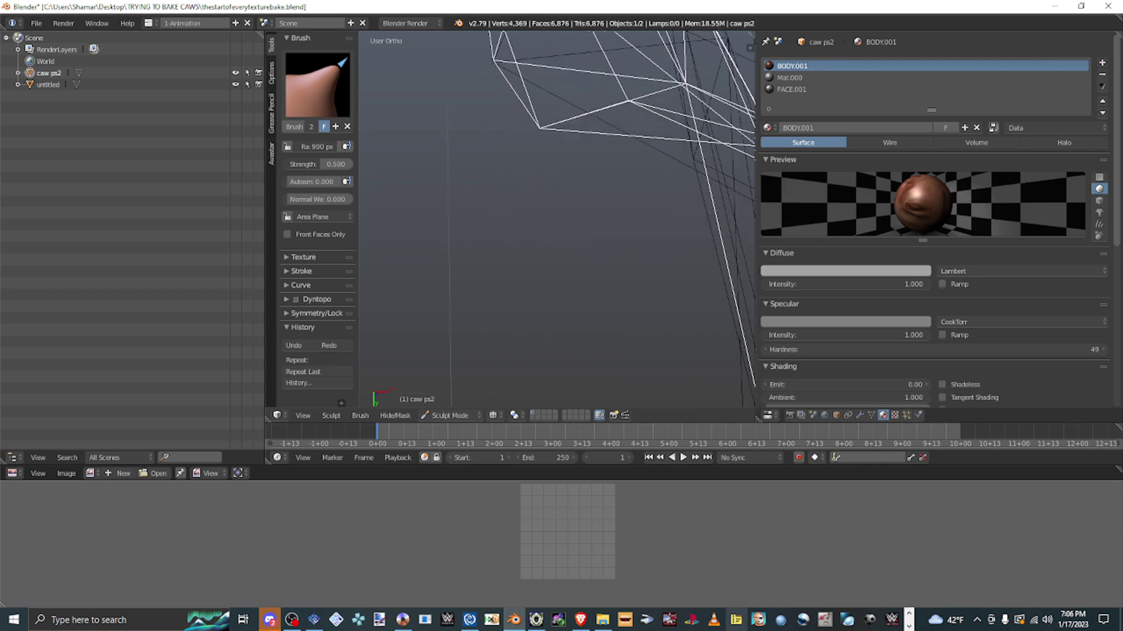
pyautogui.moveTo(622, 202); pyautogui.dragTo(661, 181, button='middle')
pyautogui.scroll(8, 557, 219)
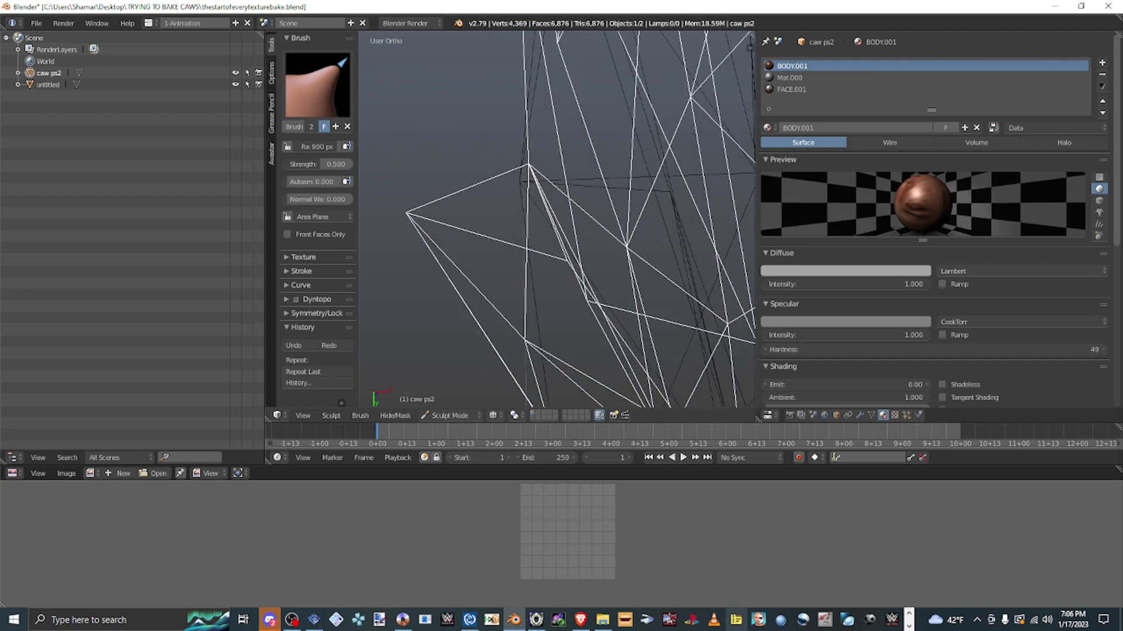
pyautogui.moveTo(557, 219); pyautogui.dragTo(561, 218, button='middle')
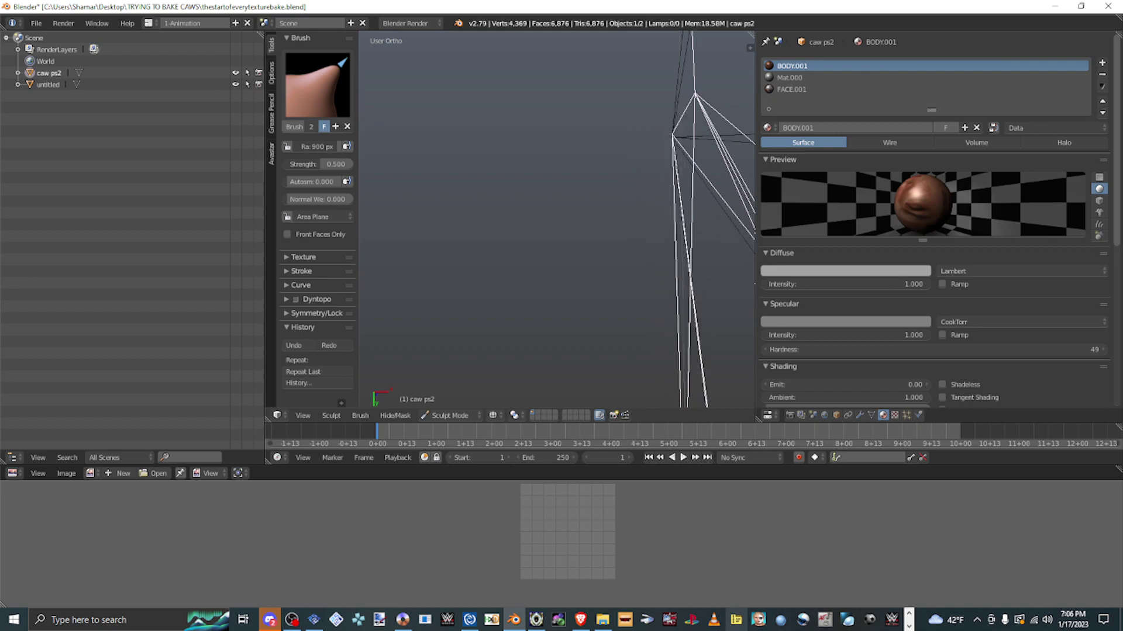
pyautogui.scroll(-8, 557, 219)
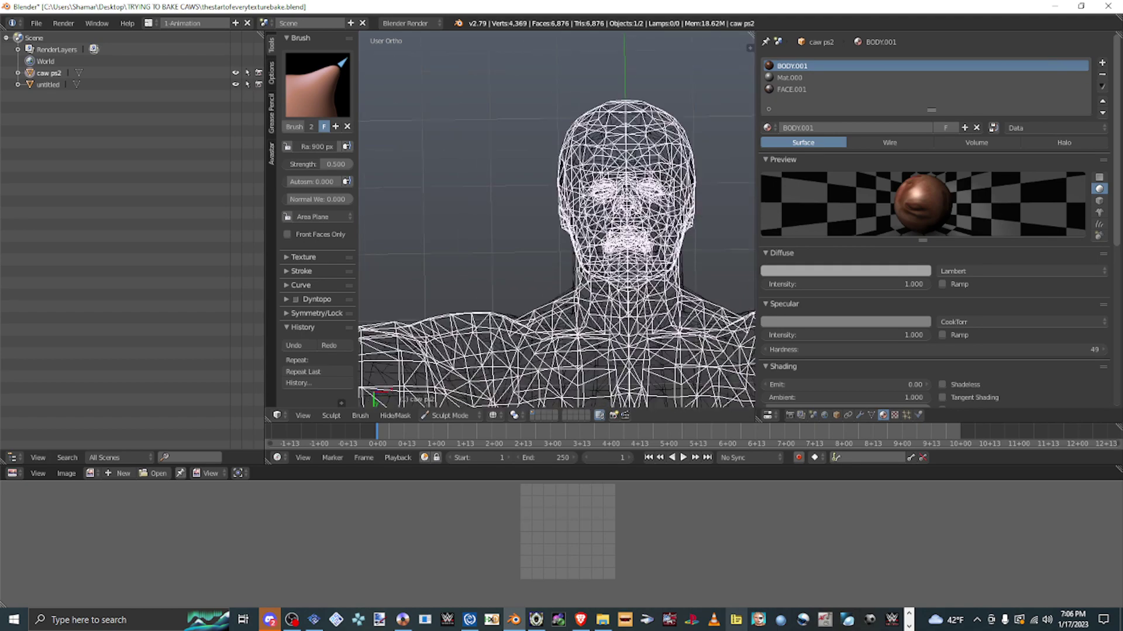
# - Fit the jaw and the side of the neck on caw ps2 to the untitled mesh's outline
pyautogui.scroll(6, 556, 219)
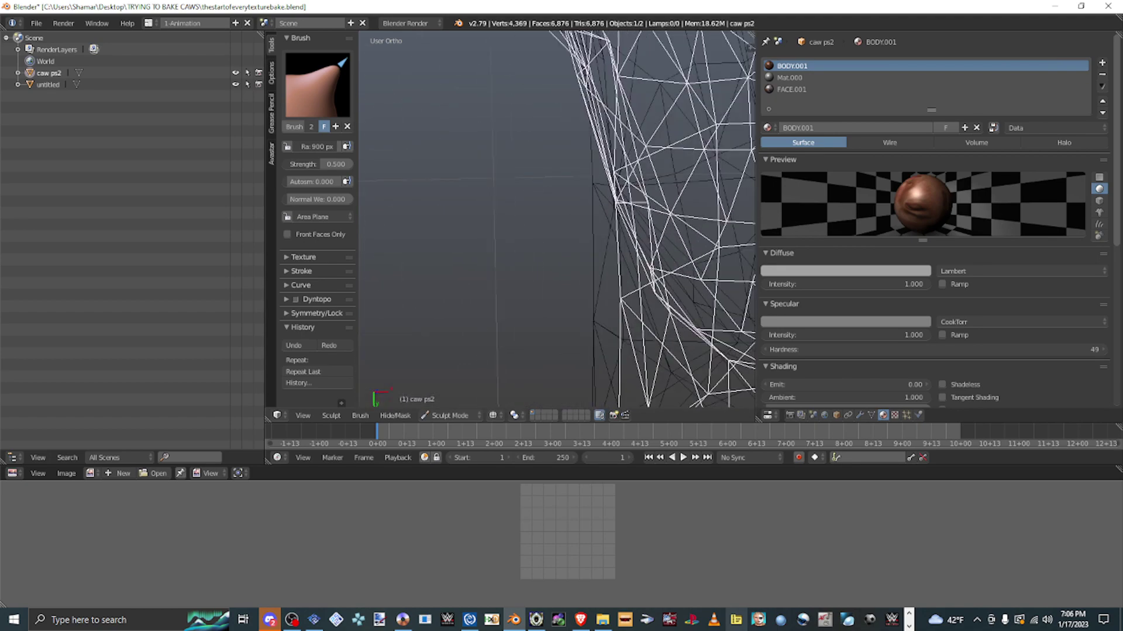
pyautogui.scroll(2, 557, 219)
pyautogui.moveTo(556, 219); pyautogui.dragTo(476, 275, button='middle')
pyautogui.scroll(-3, 556, 219)
pyautogui.scroll(4, 557, 219)
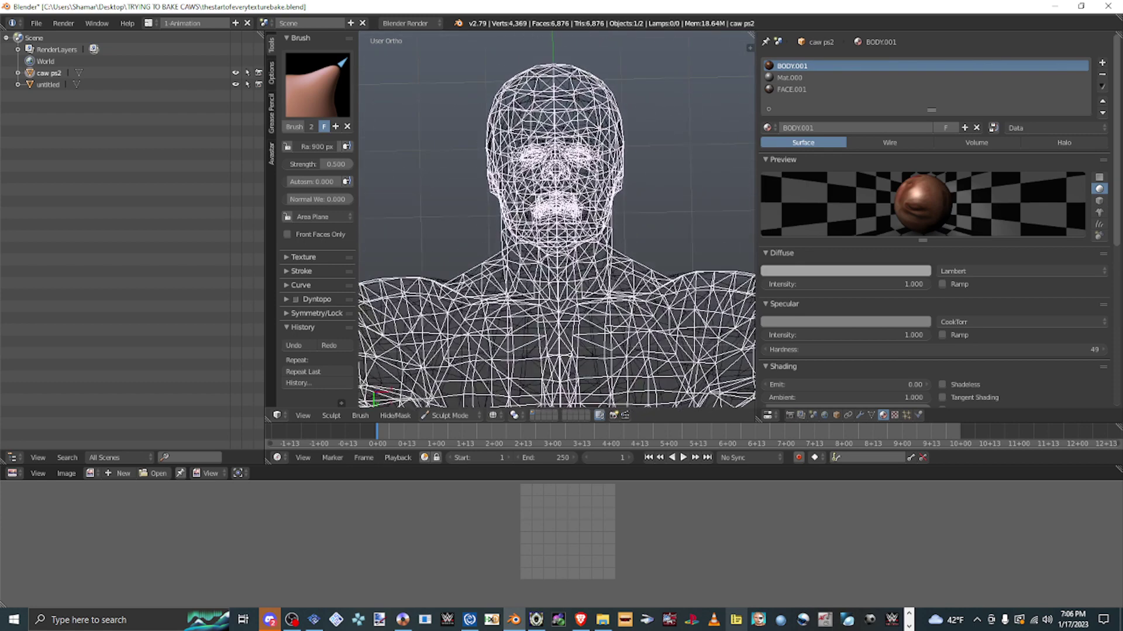
pyautogui.scroll(-4, 557, 219)
pyautogui.scroll(3, 557, 220)
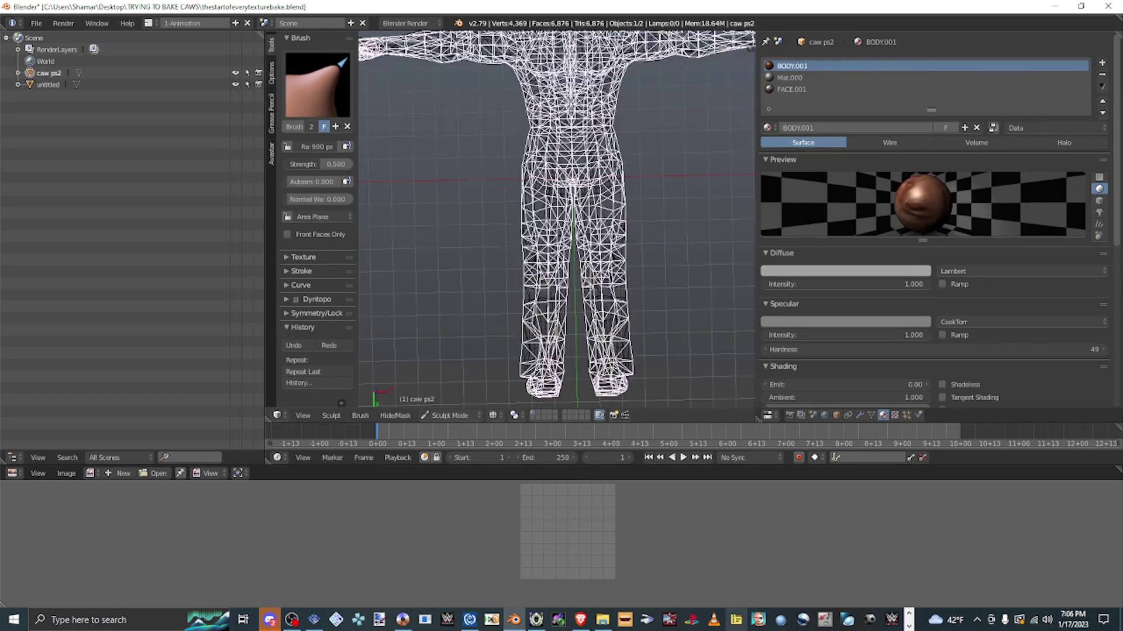
# - Return to Object Mode and add a Shrinkwrap modifier to caw ps2 with untitled as its target
pyautogui.click(450, 415)
pyautogui.click(450, 401)
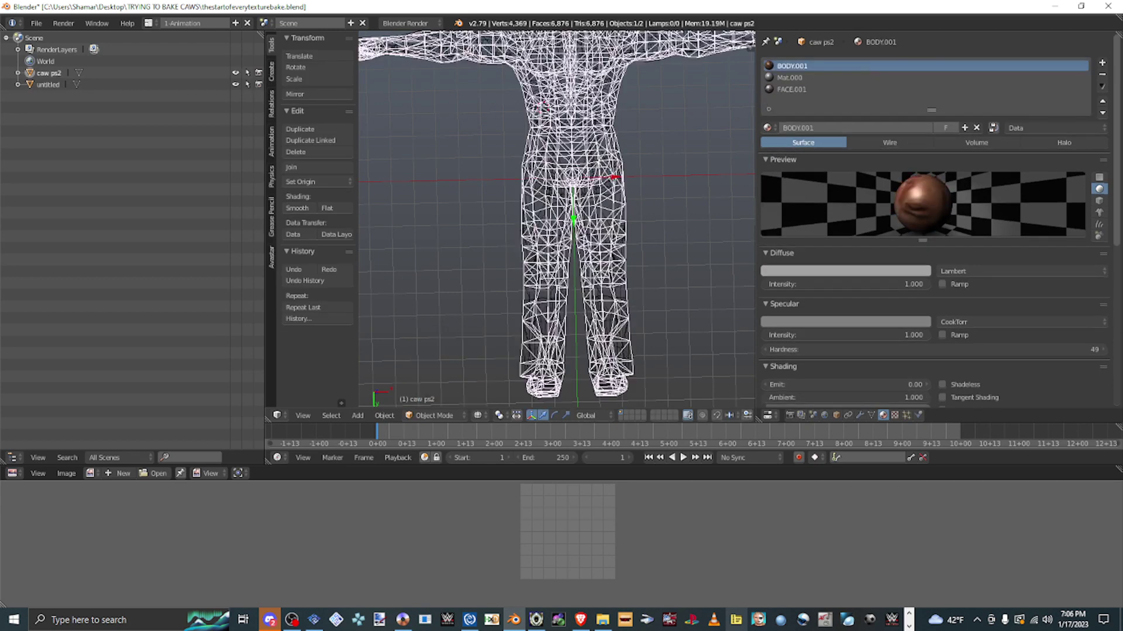
pyautogui.click(859, 414)
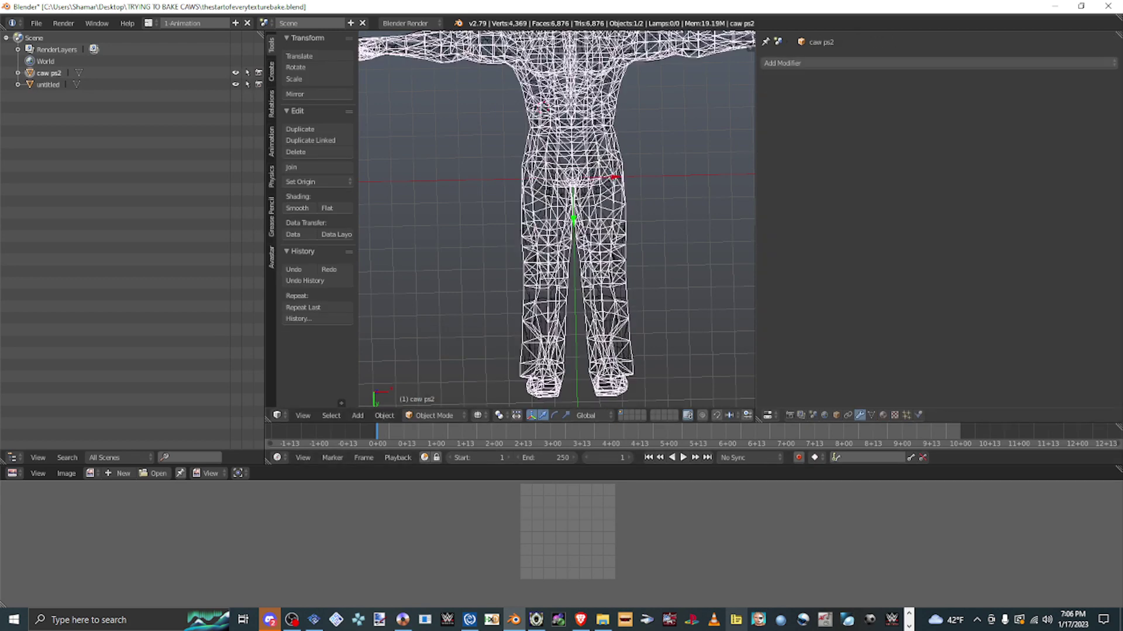
pyautogui.click(965, 63)
pyautogui.click(982, 218)
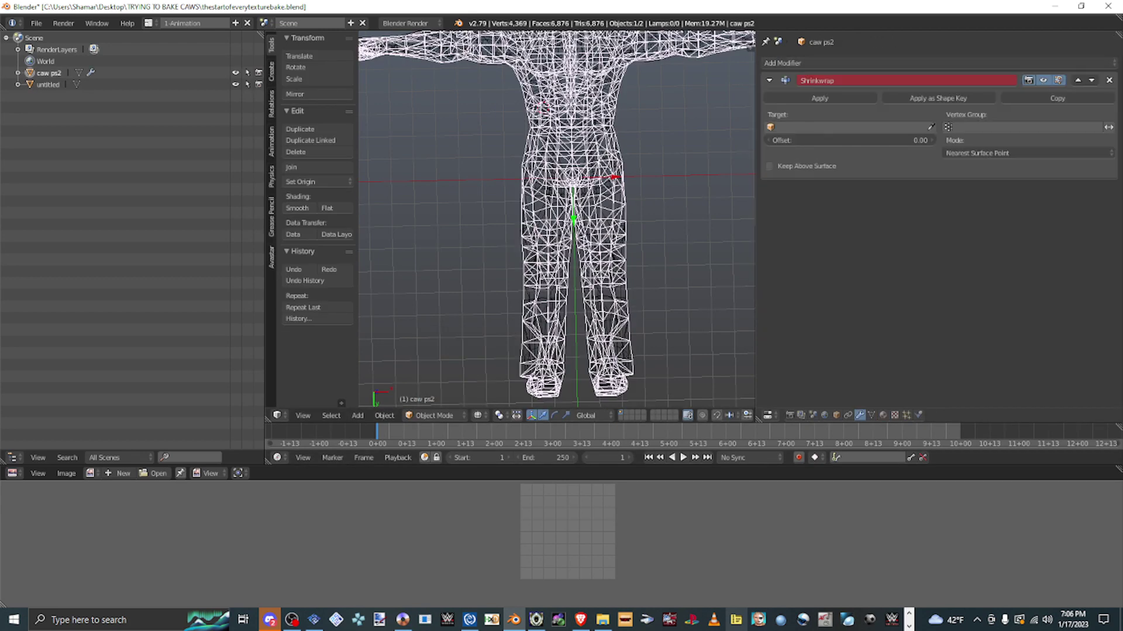
pyautogui.click(848, 127)
pyautogui.click(789, 143)
# - Apply the Shrinkwrap modifier on caw ps2
pyautogui.scroll(-3, 555, 216)
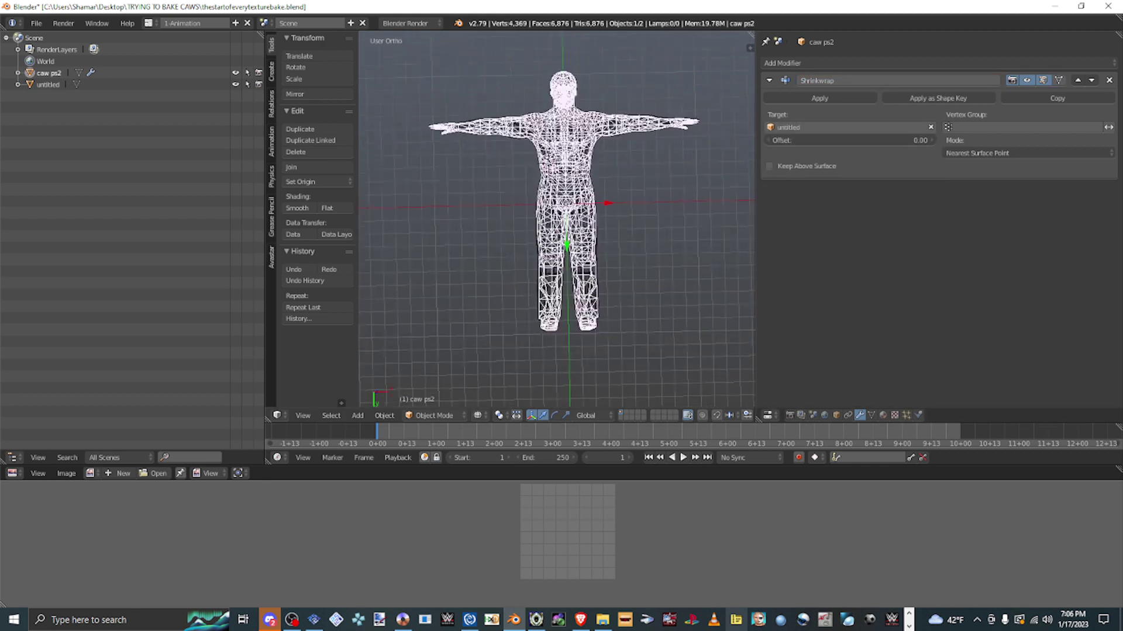
pyautogui.scroll(3, 555, 216)
pyautogui.click(819, 98)
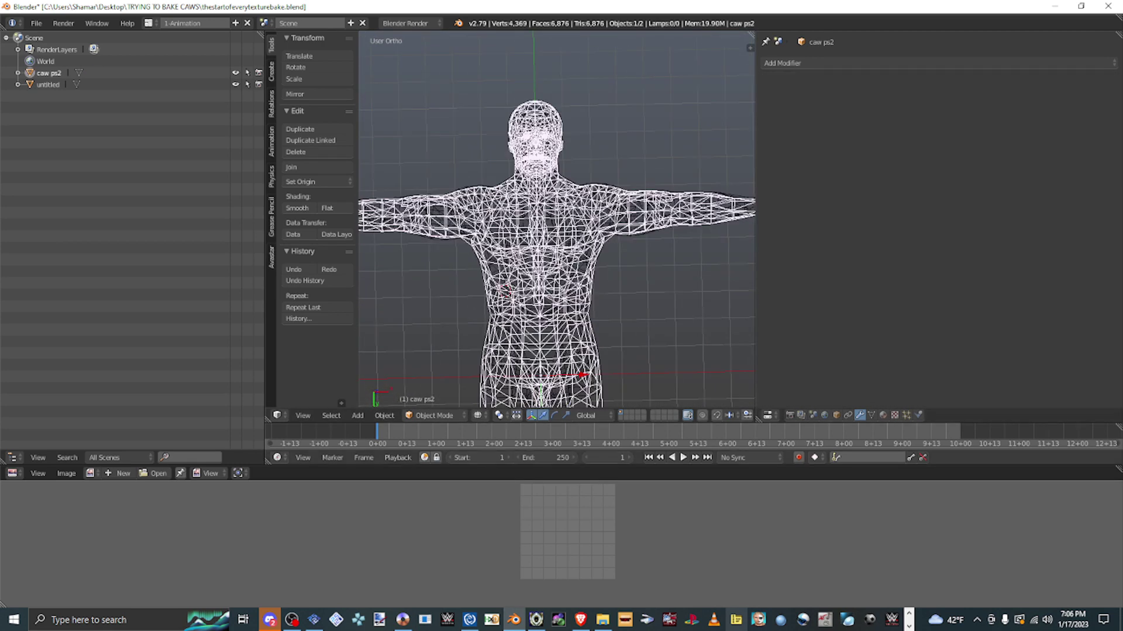
# - Display the meshes in solid shading, then hide caw ps2 and select the untitled body mesh
pyautogui.click(477, 415)
pyautogui.click(438, 364)
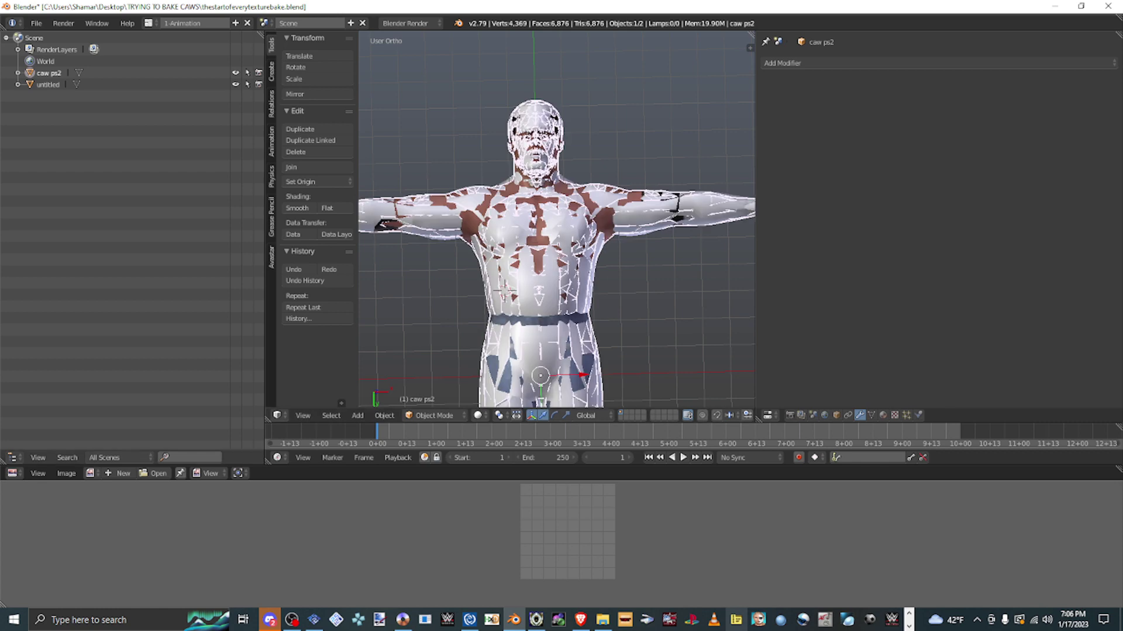
pyautogui.press('h')
pyautogui.rightClick(503, 290)
# - Put the untitled mesh into Edit Mode and select a face beside the jaw
pyautogui.click(434, 415)
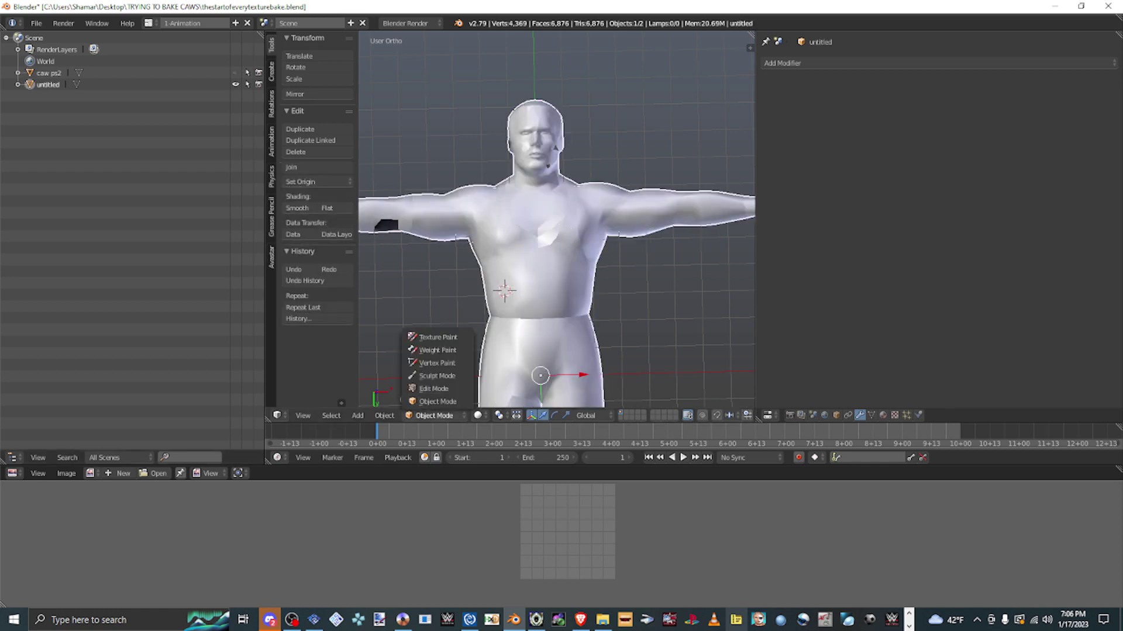
pyautogui.click(439, 376)
pyautogui.click(449, 416)
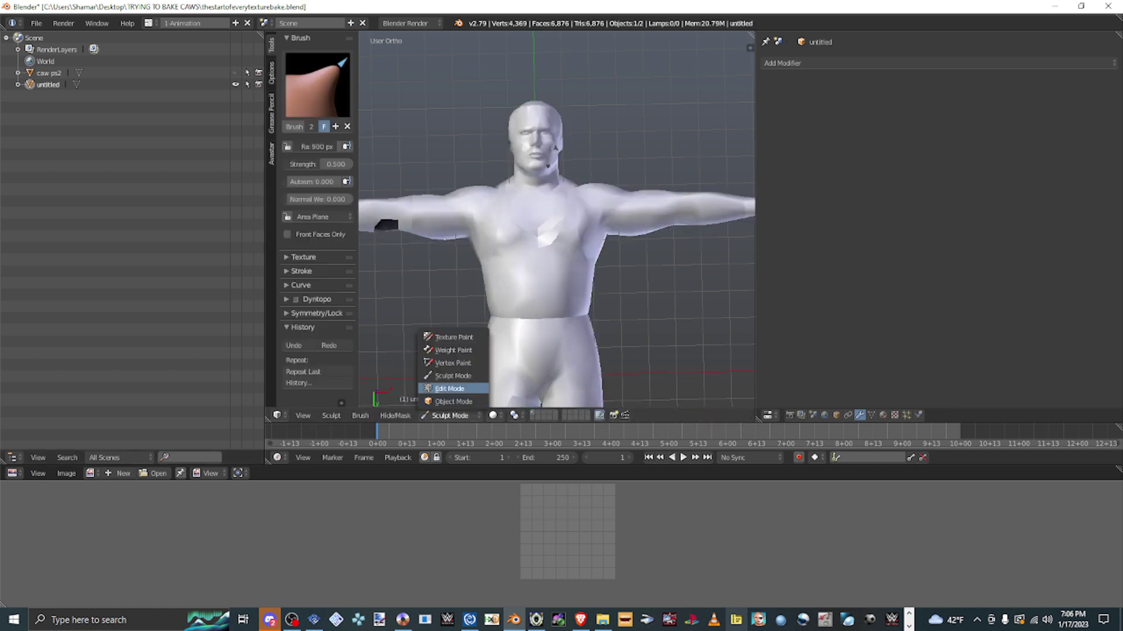
pyautogui.click(445, 350)
pyautogui.scroll(2, 529, 123)
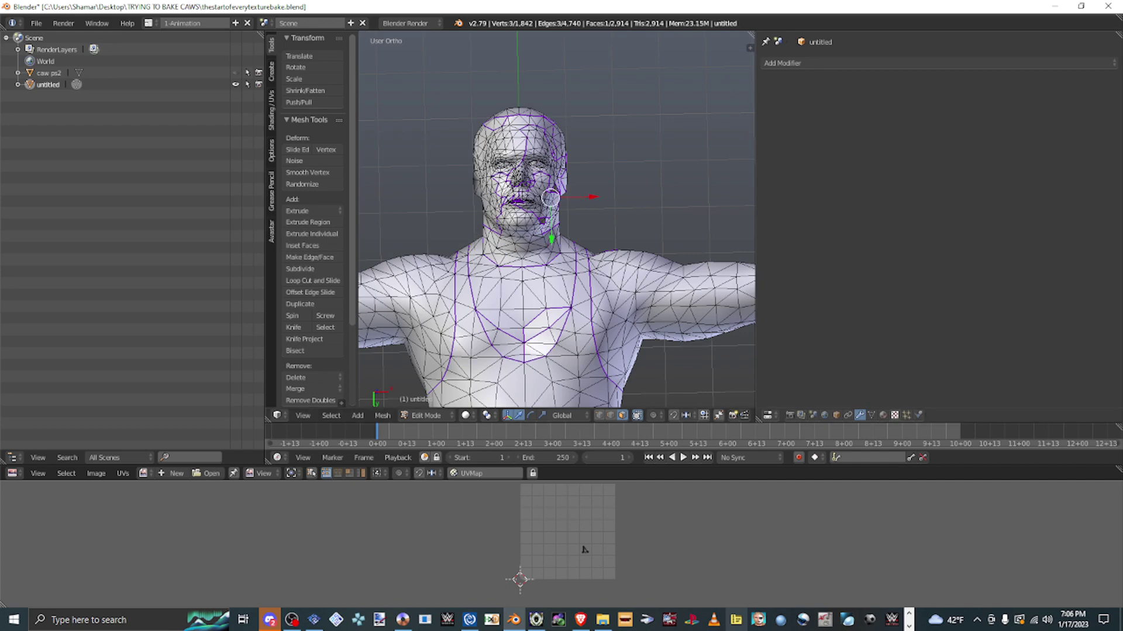
# - Select untitled's head faces by material, including those using Mat.077 and Mat.073
pyautogui.click(883, 415)
pyautogui.click(933, 136)
pyautogui.scroll(3, 555, 193)
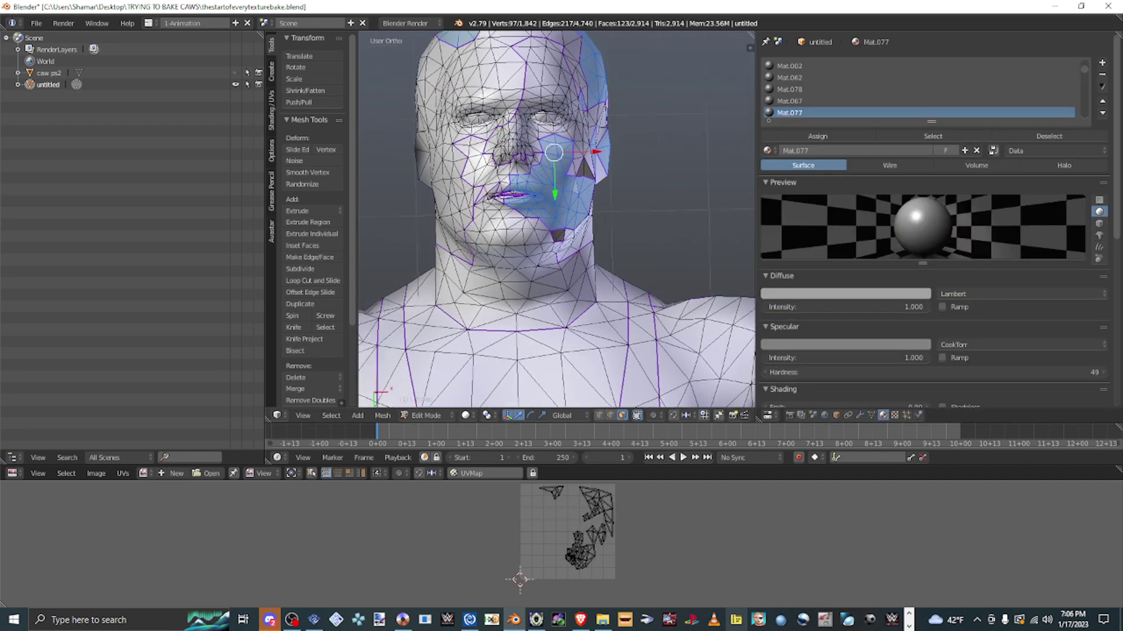
pyautogui.moveTo(555, 193); pyautogui.dragTo(590, 193, button='middle')
pyautogui.scroll(2, 790, 88)
pyautogui.click(790, 66)
pyautogui.click(933, 136)
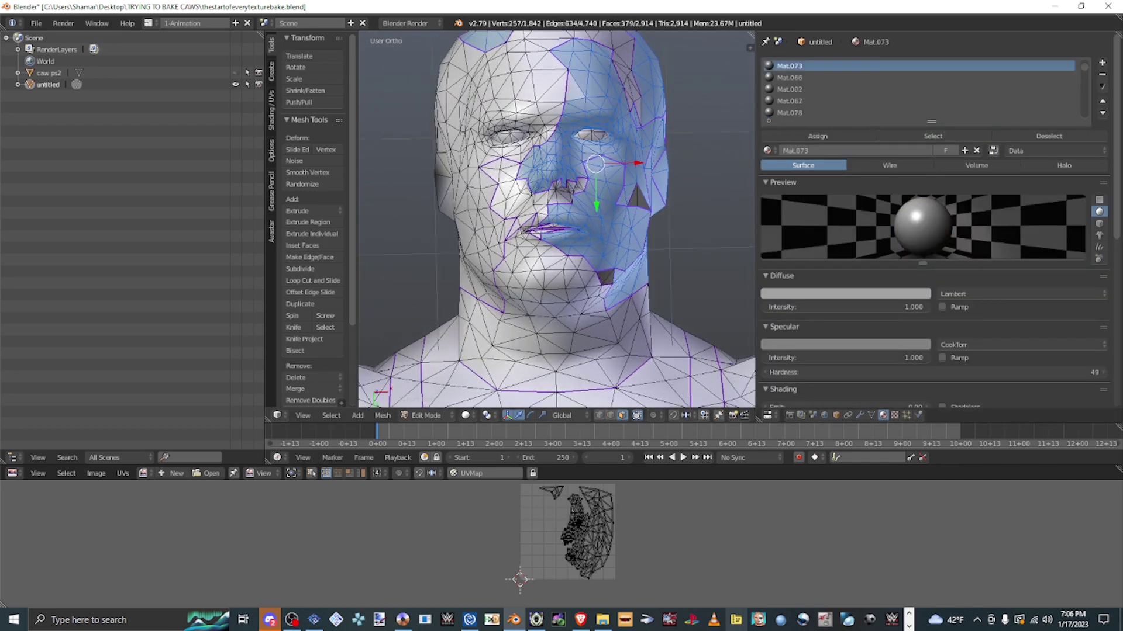
# - Extend the selection over the chin, forehead and other side of the head by material, including Mat.074
pyautogui.scroll(2, 789, 88)
pyautogui.click(789, 100)
pyautogui.click(933, 135)
pyautogui.scroll(-3, 789, 88)
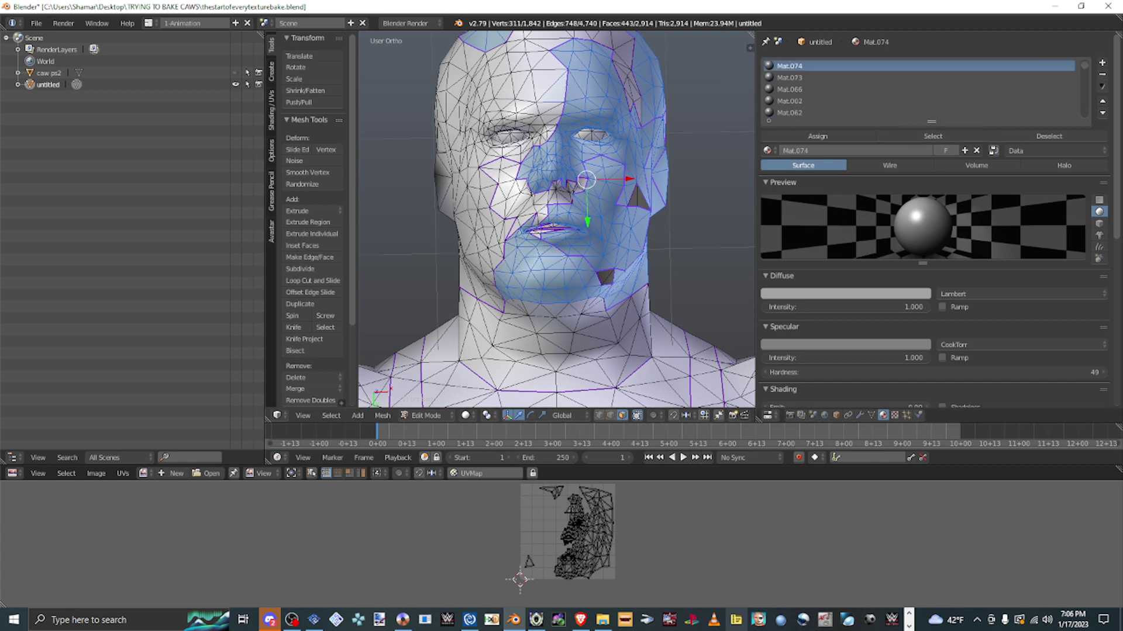
pyautogui.click(933, 135)
pyautogui.scroll(-3, 789, 88)
# - Add the remaining cheek and nose faces to the head selection by material, including Mat.053 and Mat.049
pyautogui.click(789, 112)
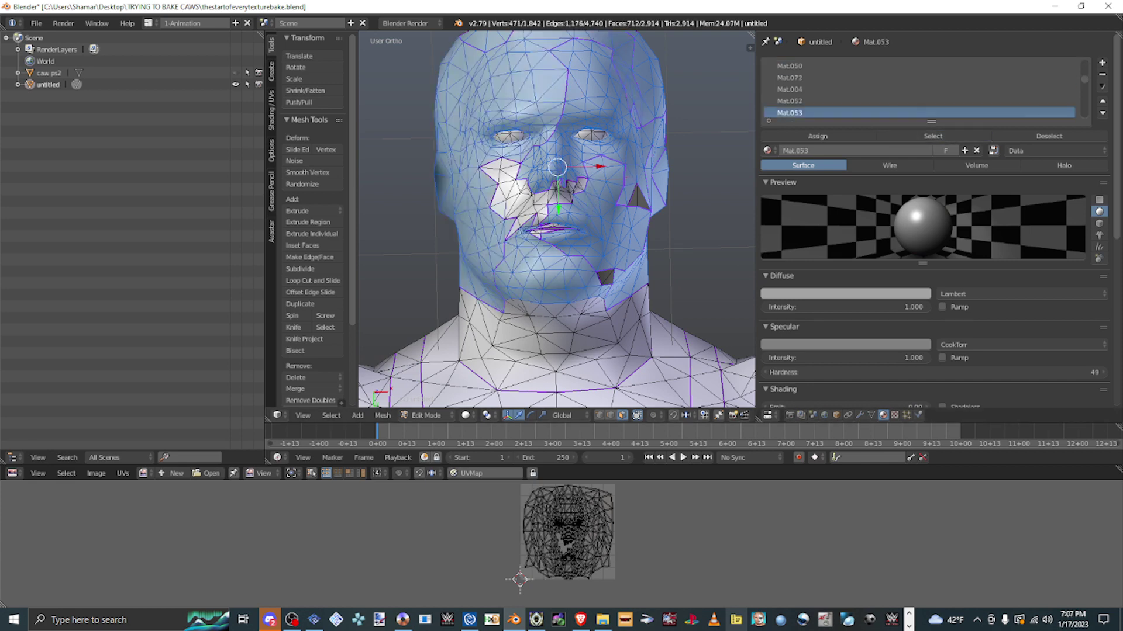
pyautogui.click(933, 136)
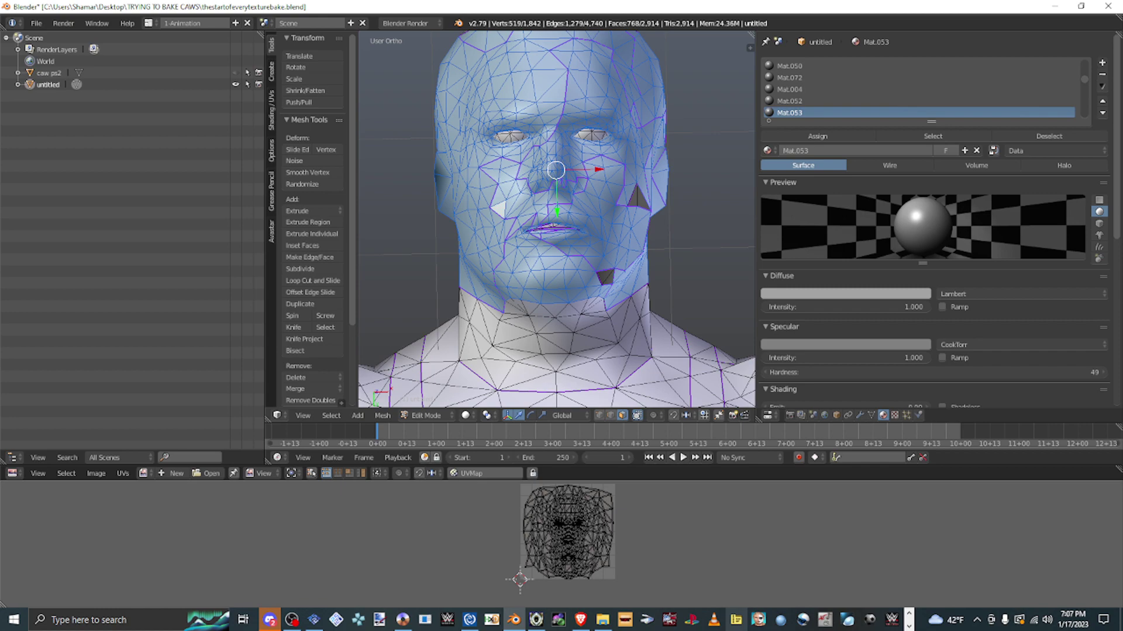
pyautogui.scroll(-3, 790, 87)
pyautogui.click(790, 113)
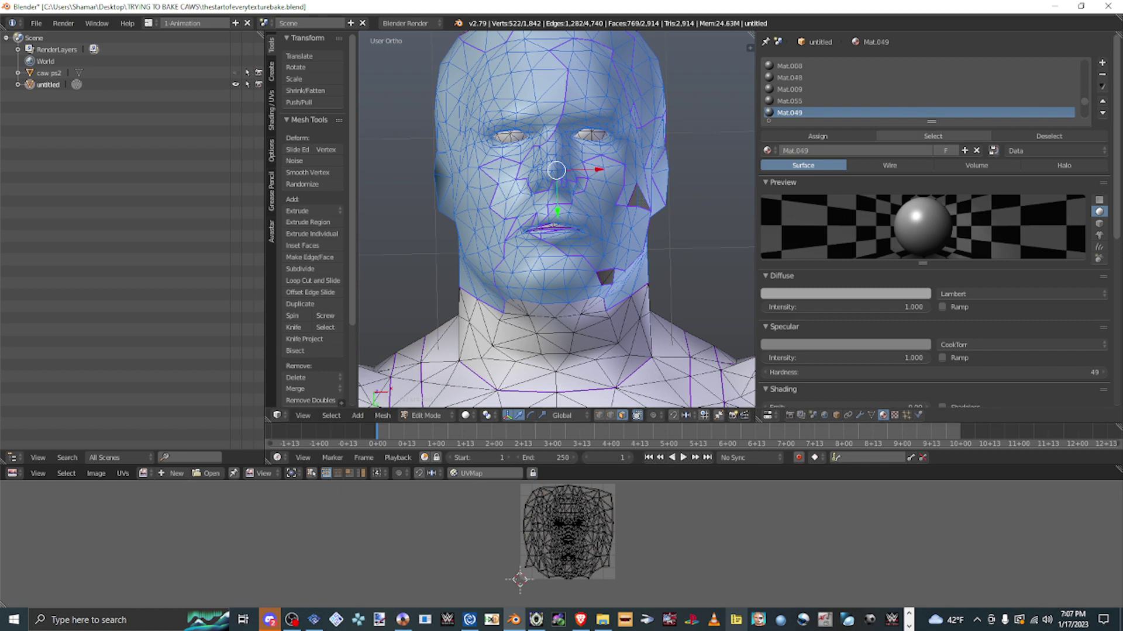
pyautogui.click(933, 136)
pyautogui.moveTo(556, 263); pyautogui.dragTo(693, 137, button='middle')
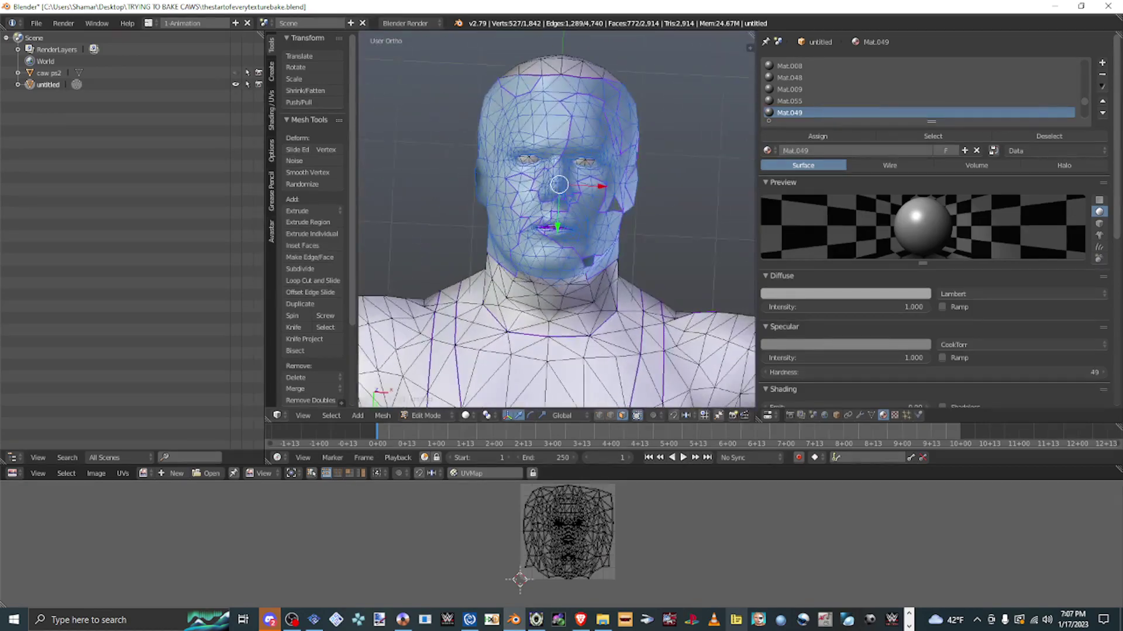
# - Assign a new material to the selected head faces and load KN-FACE.png from the Kevin Nash folder onto their UVs
pyautogui.click(1102, 61)
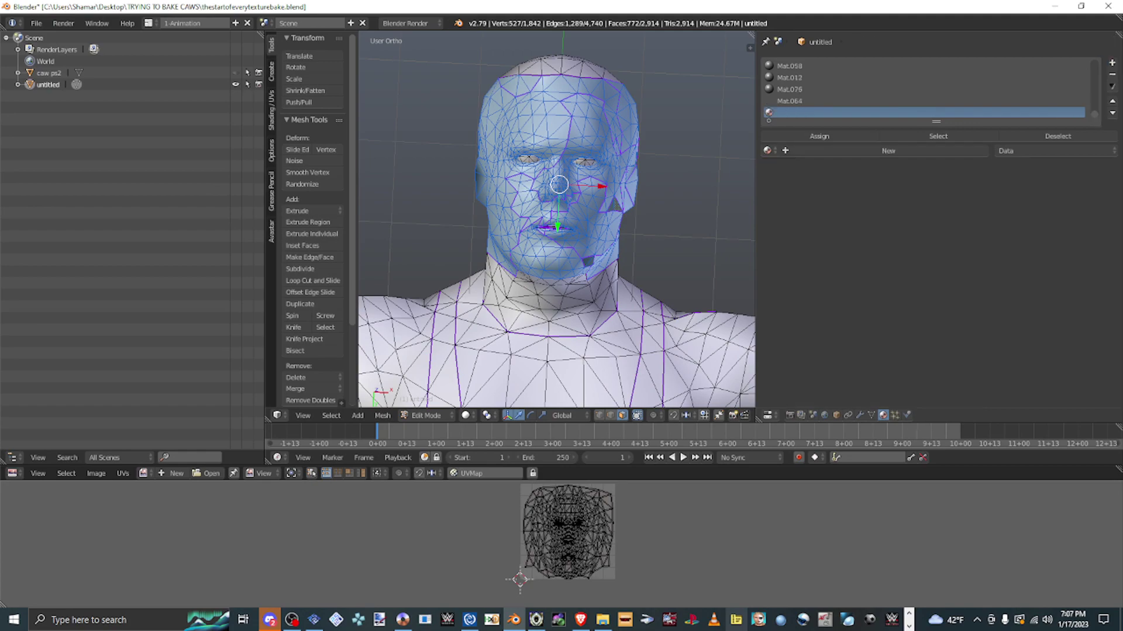
pyautogui.click(853, 150)
pyautogui.hotkey('alt', 'Tab')
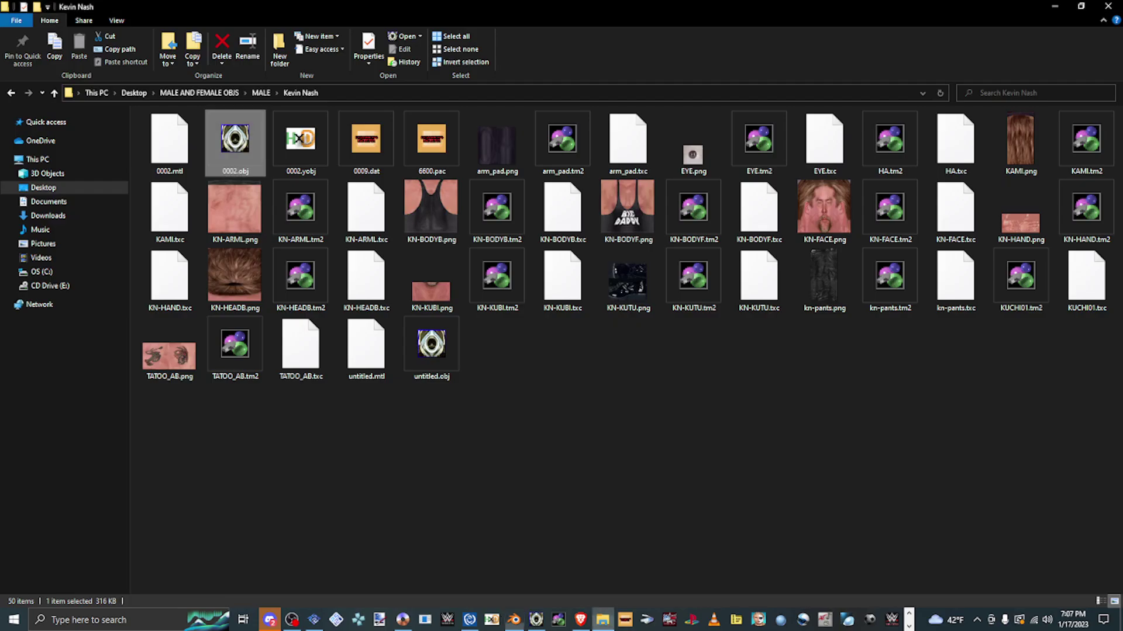
pyautogui.moveTo(825, 208); pyautogui.dragTo(523, 576)
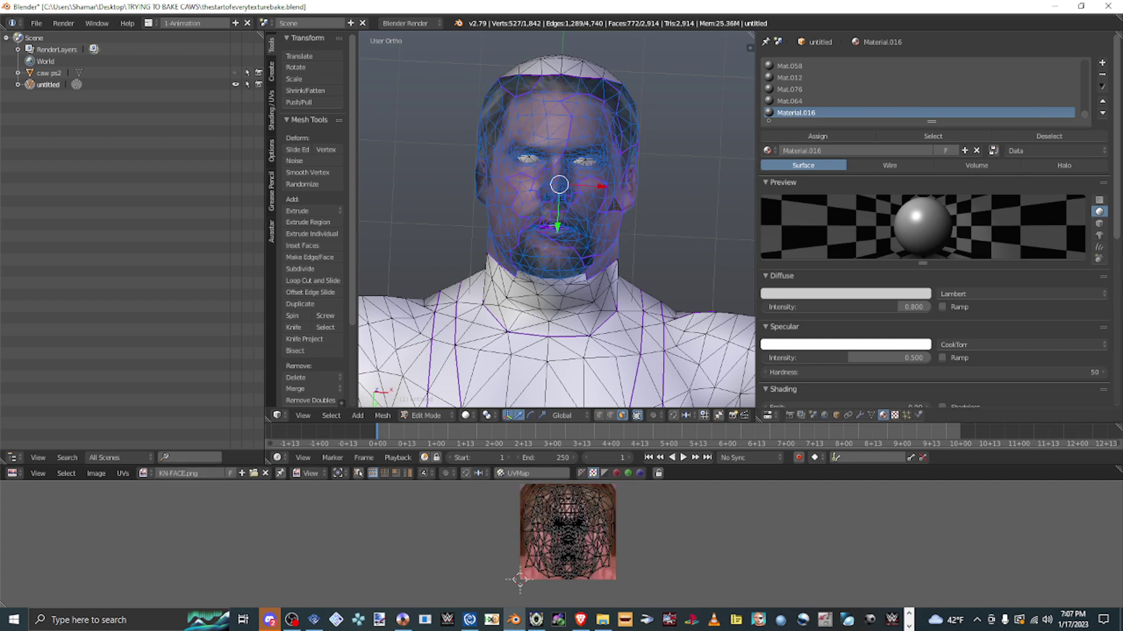
# - Give the new face material an image texture using KN-FACE.png and clear the face selection
pyautogui.hotkey('ctrl', 'Tab')
pyautogui.hotkey('alt', 'o')
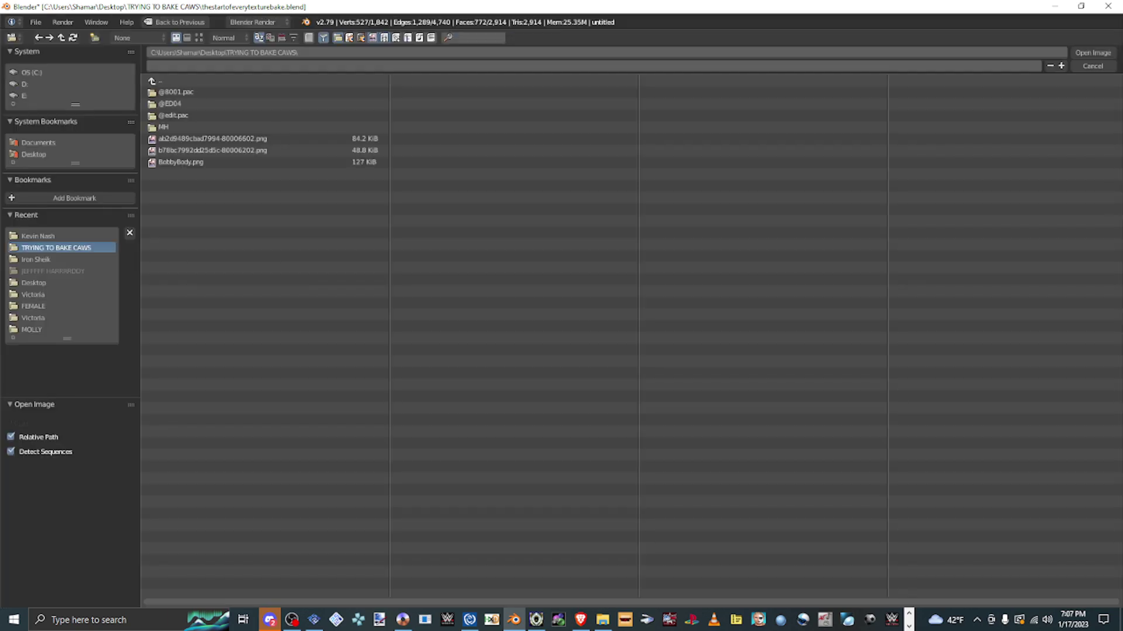
pyautogui.press('Escape')
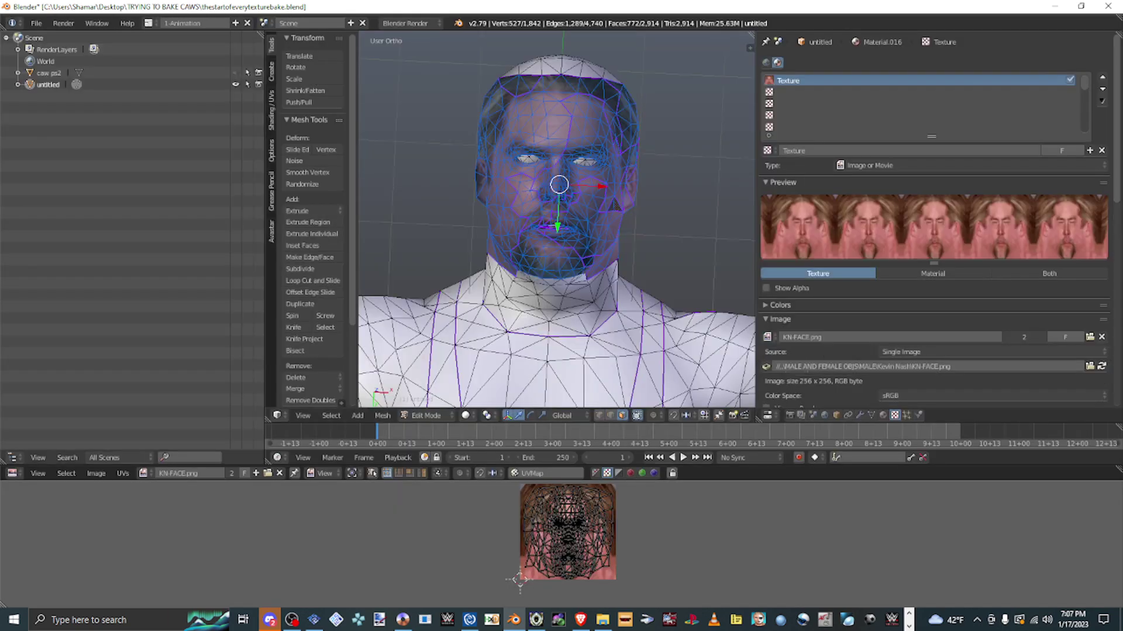
pyautogui.hotkey('ctrl', 'shift', 'Tab')
pyautogui.scroll(3, 557, 219)
pyautogui.press('a')
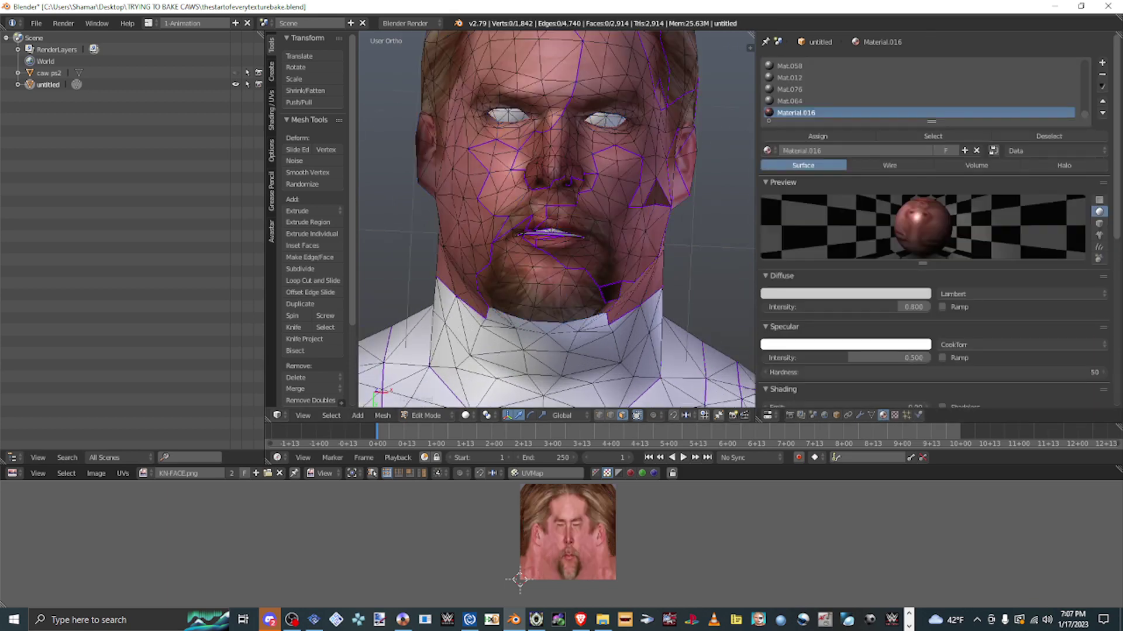
# - Select the whole linked neck section of the untitled mesh
pyautogui.rightClick(597, 322)
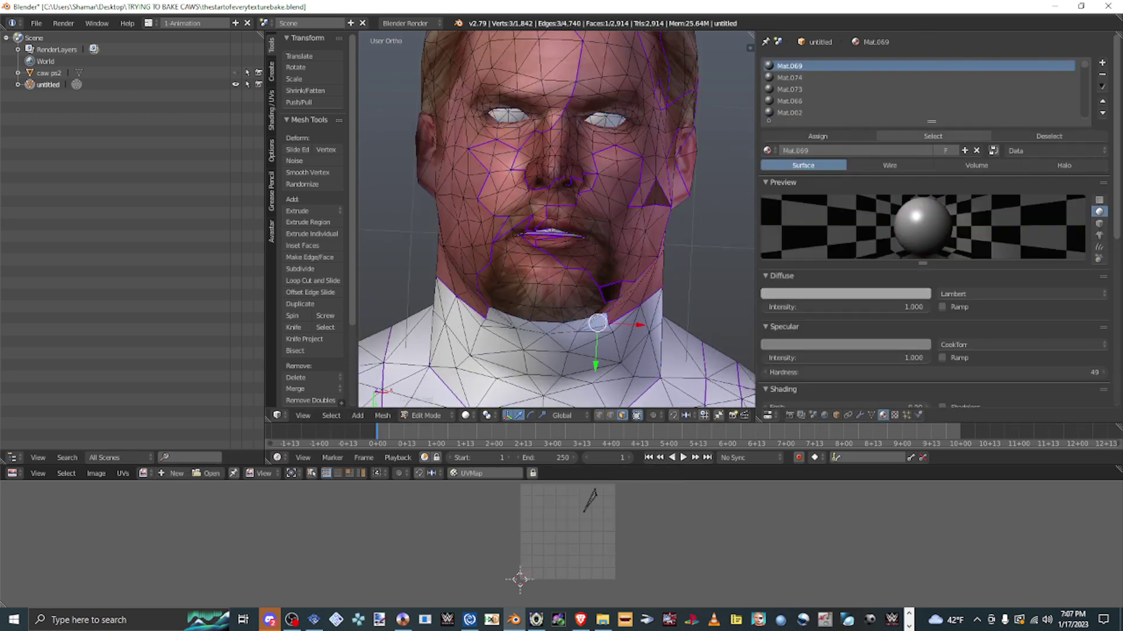
pyautogui.hotkey('ctrl', 'l')
pyautogui.scroll(-3, 557, 219)
pyautogui.moveTo(557, 219); pyautogui.dragTo(556, 246, button='middle')
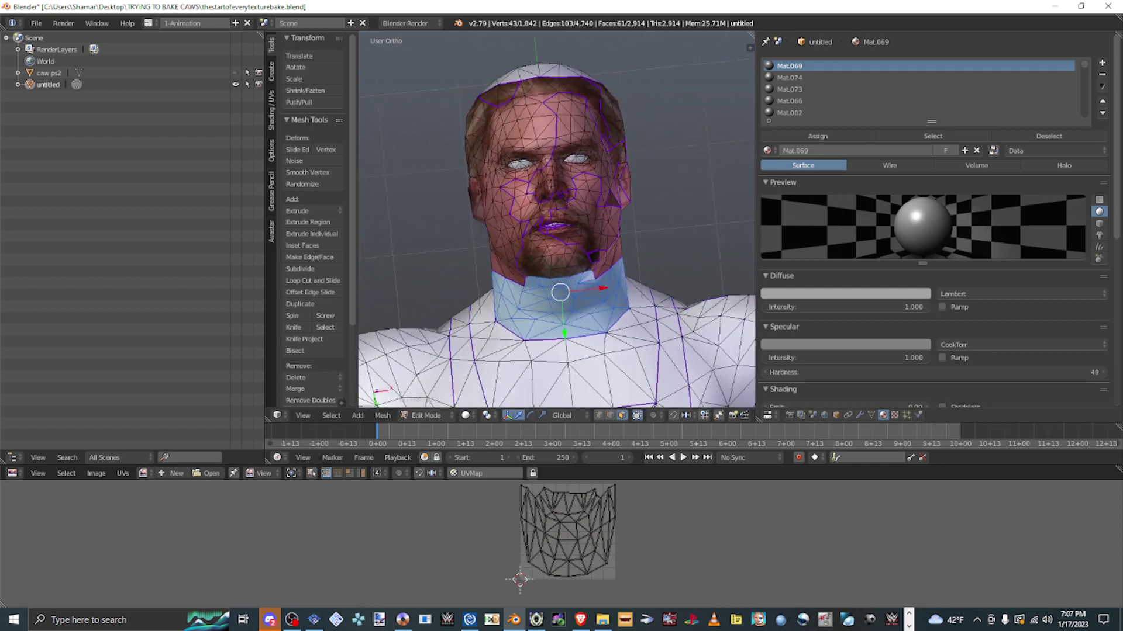
# - Assign a new material to the neck faces and load KN-KUBI.png onto their UVs
pyautogui.click(1102, 62)
pyautogui.click(854, 151)
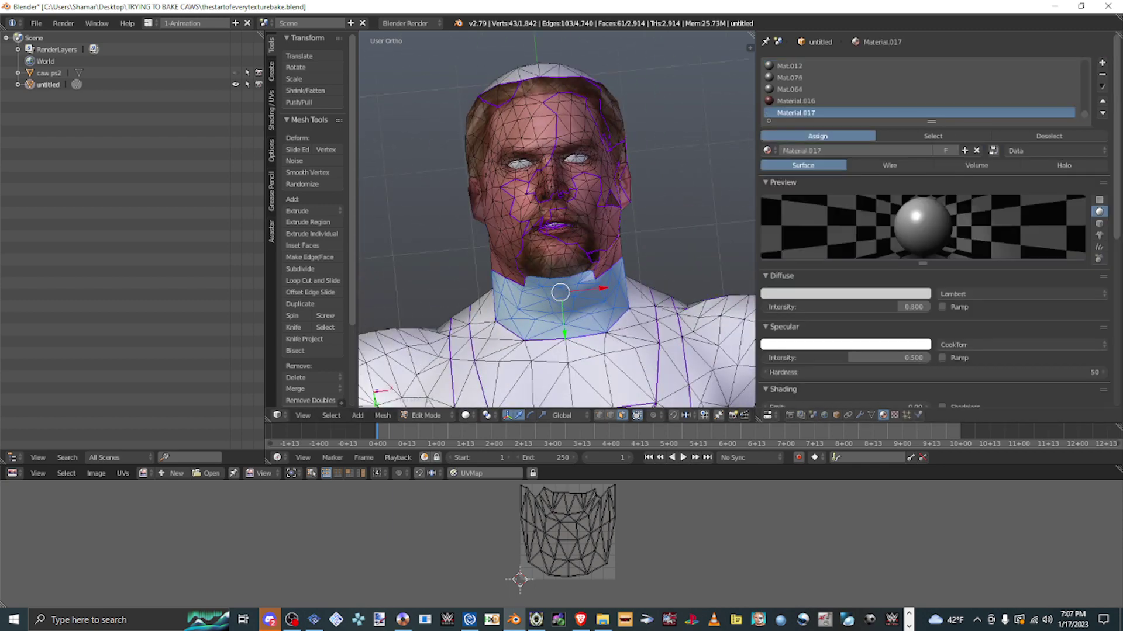
pyautogui.hotkey('alt', 'Tab')
pyautogui.moveTo(431, 278); pyautogui.dragTo(516, 579)
pyautogui.moveTo(514, 617); pyautogui.dragTo(562, 526)
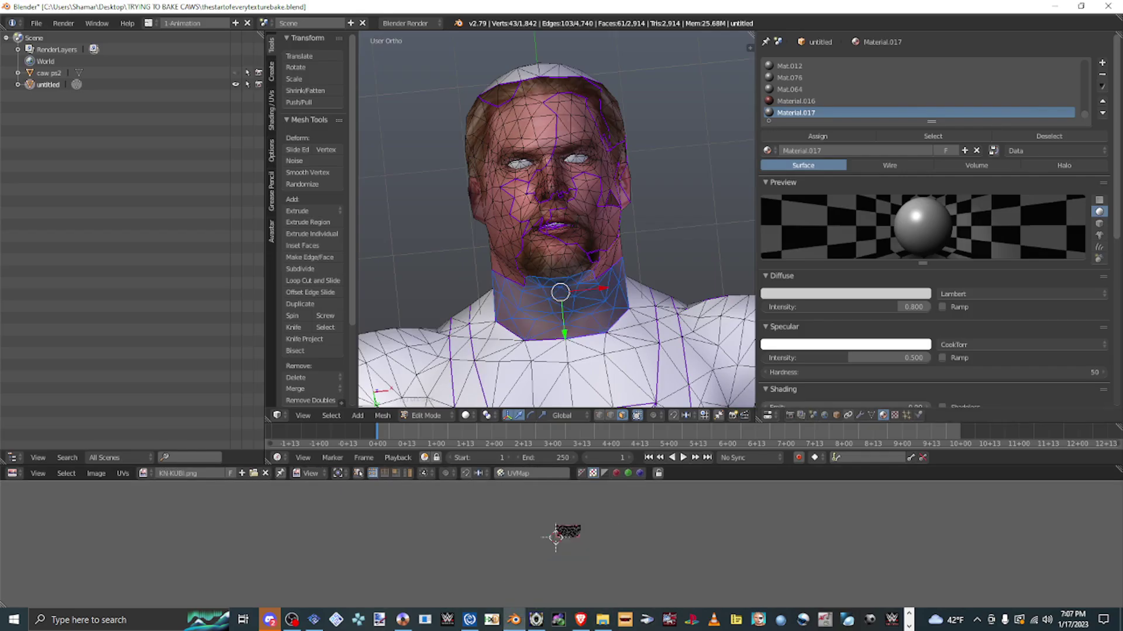
# - Add an image texture to the neck material using KN-KUBI.png from the Kevin Nash folder
pyautogui.click(894, 415)
pyautogui.click(930, 151)
pyautogui.click(780, 319)
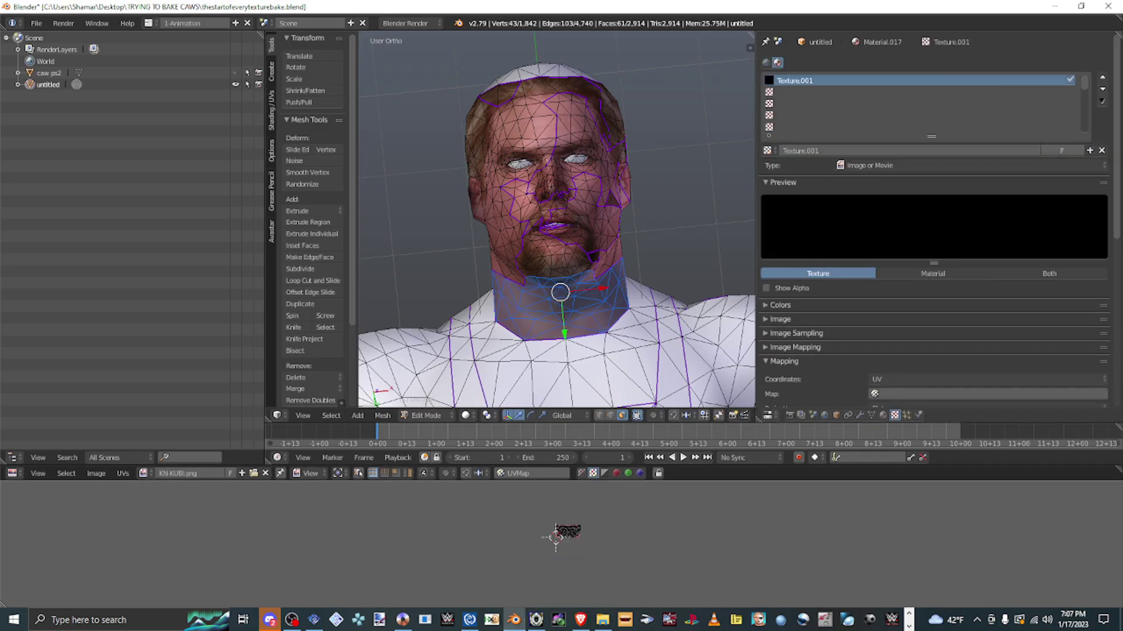
pyautogui.click(796, 333)
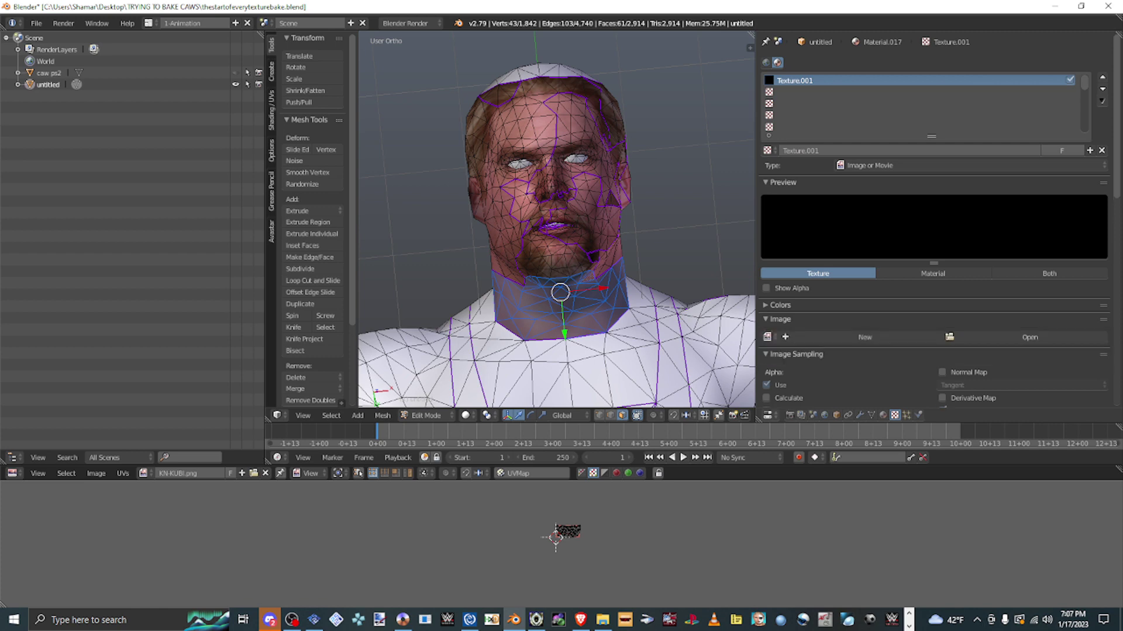
pyautogui.click(1030, 337)
pyautogui.click(38, 235)
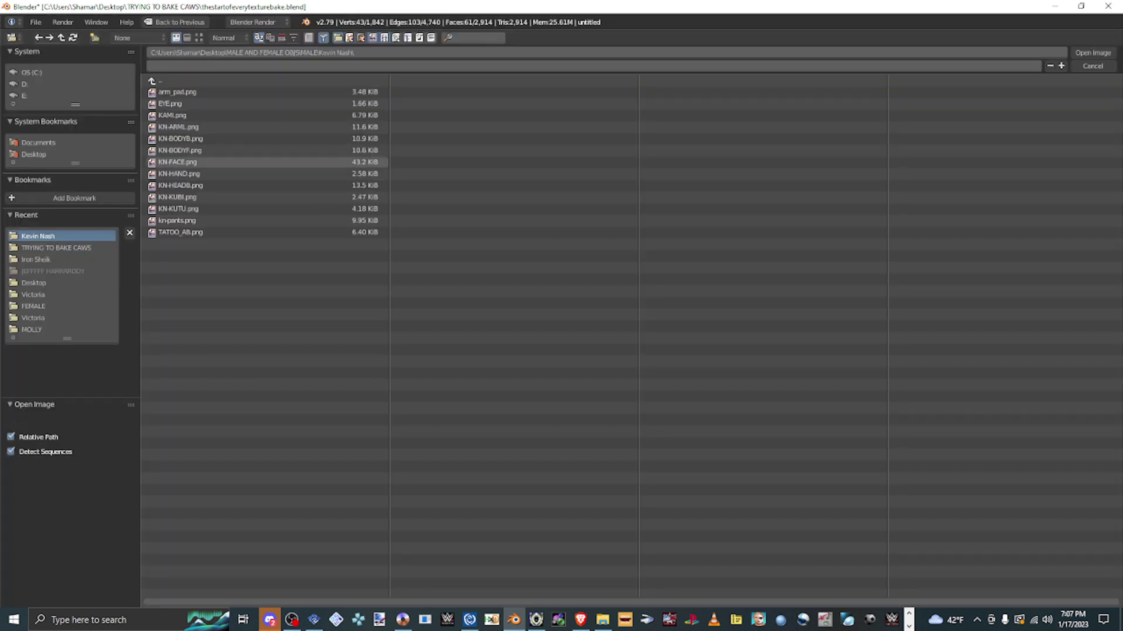
pyautogui.doubleClick(182, 197)
pyautogui.scroll(2, 556, 218)
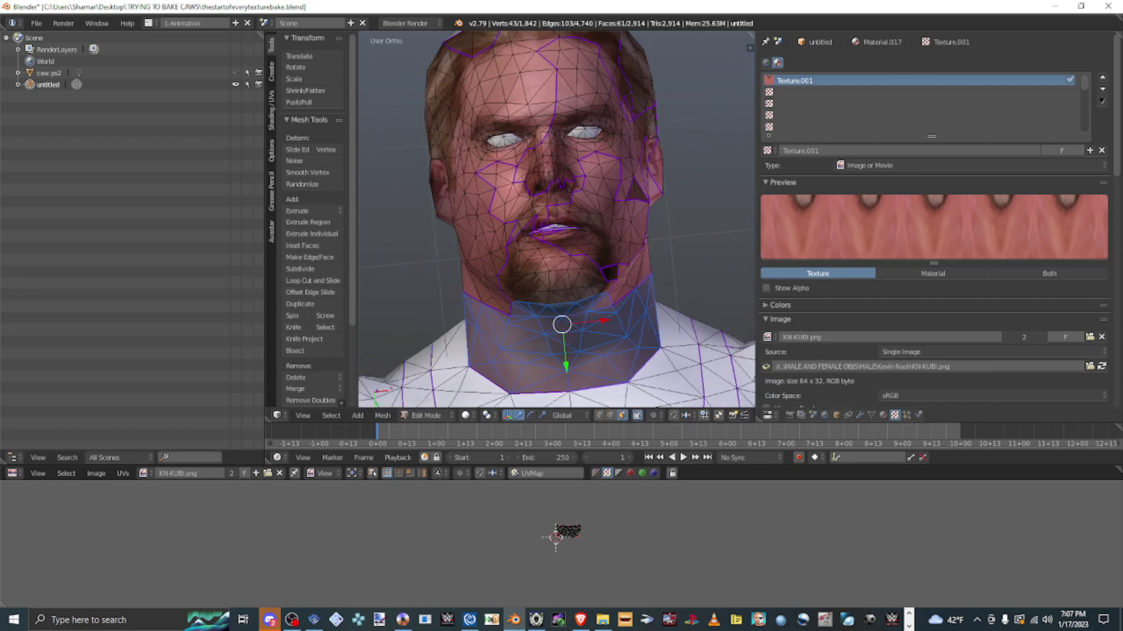
# - Deselect the neck and select the linked faces covering the top and back of the head
pyautogui.click(883, 415)
pyautogui.press('a')
pyautogui.scroll(3, 557, 219)
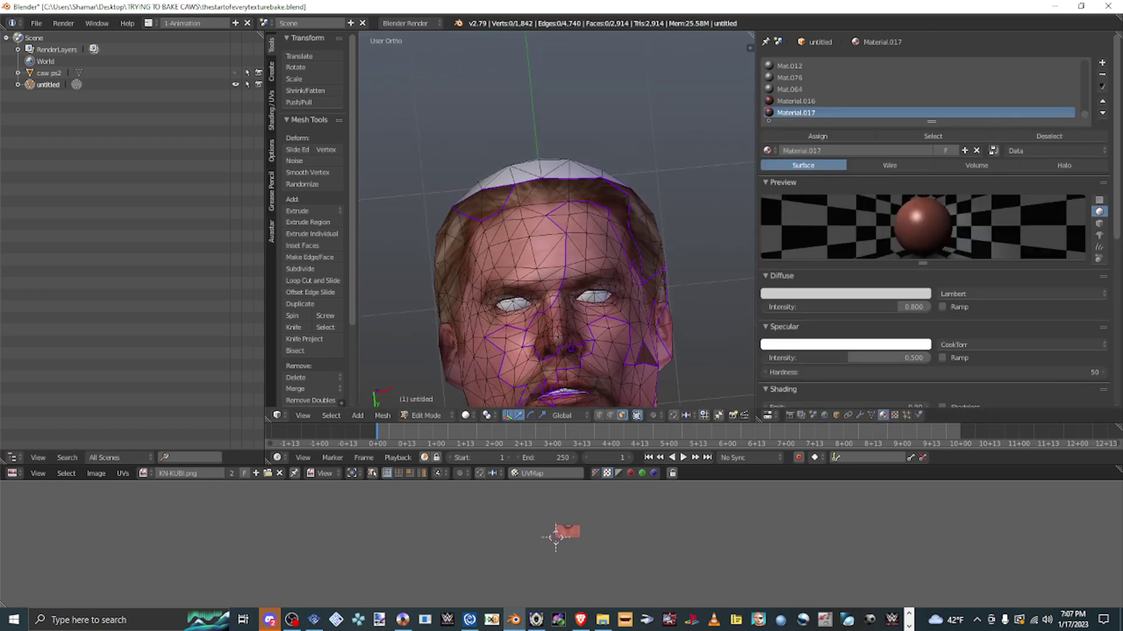
pyautogui.moveTo(557, 218); pyautogui.dragTo(573, 190, button='middle')
pyautogui.rightClick(581, 257)
pyautogui.hotkey('ctrl', 'l')
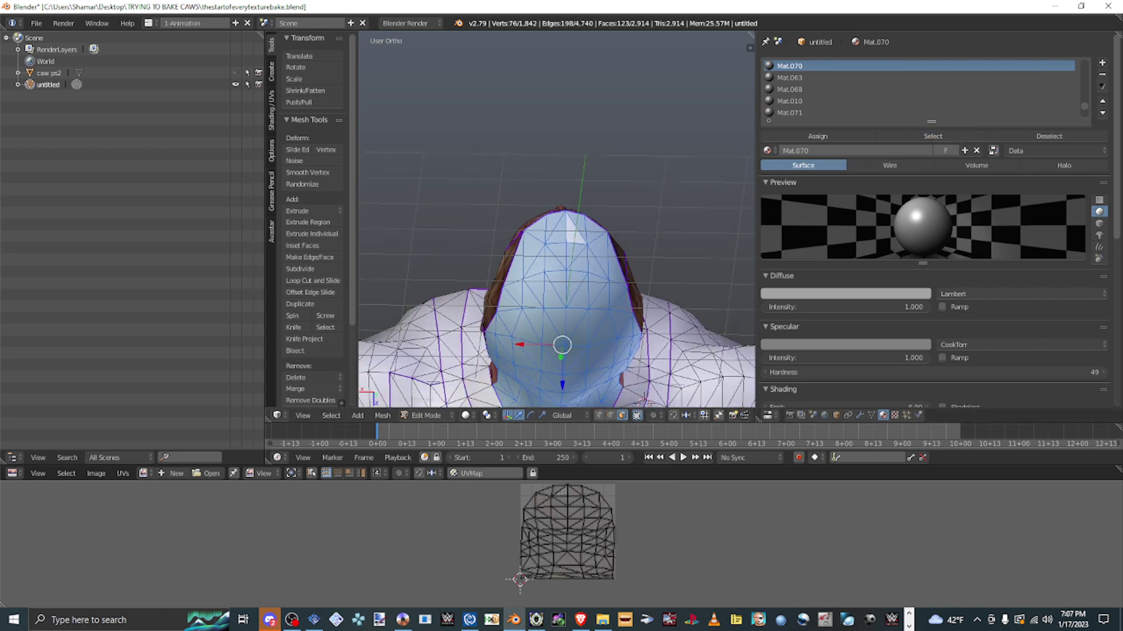
pyautogui.moveTo(573, 234); pyautogui.dragTo(575, 281, button='middle')
pyautogui.scroll(-5, 921, 89)
# - Add a new material for the selected head faces and load KN-HEADB.png from the Kevin Nash folder onto their UVs
pyautogui.click(796, 113)
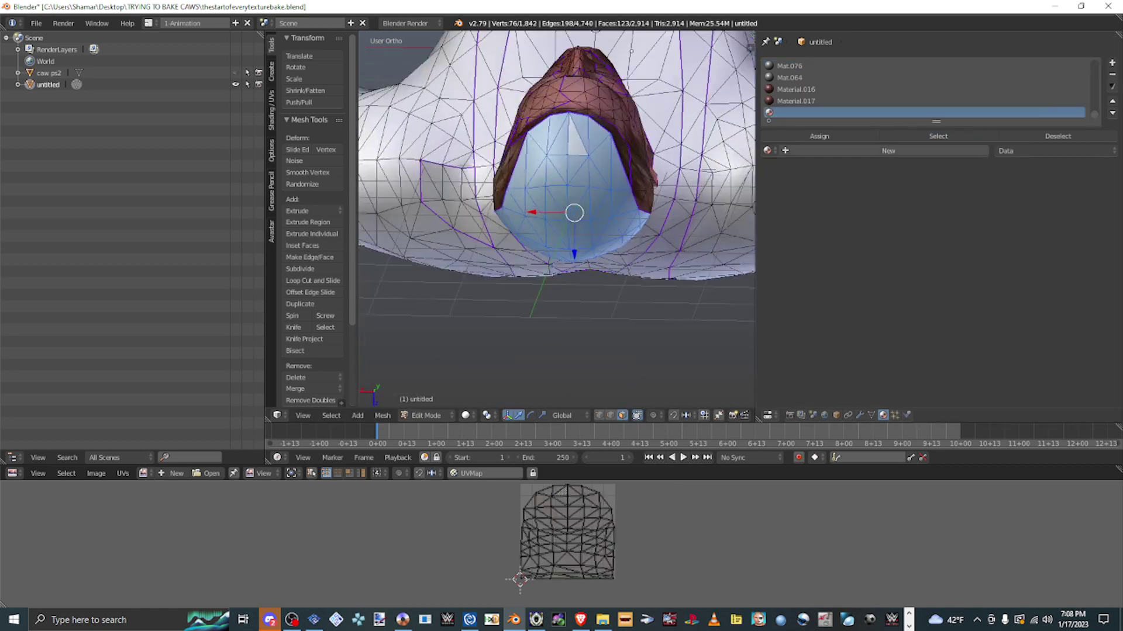
pyautogui.hotkey('alt', 'Tab')
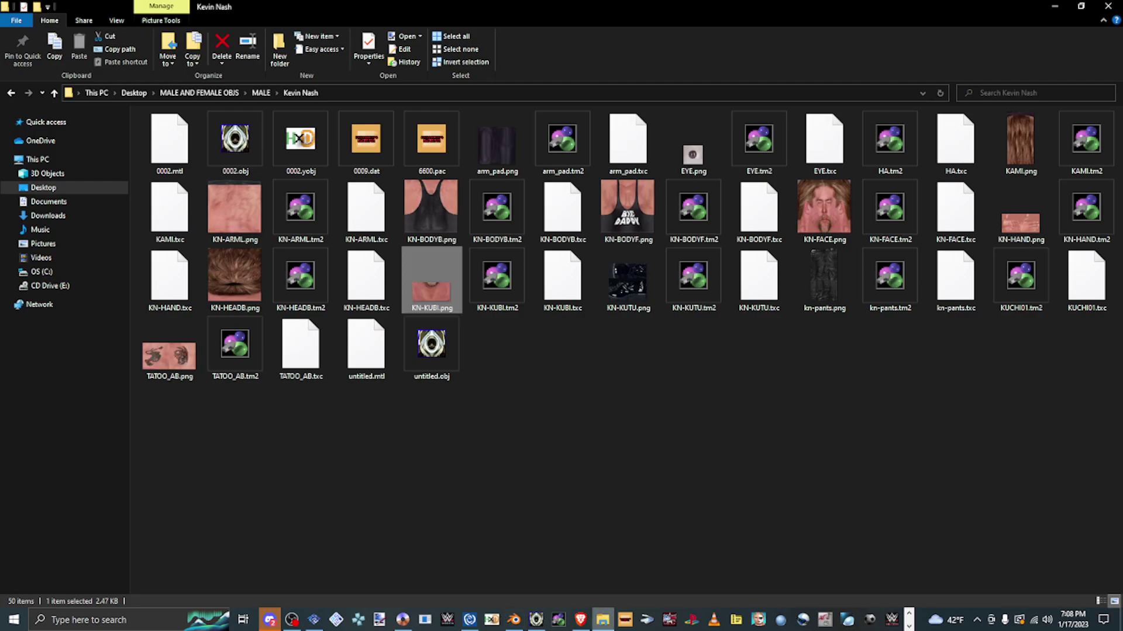
pyautogui.moveTo(235, 275); pyautogui.dragTo(544, 555)
# - Create a texture in the head material's first slot and clear the texture mistakenly added in its fifth slot
pyautogui.click(895, 415)
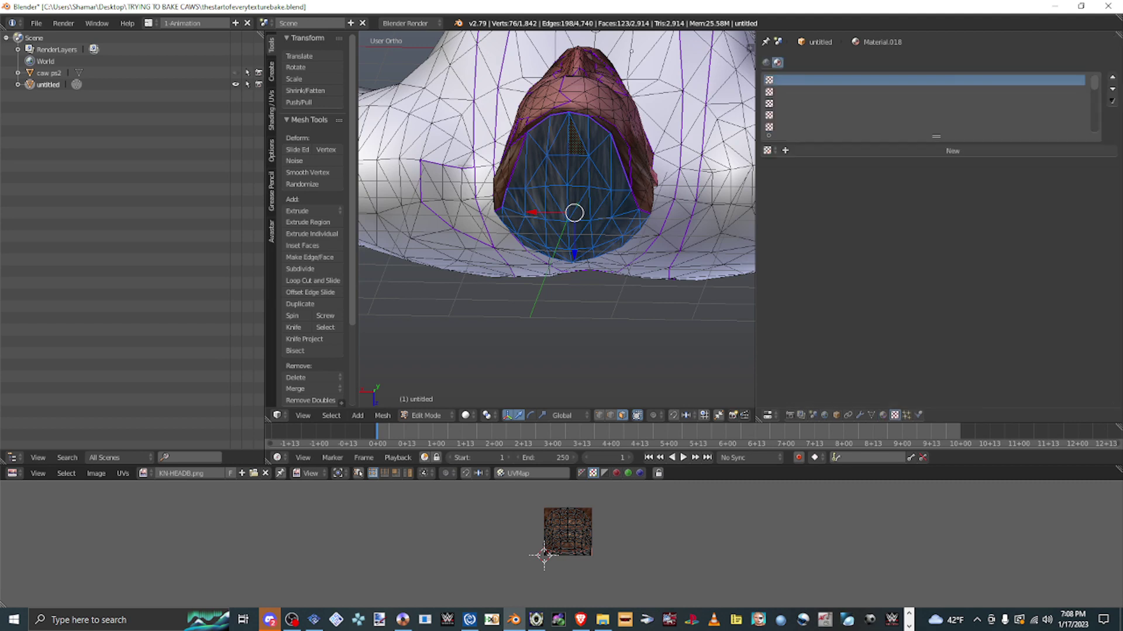
pyautogui.click(934, 150)
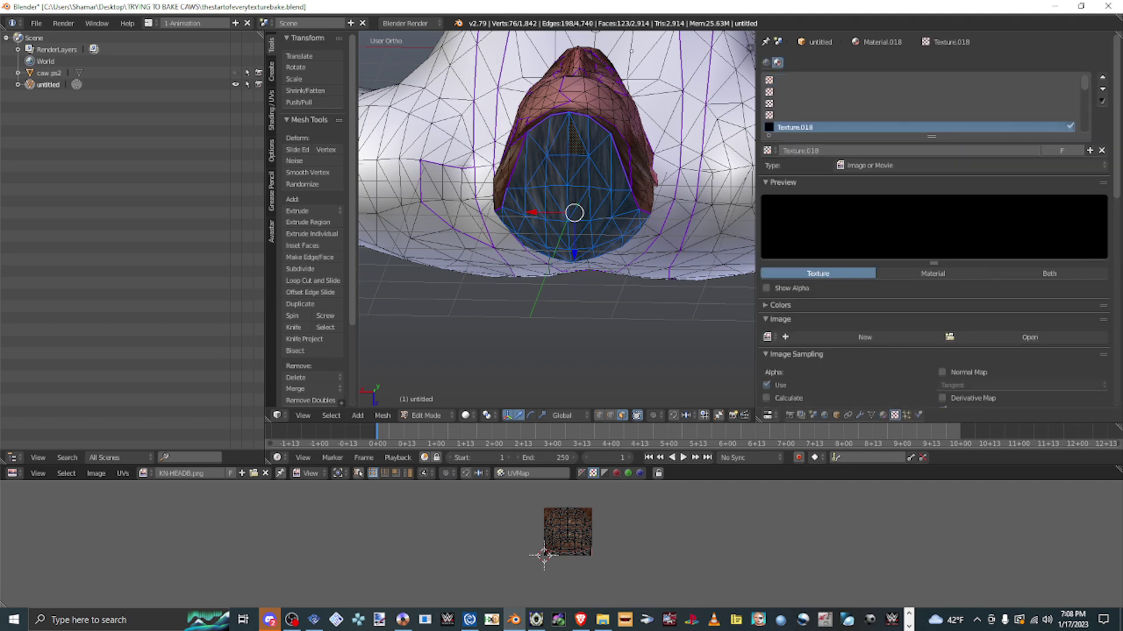
pyautogui.click(924, 79)
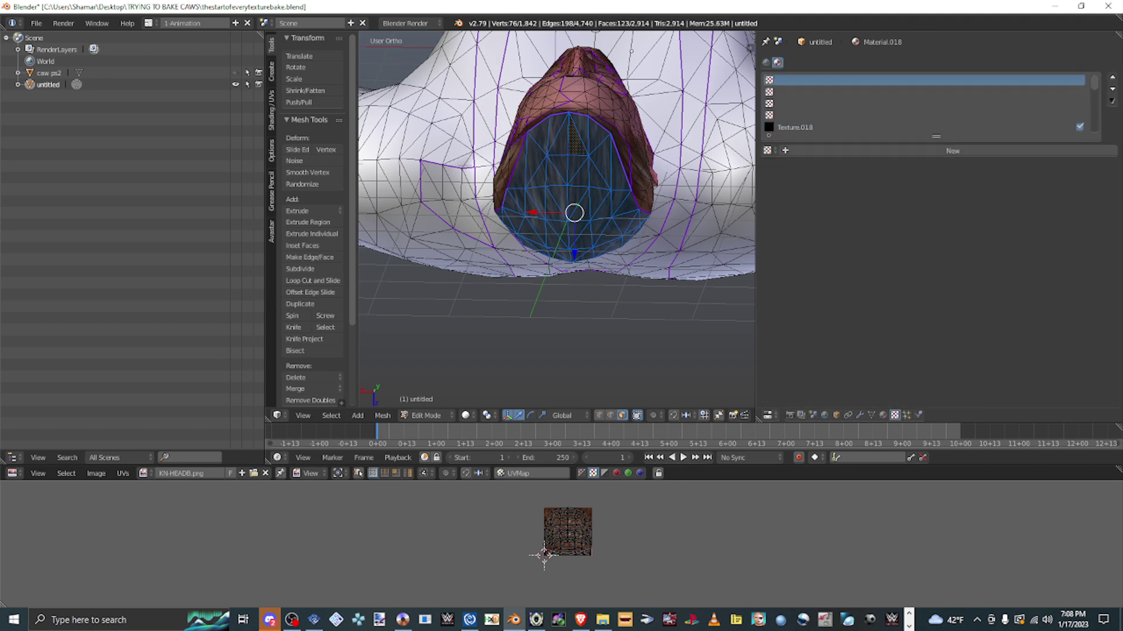
pyautogui.click(952, 150)
pyautogui.click(924, 114)
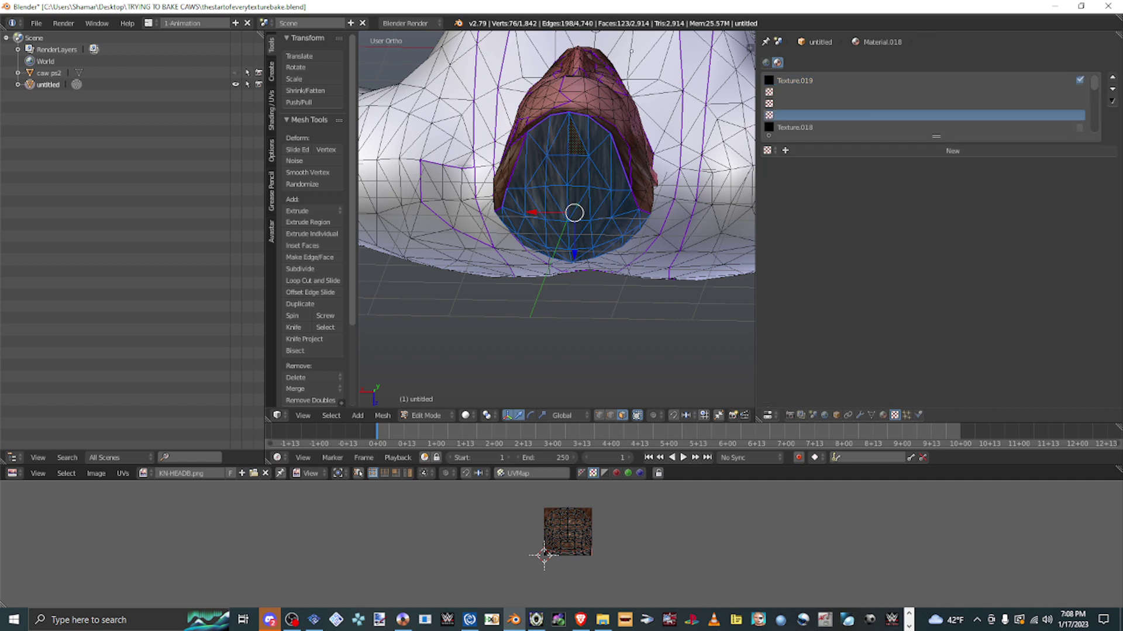
pyautogui.click(923, 127)
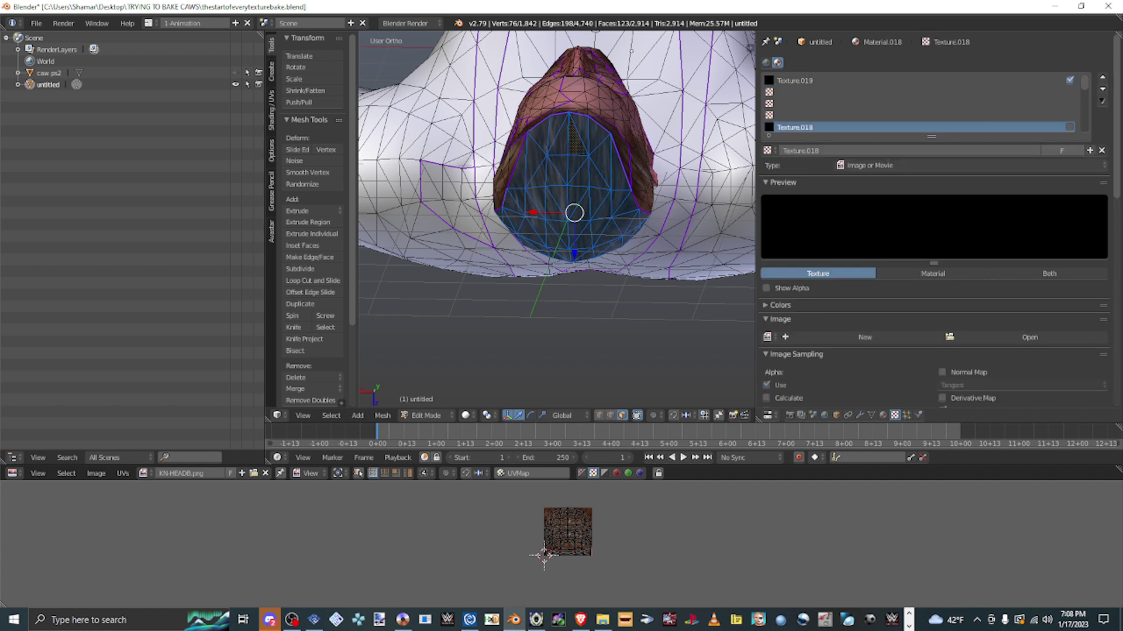
pyautogui.click(1102, 150)
# - Load KN-HEADB.png from the Kevin Nash folder as the image of the head material's first texture
pyautogui.click(923, 81)
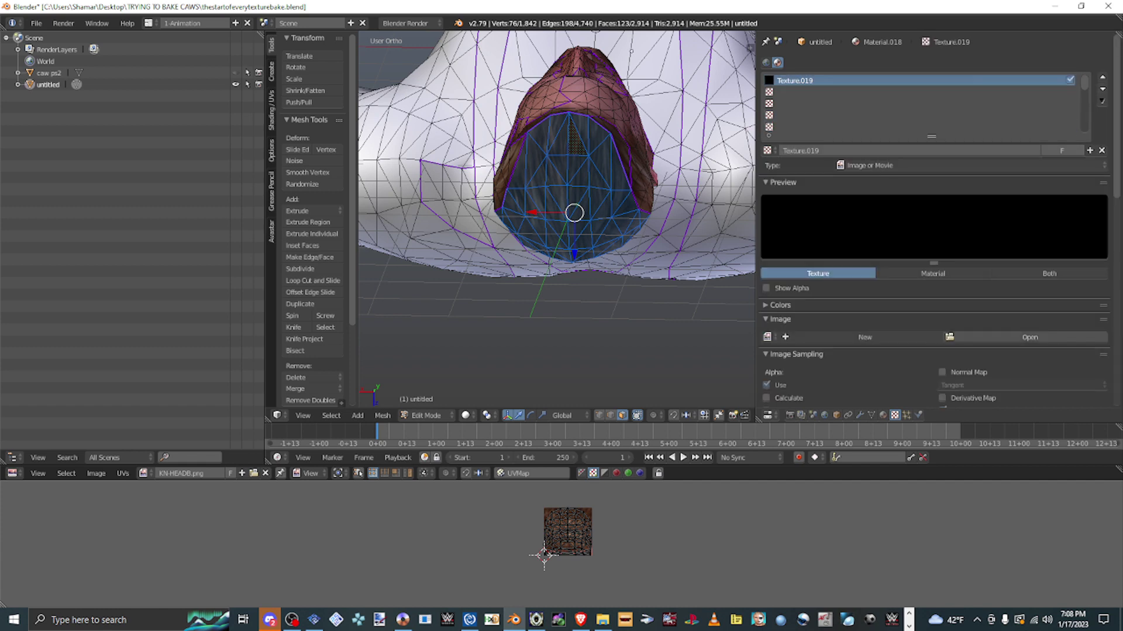
pyautogui.click(1029, 338)
pyautogui.click(38, 235)
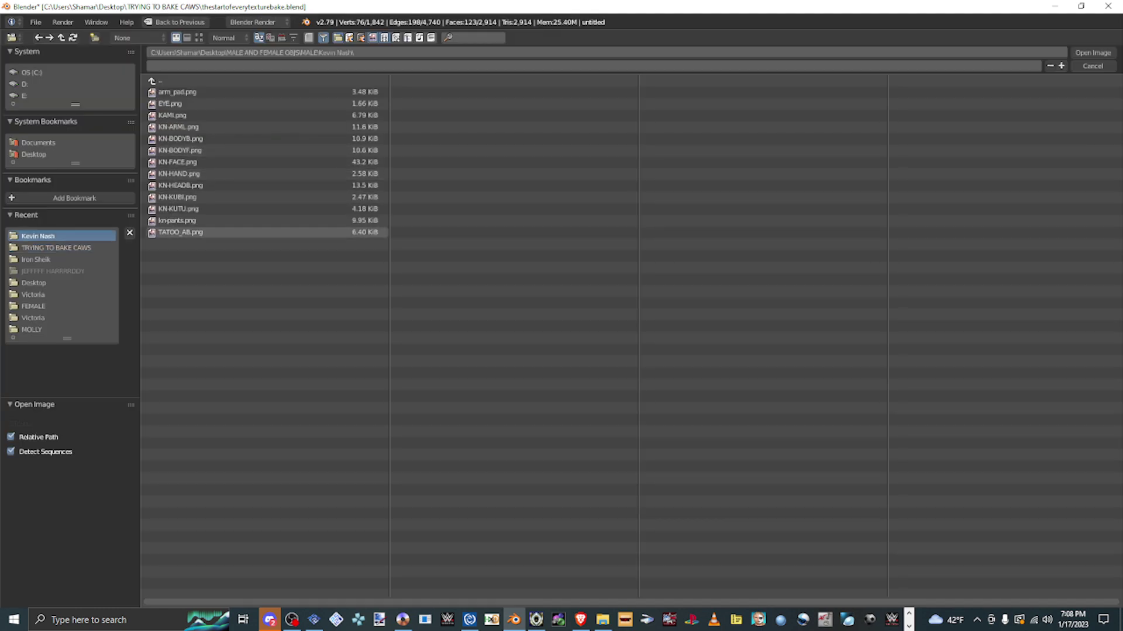
pyautogui.doubleClick(175, 197)
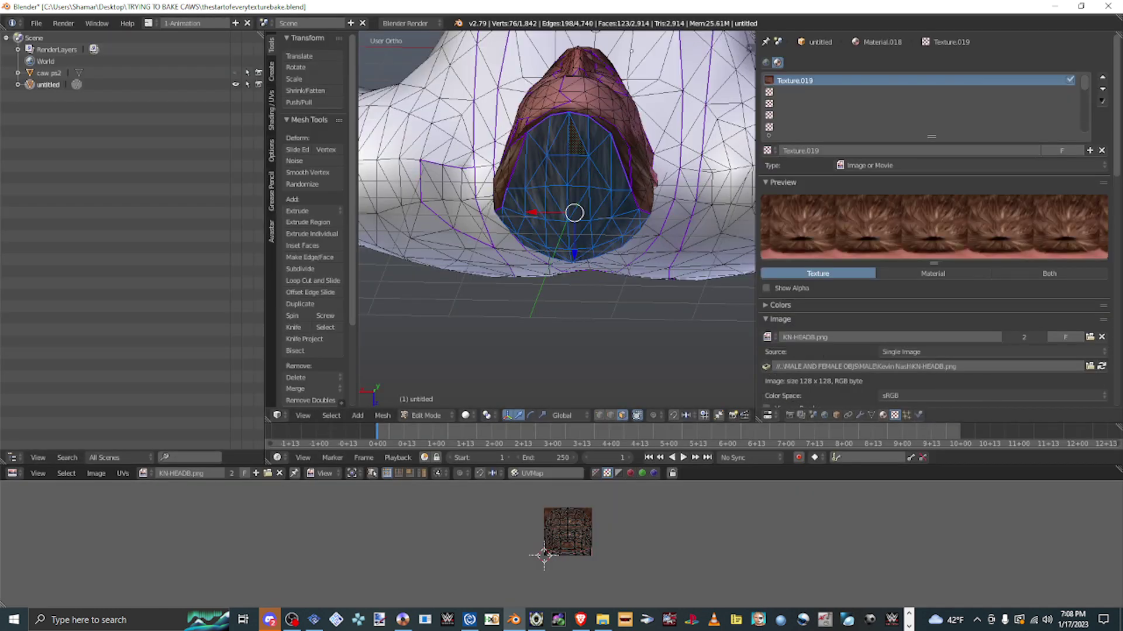
# - Deselect the head and select the bare chest and both front shoulder sections of the torso by their materials
pyautogui.click(883, 415)
pyautogui.moveTo(556, 234); pyautogui.dragTo(581, 56, button='middle')
pyautogui.press('a')
pyautogui.rightClick(544, 196)
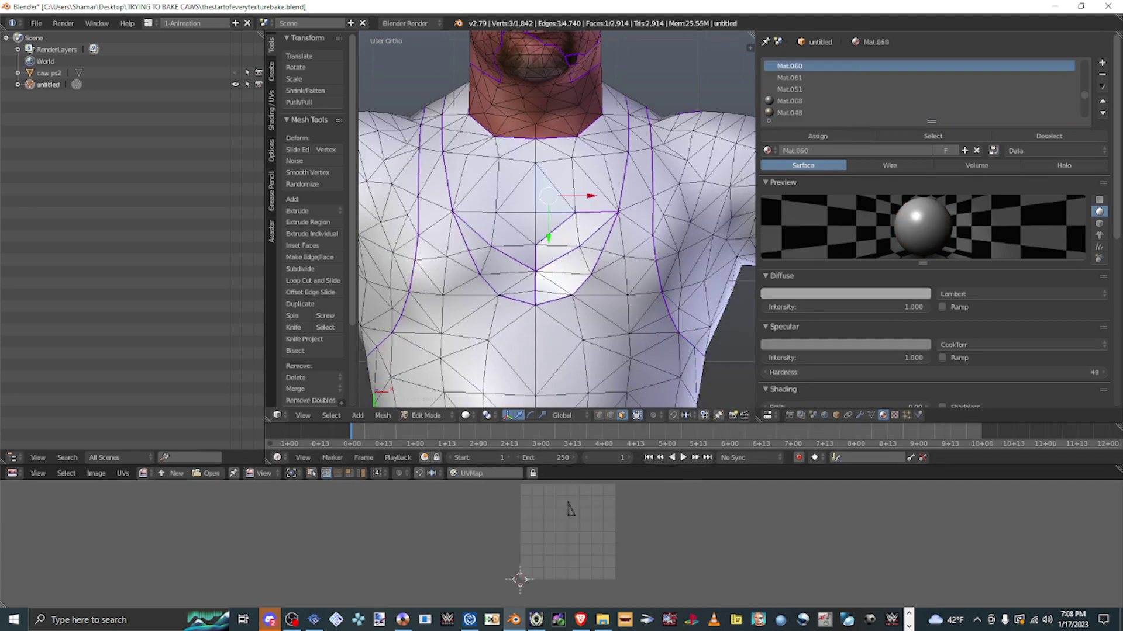
pyautogui.click(933, 136)
pyautogui.moveTo(445, 397); pyautogui.dragTo(455, 393, button='middle')
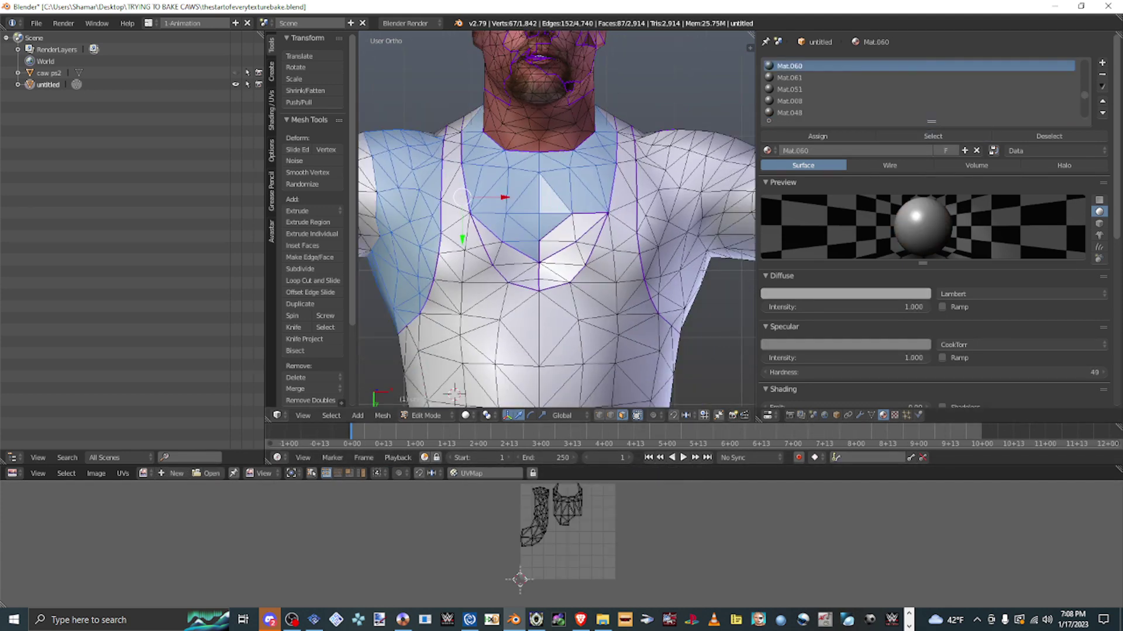
pyautogui.keyDown('shift'); pyautogui.rightClick(455, 393); pyautogui.keyUp('shift')
pyautogui.click(933, 136)
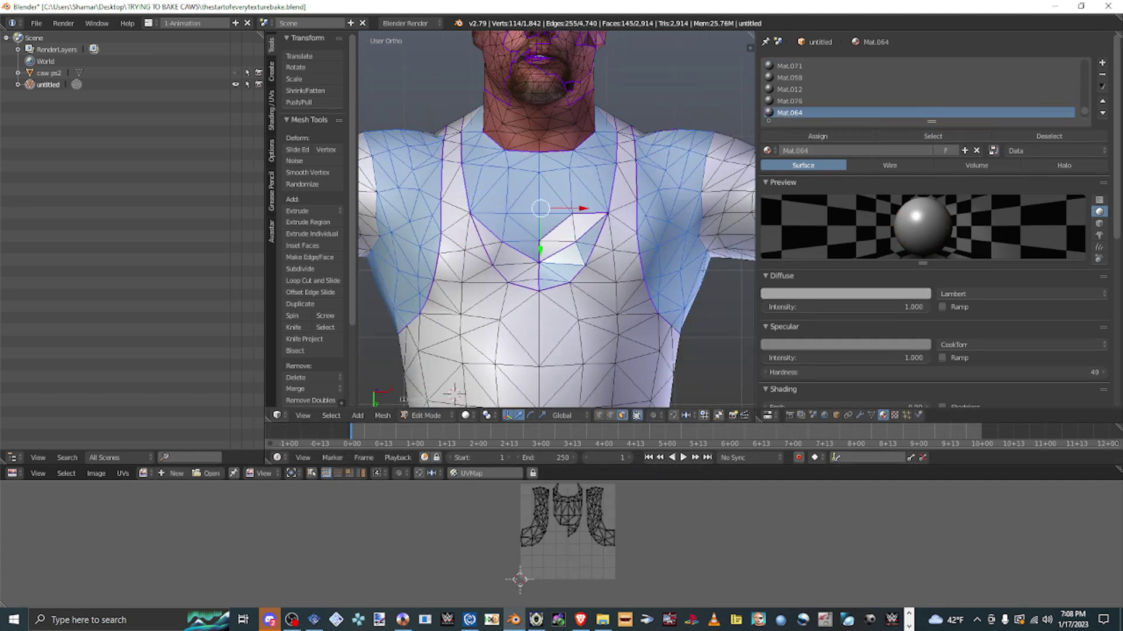
# - Extend the selection by material to the neckline and tank-top faces so the whole front torso is selected
pyautogui.moveTo(556, 292); pyautogui.dragTo(538, 292, button='middle')
pyautogui.click(789, 66)
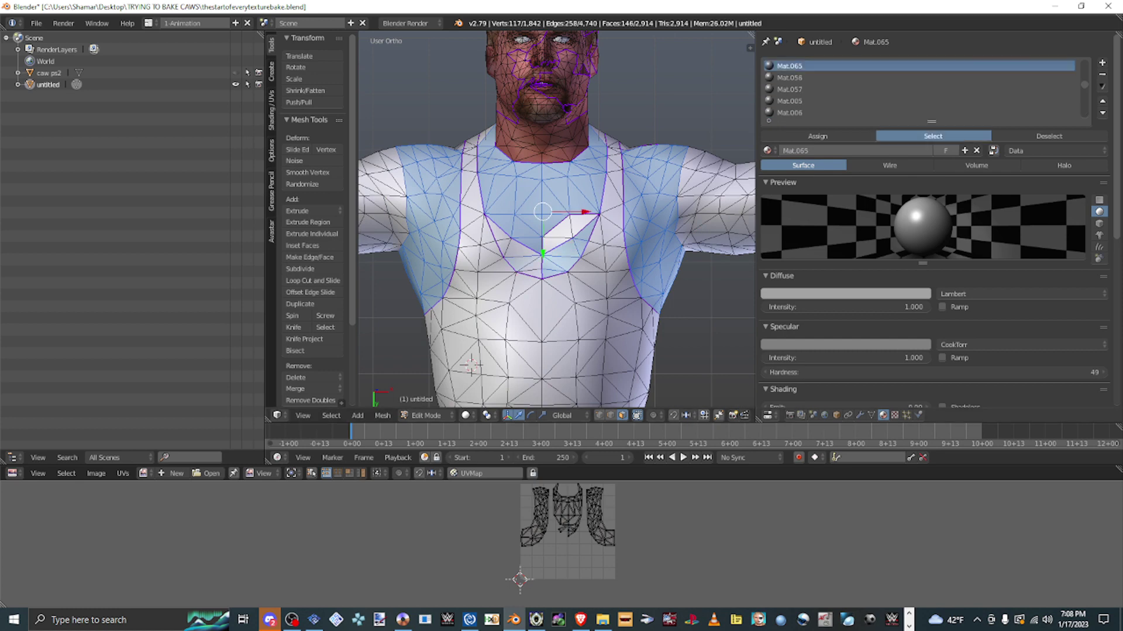
pyautogui.click(932, 136)
pyautogui.scroll(-3, 556, 222)
pyautogui.keyDown('shift'); pyautogui.rightClick(577, 548); pyautogui.keyUp('shift')
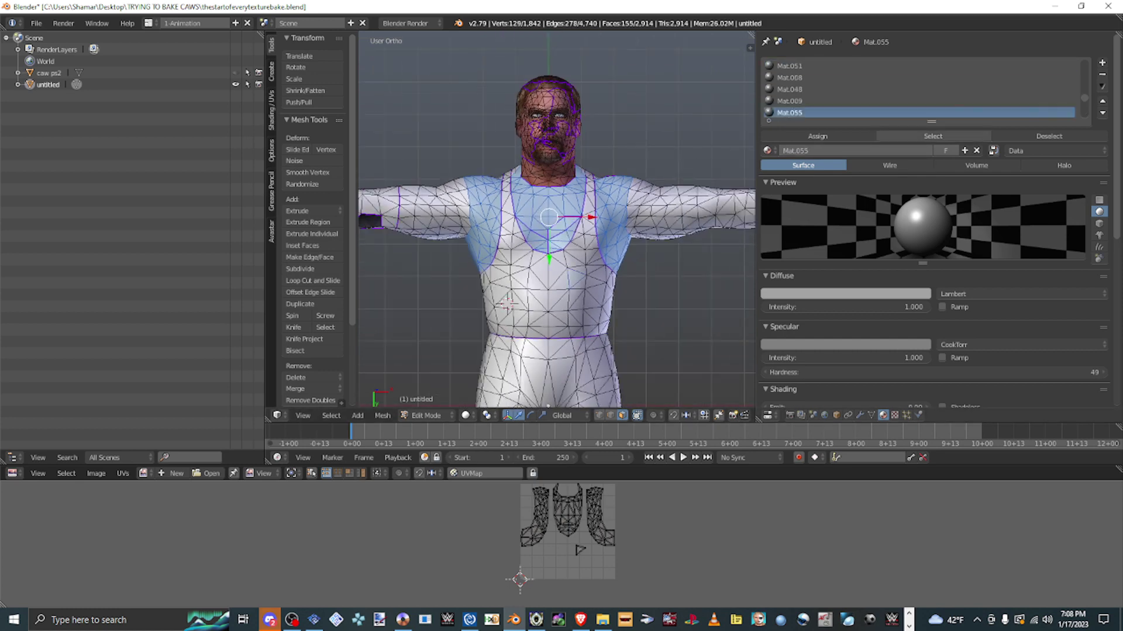
pyautogui.click(933, 136)
pyautogui.scroll(-2, 555, 222)
pyautogui.scroll(5, 555, 223)
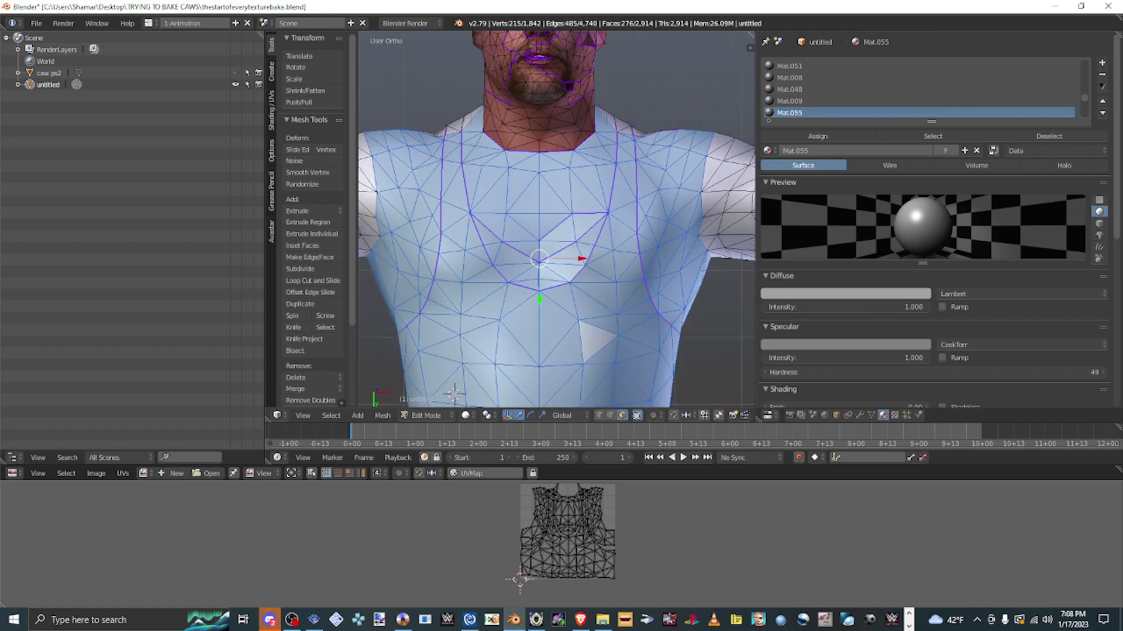
# - Assign a new material to the front torso faces and load KN-BODYF.png from the Kevin Nash folder onto their UVs
pyautogui.click(602, 619)
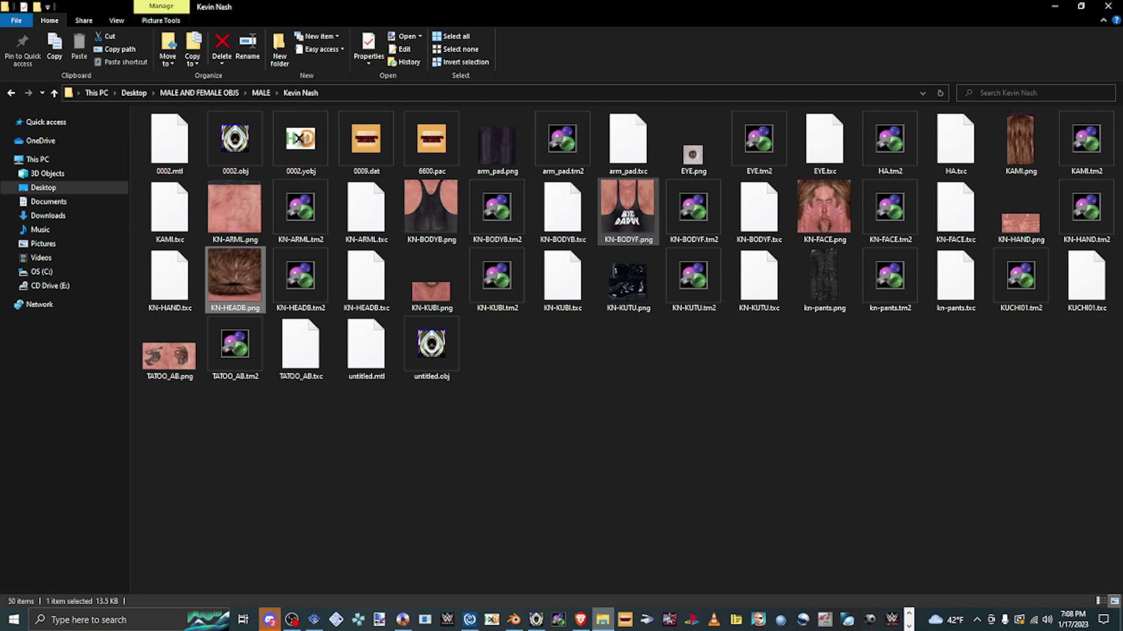
pyautogui.click(1054, 6)
pyautogui.moveTo(543, 175); pyautogui.dragTo(497, 326, button='middle')
pyautogui.click(1102, 62)
pyautogui.click(859, 151)
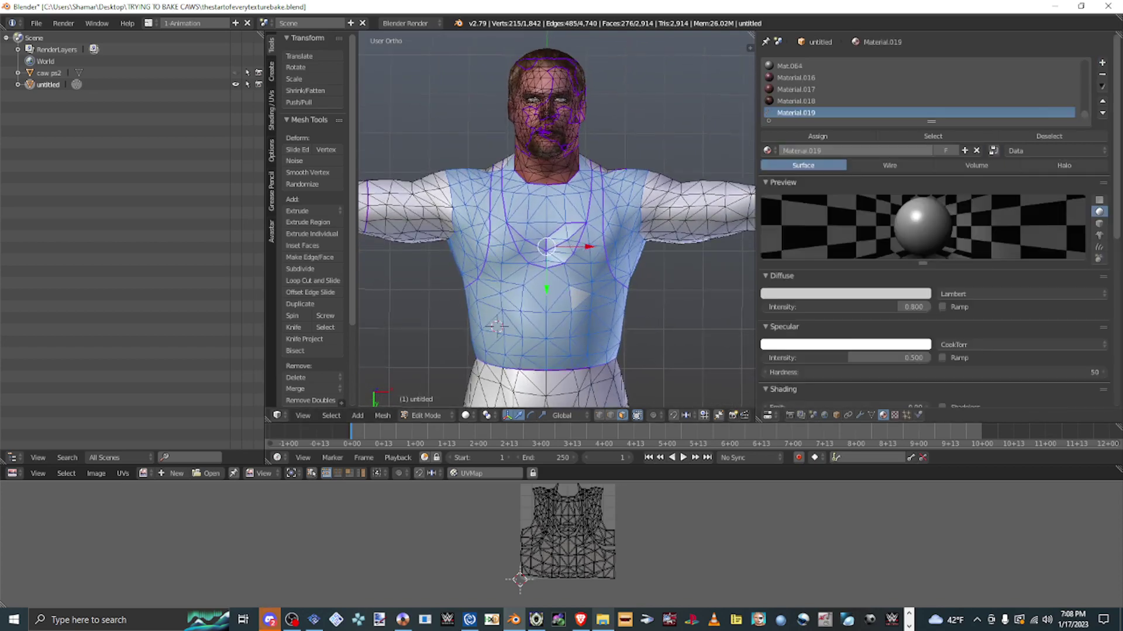
pyautogui.click(602, 620)
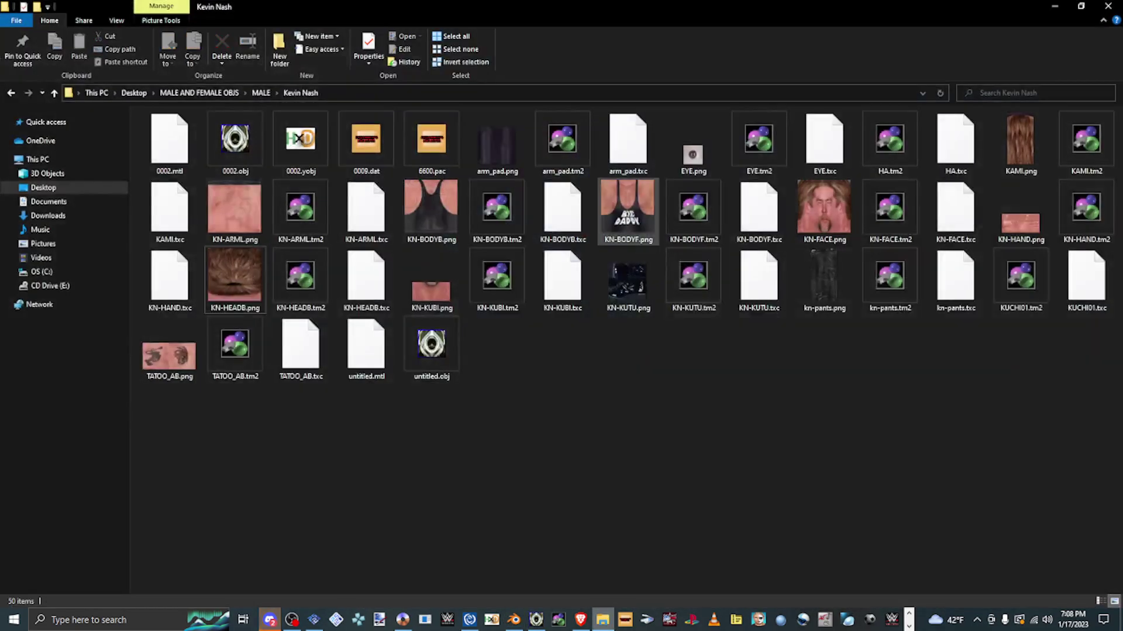
pyautogui.moveTo(628, 211); pyautogui.dragTo(544, 555)
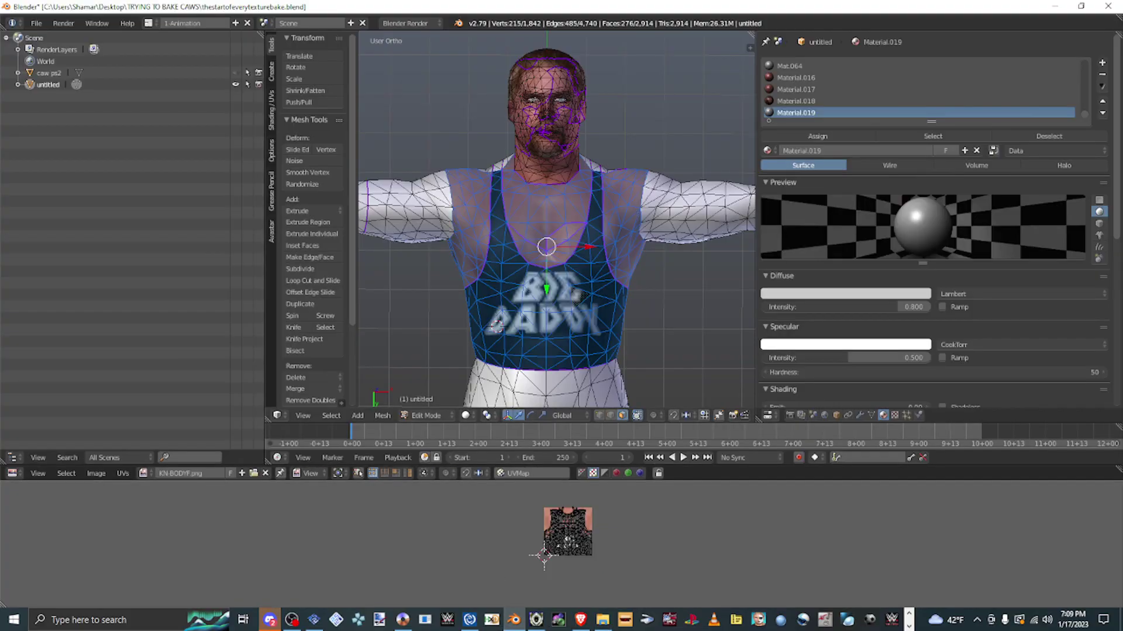
# - Add an image texture to the front torso material using KN-BODYF.png from the Kevin Nash folder
pyautogui.click(894, 415)
pyautogui.click(930, 150)
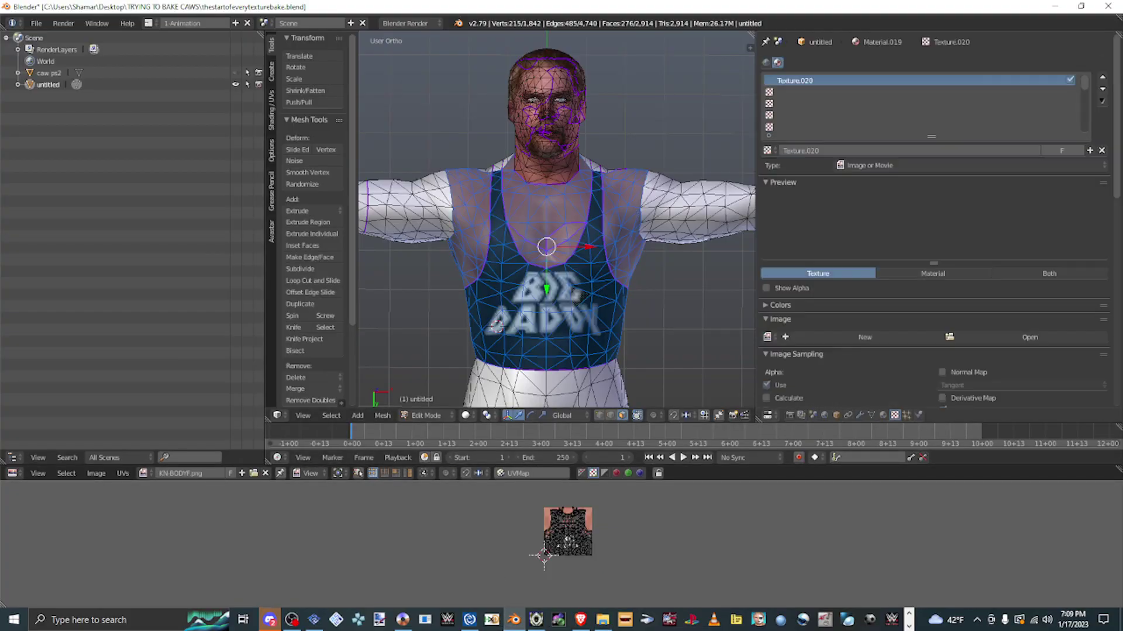
pyautogui.click(1030, 337)
pyautogui.click(38, 236)
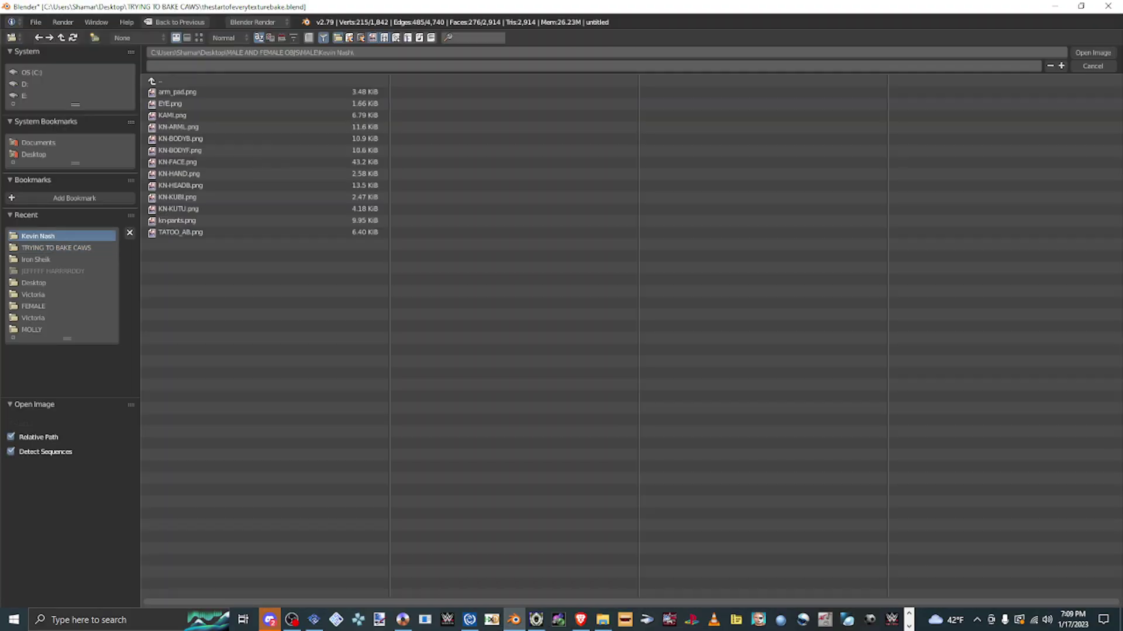
pyautogui.doubleClick(179, 150)
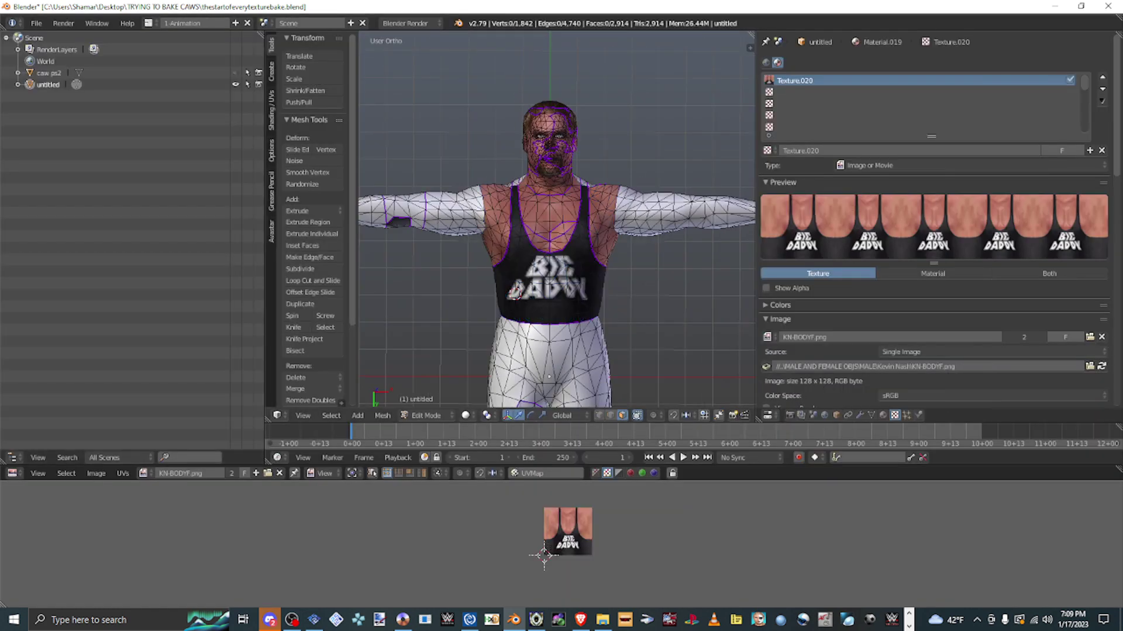
# - Deselect the front torso and select the tank-top back, upper back and one rear shoulder section by their materials
pyautogui.moveTo(555, 234); pyautogui.dragTo(608, 184, button='middle')
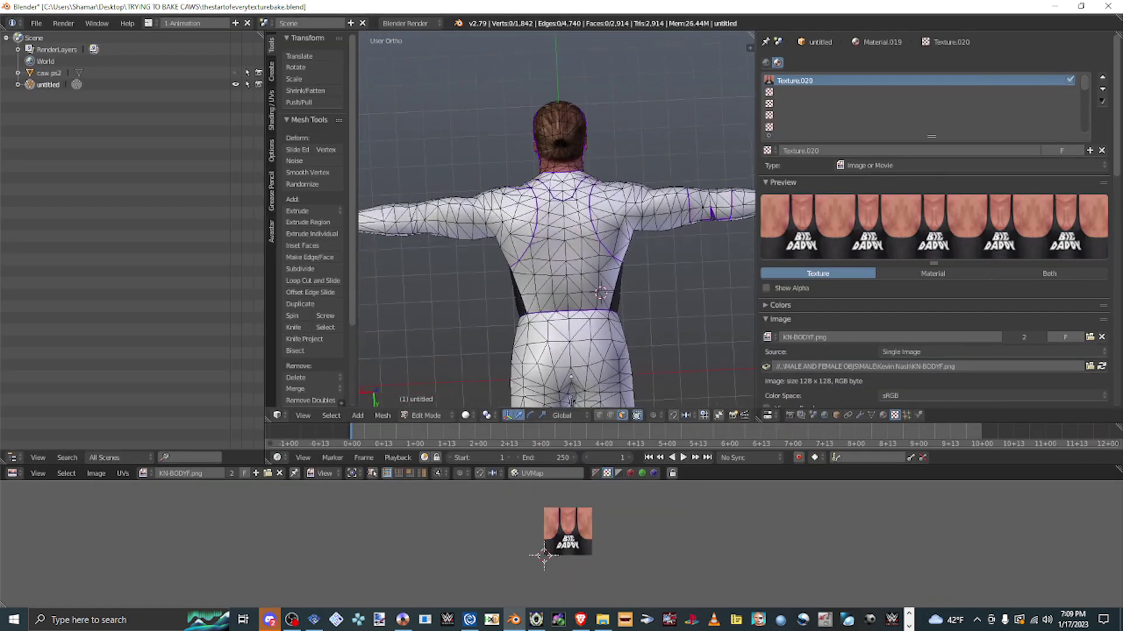
pyautogui.rightClick(593, 275)
pyautogui.click(883, 415)
pyautogui.click(933, 136)
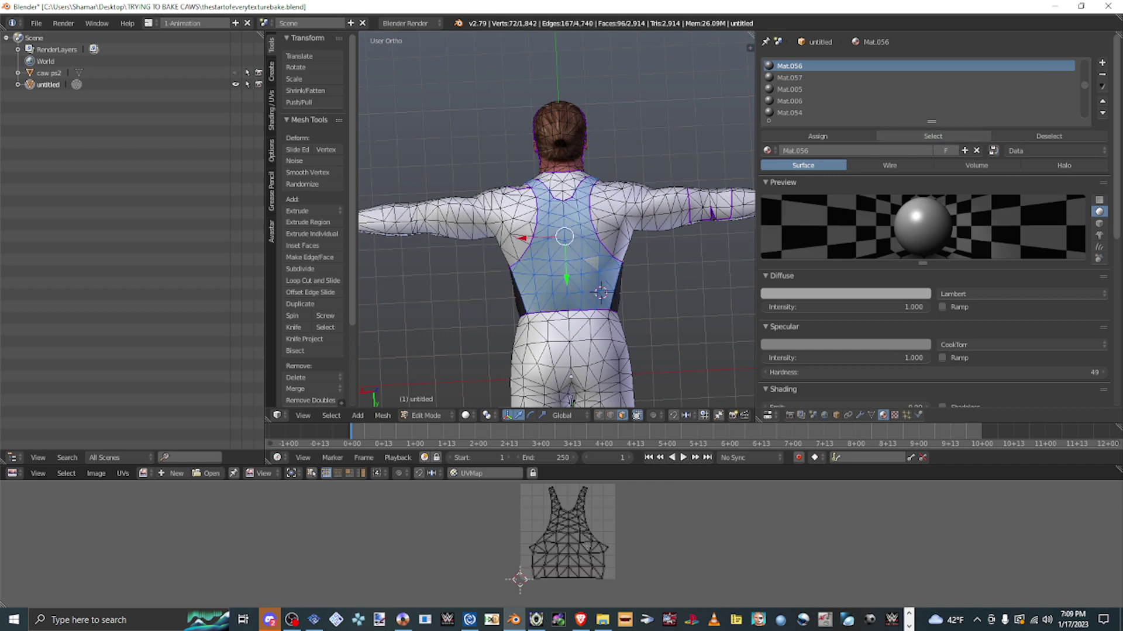
pyautogui.scroll(3, 555, 220)
pyautogui.click(789, 112)
pyautogui.click(933, 135)
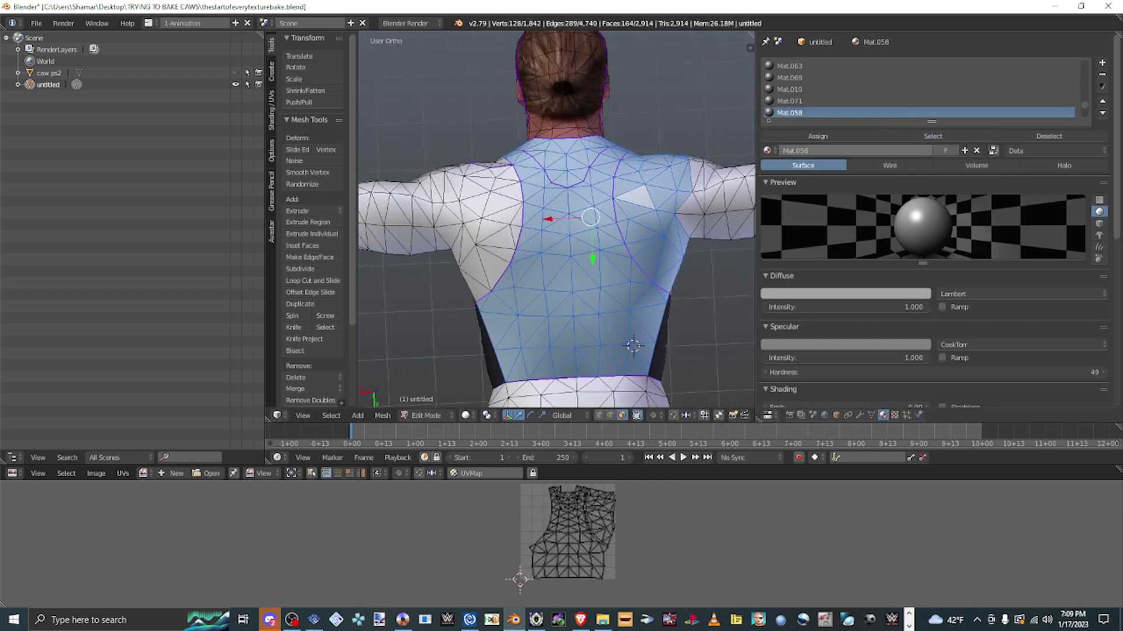
# - Extend the back selection by material to the opposite rear shoulder and the remaining patch on top of it
pyautogui.scroll(-5, 877, 88)
pyautogui.click(789, 65)
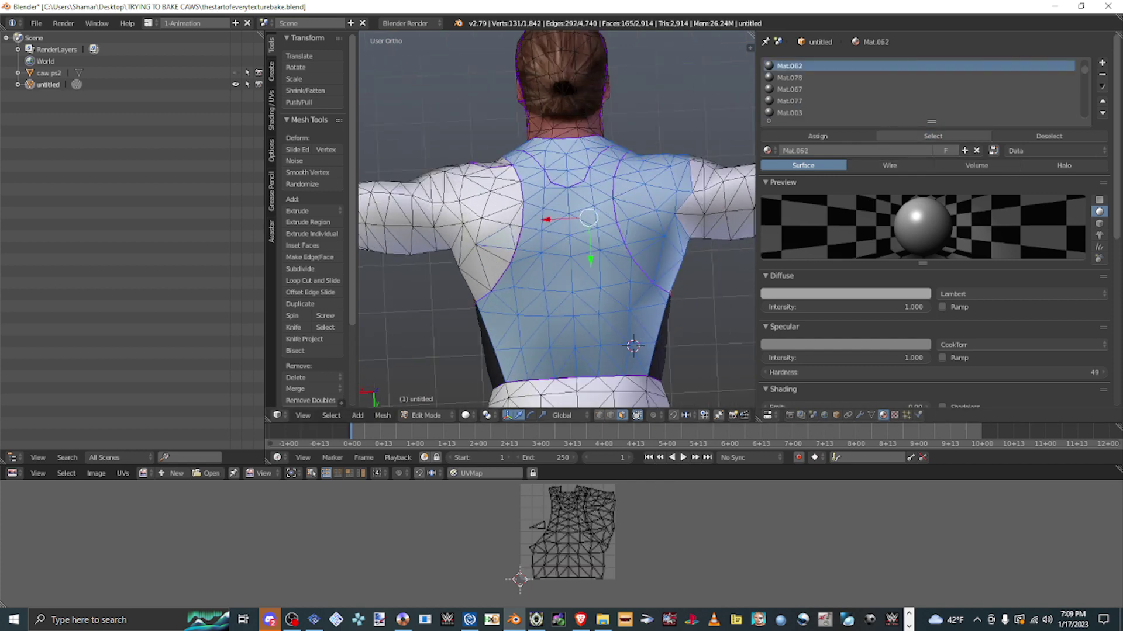
pyautogui.click(933, 136)
pyautogui.scroll(-2, 556, 220)
pyautogui.scroll(3, 556, 219)
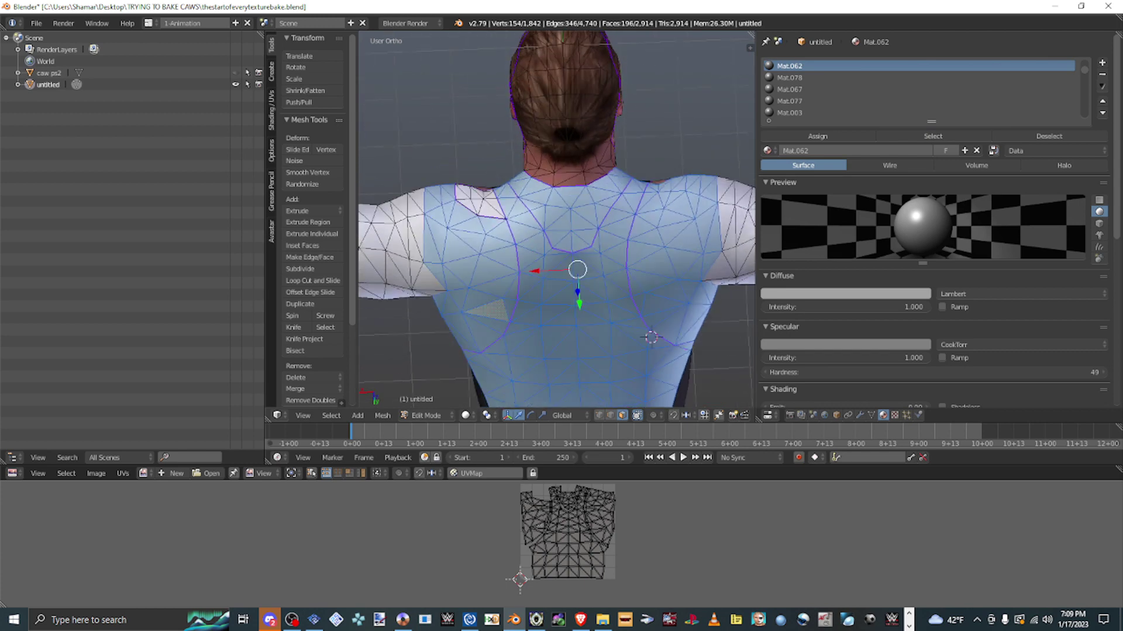
pyautogui.moveTo(556, 175); pyautogui.dragTo(555, 263, button='middle')
pyautogui.scroll(-3, 924, 88)
pyautogui.click(789, 113)
pyautogui.click(933, 135)
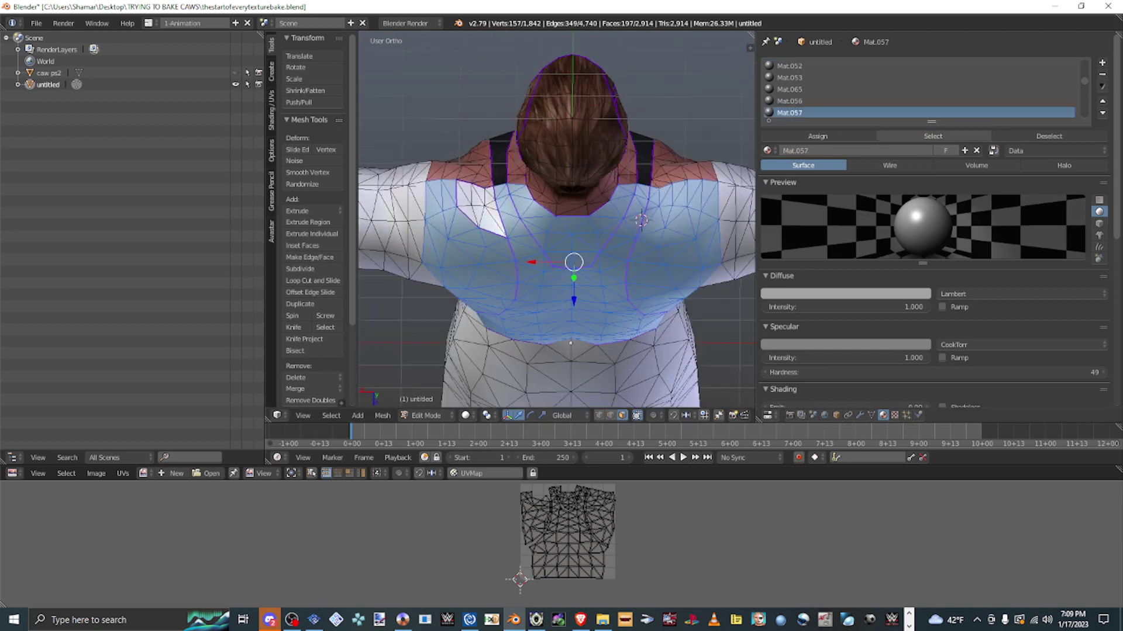
pyautogui.moveTo(641, 220); pyautogui.dragTo(641, 150, button='middle')
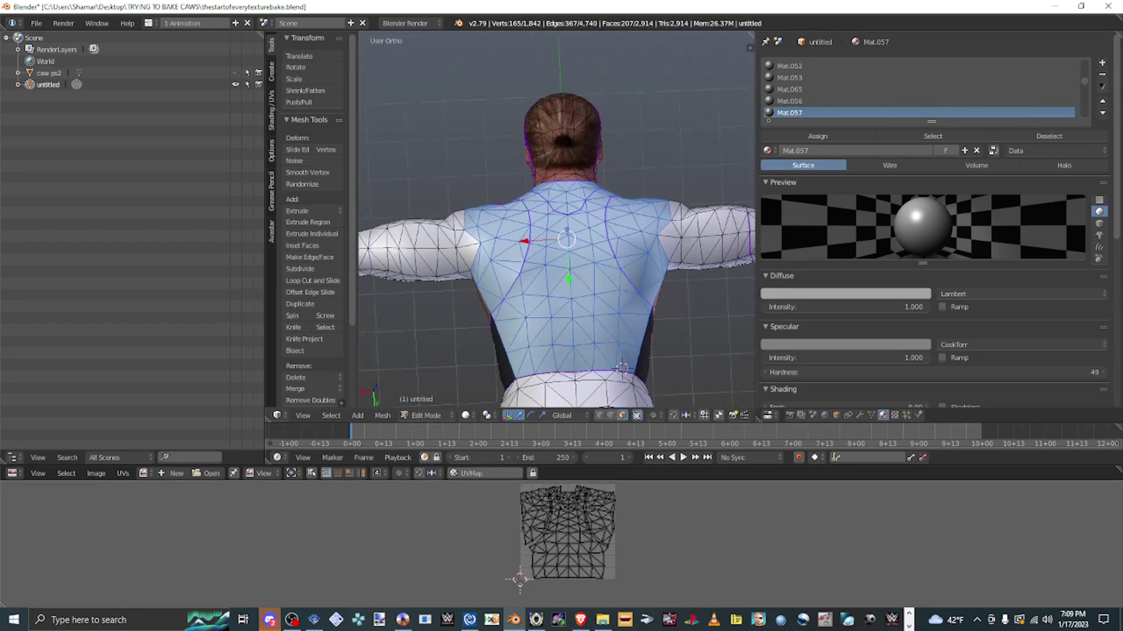
pyautogui.scroll(4, 622, 367)
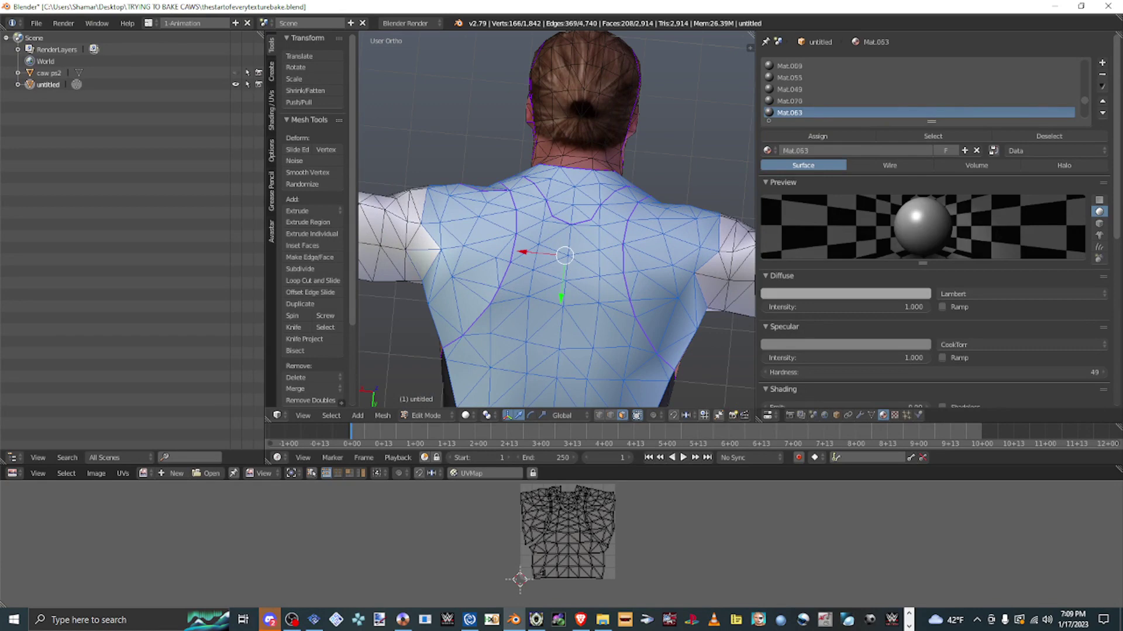
pyautogui.scroll(-4, 562, 246)
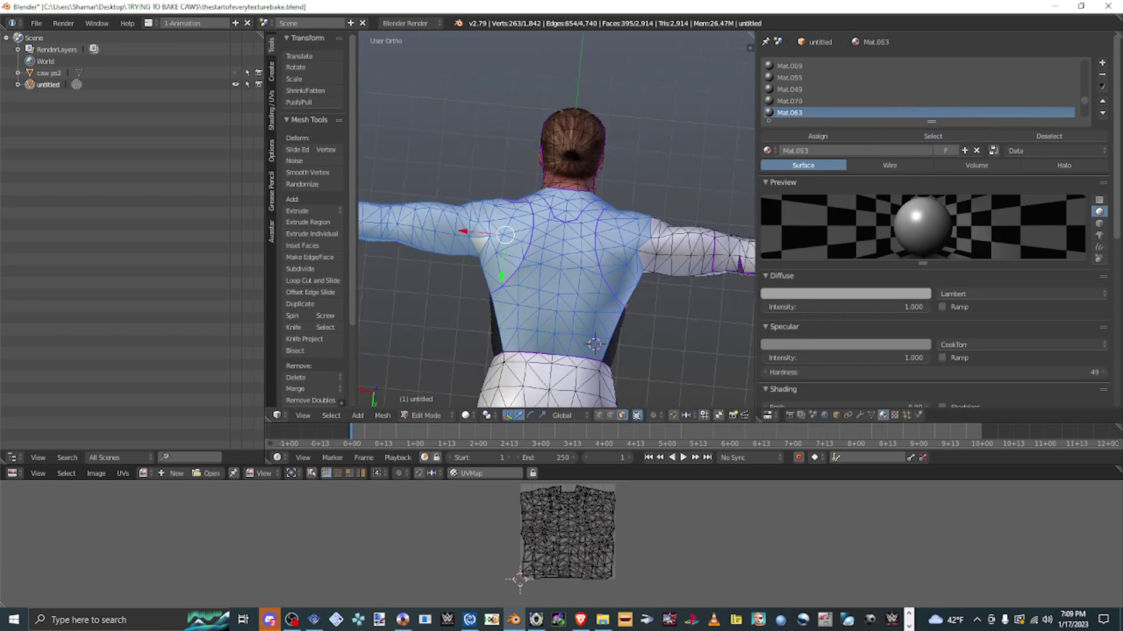
pyautogui.scroll(5, 503, 222)
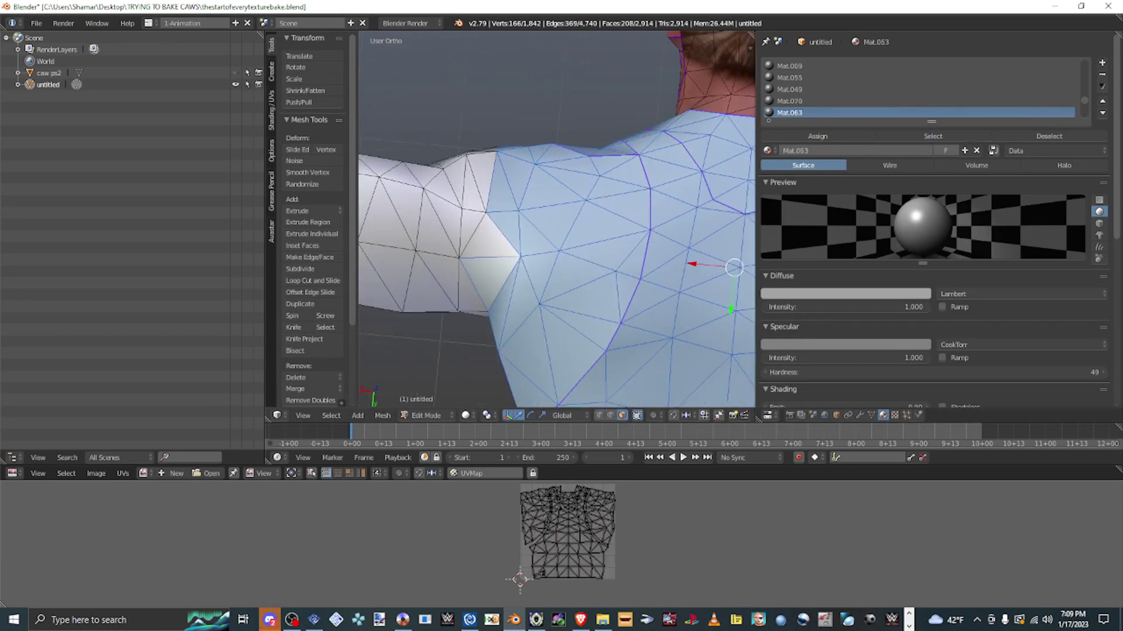
pyautogui.scroll(-4, 555, 222)
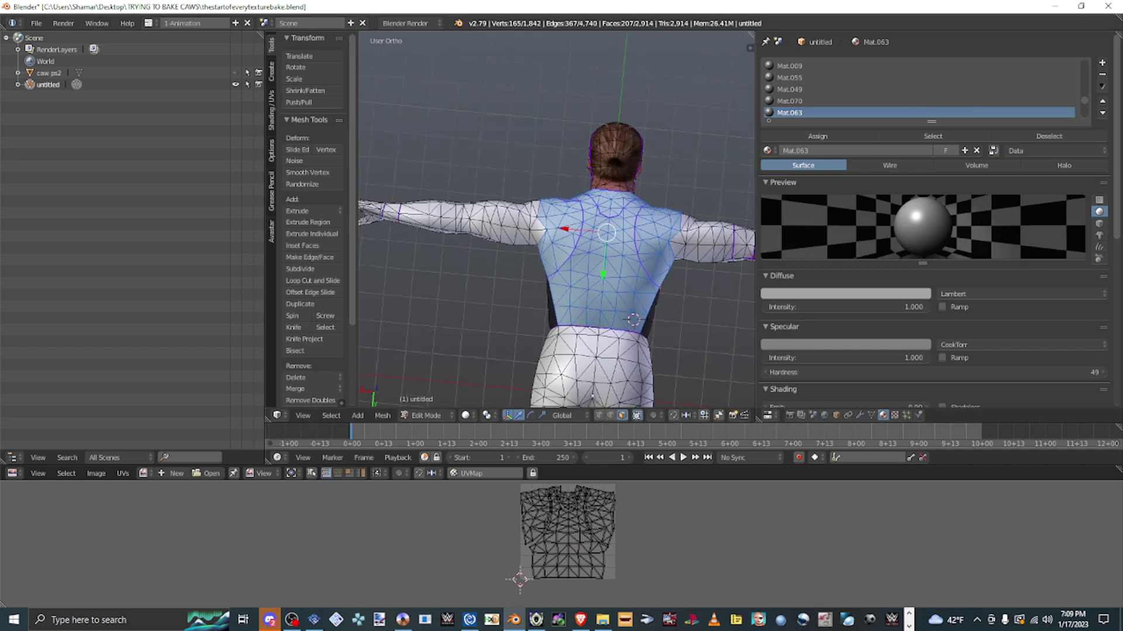
# - Assign a new material to the selected back torso faces and load KN-BODYB.png from the Kevin Nash folder onto their UVs
pyautogui.click(1102, 62)
pyautogui.click(888, 151)
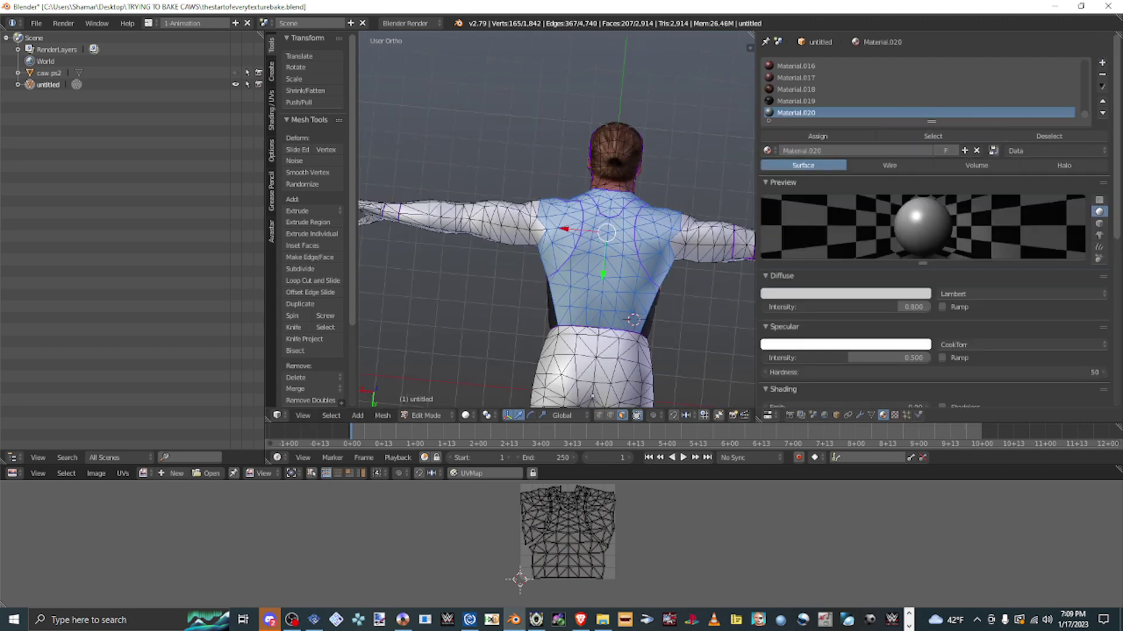
pyautogui.click(602, 620)
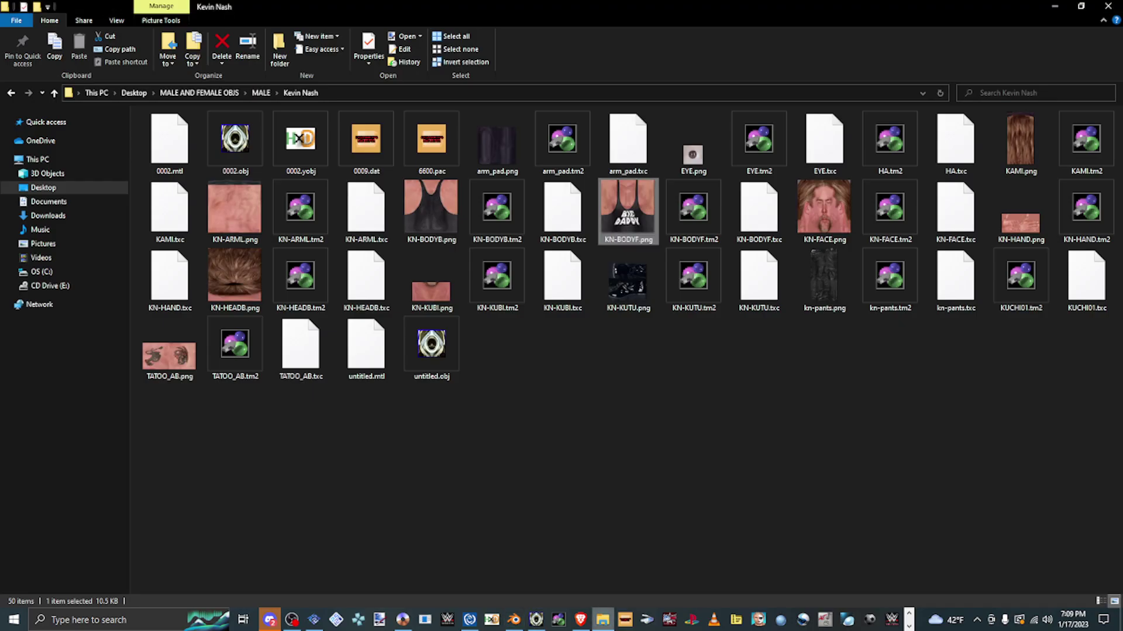
pyautogui.moveTo(515, 564); pyautogui.dragTo(544, 556)
# - Add an image texture to the back torso material using KN-BODYB.png from the Kevin Nash folder
pyautogui.click(894, 415)
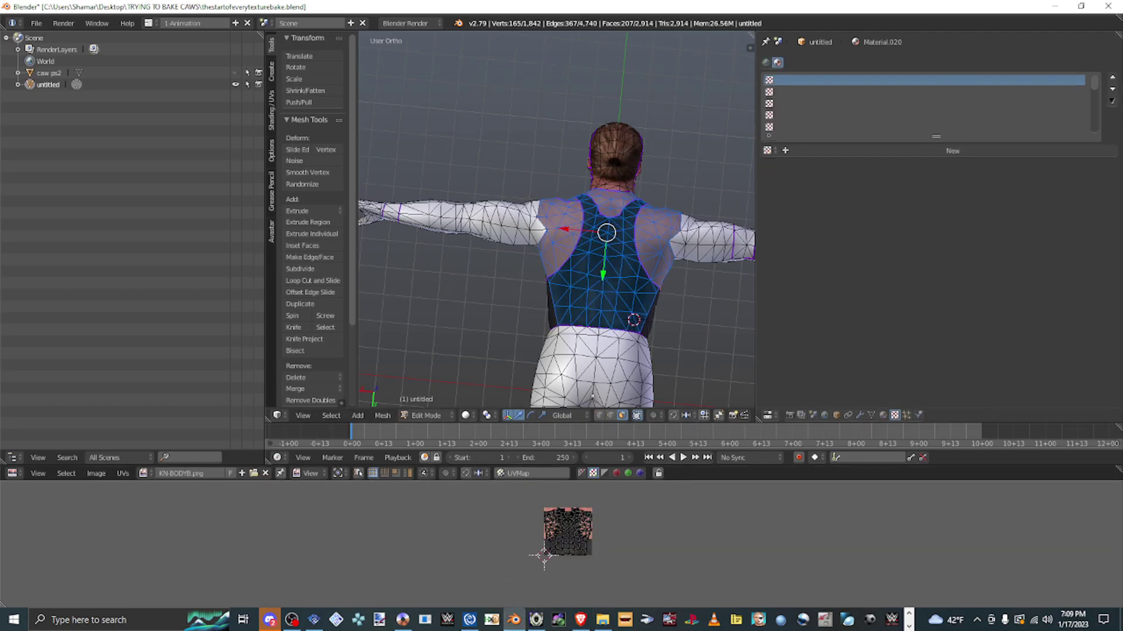
pyautogui.click(932, 150)
pyautogui.click(1029, 338)
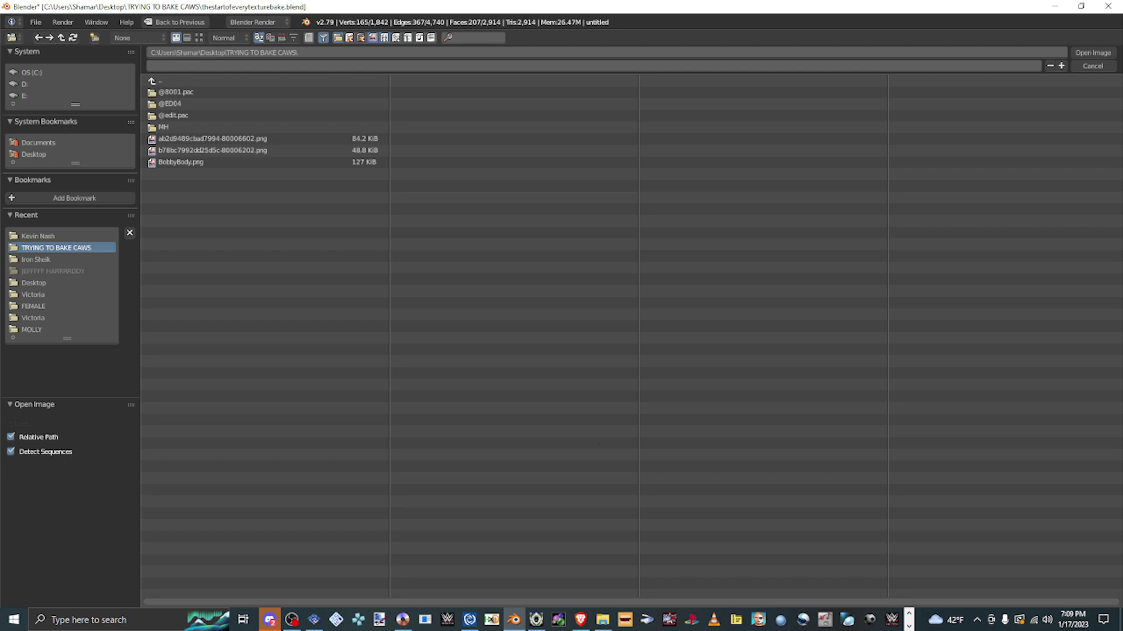
pyautogui.click(38, 236)
pyautogui.doubleClick(193, 139)
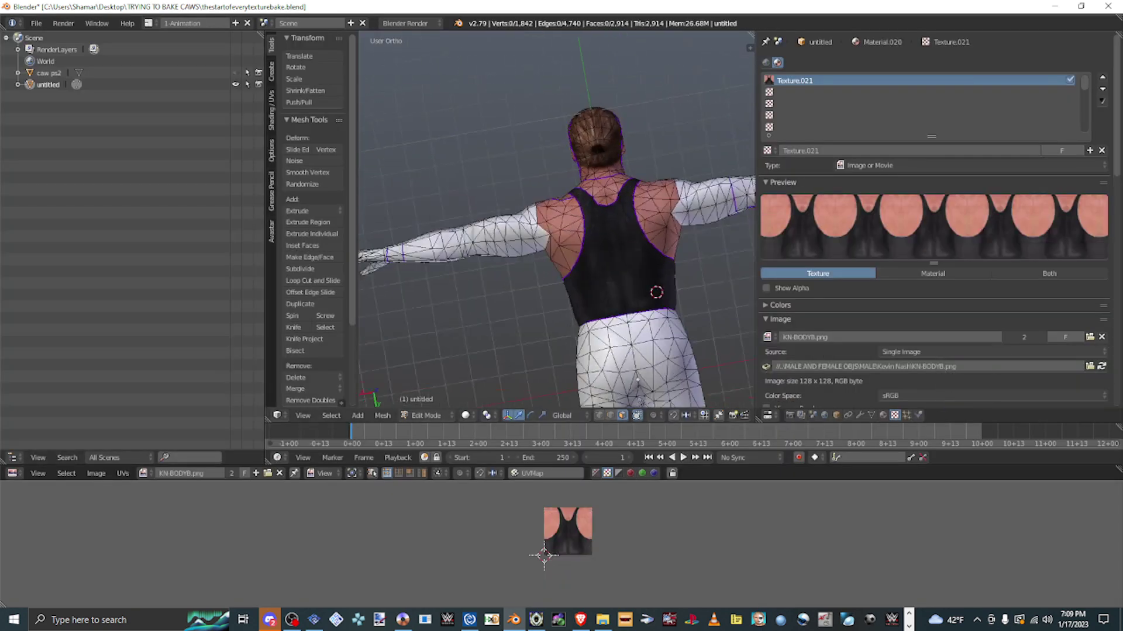
# - Deselect the back torso and select the character's left arm from shoulder to wrist by its material
pyautogui.moveTo(556, 263); pyautogui.dragTo(696, 257, button='middle')
pyautogui.rightClick(556, 235)
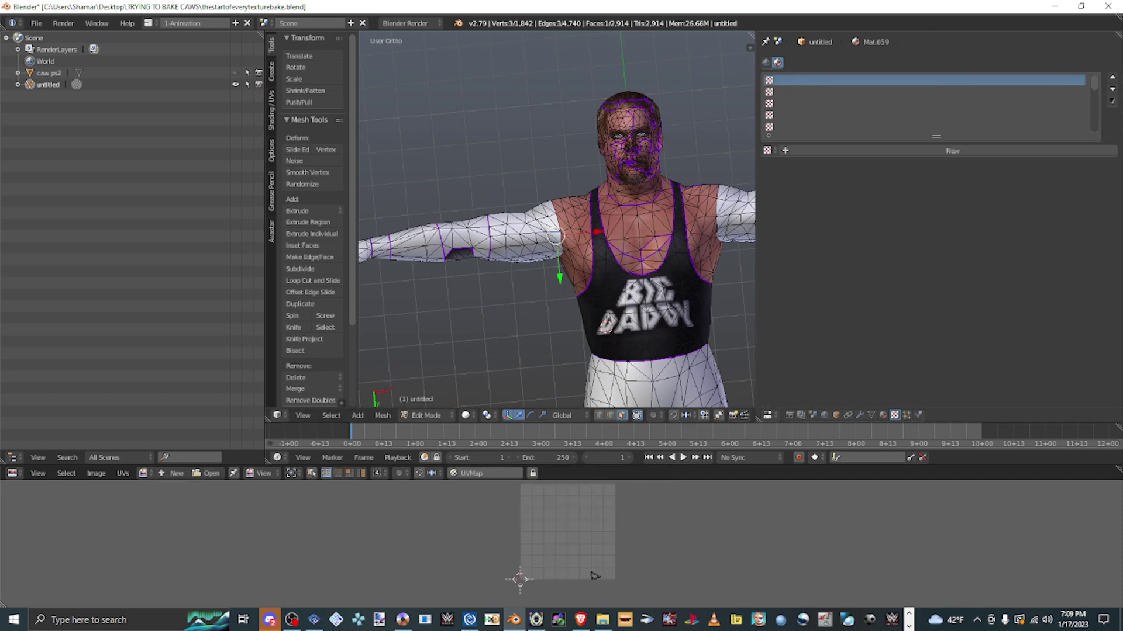
pyautogui.hotkey('ctrl', 'shift', 'Tab')
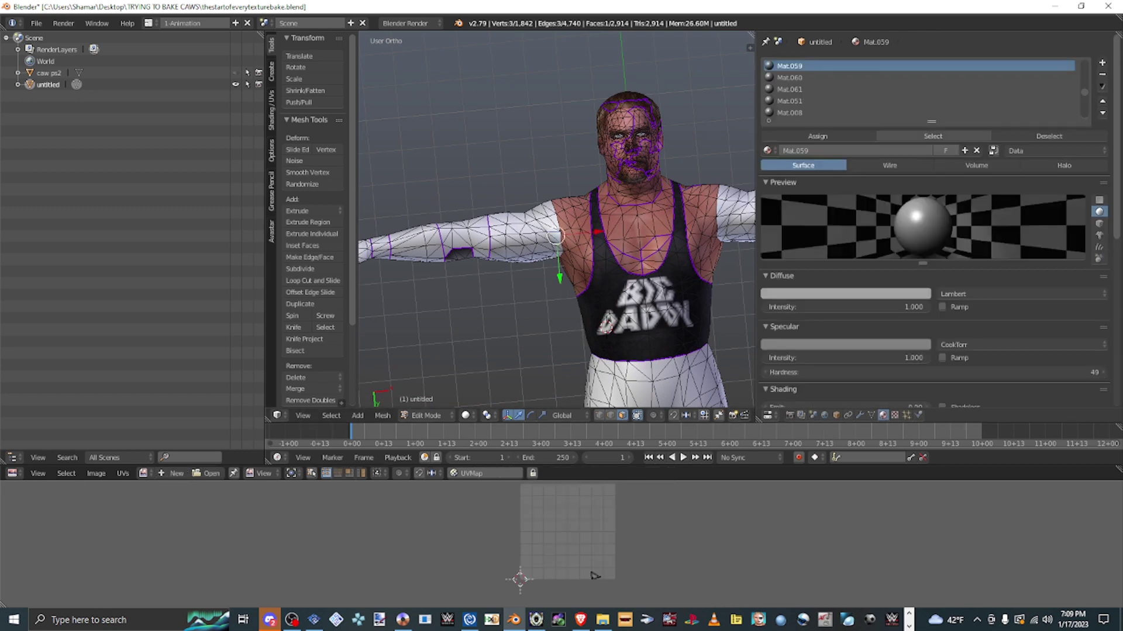
pyautogui.hotkey('ctrl', 'z')
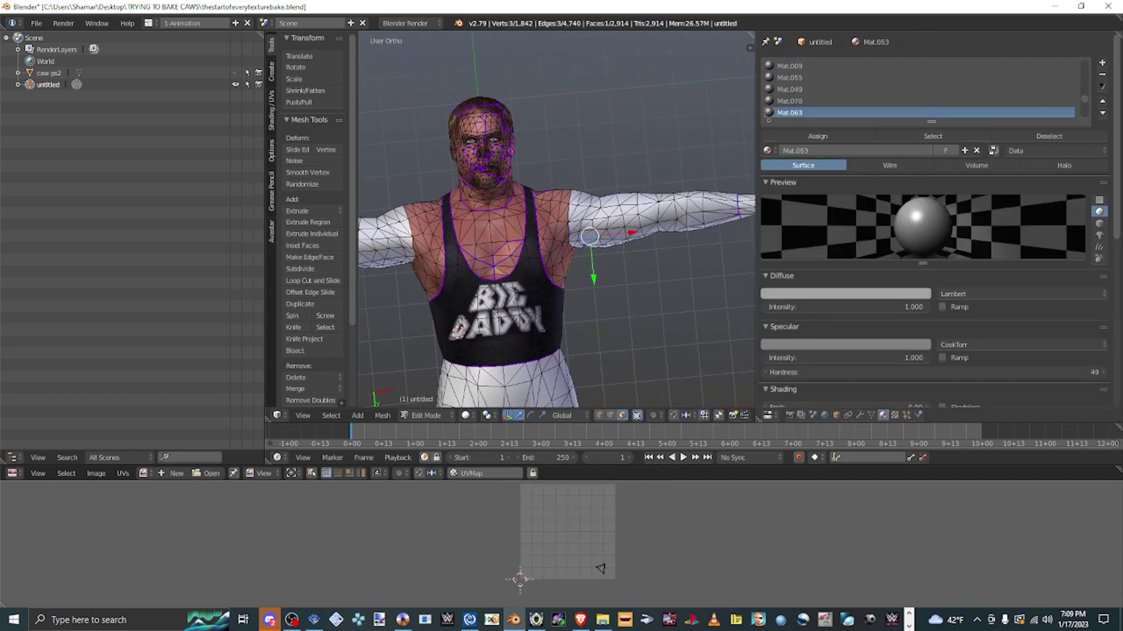
pyautogui.click(932, 136)
pyautogui.moveTo(585, 264)
pyautogui.mouseDown(button='middle')
pyautogui.moveTo(585, 175)
pyautogui.moveTo(584, 234)
pyautogui.moveTo(597, 246)
pyautogui.moveTo(632, 199)
pyautogui.moveTo(596, 263)
pyautogui.mouseUp(button='middle')
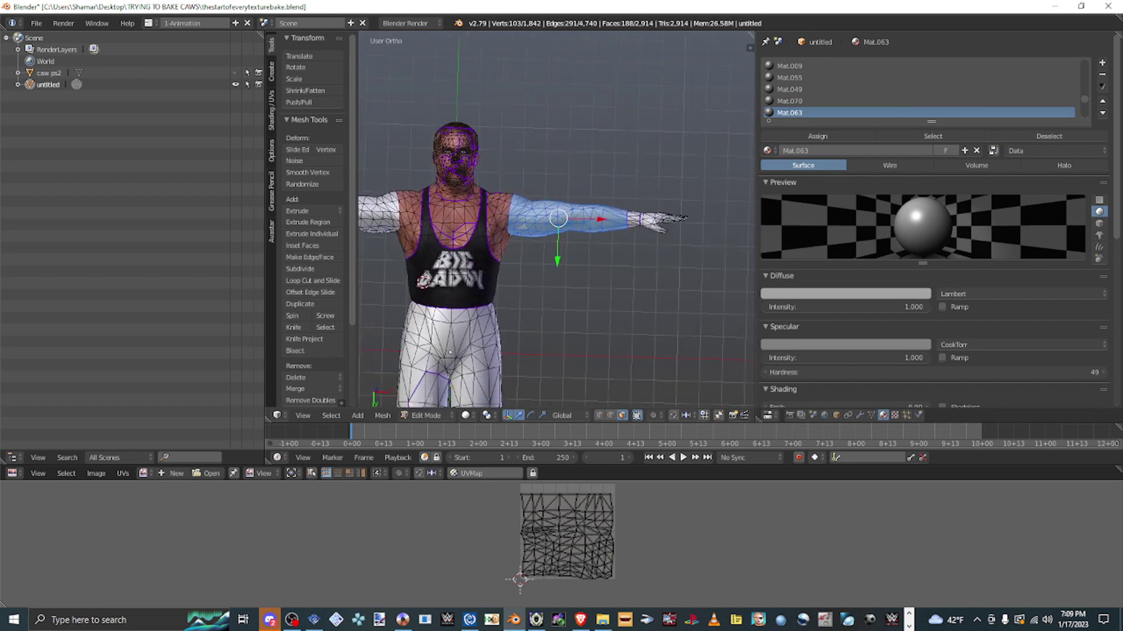
# - Extend the selection by material to the underside and back patches of the character's right arm, checking against the Noesis reference model
pyautogui.scroll(2, 585, 264)
pyautogui.keyDown('shift'); pyautogui.moveTo(409, 263); pyautogui.dragTo(655, 234, button='middle'); pyautogui.keyUp('shift')
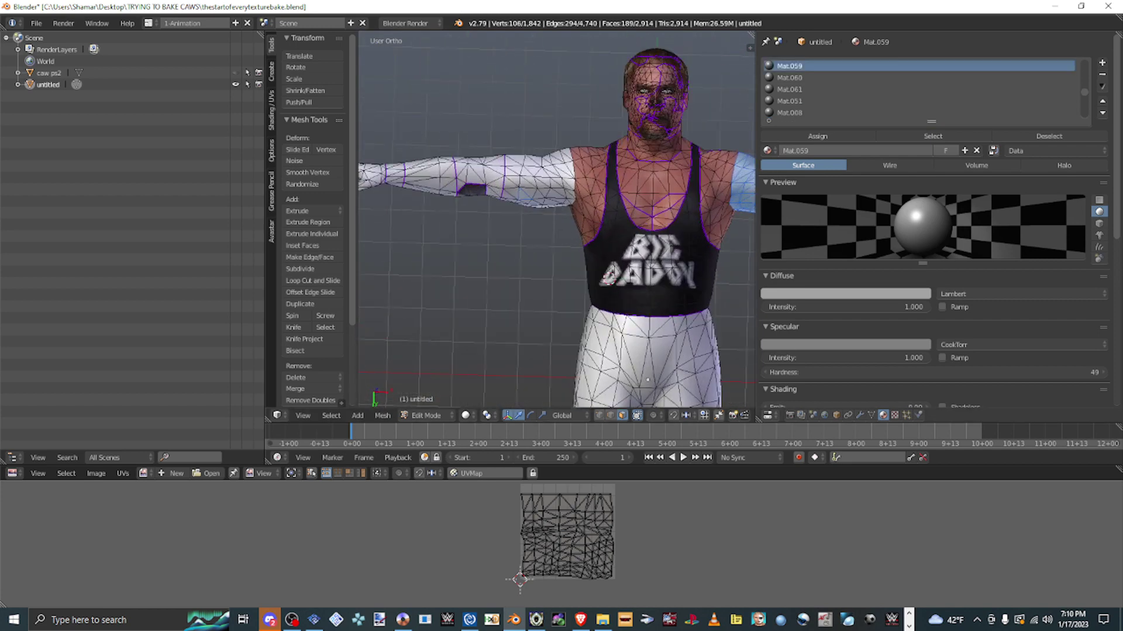
pyautogui.scroll(4, 538, 193)
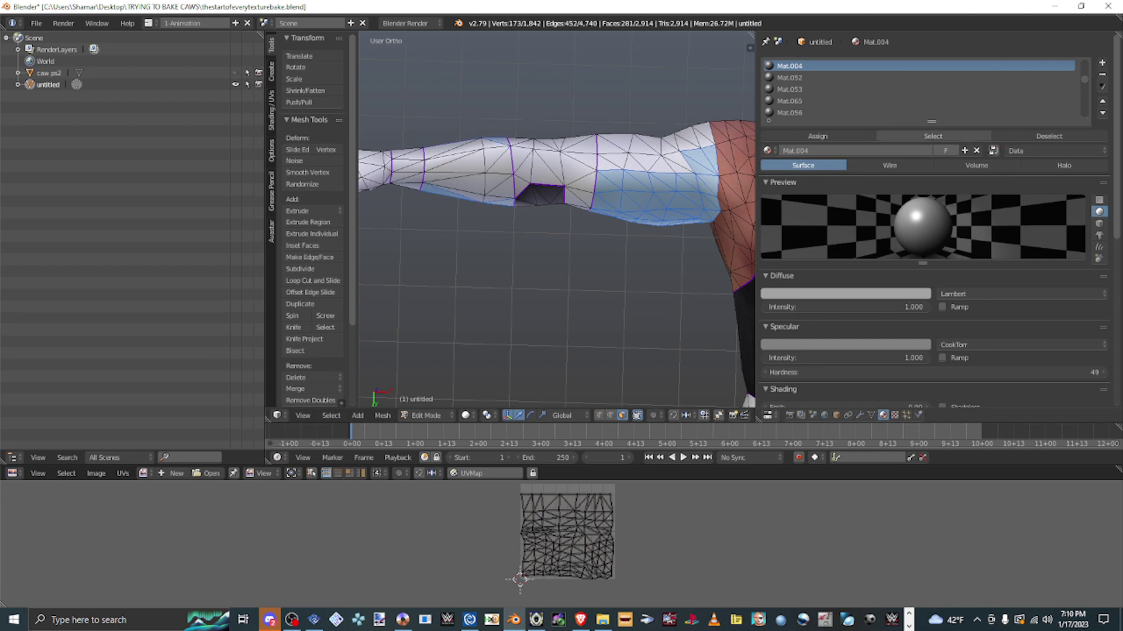
pyautogui.scroll(-4, 555, 223)
pyautogui.moveTo(556, 222)
pyautogui.mouseDown(button='middle')
pyautogui.moveTo(620, 193)
pyautogui.moveTo(544, 228)
pyautogui.mouseUp(button='middle')
pyautogui.click(536, 620)
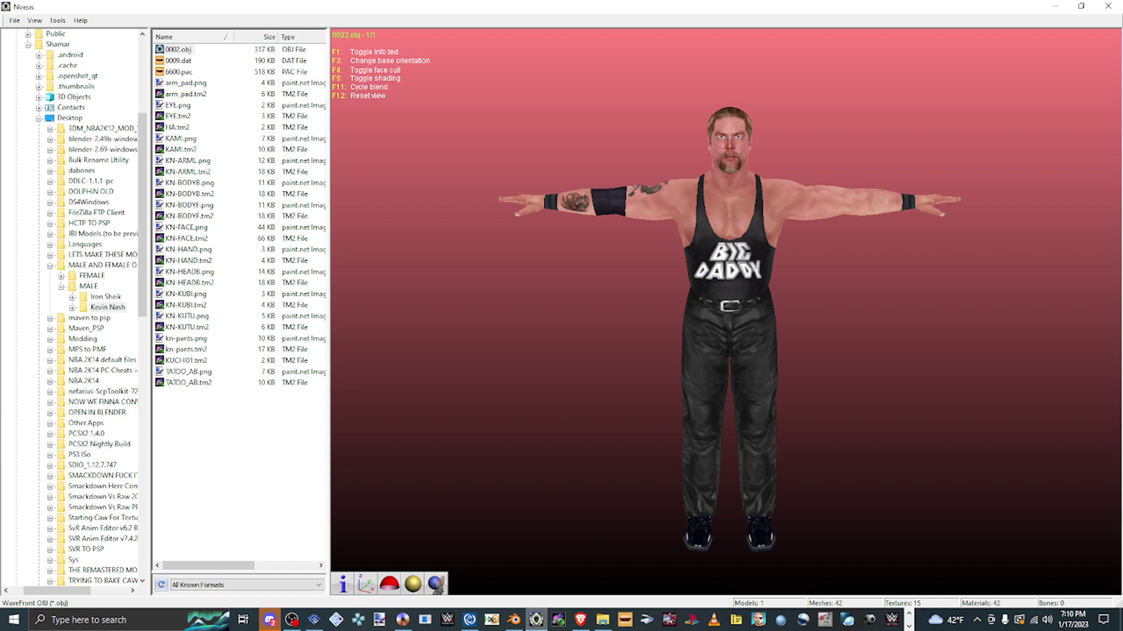
pyautogui.click(514, 620)
pyautogui.scroll(-1, 526, 187)
pyautogui.scroll(6, 526, 187)
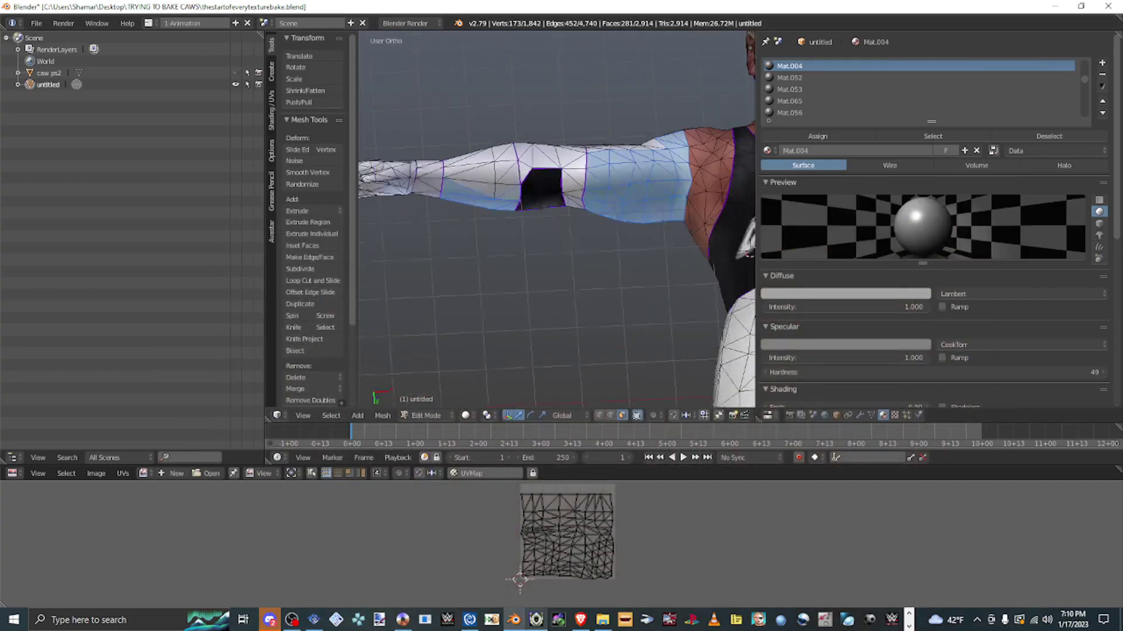
pyautogui.moveTo(555, 222); pyautogui.dragTo(520, 172, button='middle')
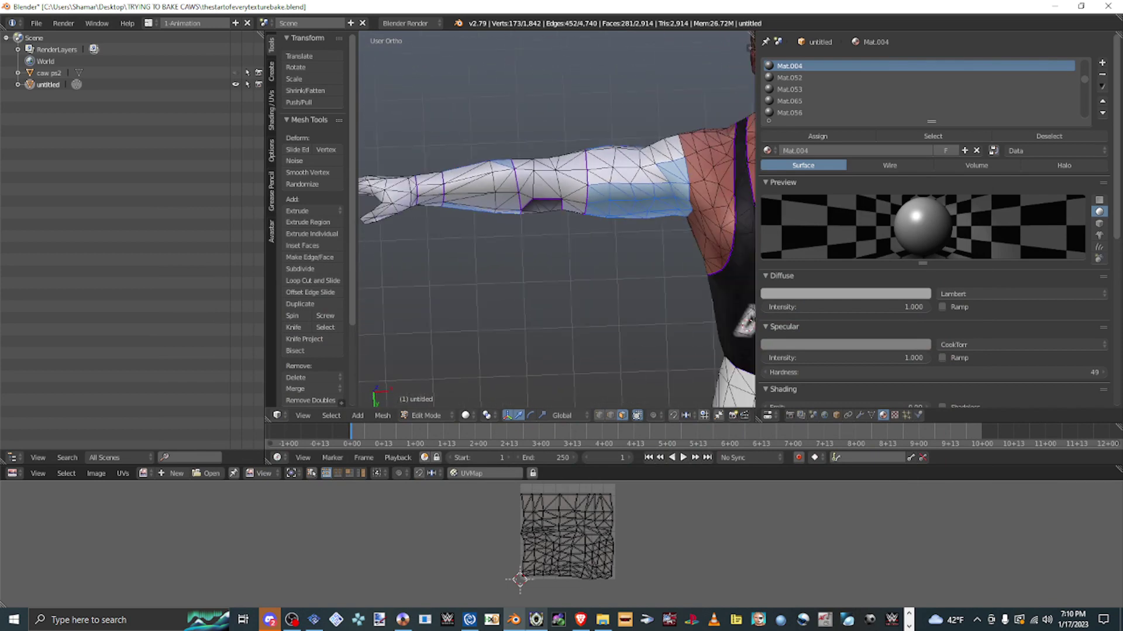
# - Assign a new material to the selected arm faces and load KN-ARML.png from the Kevin Nash folder onto their UVs
pyautogui.click(1102, 62)
pyautogui.click(888, 151)
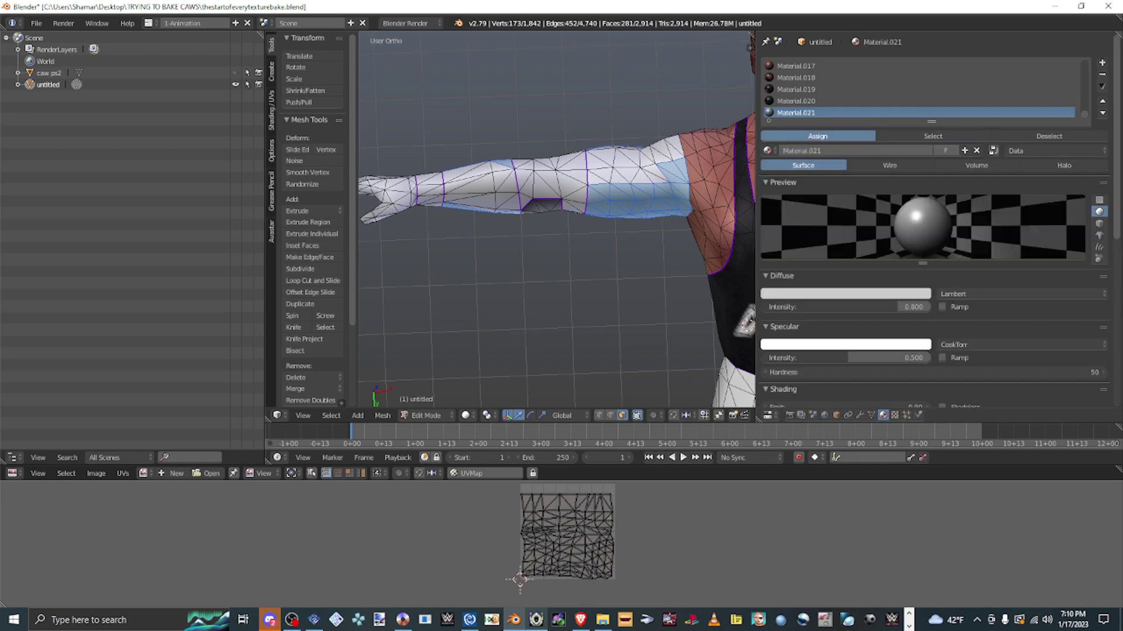
pyautogui.hotkey('alt', 'Tab')
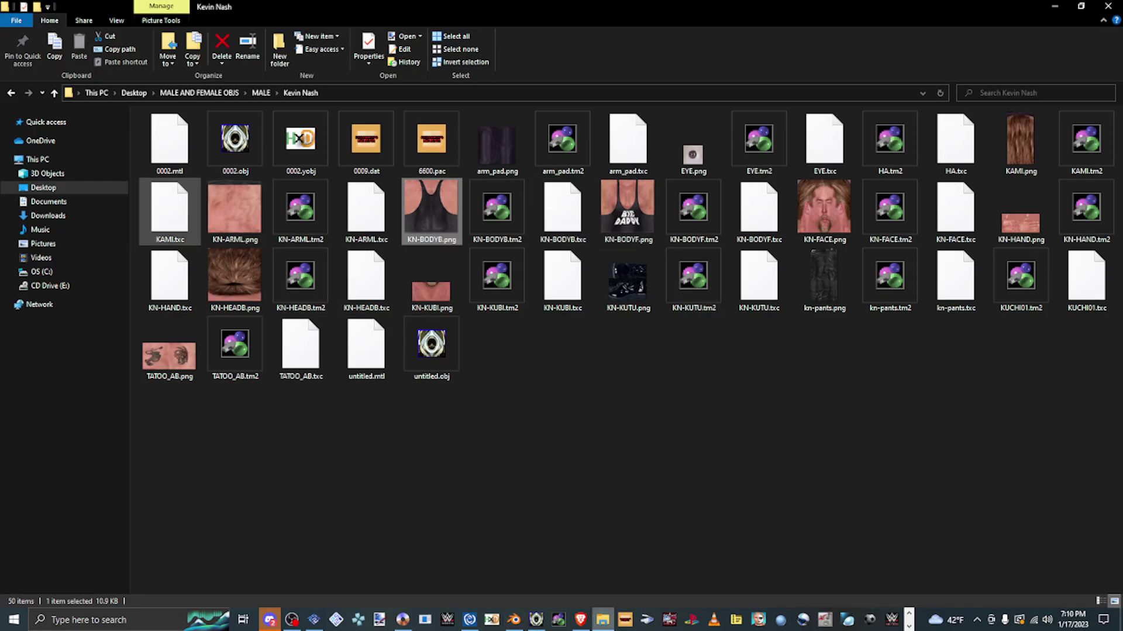
pyautogui.moveTo(521, 547); pyautogui.dragTo(567, 535)
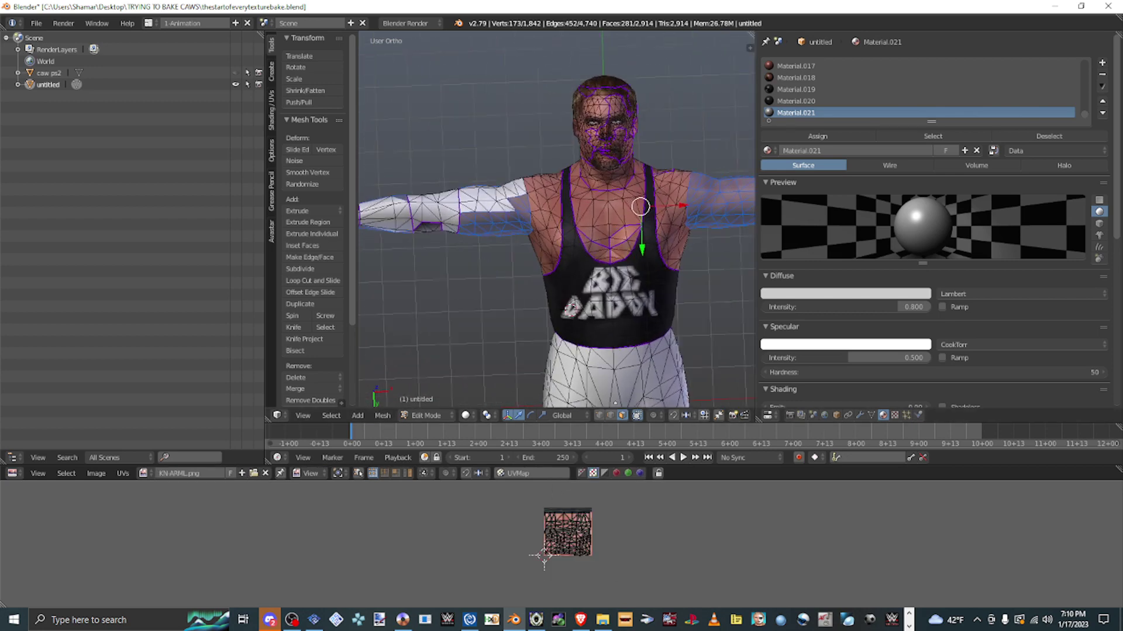
# - Add an image texture to the arm skin material using KN-ARML.png from the Kevin Nash folder
pyautogui.click(895, 414)
pyautogui.click(952, 151)
pyautogui.click(1026, 337)
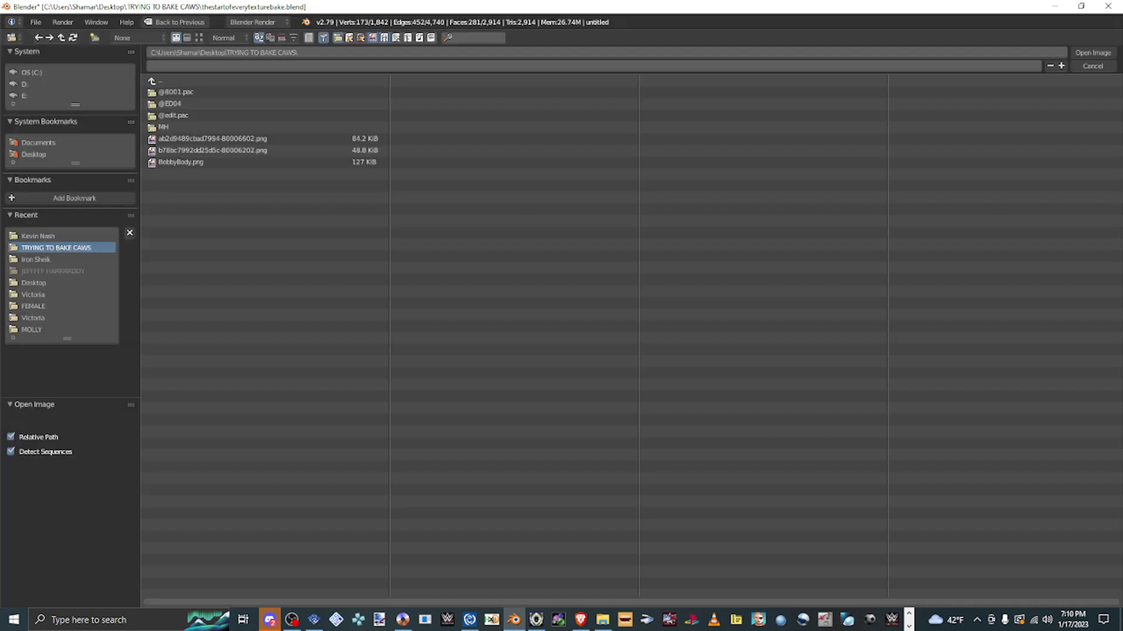
pyautogui.click(38, 236)
pyautogui.doubleClick(176, 127)
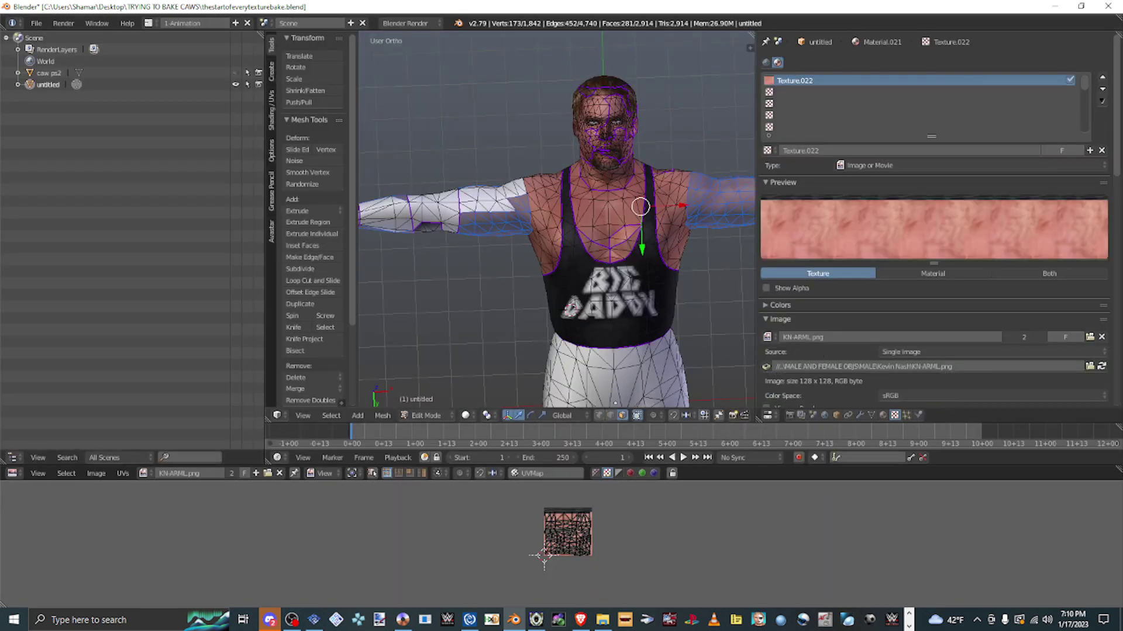
# - Deselect the arms and select the untextured front patch on the character's right upper arm
pyautogui.moveTo(556, 205); pyautogui.dragTo(556, 252, button='middle')
pyautogui.moveTo(556, 234); pyautogui.dragTo(591, 214, button='middle')
pyautogui.press('a')
pyautogui.scroll(4, 556, 222)
pyautogui.scroll(2, 470, 213)
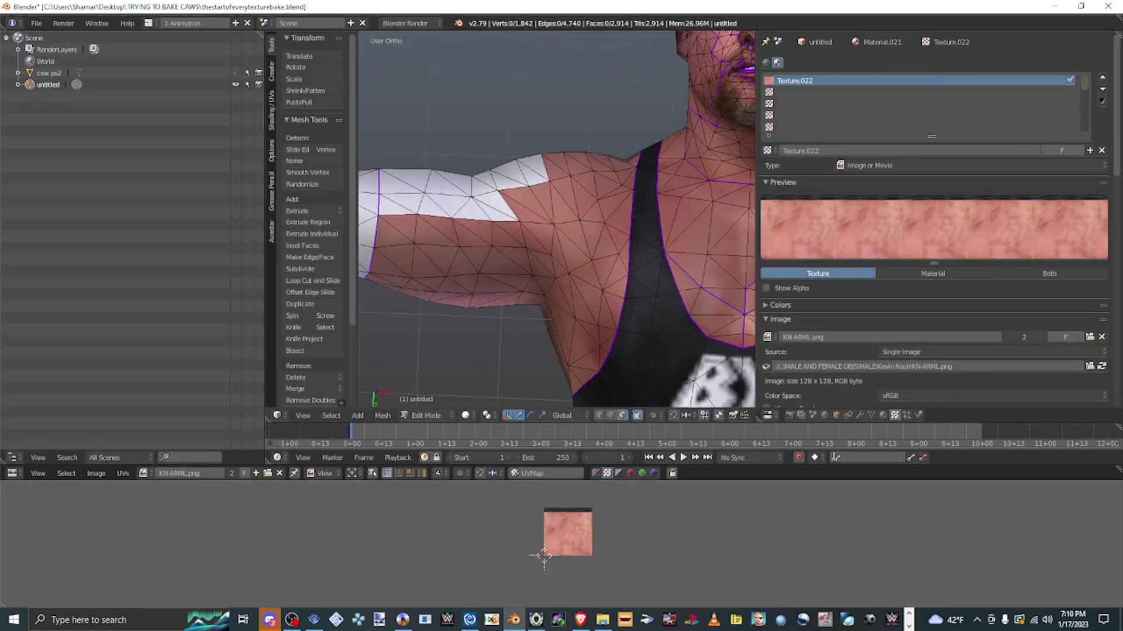
pyautogui.rightClick(471, 213)
pyautogui.click(883, 415)
pyautogui.hotkey('ctrl', 'l')
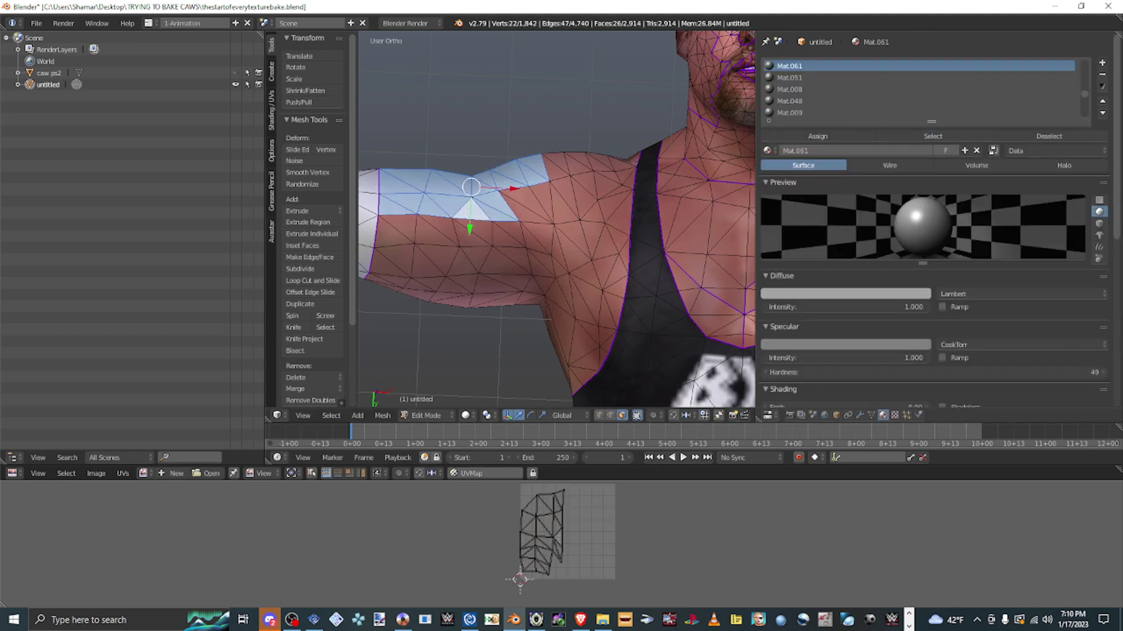
# - Extend the selection to the untextured front patch on the same arm's forearm
pyautogui.scroll(-3, 555, 222)
pyautogui.moveTo(555, 222); pyautogui.dragTo(584, 192, button='middle')
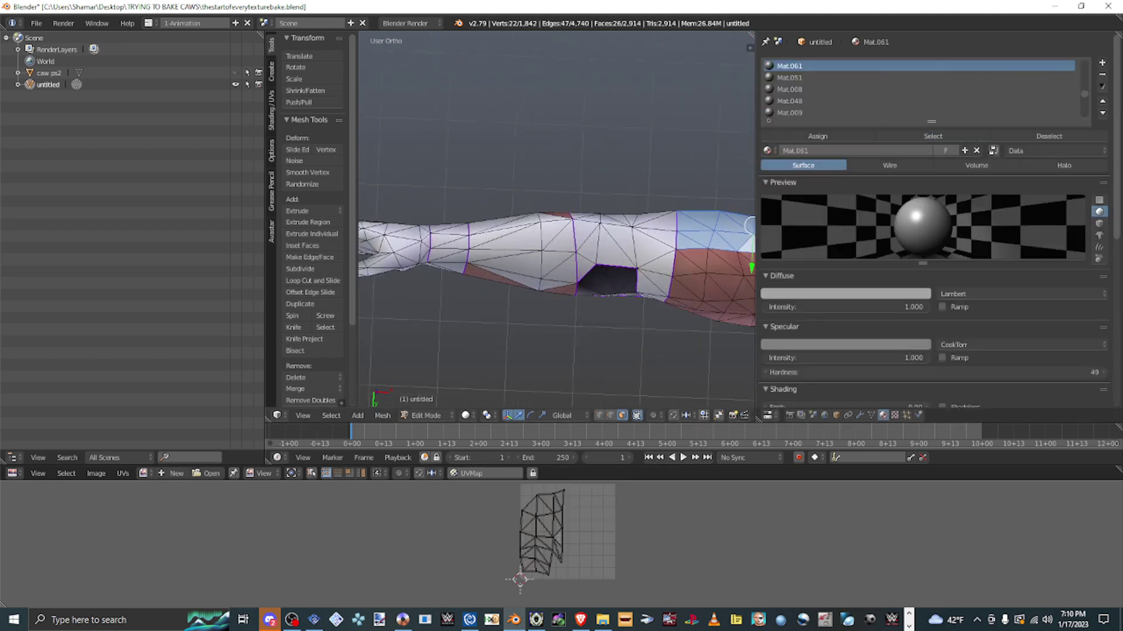
pyautogui.press('l')
pyautogui.scroll(-2, 555, 234)
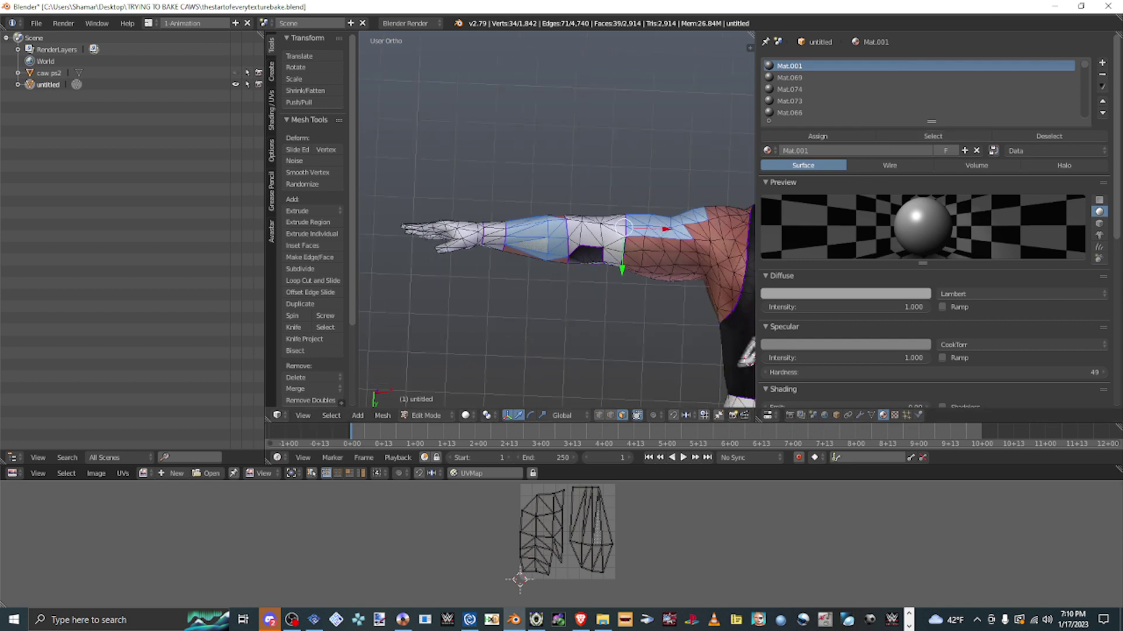
pyautogui.moveTo(555, 234); pyautogui.dragTo(614, 199, button='middle')
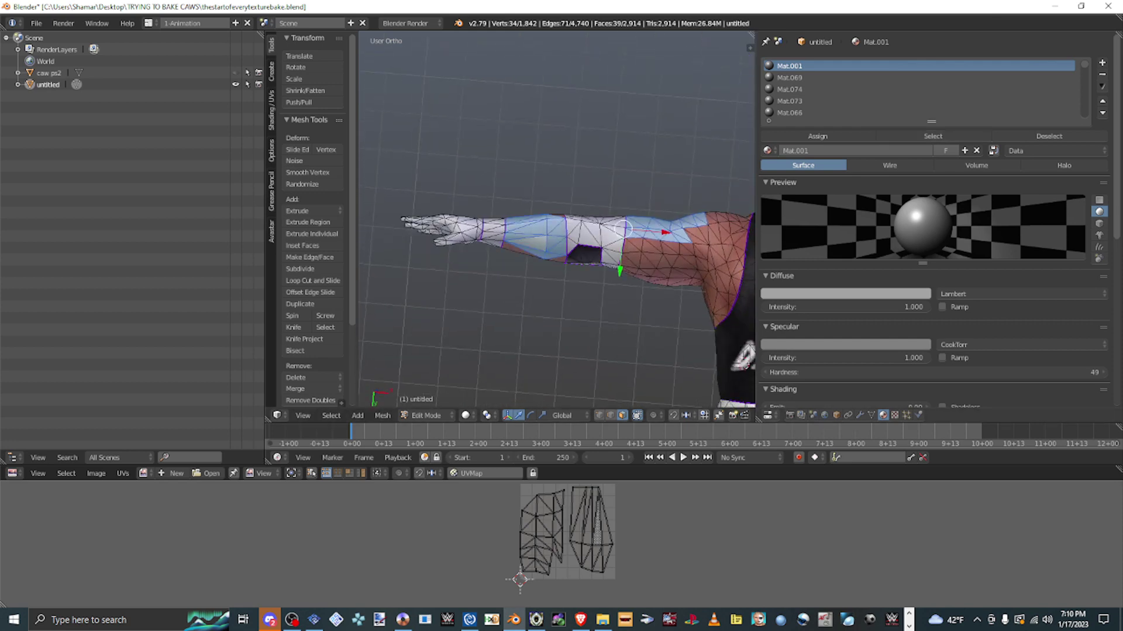
# - Assign a new material to the upper arm and forearm patches and load TATOO_AB.png from the Kevin Nash folder onto their UVs
pyautogui.click(1101, 62)
pyautogui.click(888, 150)
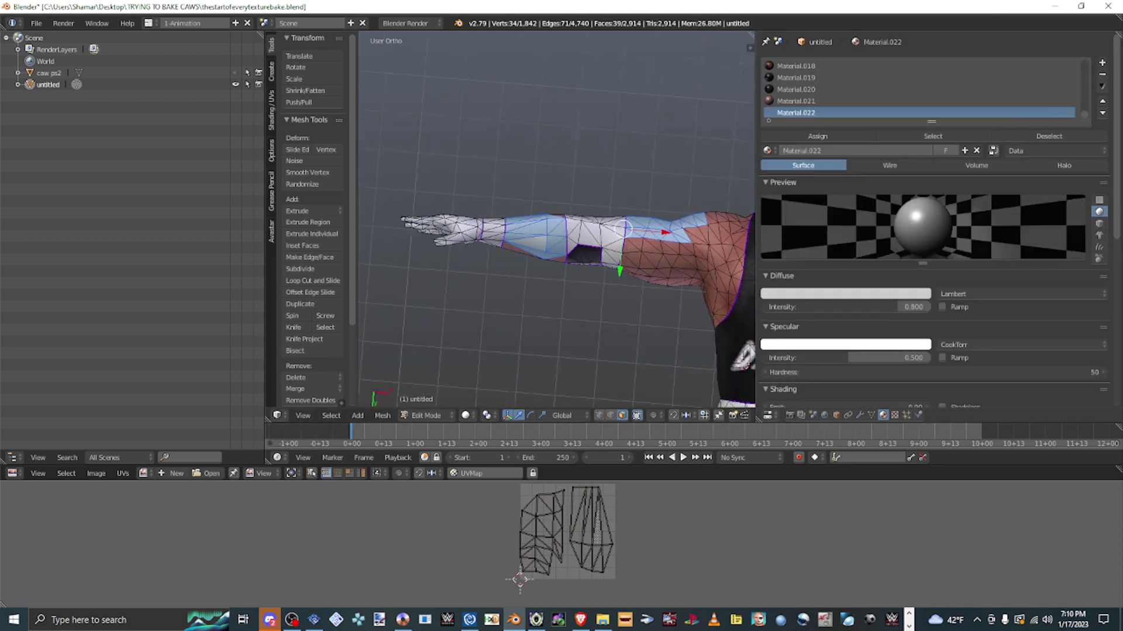
pyautogui.hotkey('alt', 'Tab')
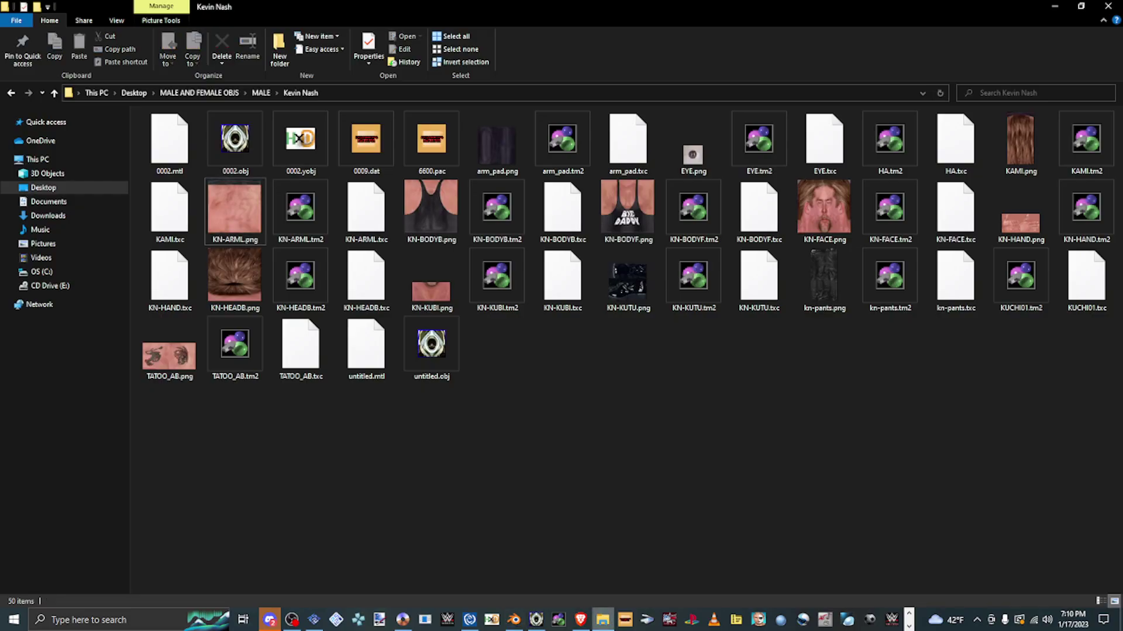
pyautogui.moveTo(169, 351); pyautogui.dragTo(520, 578)
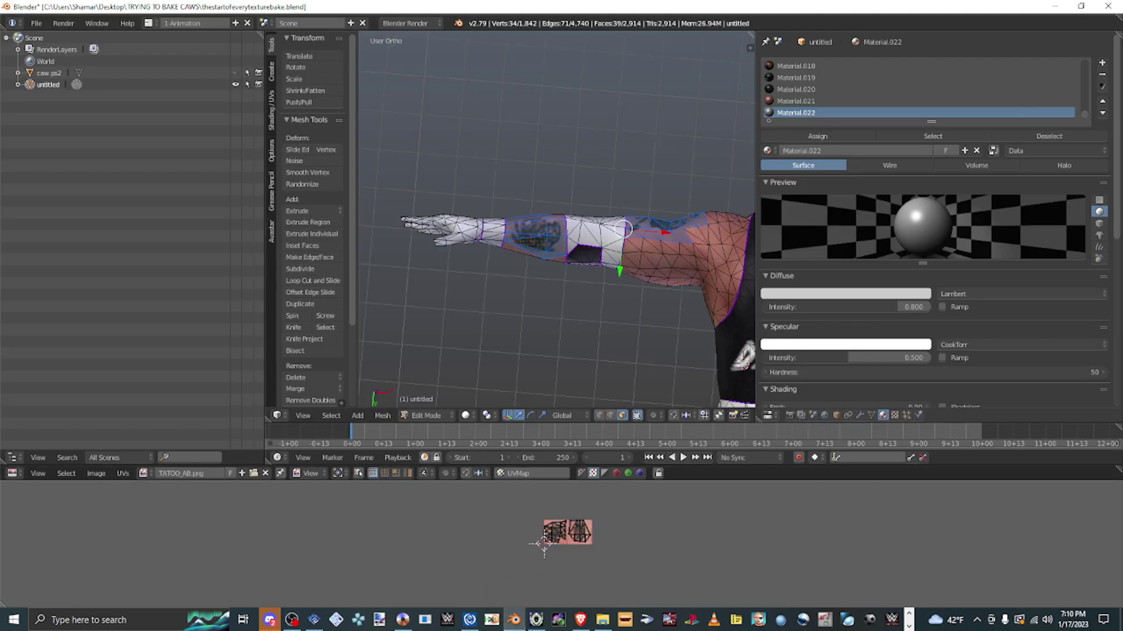
# - Add an image texture to the tattoo material using TATOO_AB.png from the Kevin Nash folder
pyautogui.hotkey('ctrl', 'Tab')
pyautogui.click(953, 151)
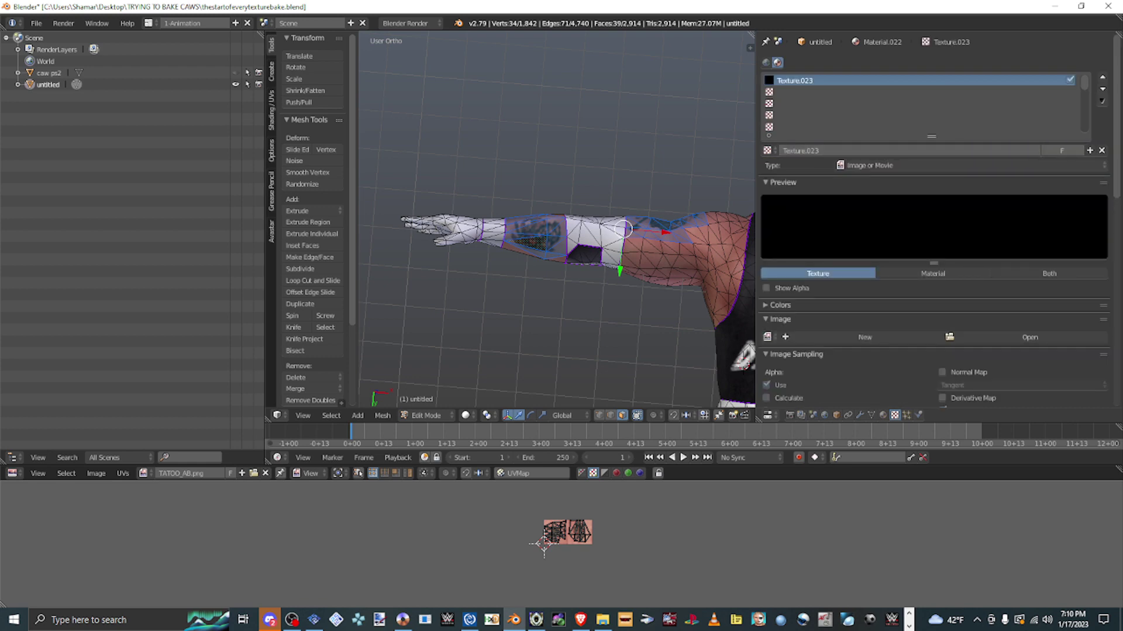
pyautogui.click(1027, 337)
pyautogui.click(38, 236)
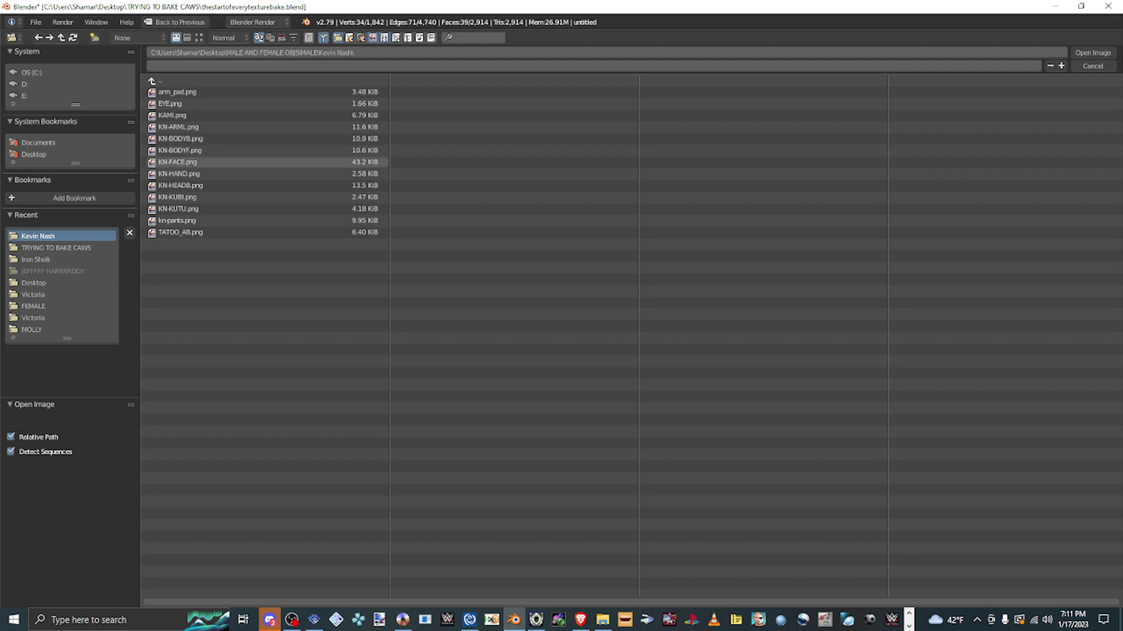
pyautogui.doubleClick(180, 232)
# - Deselect the tattoo patches and select the right elbow's armband faces by their materials, checking against the Noesis reference model
pyautogui.scroll(-2, 556, 234)
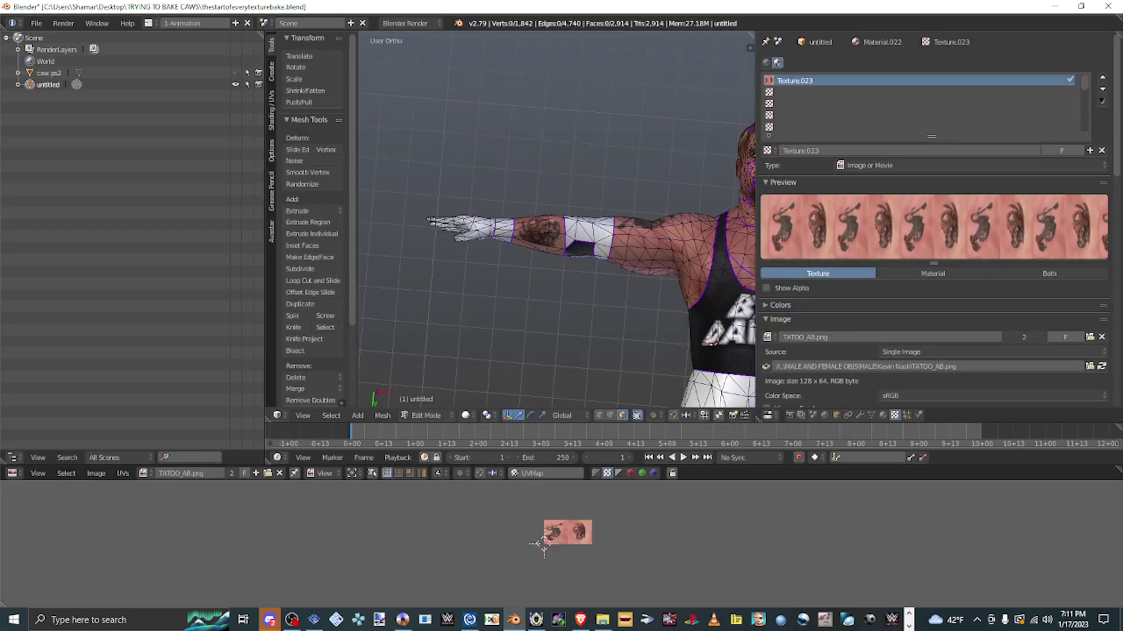
pyautogui.scroll(4, 556, 234)
pyautogui.rightClick(621, 240)
pyautogui.click(883, 414)
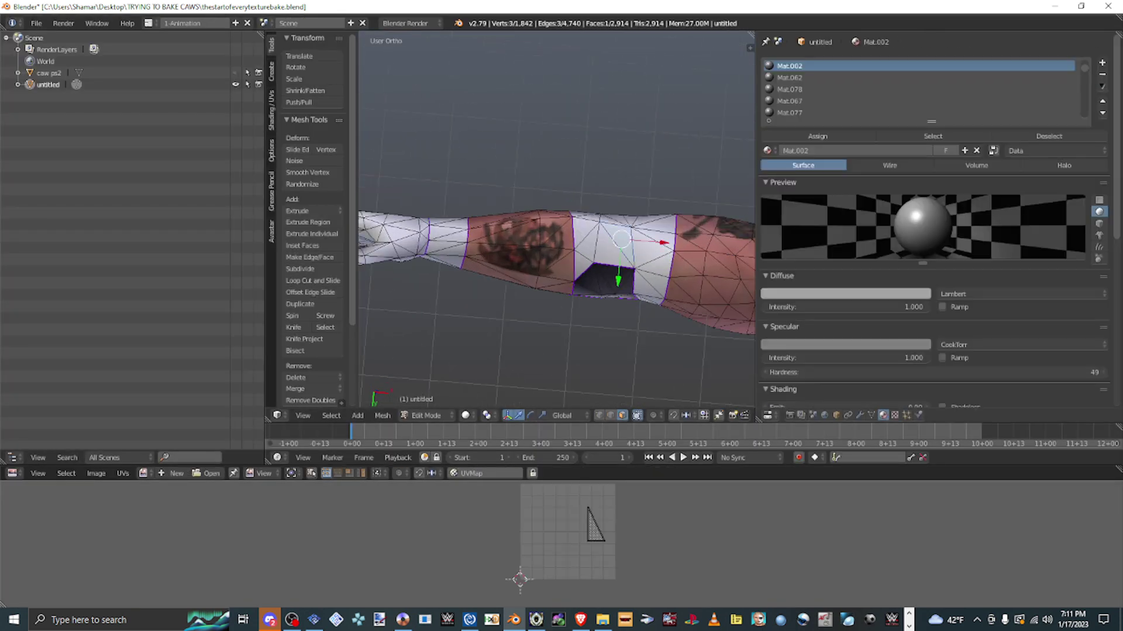
pyautogui.click(933, 136)
pyautogui.moveTo(556, 263); pyautogui.dragTo(456, 275, button='middle')
pyautogui.click(933, 136)
pyautogui.scroll(-3, 555, 222)
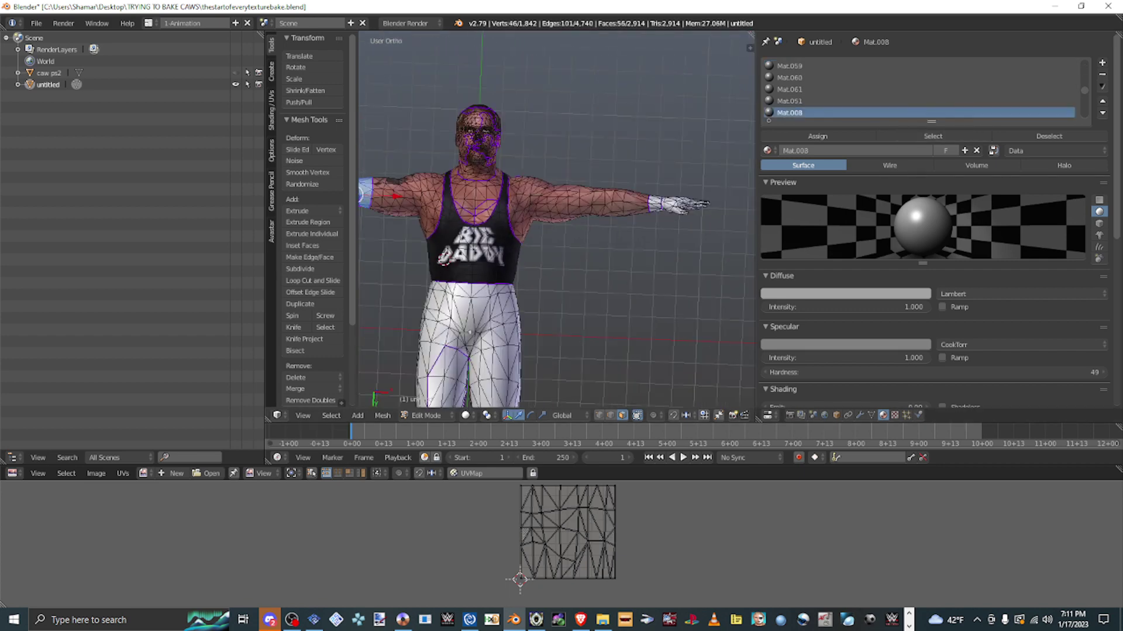
pyautogui.click(536, 620)
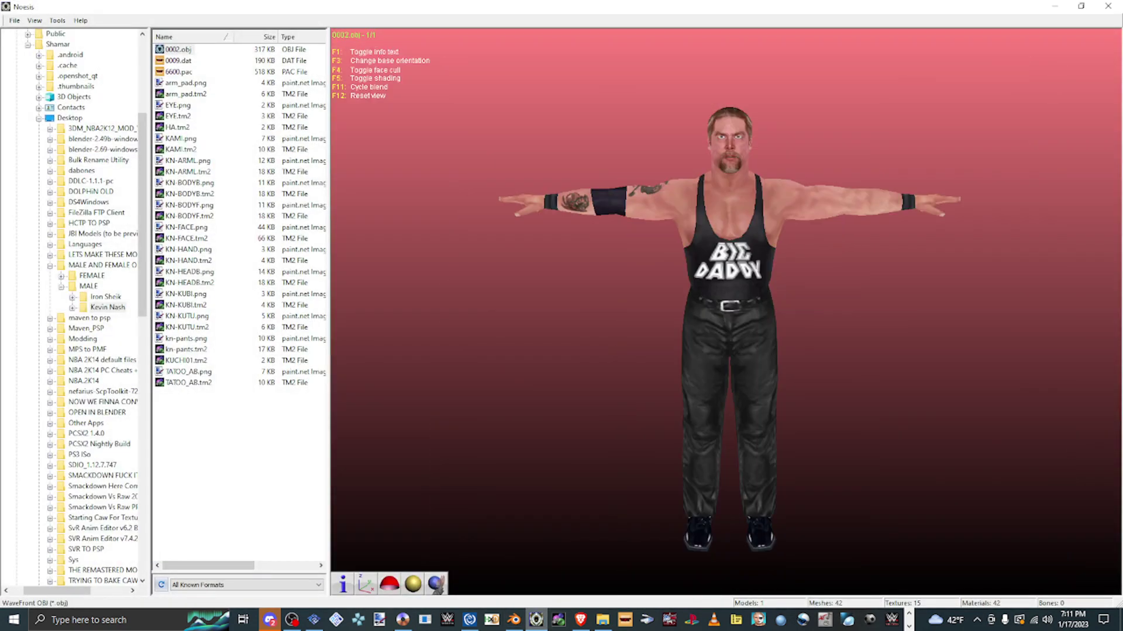
pyautogui.click(1054, 6)
pyautogui.moveTo(526, 275); pyautogui.dragTo(579, 277, button='middle')
# - Add a new material for the selected elbow armband and load arm_pad.png from the Kevin Nash folder onto its UVs
pyautogui.click(1102, 62)
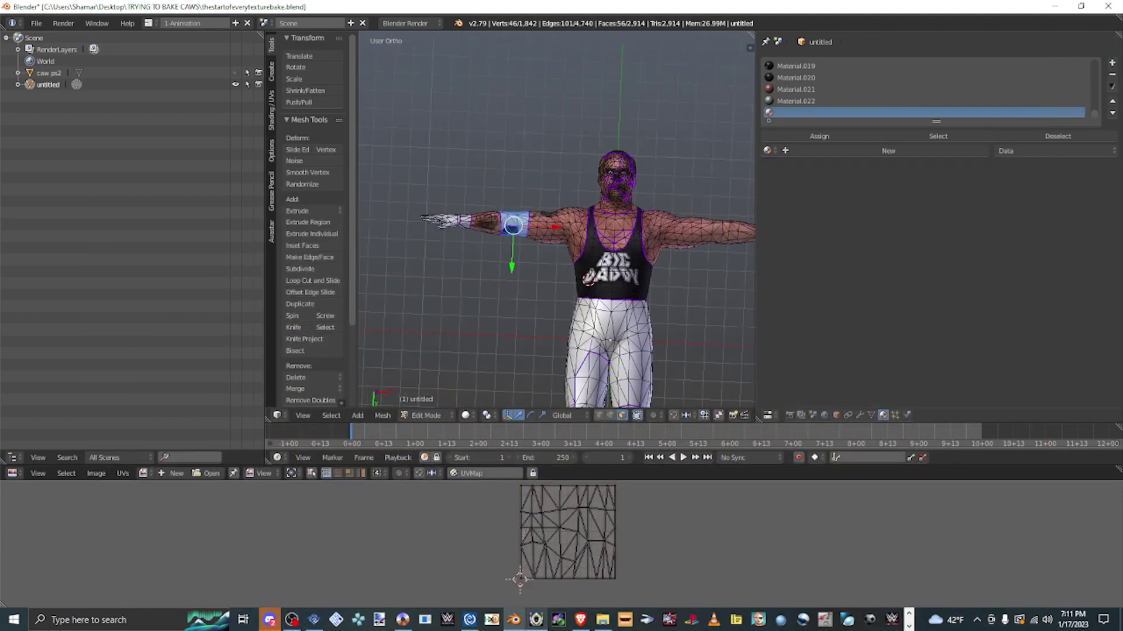
pyautogui.click(888, 150)
pyautogui.click(602, 620)
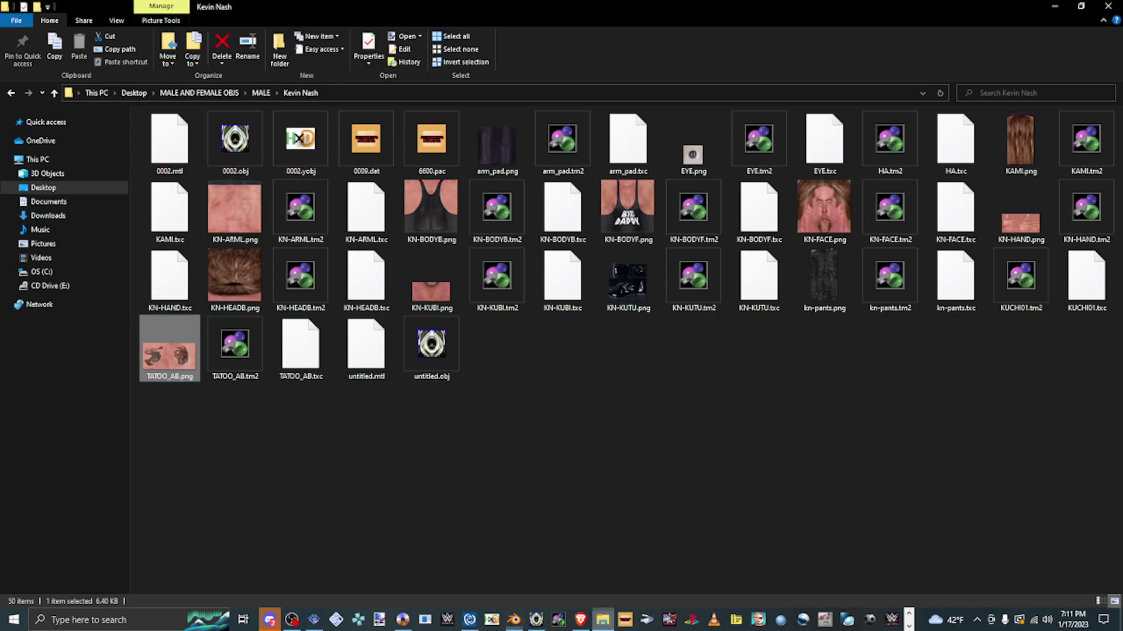
pyautogui.moveTo(497, 144); pyautogui.dragTo(506, 579)
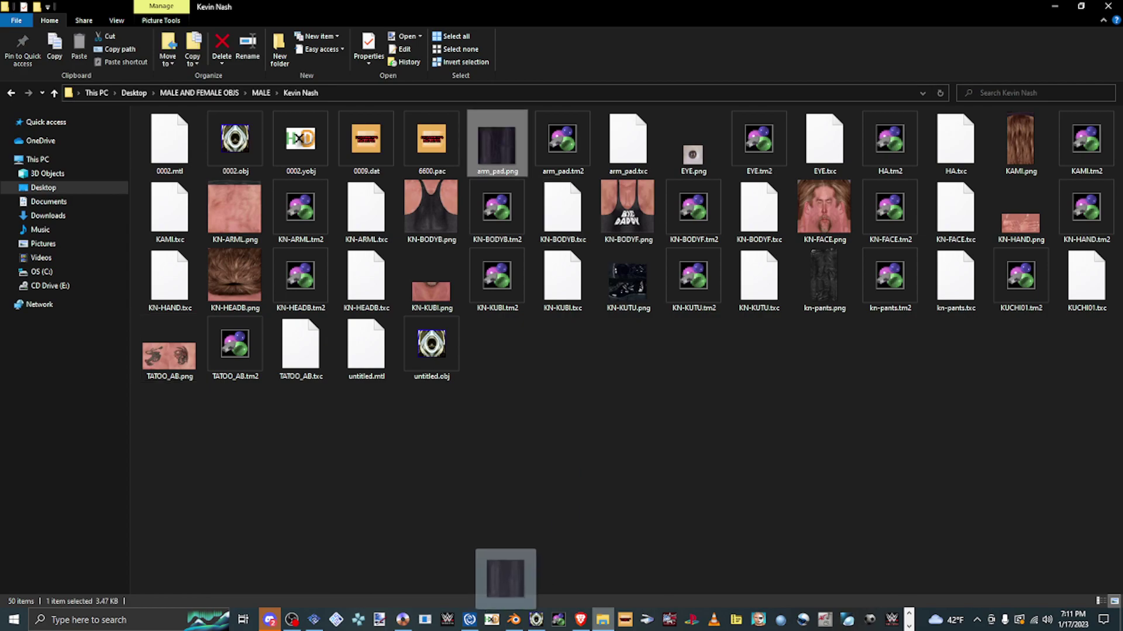
pyautogui.moveTo(513, 621); pyautogui.dragTo(513, 618)
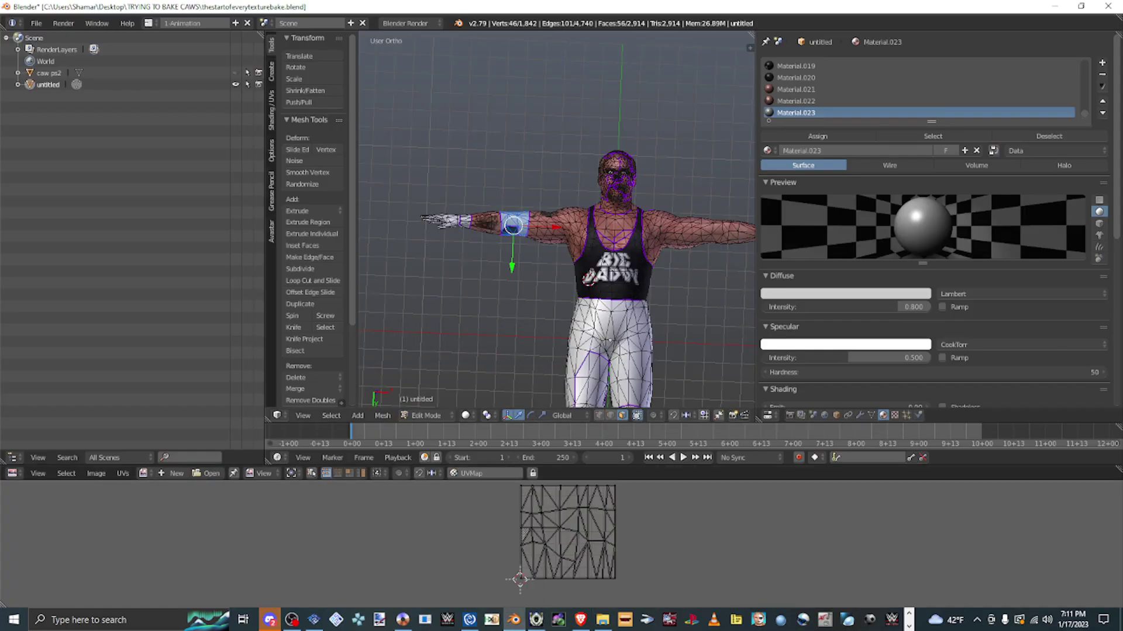
pyautogui.click(602, 619)
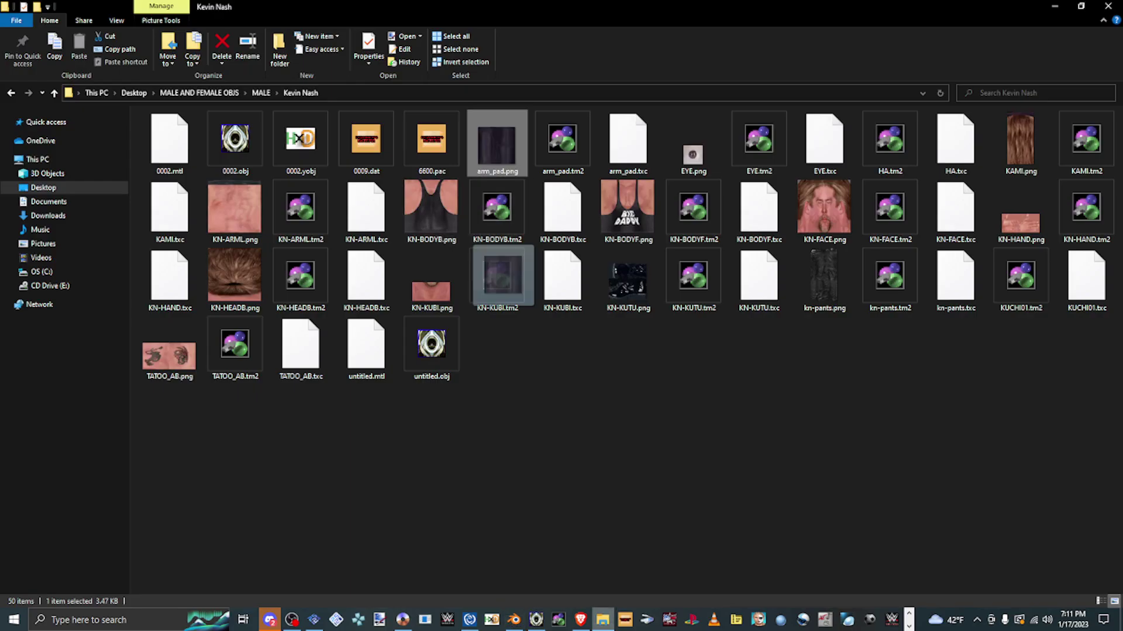
pyautogui.moveTo(502, 274); pyautogui.dragTo(561, 538)
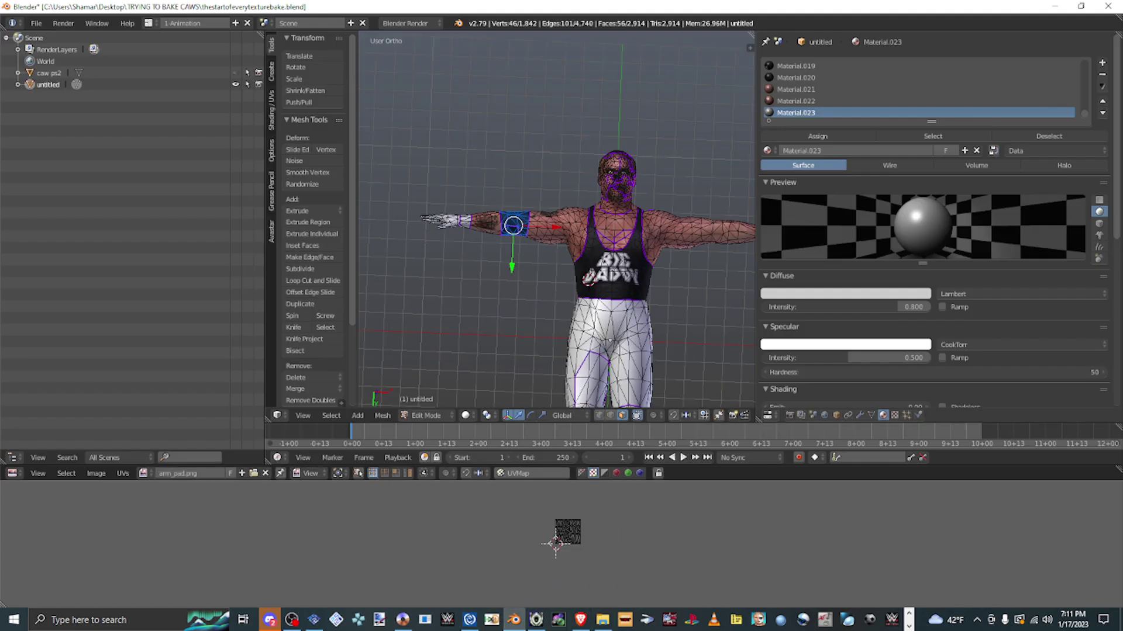
# - Add an image texture to the armband material using arm_pad.png from the Kevin Nash folder, and clear the face selection
pyautogui.click(895, 415)
pyautogui.click(953, 151)
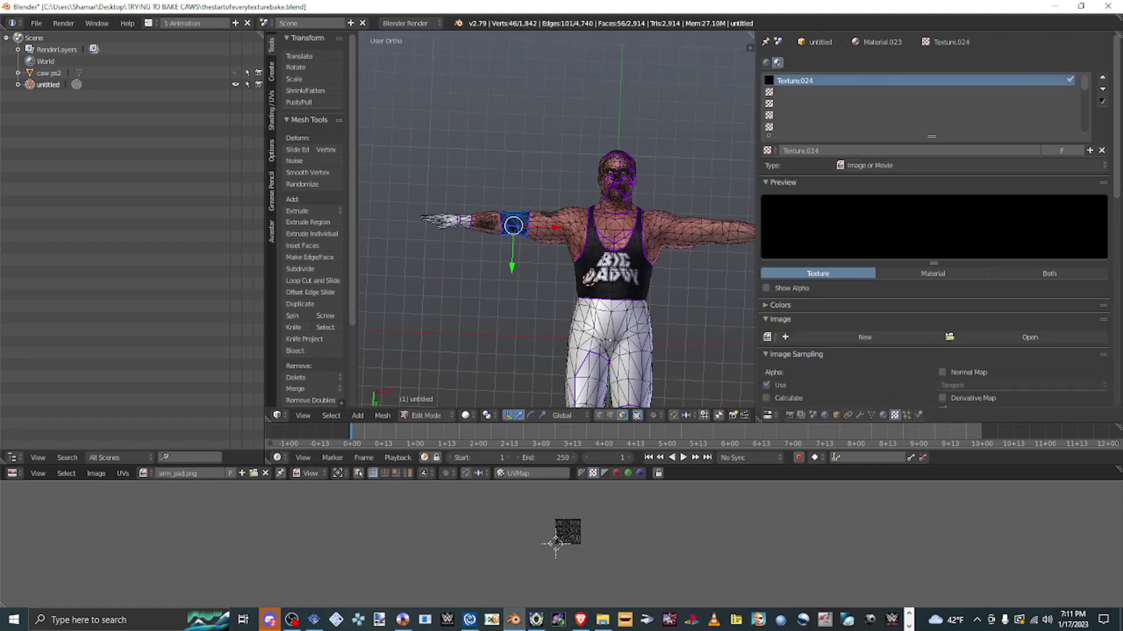
pyautogui.click(1028, 337)
pyautogui.click(38, 236)
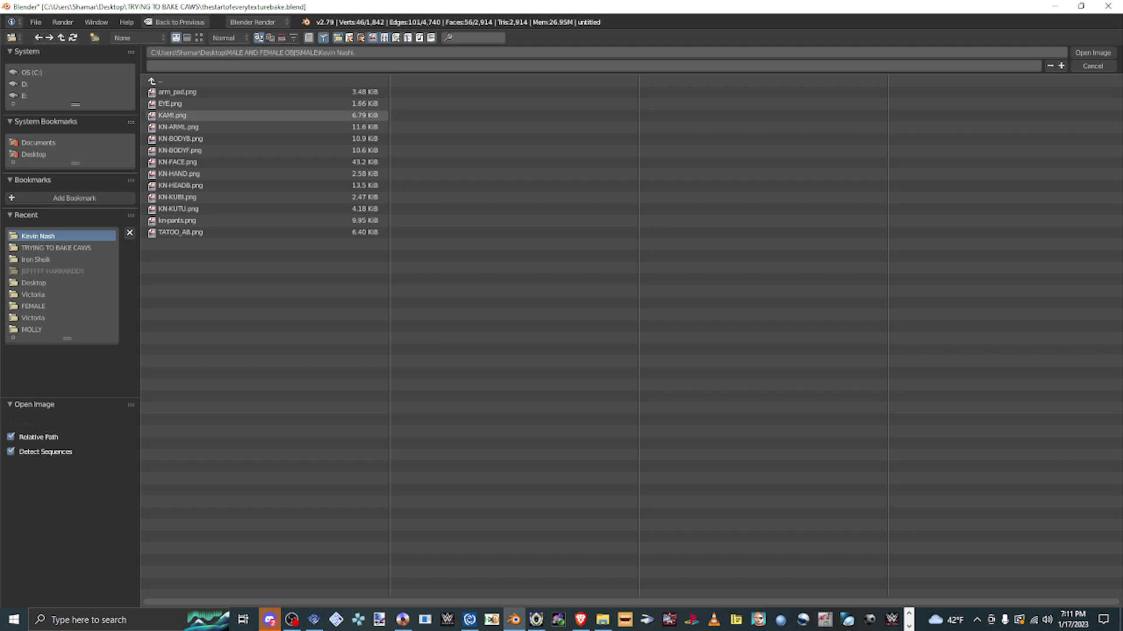
pyautogui.doubleClick(176, 92)
pyautogui.scroll(5, 556, 221)
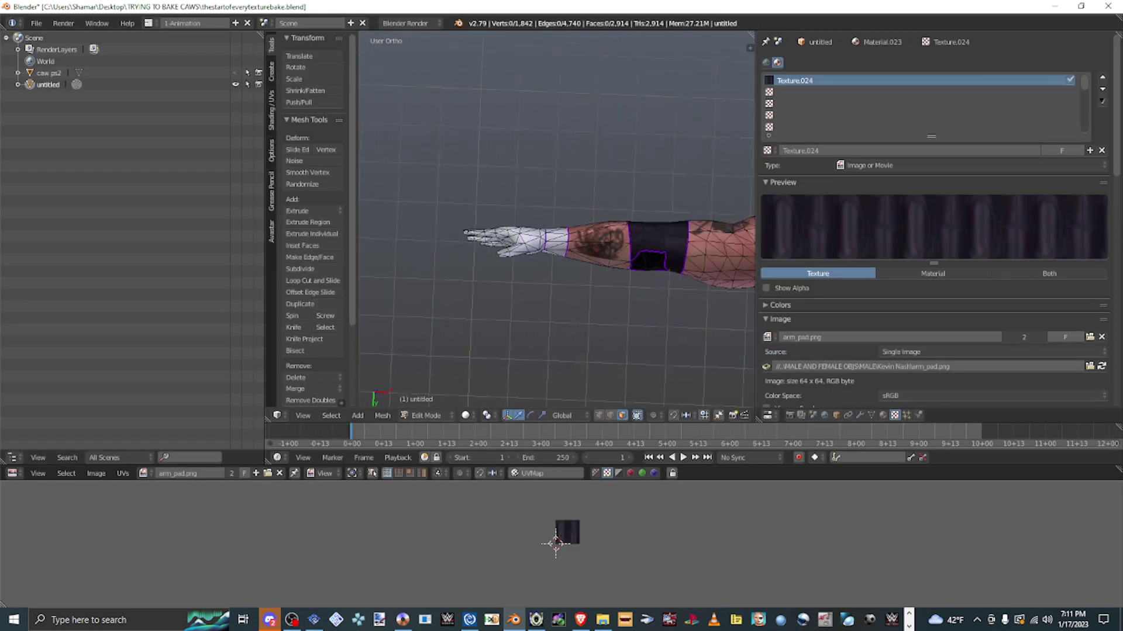
# - Select the wristband faces on both arms by their materials
pyautogui.rightClick(550, 255)
pyautogui.click(883, 414)
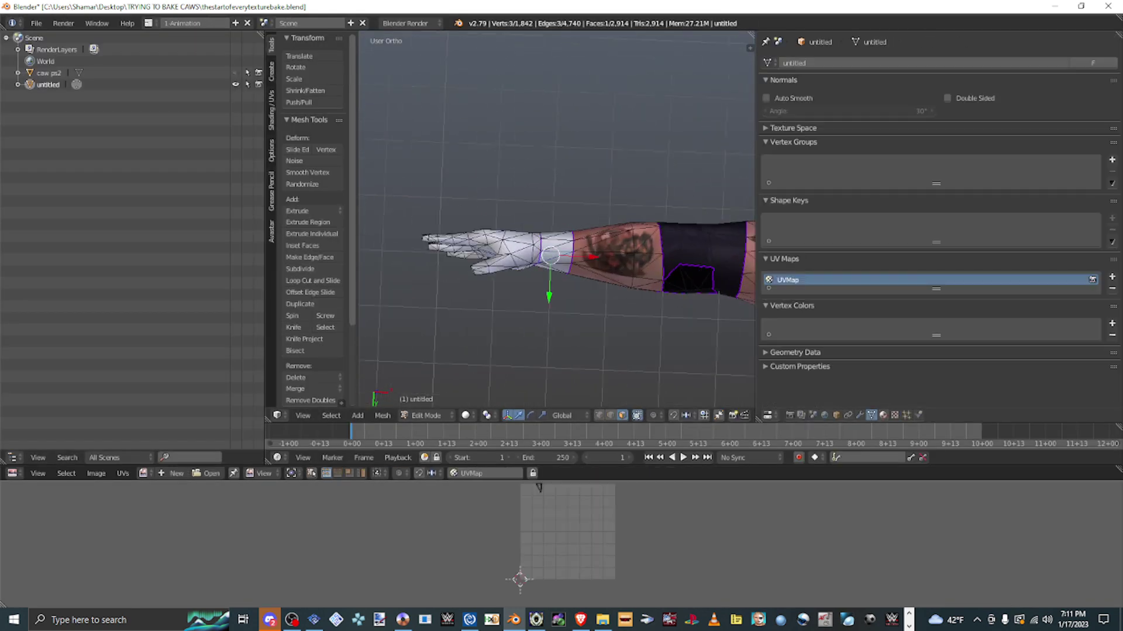
pyautogui.moveTo(555, 234)
pyautogui.mouseDown(button='middle')
pyautogui.moveTo(584, 211)
pyautogui.moveTo(567, 234)
pyautogui.moveTo(608, 222)
pyautogui.moveTo(526, 234)
pyautogui.moveTo(556, 246)
pyautogui.mouseUp(button='middle')
pyautogui.scroll(2, 556, 264)
pyautogui.keyDown('shift'); pyautogui.rightClick(561, 351); pyautogui.keyUp('shift')
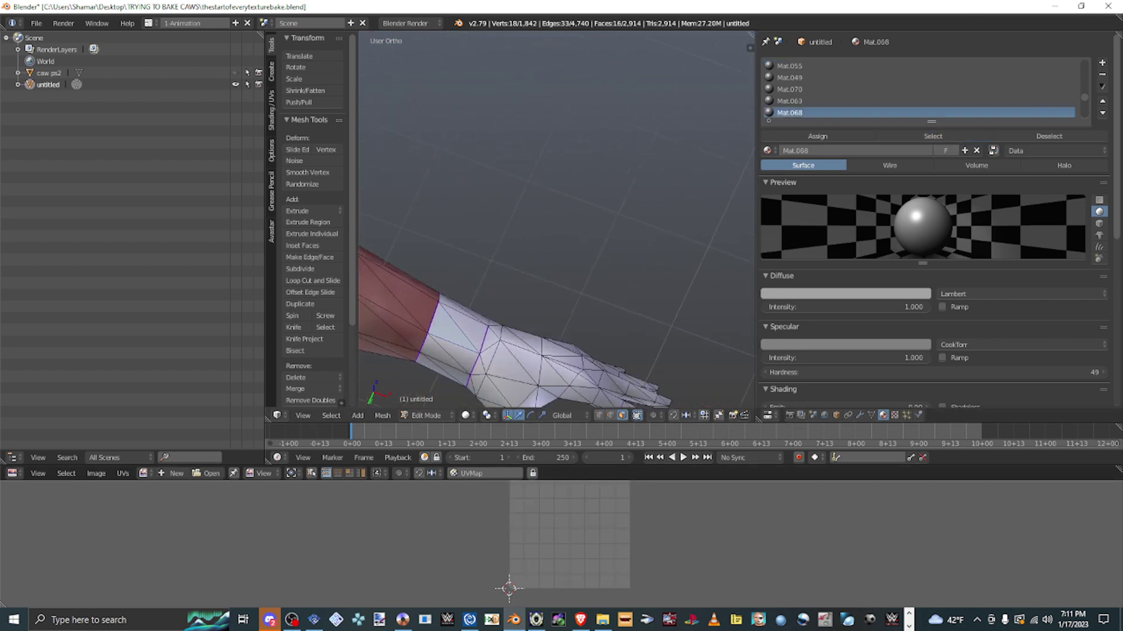
pyautogui.scroll(-3, 556, 263)
pyautogui.moveTo(555, 233); pyautogui.dragTo(573, 217, button='middle')
pyautogui.scroll(-2, 556, 263)
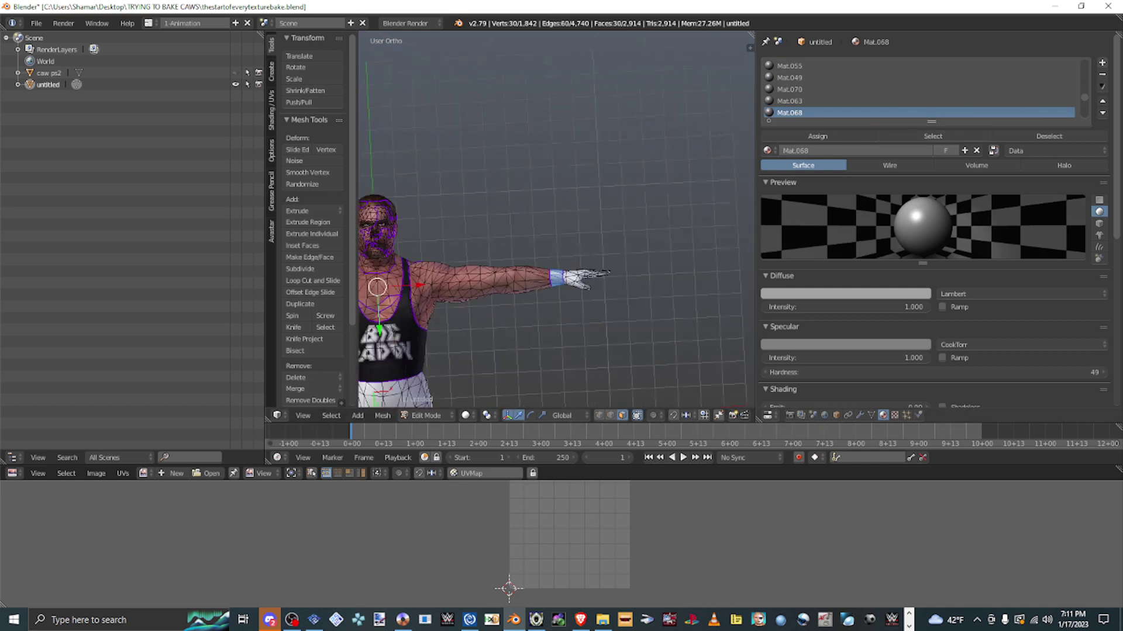
# - Add a new material for the two wristbands and load arm_pad.png from the Kevin Nash folder onto their UVs
pyautogui.keyDown('ctrl'); pyautogui.scroll(-5, 923, 89); pyautogui.keyUp('ctrl')
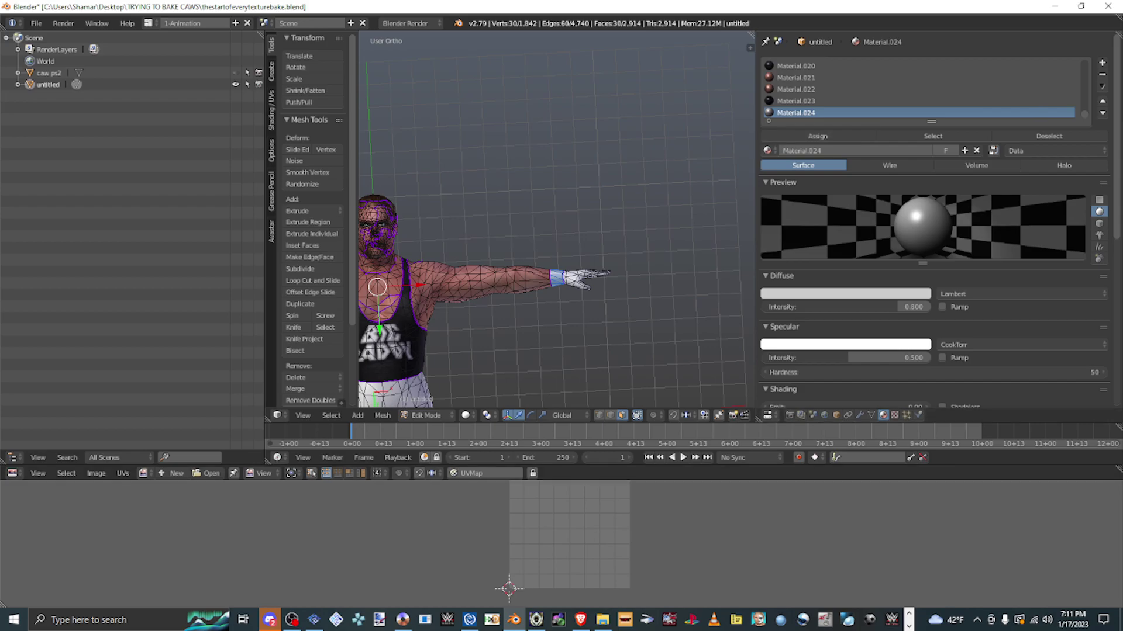
pyautogui.click(602, 620)
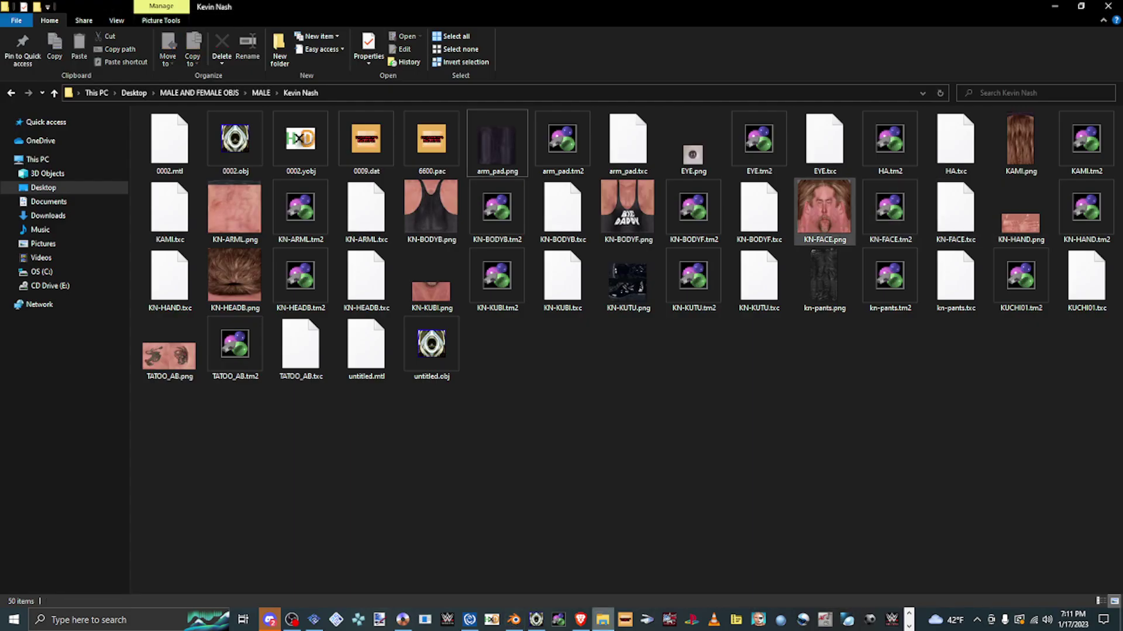
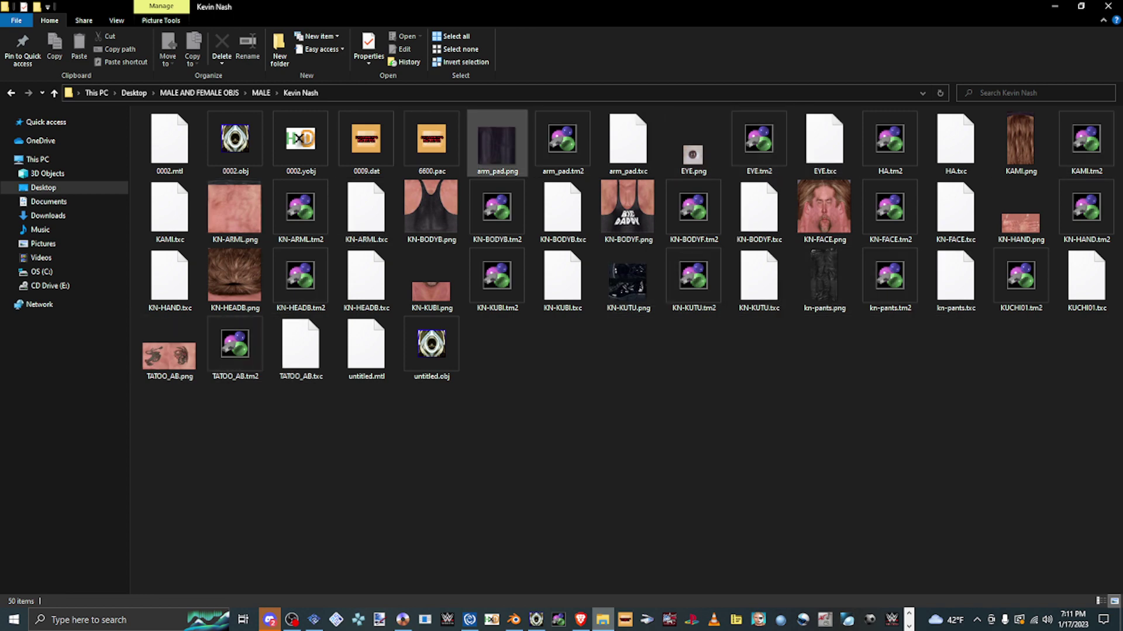
pyautogui.moveTo(497, 143); pyautogui.dragTo(512, 576)
pyautogui.moveTo(514, 620); pyautogui.dragTo(510, 587)
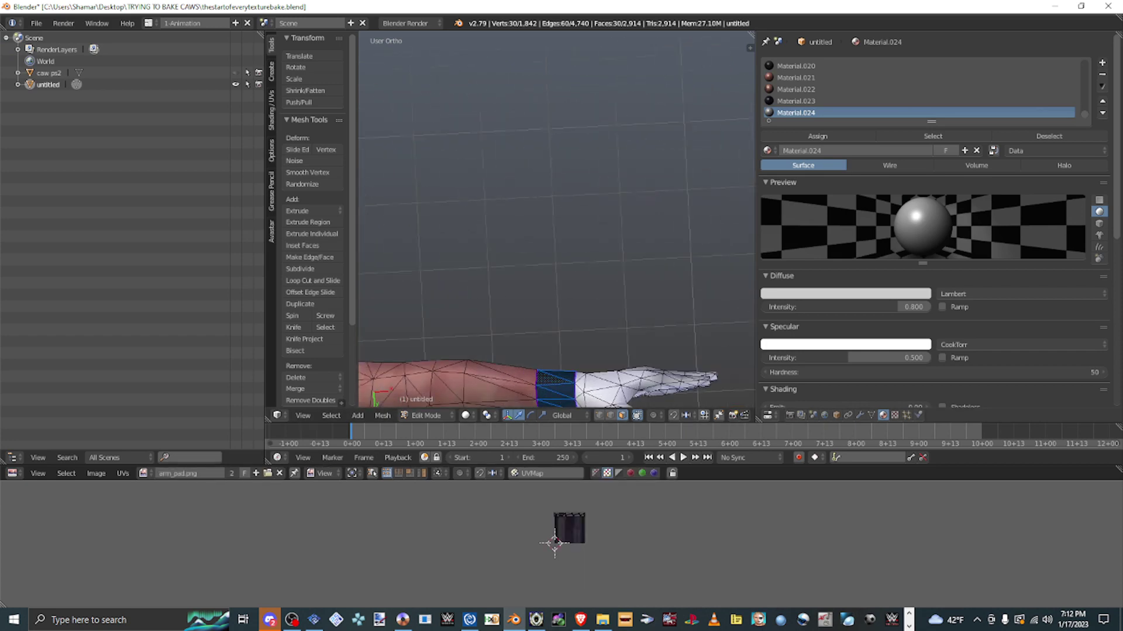
# - Add an image texture to the wristband material using arm_pad.png from the Kevin Nash folder, and deselect the wristbands
pyautogui.click(895, 414)
pyautogui.click(942, 150)
pyautogui.click(1024, 331)
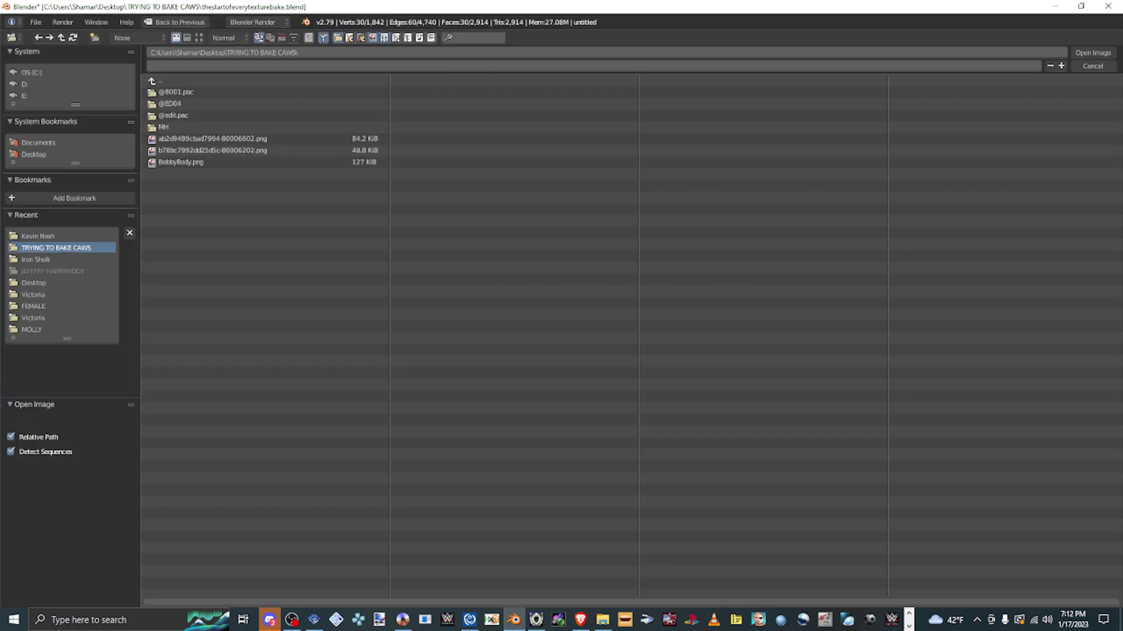
pyautogui.click(38, 235)
pyautogui.doubleClick(176, 92)
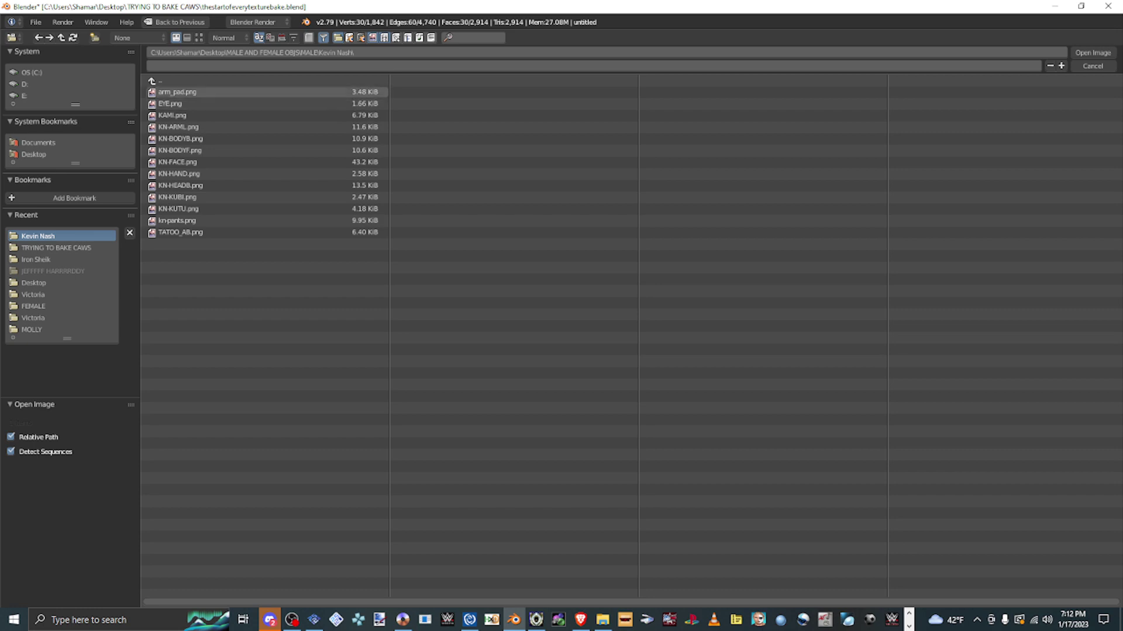
pyautogui.moveTo(555, 234); pyautogui.dragTo(643, 246, button='middle')
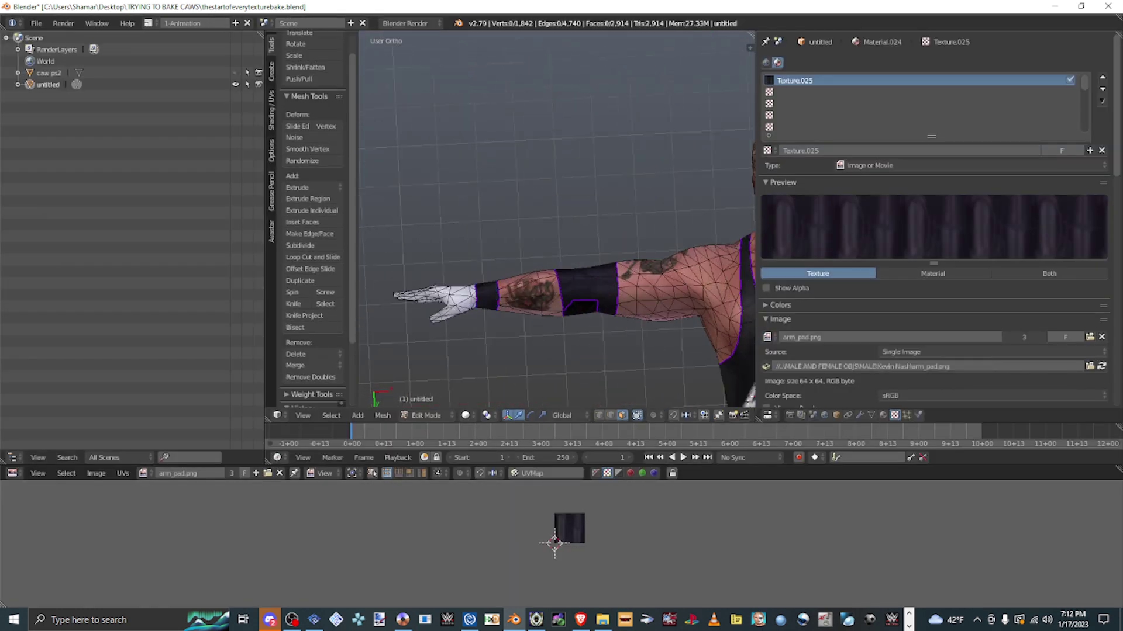
# - Select all faces of both hands by their materials, starting with Mat.003 on the tattooed arm's hand
pyautogui.scroll(3, 643, 246)
pyautogui.rightClick(520, 298)
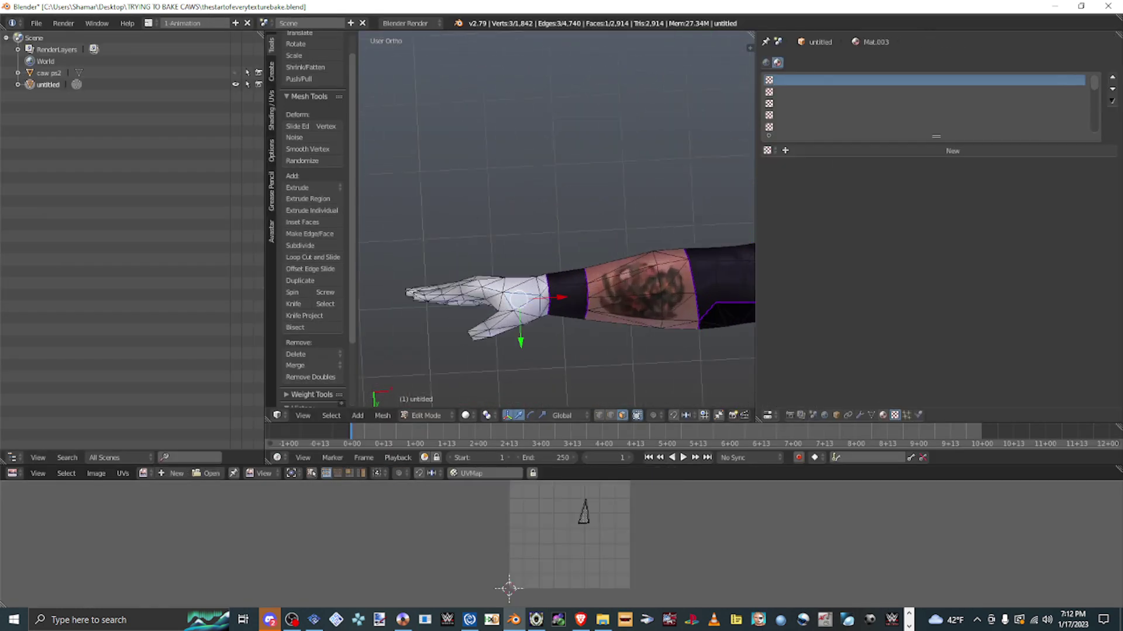
pyautogui.click(883, 414)
pyautogui.hotkey('ctrl', 'l')
pyautogui.keyDown('shift'); pyautogui.moveTo(520, 298); pyautogui.dragTo(687, 208, button='middle'); pyautogui.keyUp('shift')
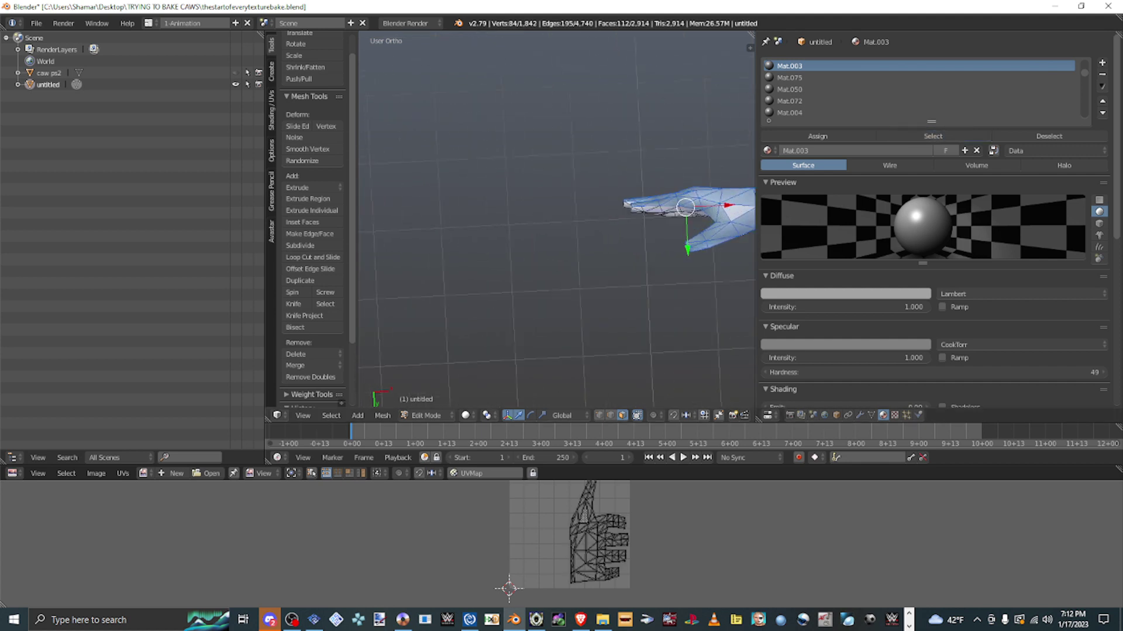
pyautogui.click(932, 136)
pyautogui.moveTo(556, 234); pyautogui.dragTo(374, 199, button='middle')
pyautogui.scroll(4, 526, 147)
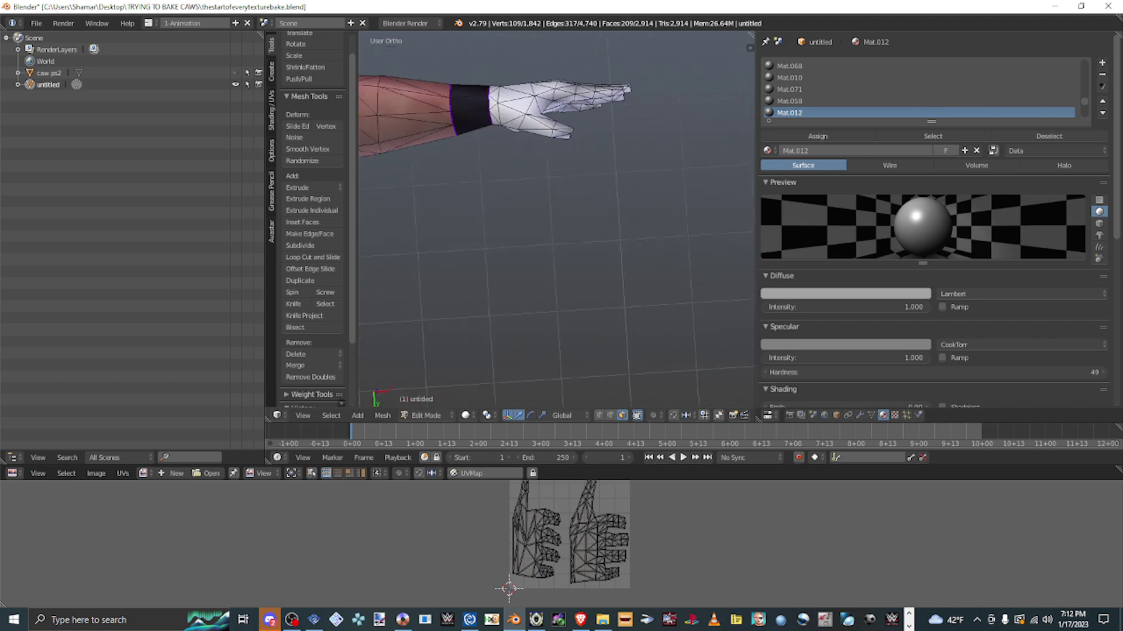
pyautogui.keyDown('shift'); pyautogui.rightClick(526, 88); pyautogui.keyUp('shift')
pyautogui.click(932, 136)
pyautogui.moveTo(556, 175); pyautogui.dragTo(565, 274, button='middle')
pyautogui.keyDown('shift'); pyautogui.rightClick(561, 281); pyautogui.keyUp('shift')
# - Add a new material for both hands and load KN-HAND.png from the Kevin Nash folder onto their UVs
pyautogui.click(1102, 62)
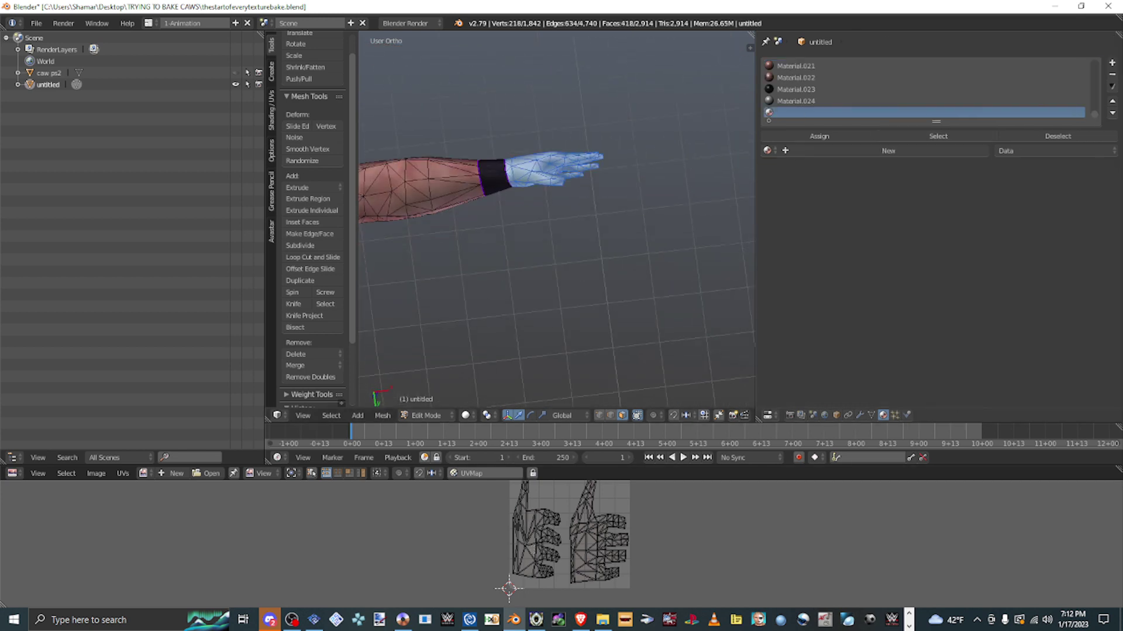
pyautogui.click(830, 150)
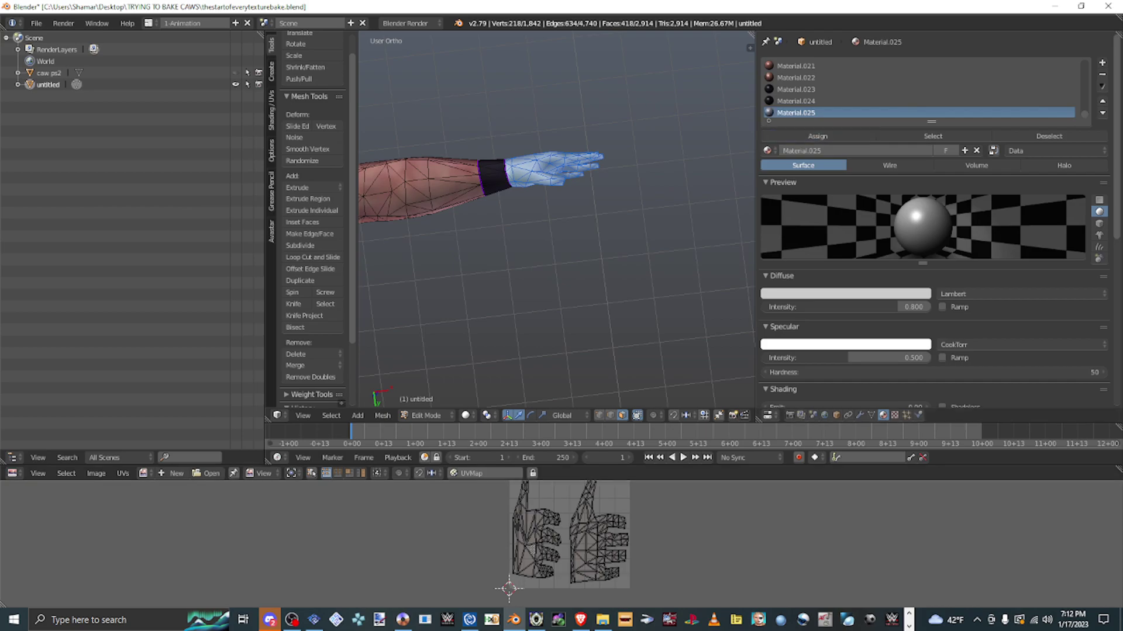
pyautogui.click(602, 620)
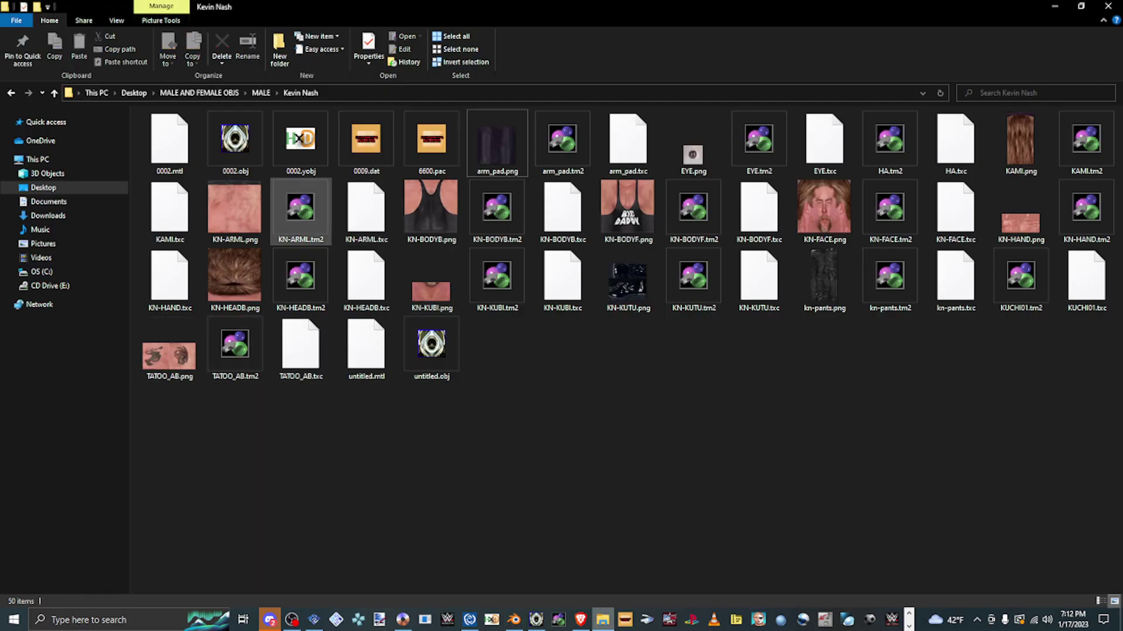
pyautogui.moveTo(1020, 222); pyautogui.dragTo(561, 538)
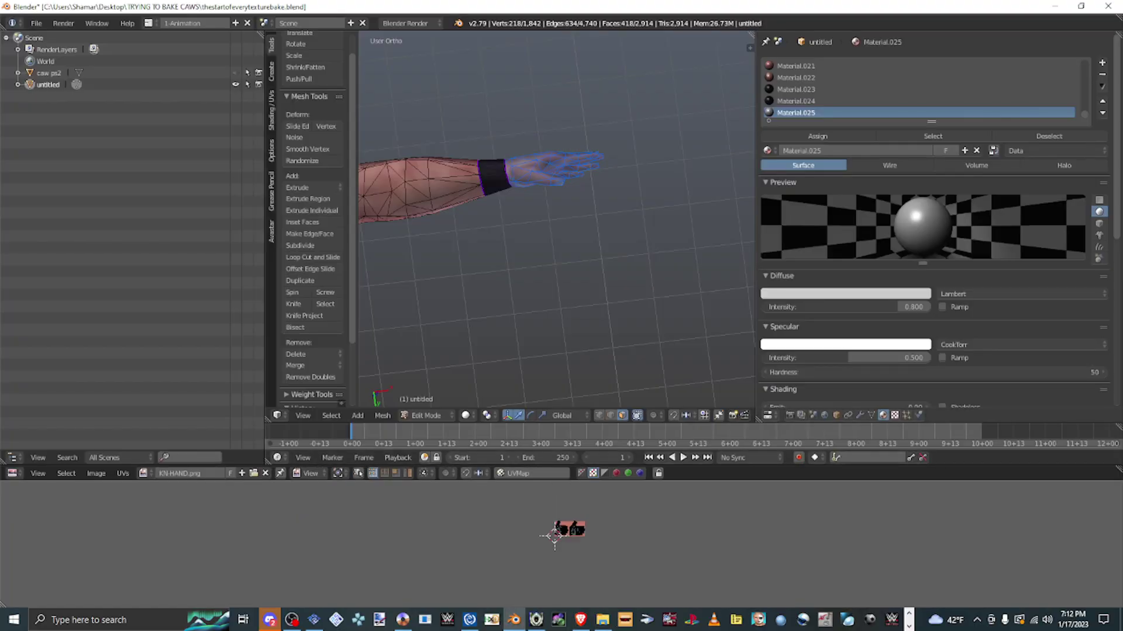
# - Add an image texture to the hand material using KN-HAND.png from the Kevin Nash folder, and deselect the hands
pyautogui.click(894, 415)
pyautogui.click(952, 150)
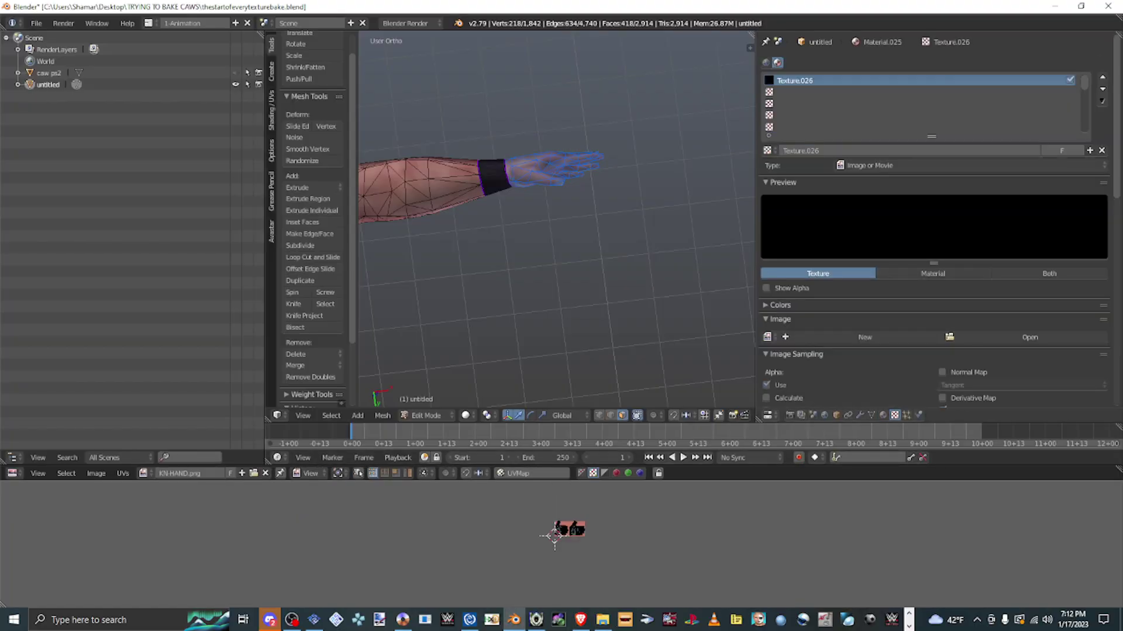
pyautogui.click(1026, 336)
pyautogui.click(38, 236)
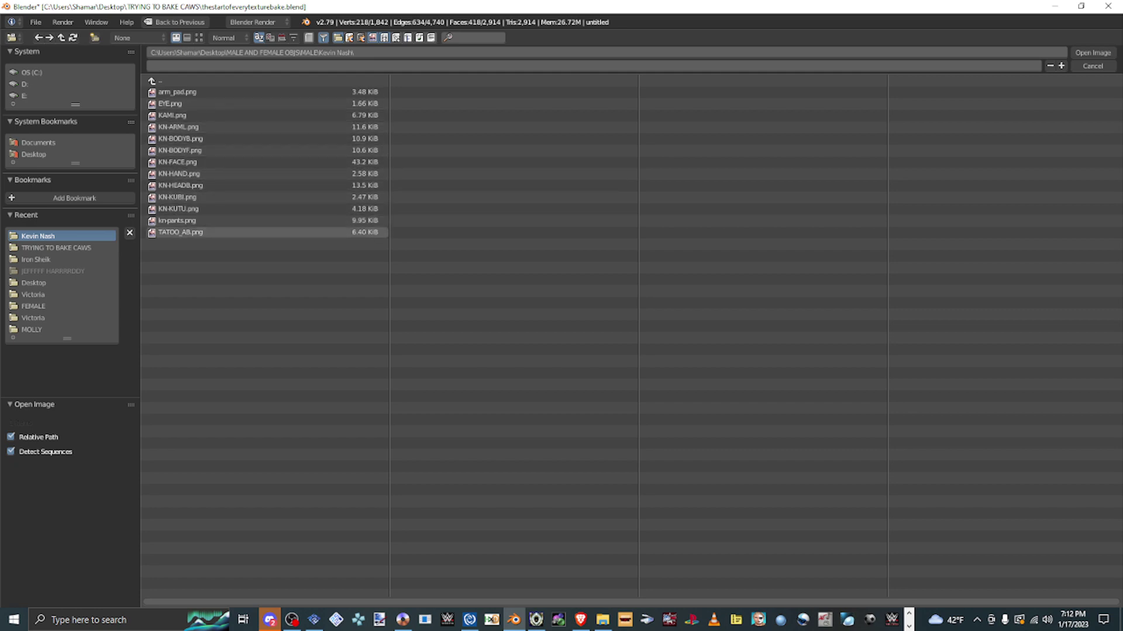
pyautogui.doubleClick(178, 173)
pyautogui.scroll(-5, 556, 219)
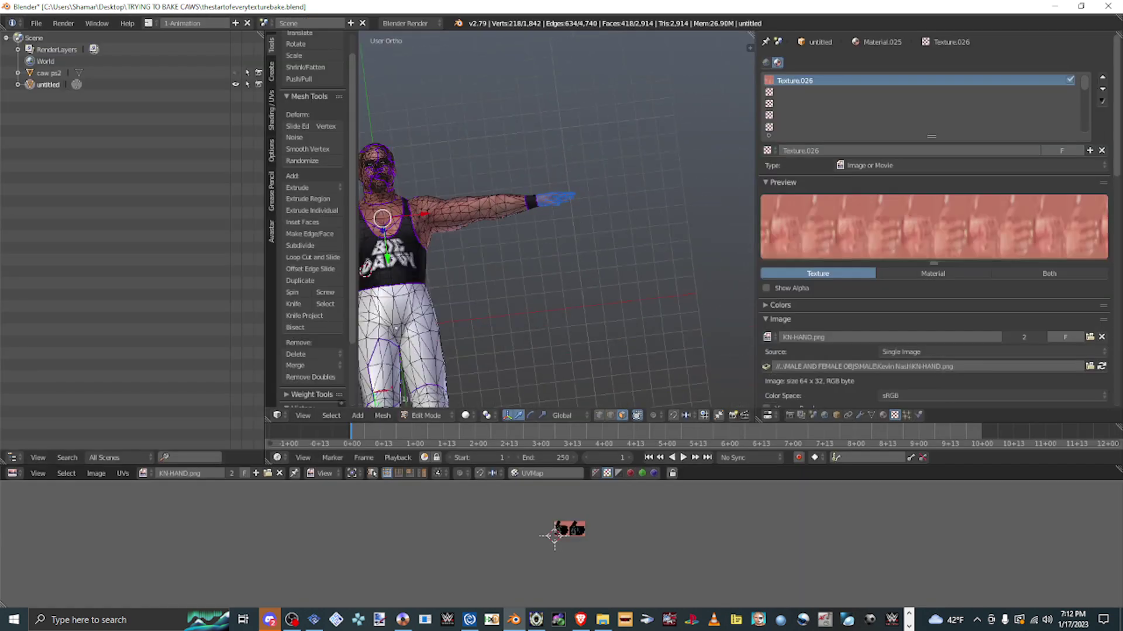
pyautogui.moveTo(556, 220); pyautogui.dragTo(585, 222, button='middle')
pyautogui.press('a')
# - Select all faces of the trousers' hip section by their material, Mat.007
pyautogui.scroll(4, 555, 219)
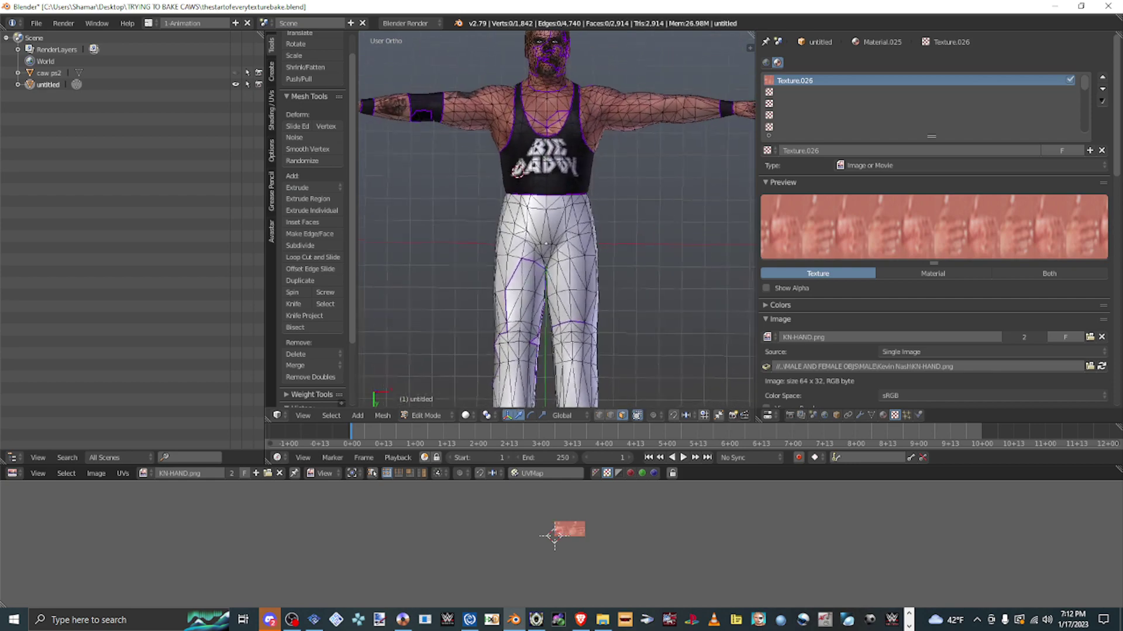
pyautogui.click(602, 620)
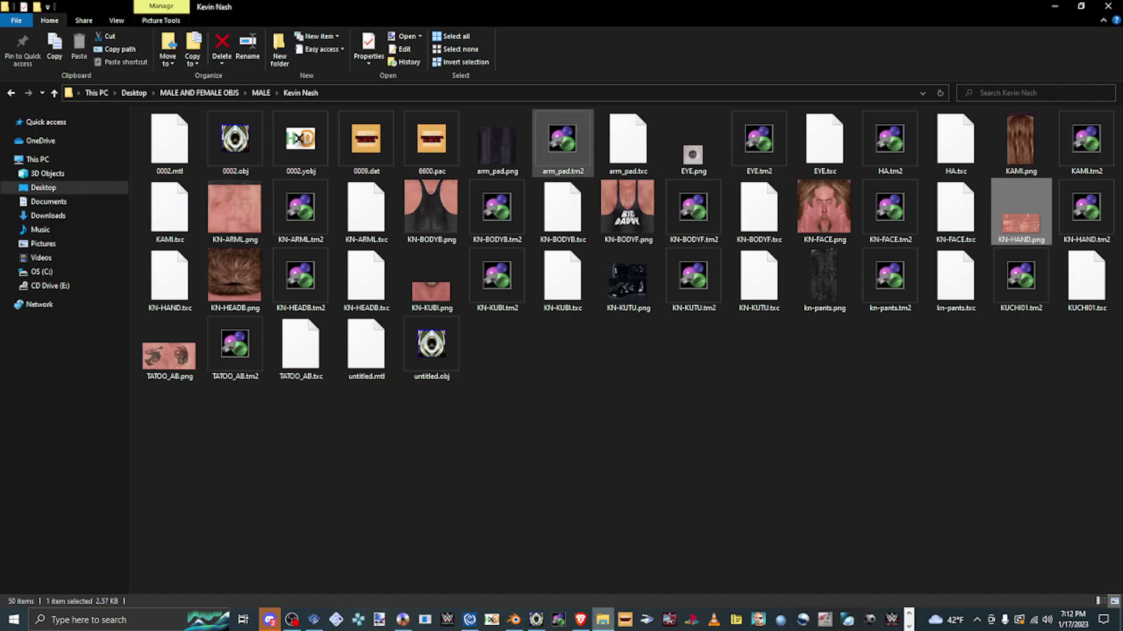
pyautogui.hotkey('alt', 'Tab')
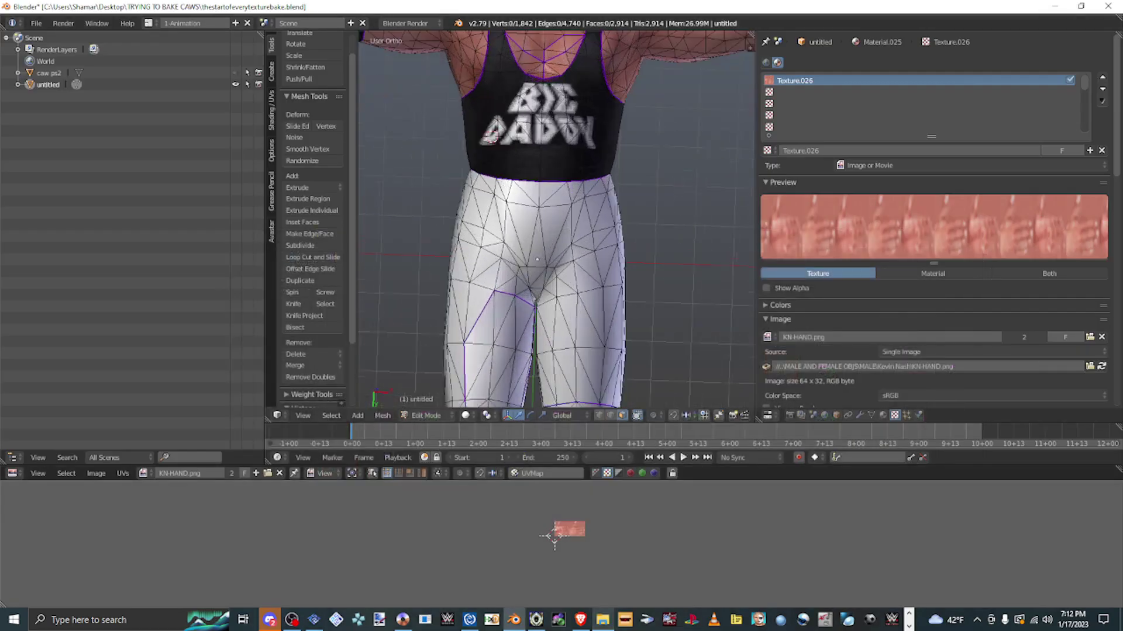
pyautogui.rightClick(590, 266)
pyautogui.click(883, 415)
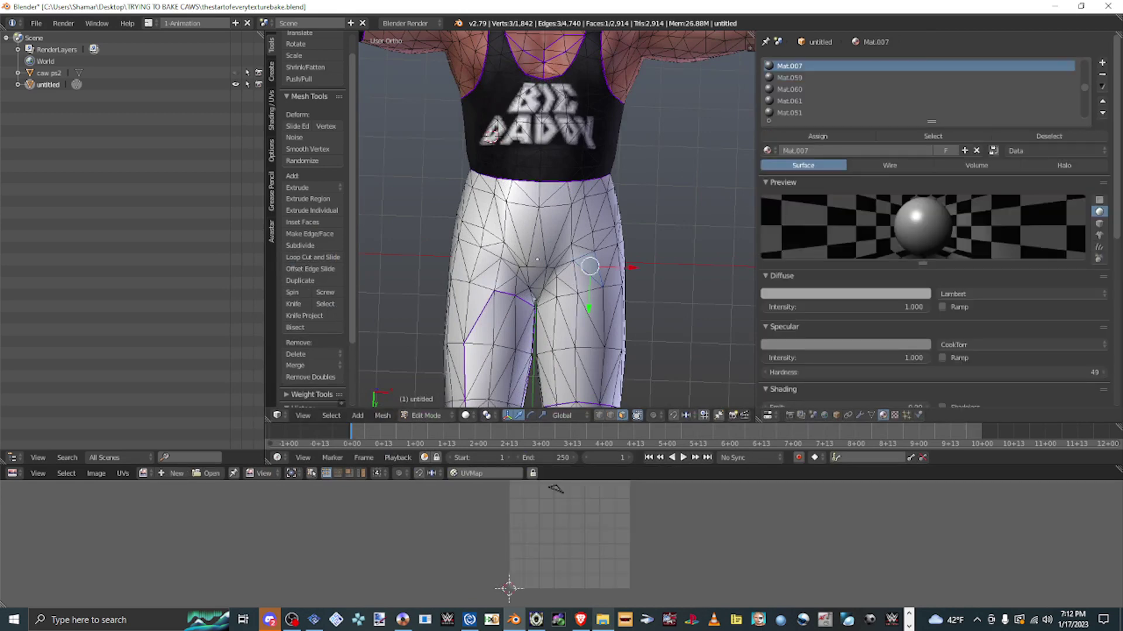
pyautogui.click(932, 135)
pyautogui.scroll(-3, 556, 219)
pyautogui.scroll(4, 527, 147)
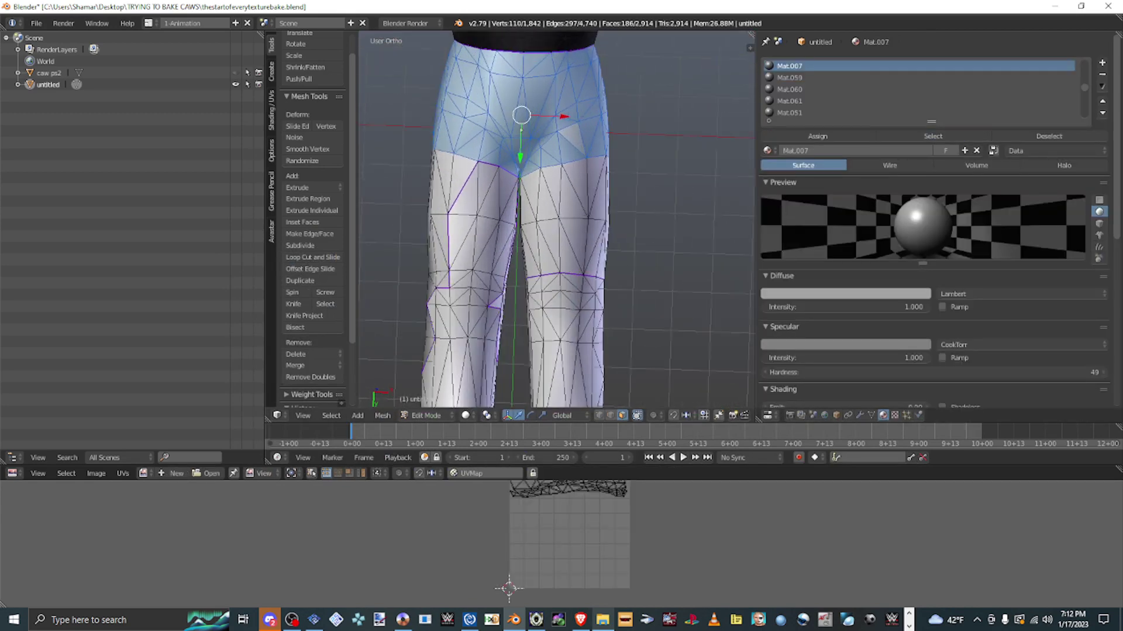
# - Extend the selection to the faces of both trouser legs by their materials, including Mat.009 and Mat.052
pyautogui.keyDown('shift'); pyautogui.rightClick(587, 215); pyautogui.keyUp('shift')
pyautogui.press('l')
pyautogui.scroll(-2, 556, 219)
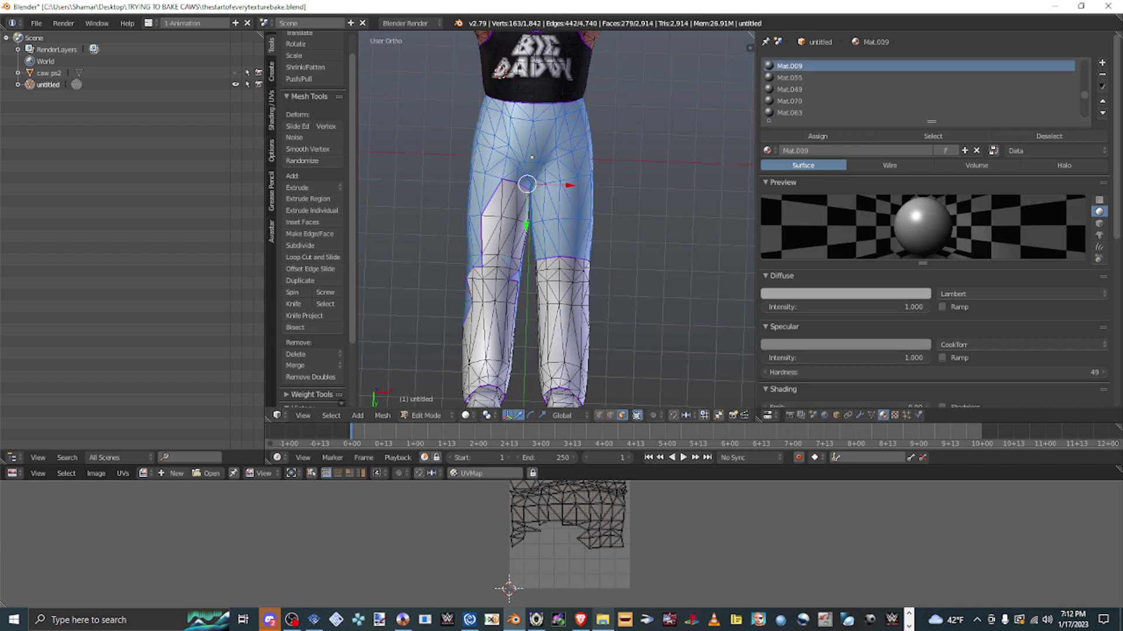
pyautogui.click(933, 135)
pyautogui.keyDown('shift'); pyautogui.moveTo(556, 263); pyautogui.dragTo(509, 181, button='middle'); pyautogui.keyUp('shift')
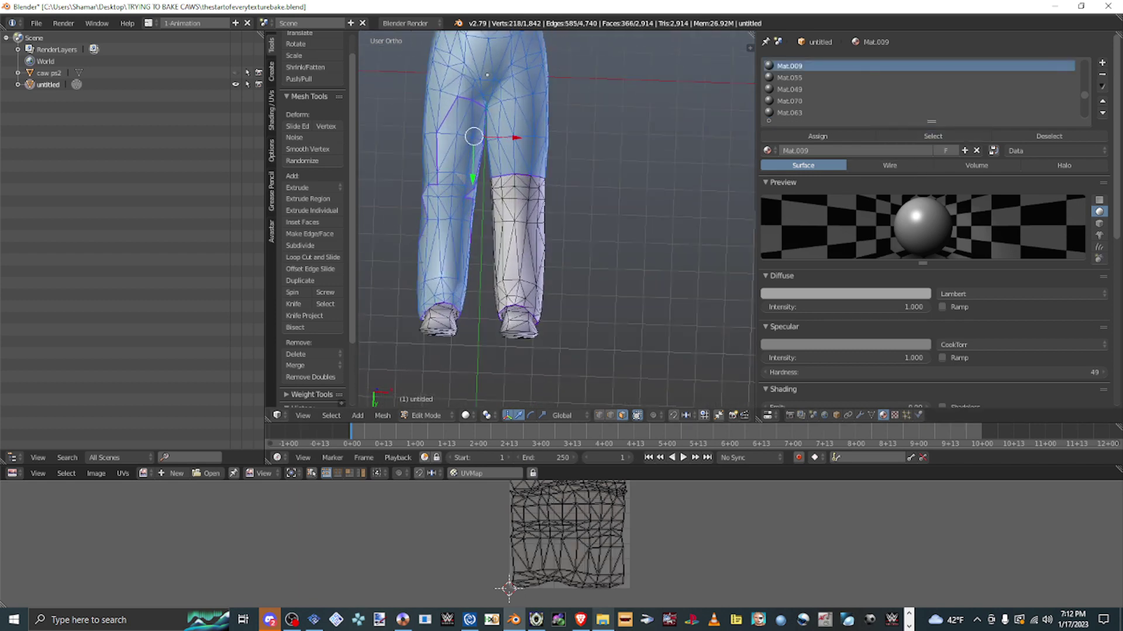
pyautogui.press('l')
pyautogui.moveTo(526, 263); pyautogui.dragTo(527, 135, button='middle')
pyautogui.scroll(6, 468, 176)
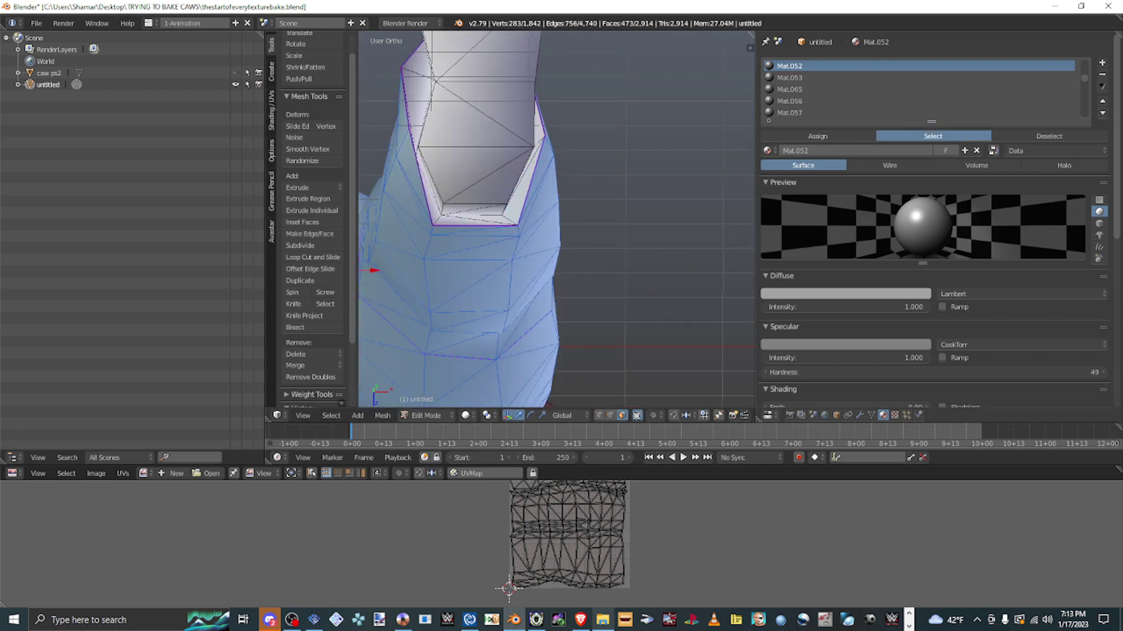
pyautogui.scroll(-3, 526, 234)
pyautogui.moveTo(526, 234); pyautogui.dragTo(559, 58, button='middle')
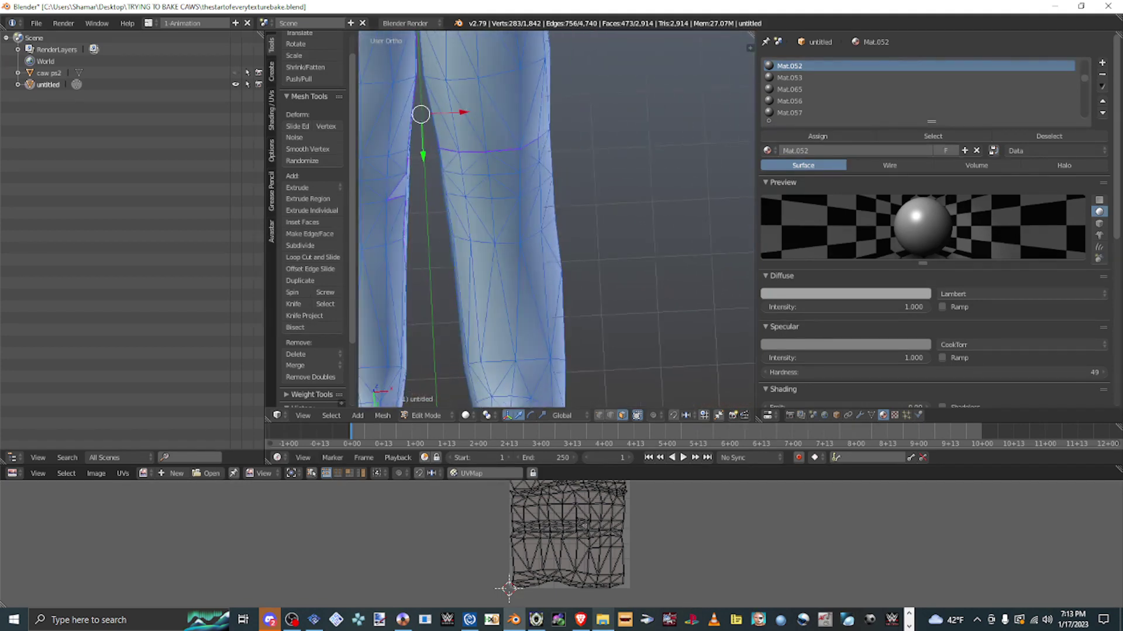
pyautogui.scroll(-4, 556, 219)
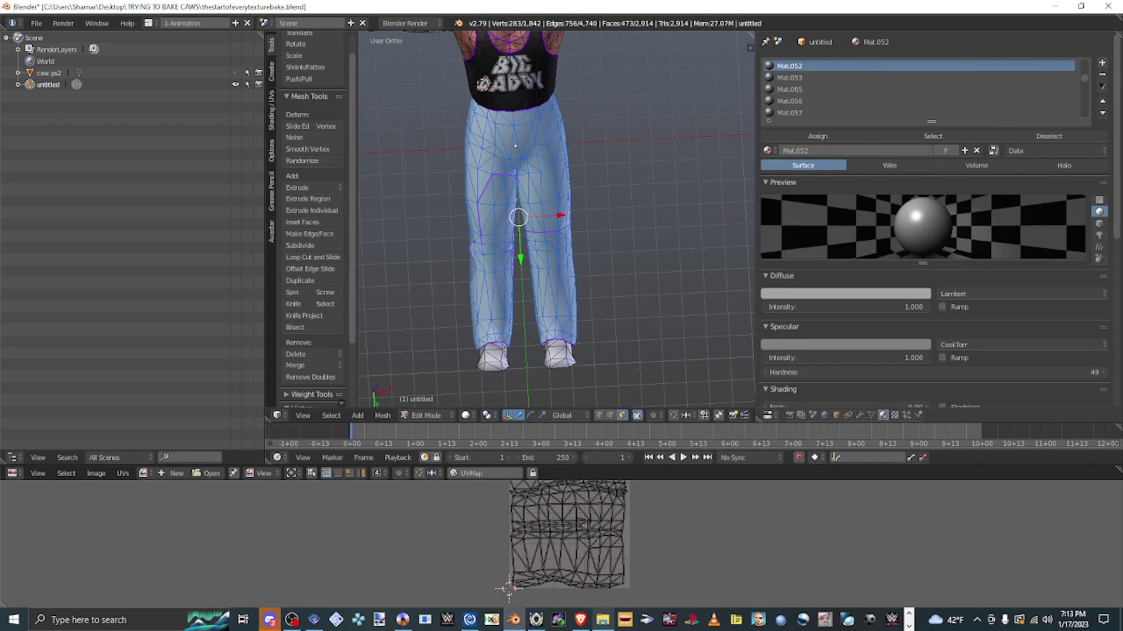
# - Add a new material, assign it to the selected trousers, and load kn-pants.png from the Kevin Nash folder onto their UVs
pyautogui.click(1102, 62)
pyautogui.moveTo(555, 204); pyautogui.dragTo(614, 117, button='middle')
pyautogui.click(888, 150)
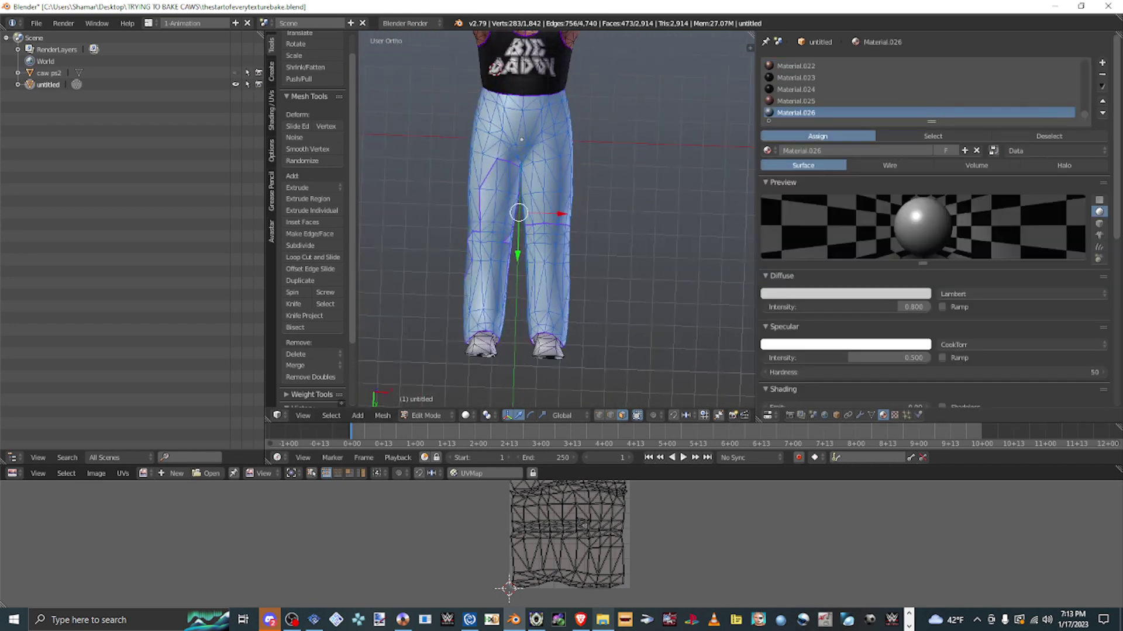
pyautogui.click(818, 136)
pyautogui.hotkey('alt', 'Tab')
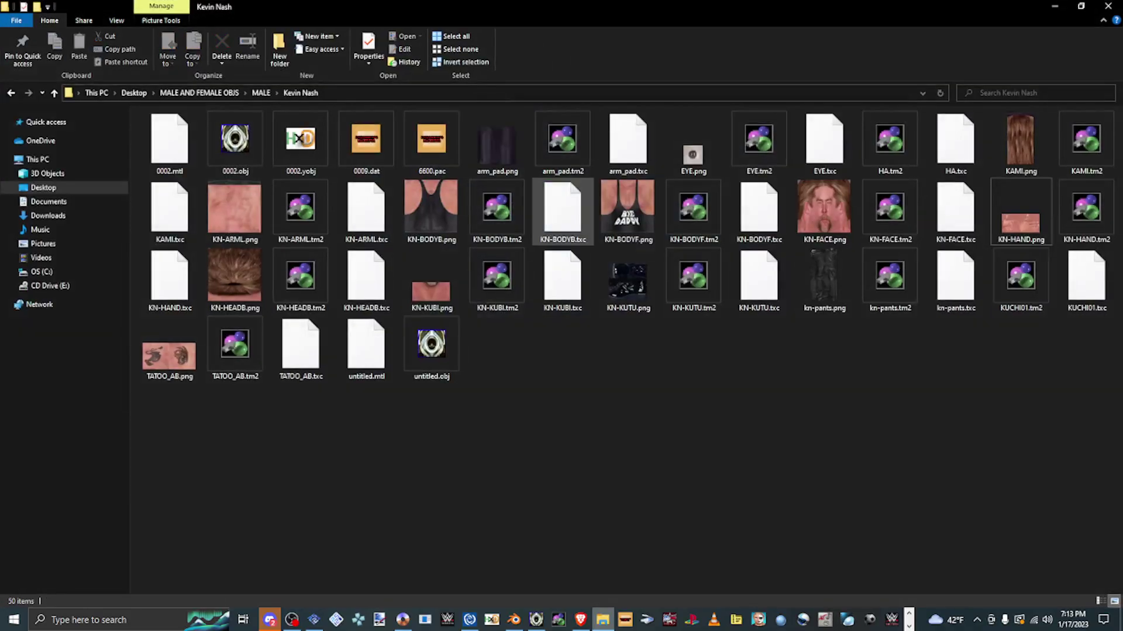
pyautogui.moveTo(824, 281); pyautogui.dragTo(538, 588)
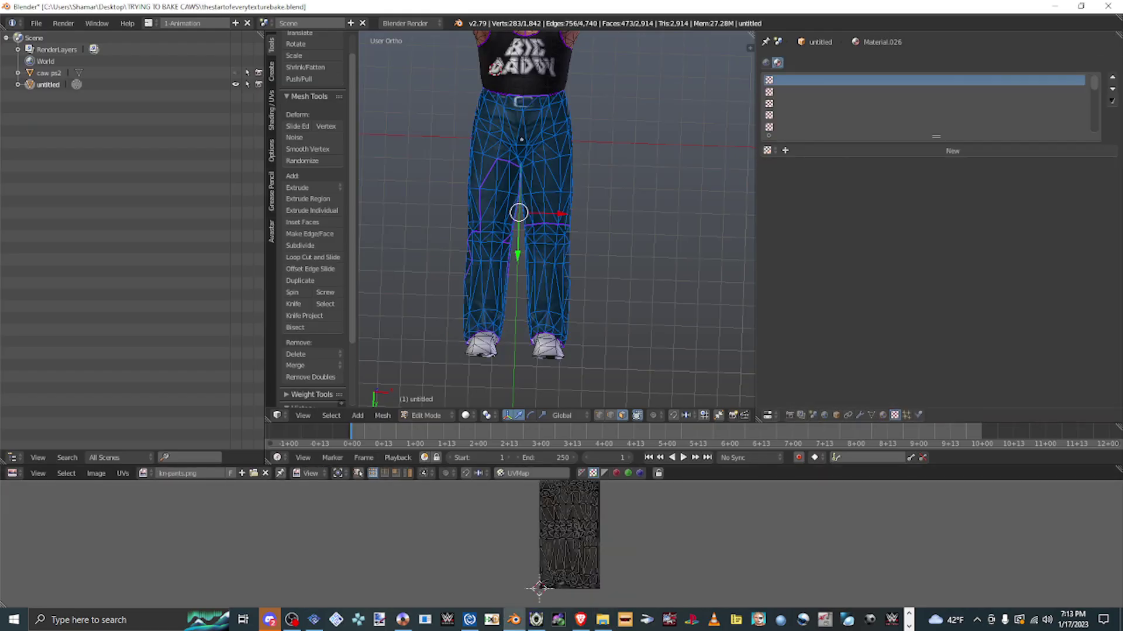
# - Add an image texture to the trousers material using kn-pants.png from the Kevin Nash folder, and deselect the trousers
pyautogui.click(953, 150)
pyautogui.click(1030, 337)
pyautogui.click(38, 236)
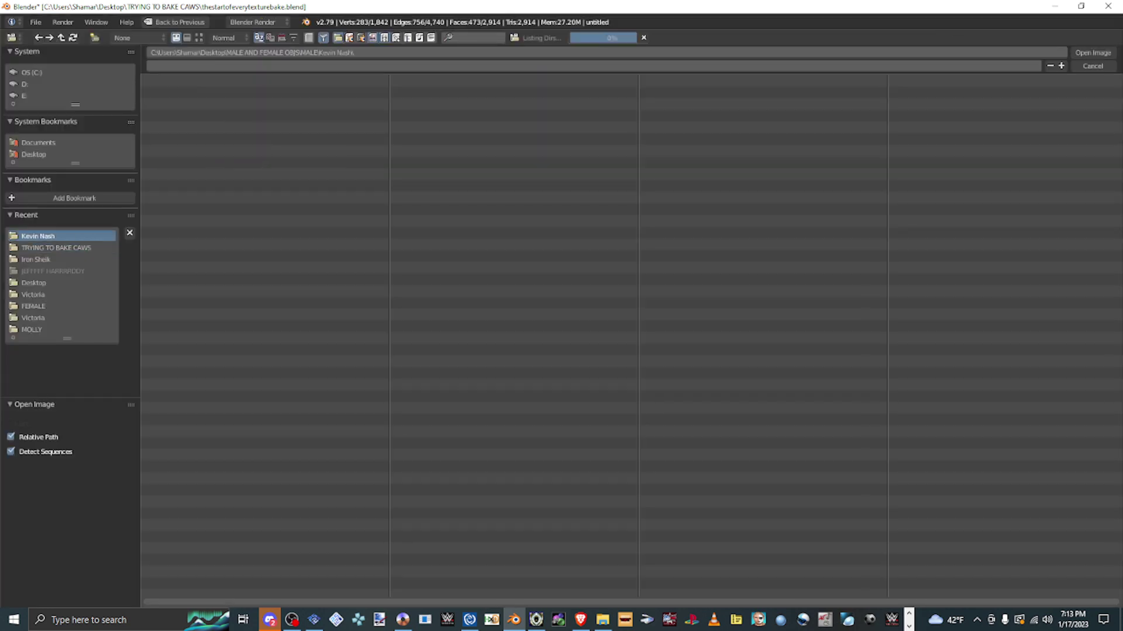
pyautogui.doubleClick(177, 220)
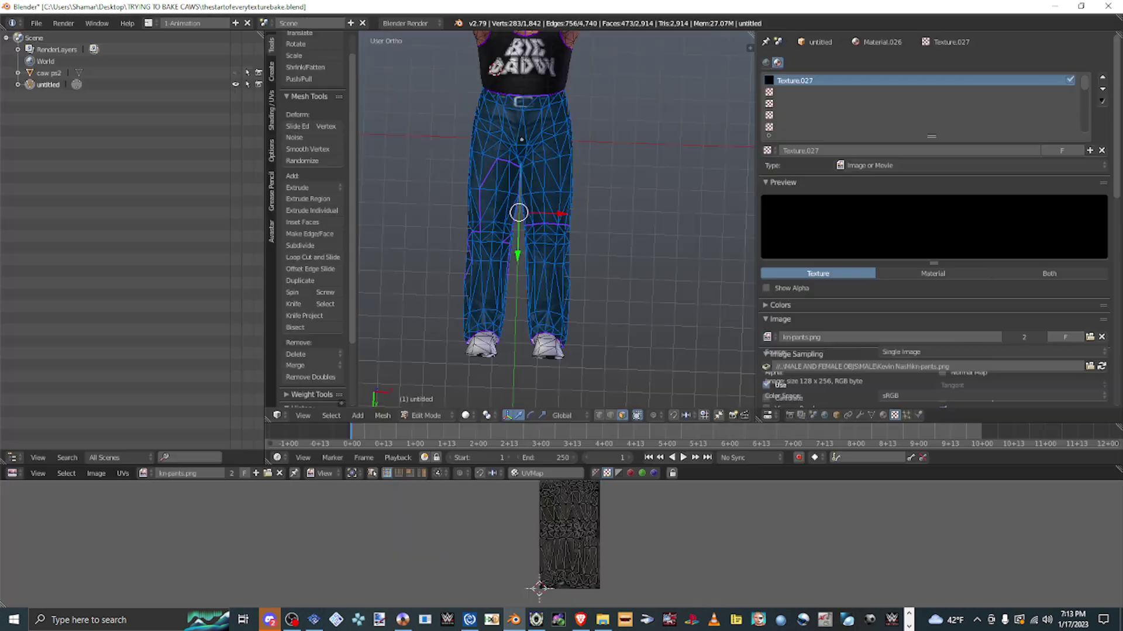
pyautogui.keyDown('shift'); pyautogui.moveTo(561, 350); pyautogui.dragTo(561, 228, button='middle'); pyautogui.keyUp('shift')
pyautogui.scroll(2, 561, 252)
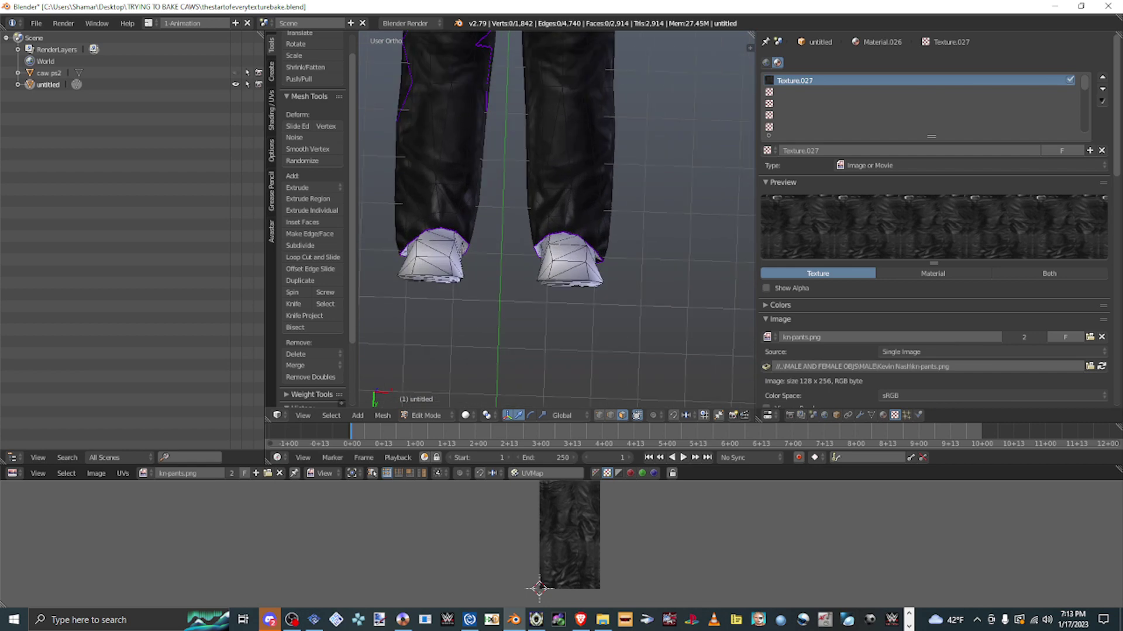
# - Select all faces of both shoes below the trouser hems
pyautogui.rightClick(574, 274)
pyautogui.click(882, 414)
pyautogui.hotkey('ctrl', 'l')
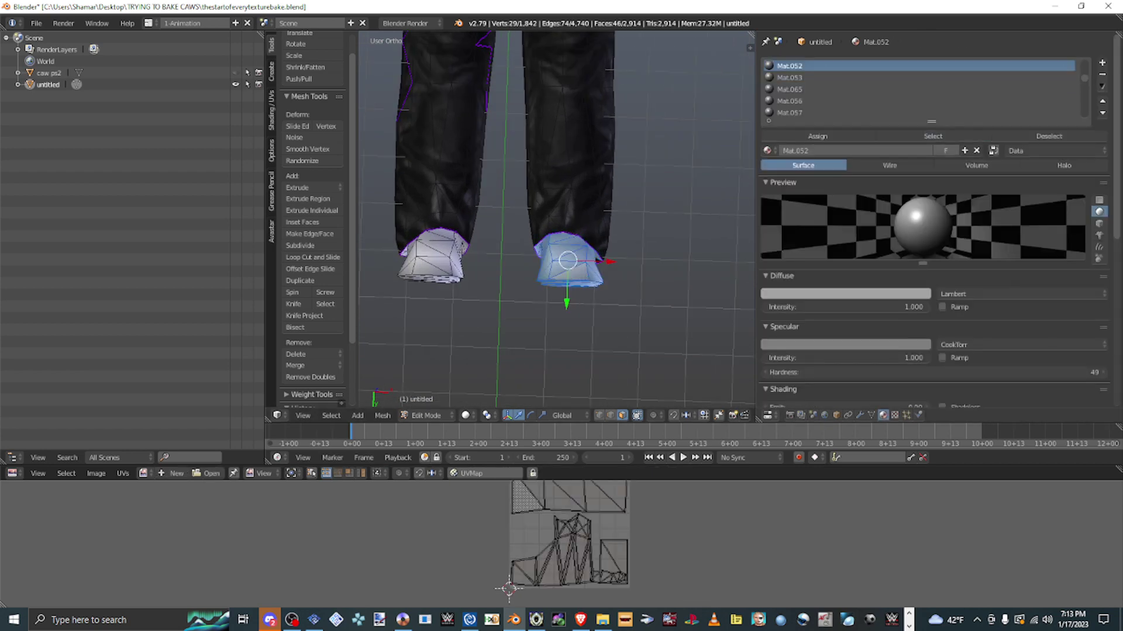
pyautogui.keyDown('shift'); pyautogui.rightClick(541, 257); pyautogui.keyUp('shift')
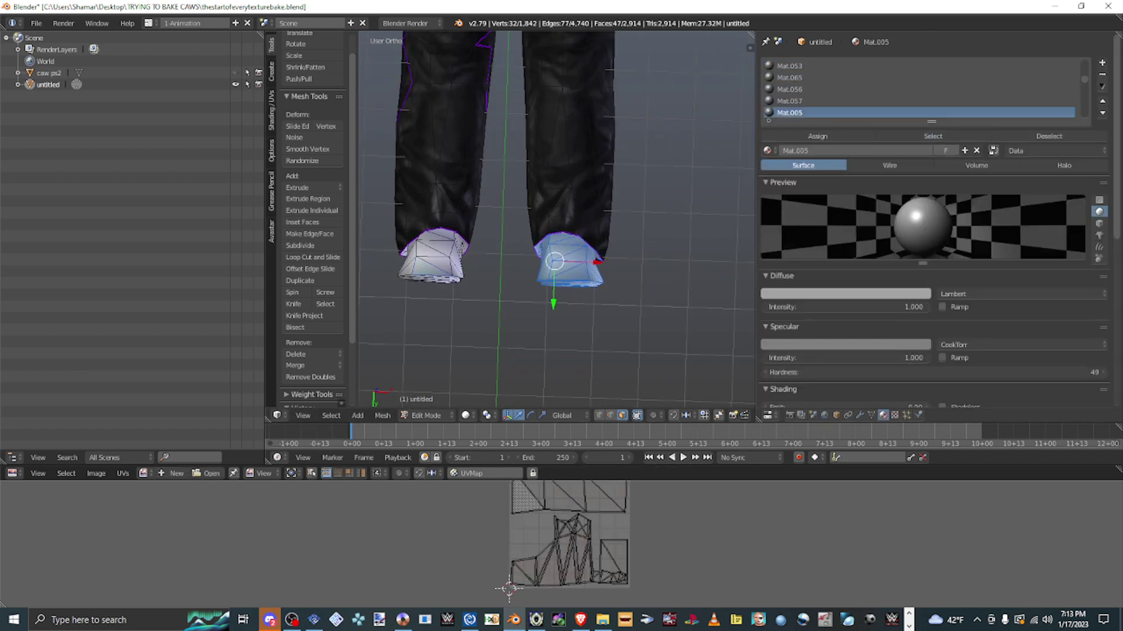
pyautogui.moveTo(509, 263)
pyautogui.mouseDown(button='middle')
pyautogui.moveTo(509, 175)
pyautogui.moveTo(515, 275)
pyautogui.mouseUp(button='middle')
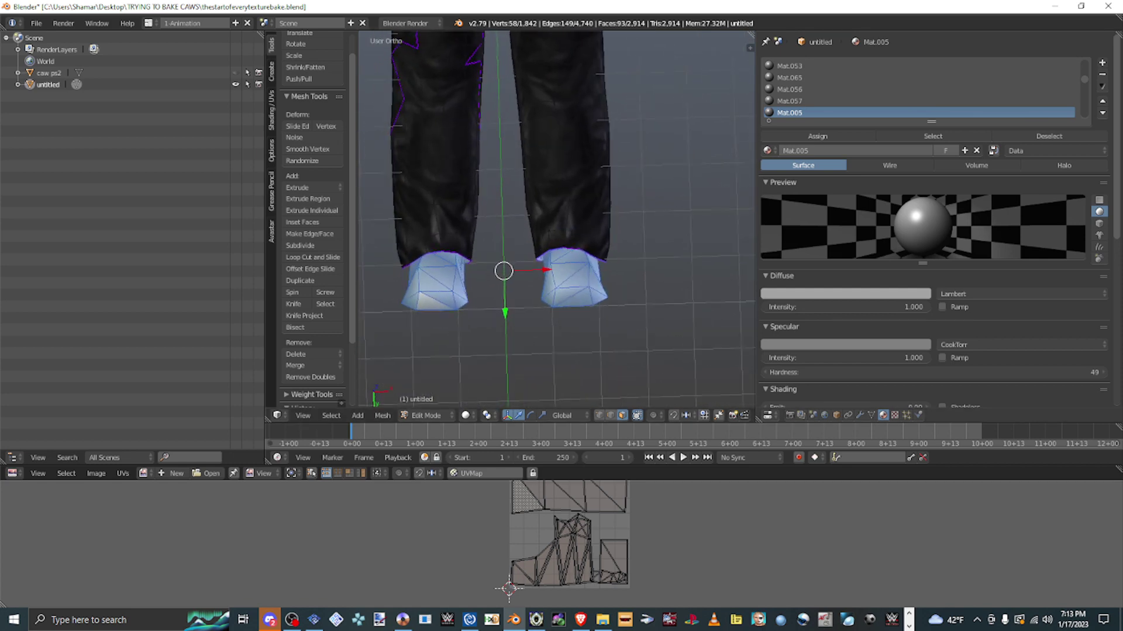
# - Add a new material for both shoes and load KN-KUTU.png from the Kevin Nash folder onto their UVs
pyautogui.click(1101, 62)
pyautogui.click(854, 151)
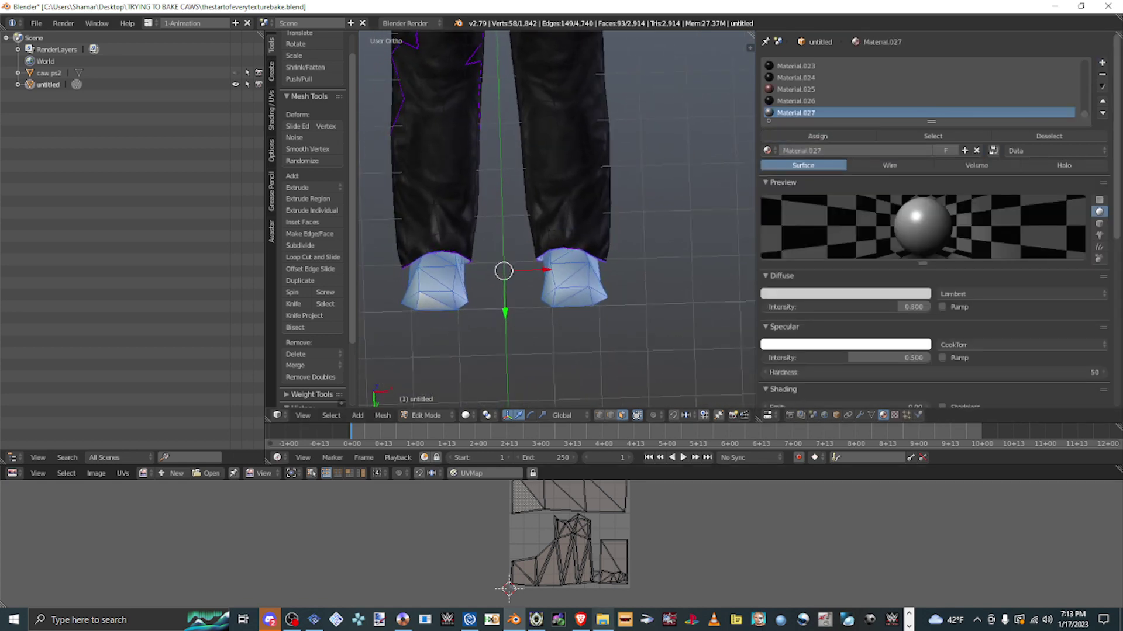
pyautogui.click(602, 620)
pyautogui.moveTo(627, 281); pyautogui.dragTo(507, 585)
pyautogui.click(894, 415)
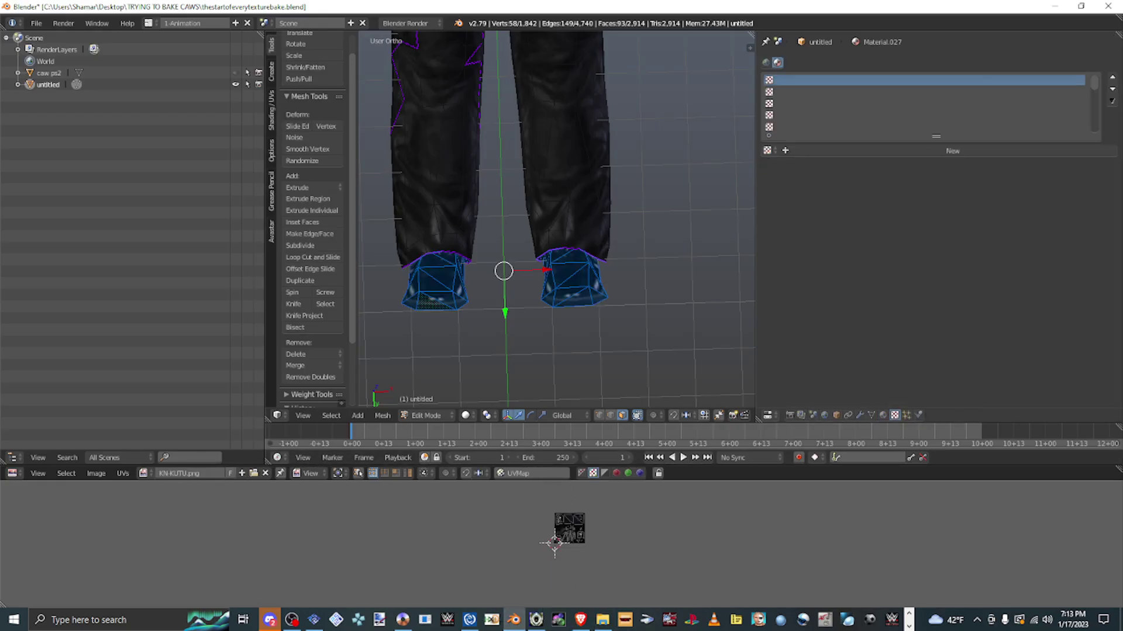
pyautogui.click(953, 151)
pyautogui.click(1026, 337)
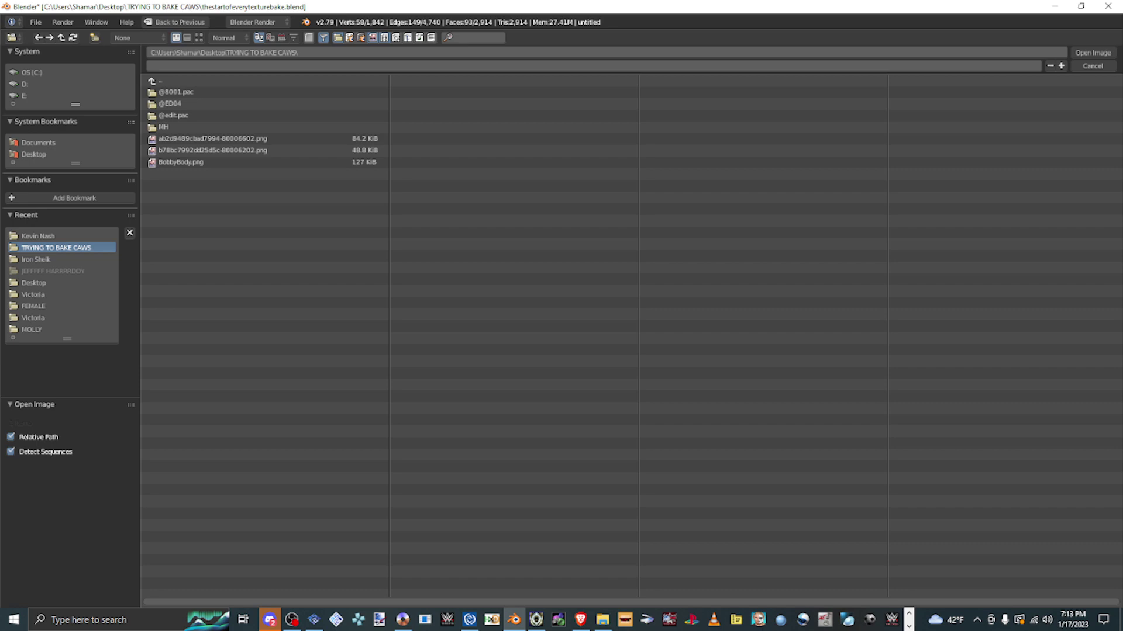
pyautogui.click(36, 235)
pyautogui.doubleClick(175, 209)
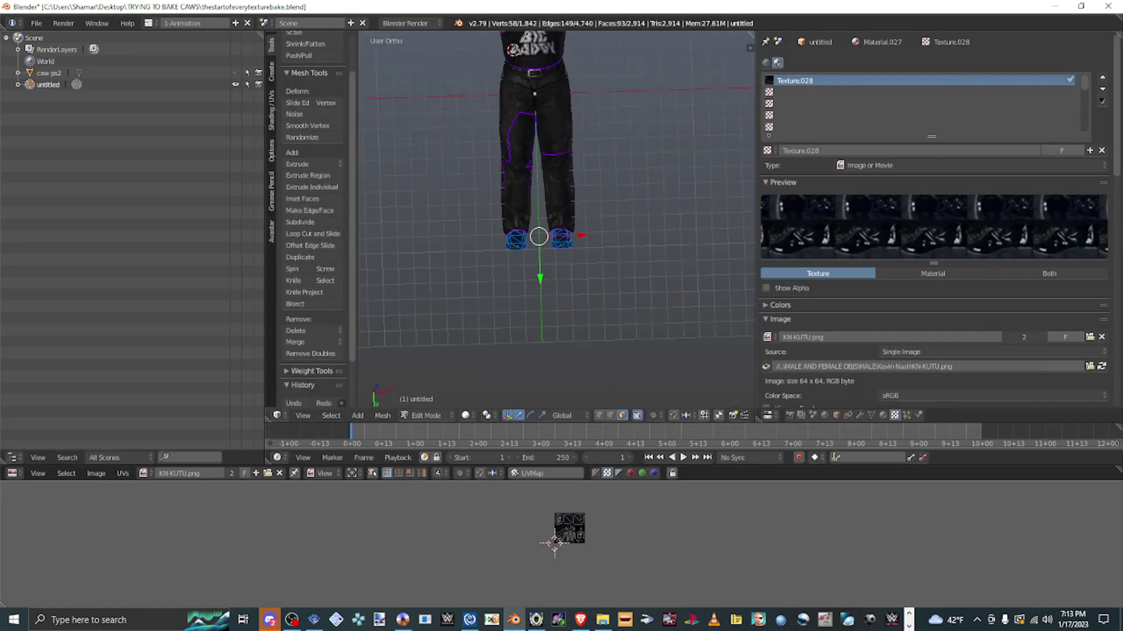
pyautogui.press('Home')
pyautogui.scroll(5, 556, 219)
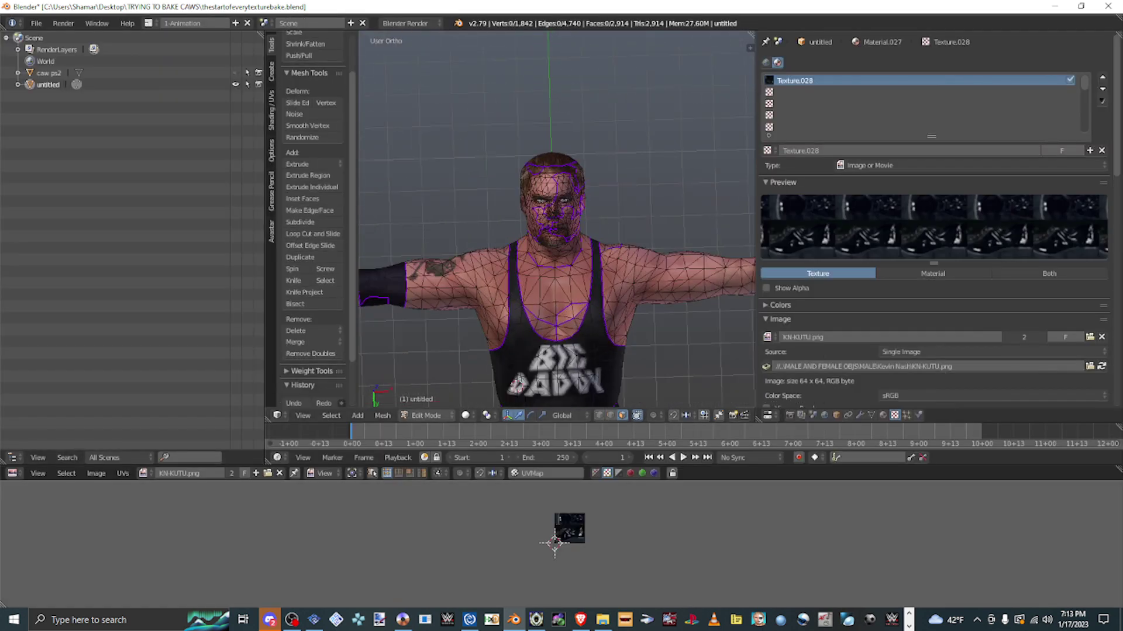
# - Return untitled to Object Mode and unhide the caw ps2 mesh
pyautogui.click(433, 401)
pyautogui.press('Home')
pyautogui.scroll(4, 556, 280)
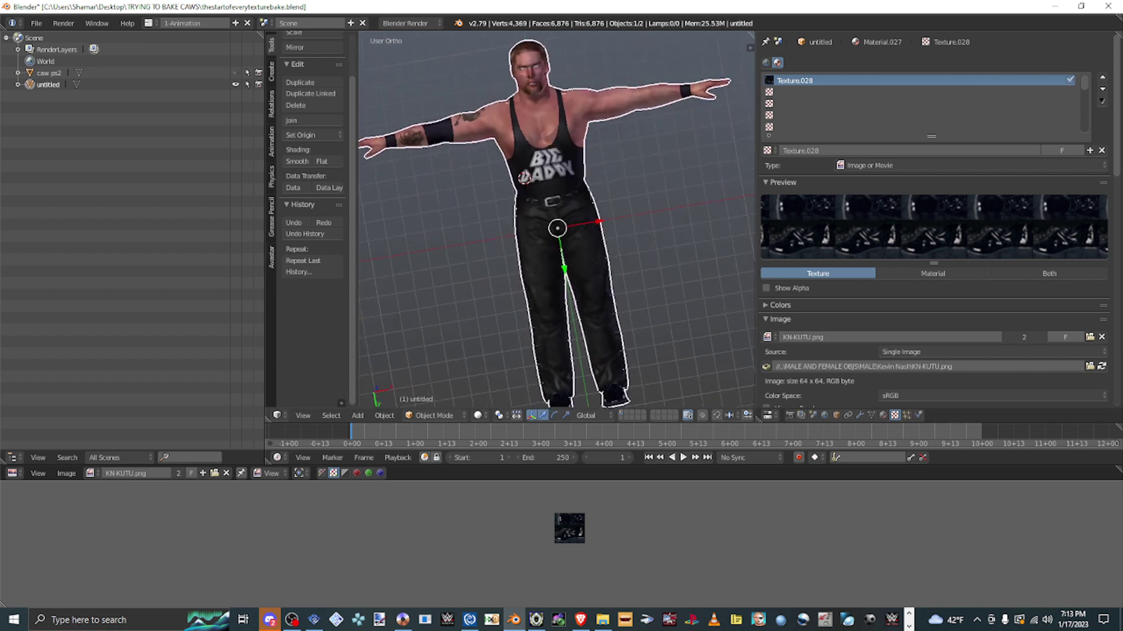
pyautogui.hotkey('alt', 'h')
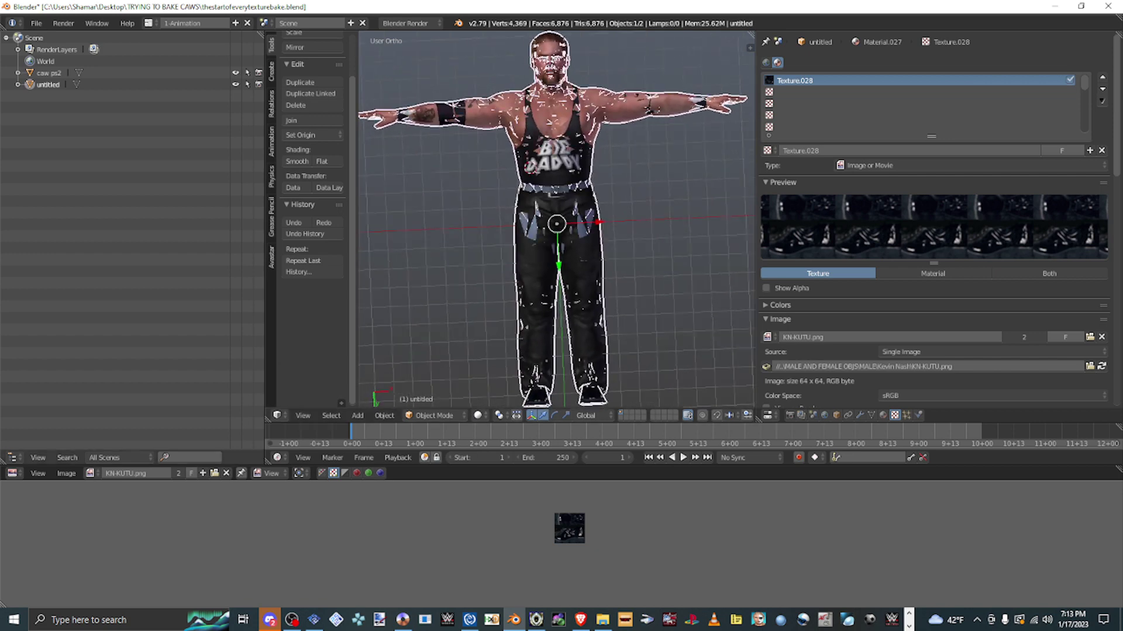
# - Add caw ps2 to the selection as the active object and bake the textures from untitled onto it
pyautogui.keyDown('shift'); pyautogui.rightClick(556, 263); pyautogui.keyUp('shift')
pyautogui.scroll(3, 557, 234)
pyautogui.click(801, 415)
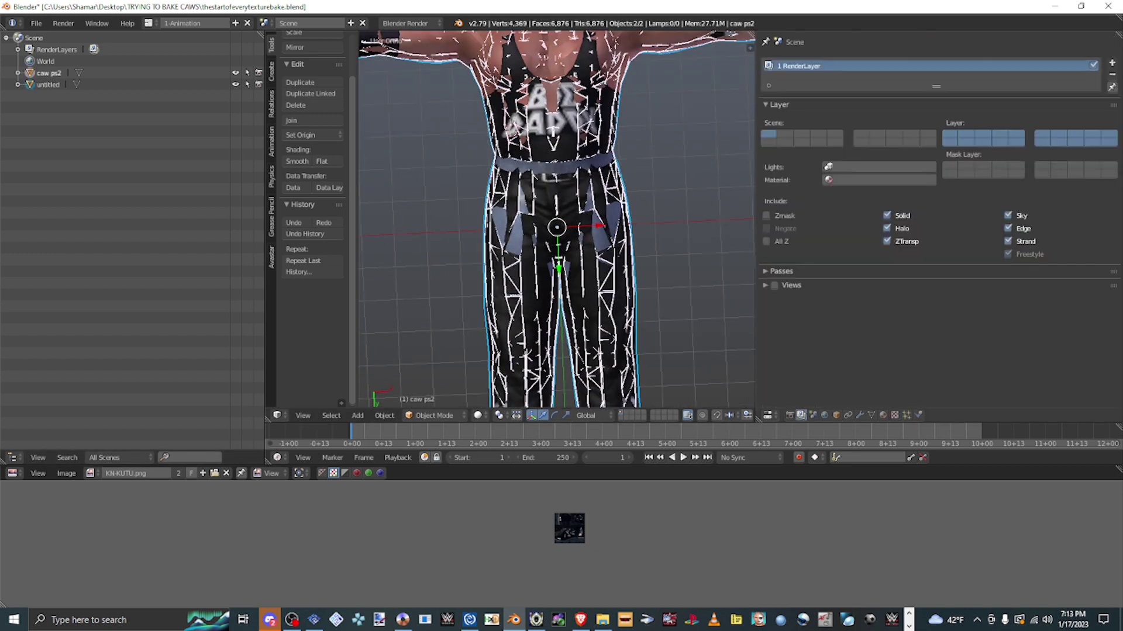
pyautogui.click(790, 414)
pyautogui.scroll(-10, 935, 234)
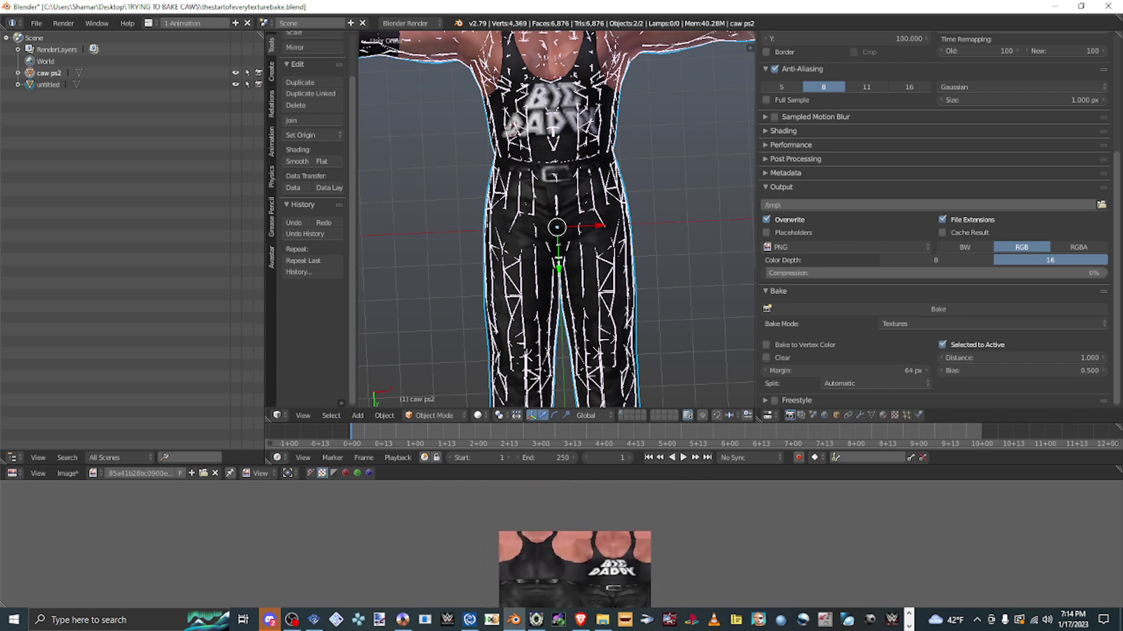
# - Put caw ps2 in Edit Mode, select a single face on its head, and hide the untitled mesh
pyautogui.click(433, 389)
pyautogui.keyDown('ctrl'); pyautogui.scroll(3, 557, 220); pyautogui.keyUp('ctrl')
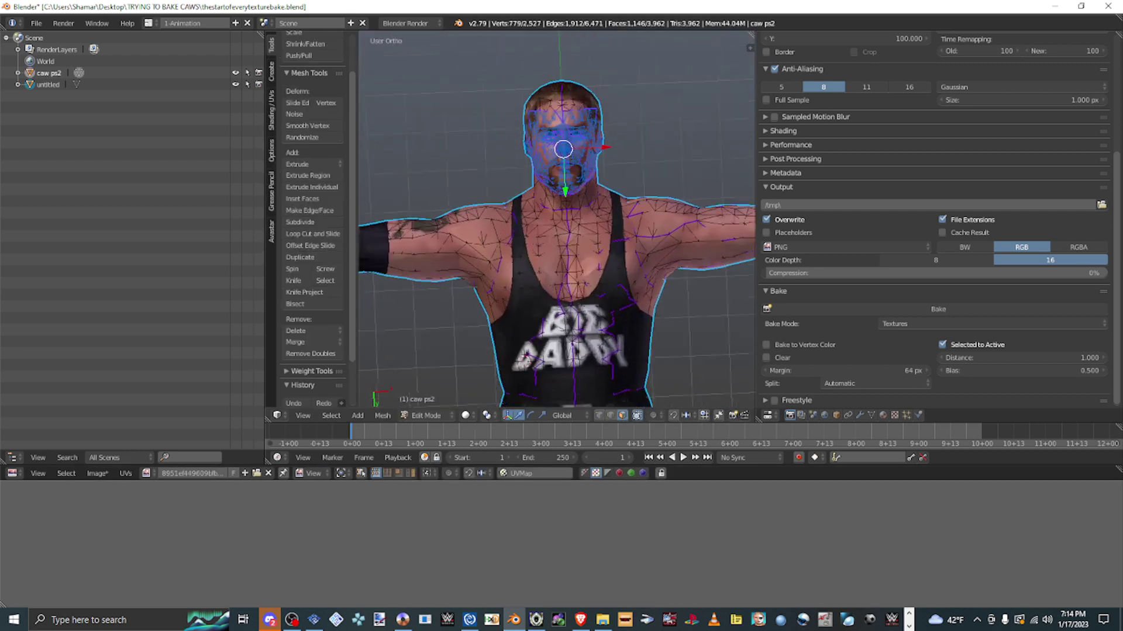
pyautogui.scroll(3, 557, 219)
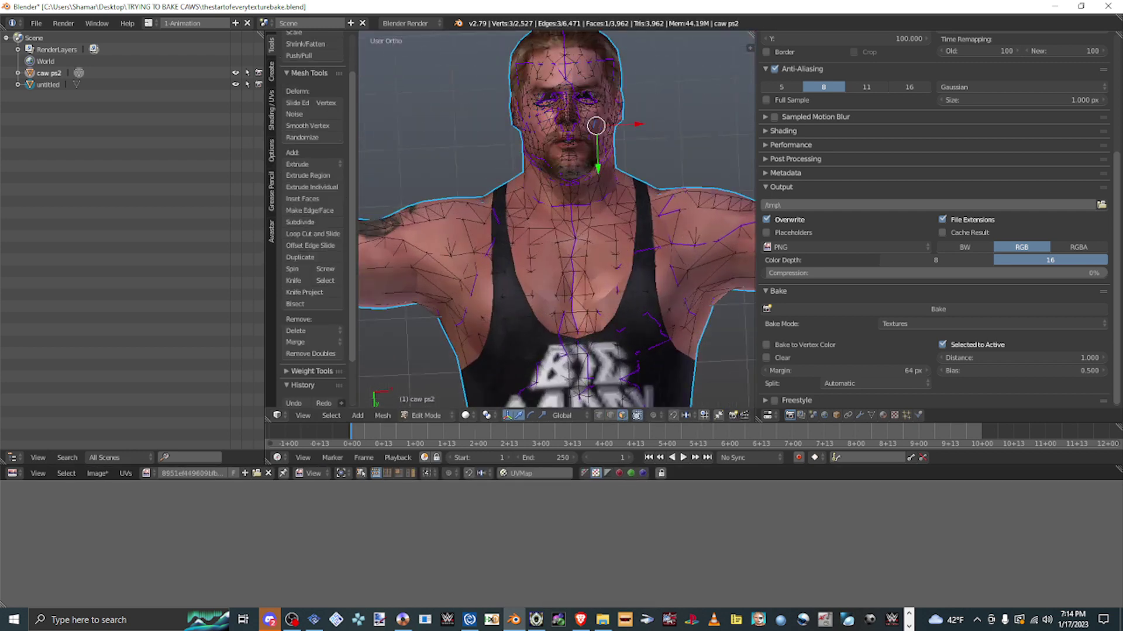
pyautogui.click(235, 85)
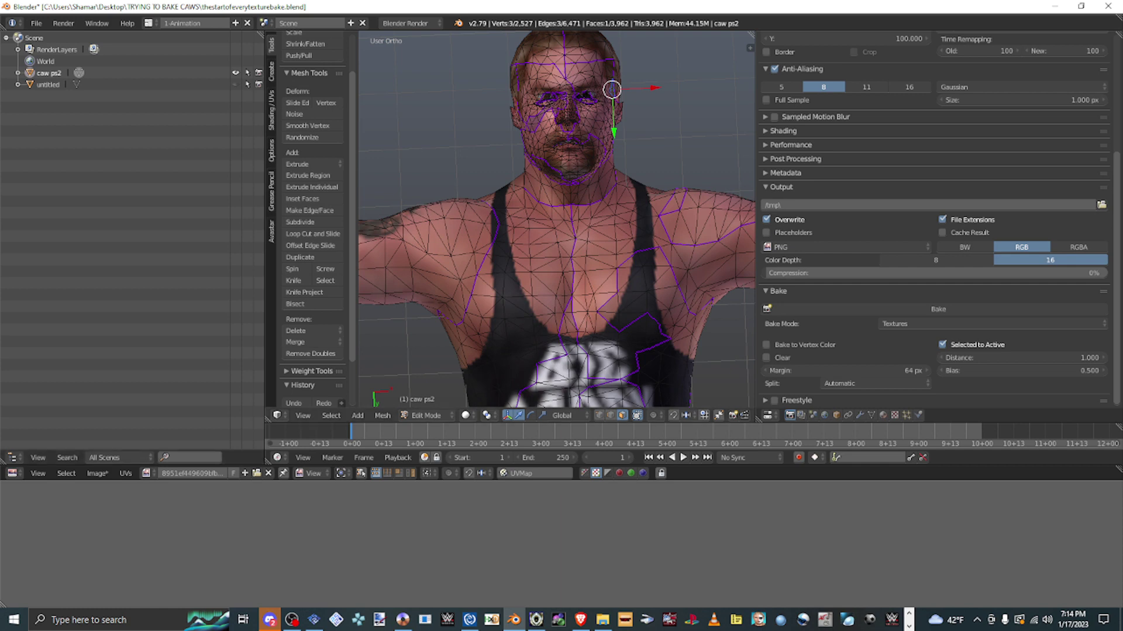
# - Examine the baked face and body images of caw ps2 in the UV editor and on the model
pyautogui.scroll(5, 580, 533)
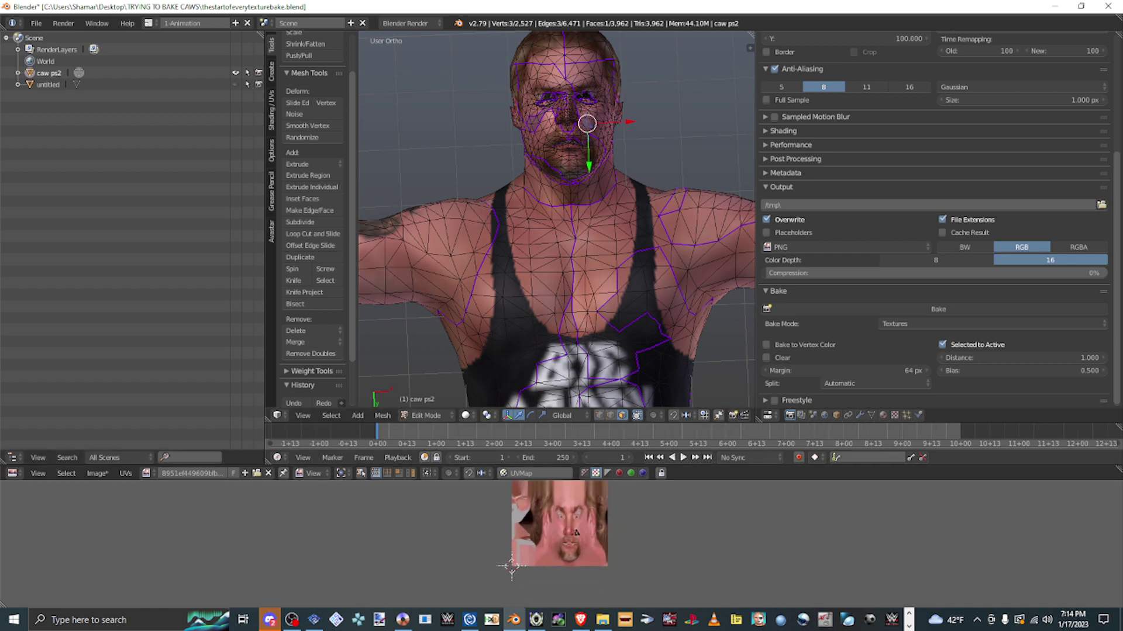
pyautogui.scroll(2, 581, 534)
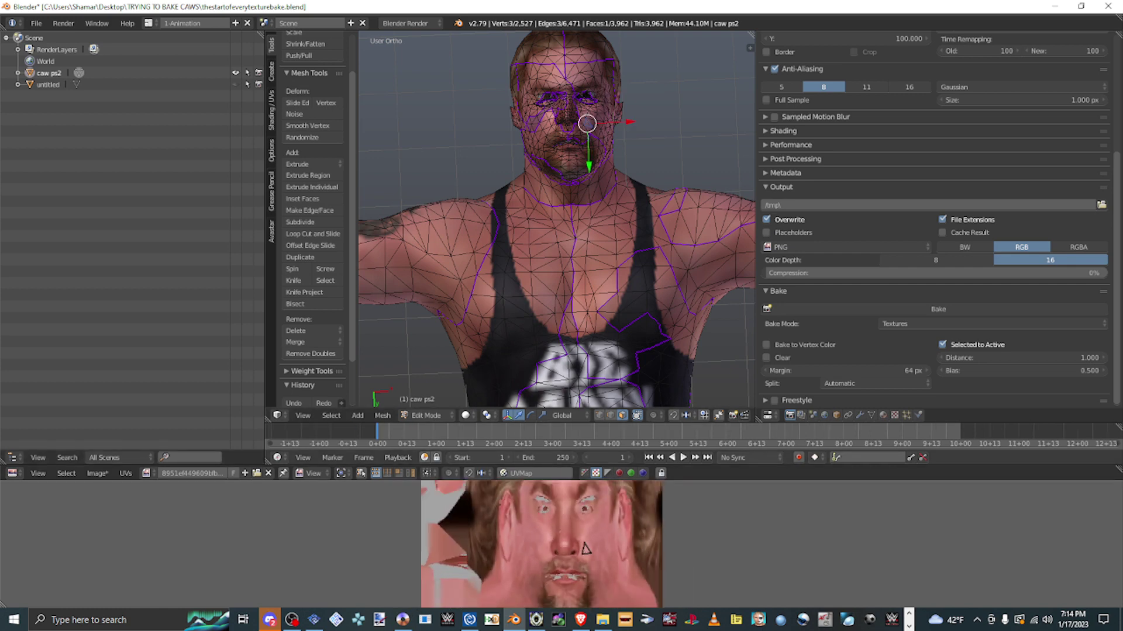
pyautogui.moveTo(581, 533); pyautogui.dragTo(576, 497, button='middle')
pyautogui.scroll(-2, 577, 497)
pyautogui.rightClick(634, 276)
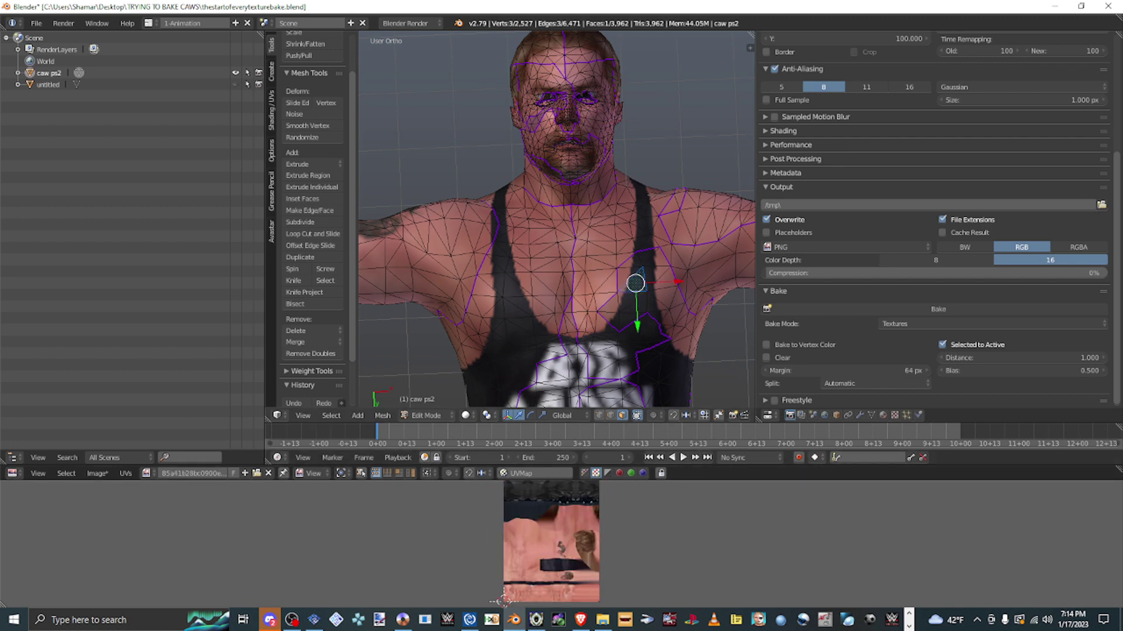
pyautogui.scroll(-3, 633, 276)
pyautogui.scroll(-1, 557, 219)
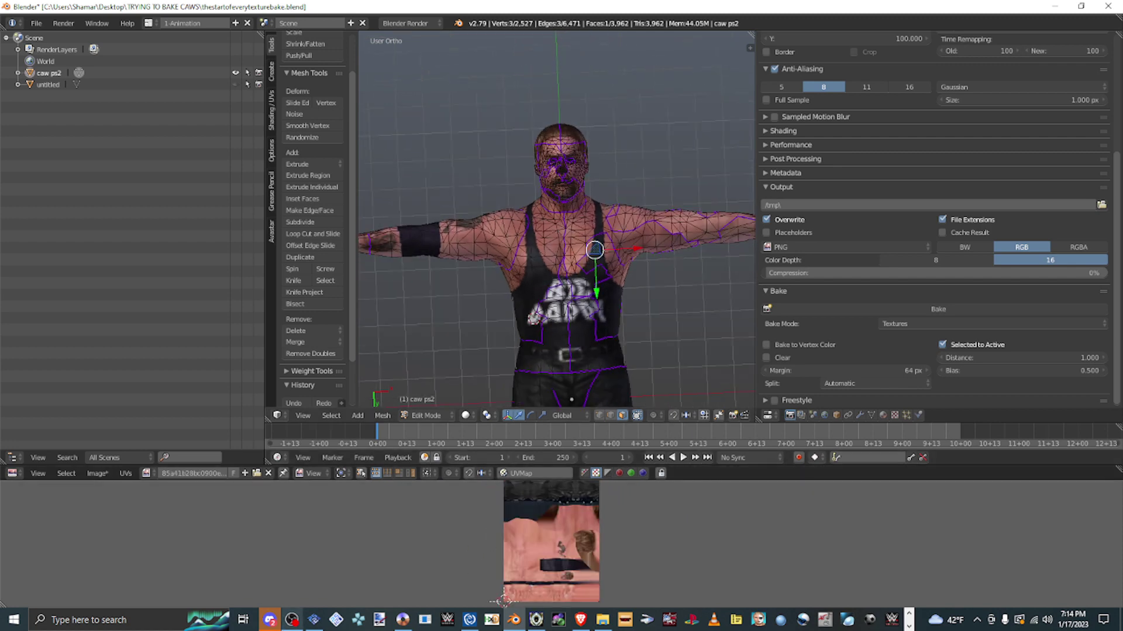